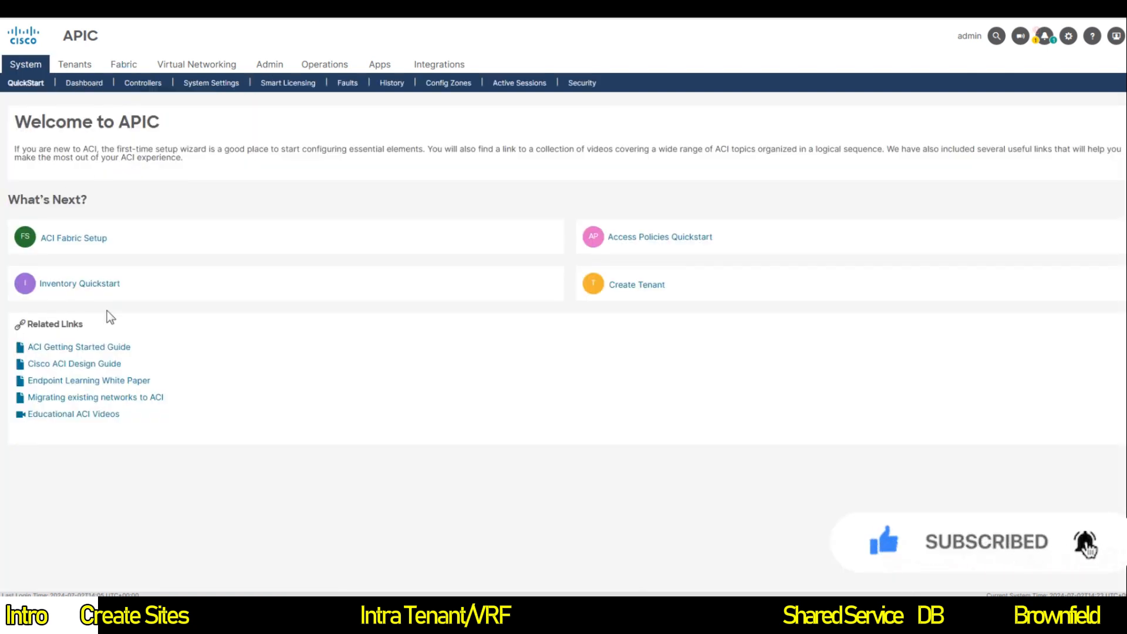
# Step: Review the BGP route reflector settings in the ACI Fabric Setup overview, then close it
pyautogui.click(74, 238)
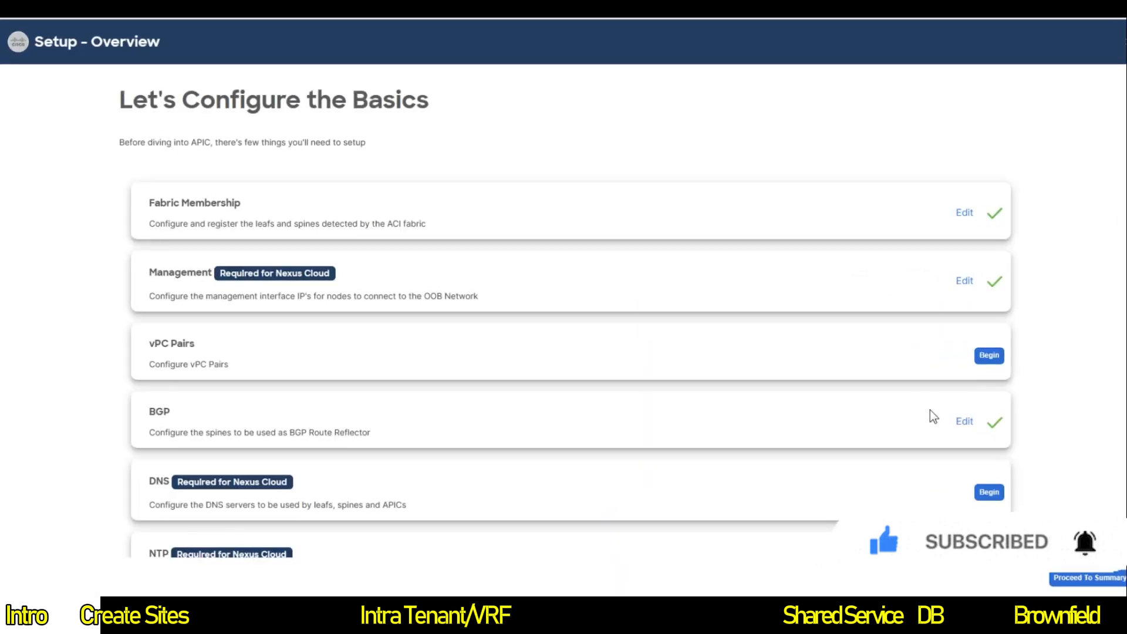
pyautogui.click(964, 422)
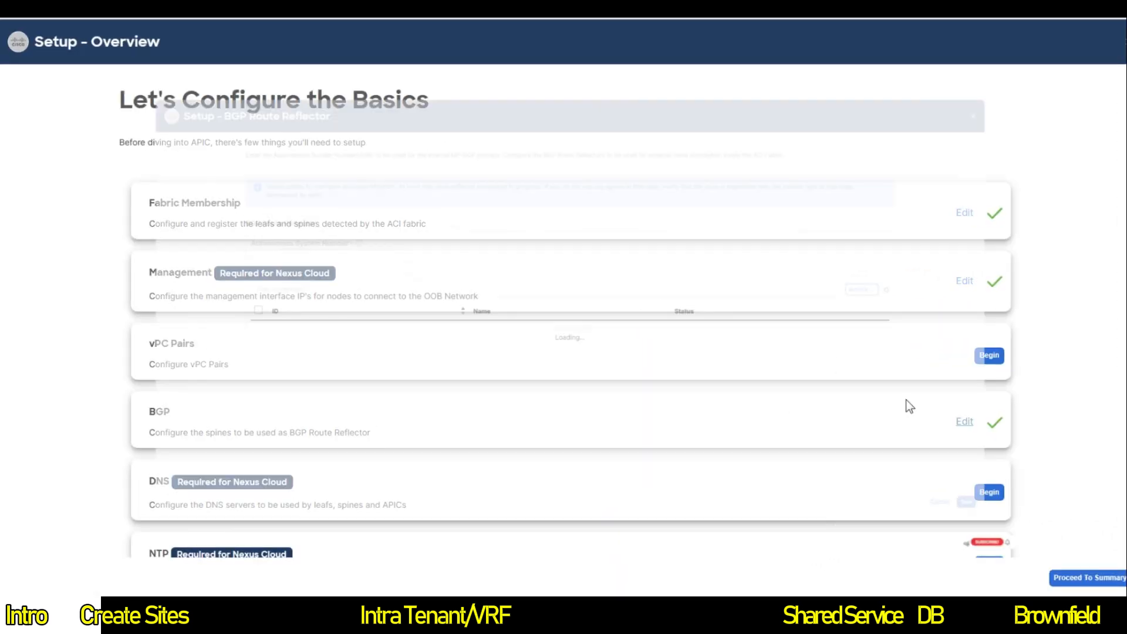
pyautogui.click(212, 237)
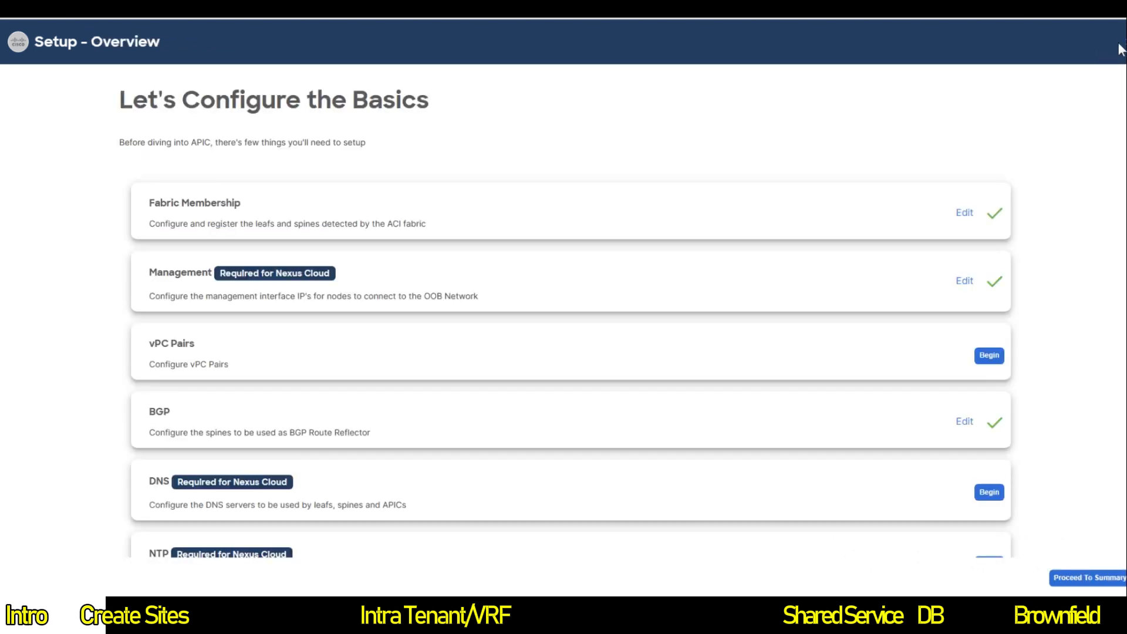
pyautogui.click(1125, 47)
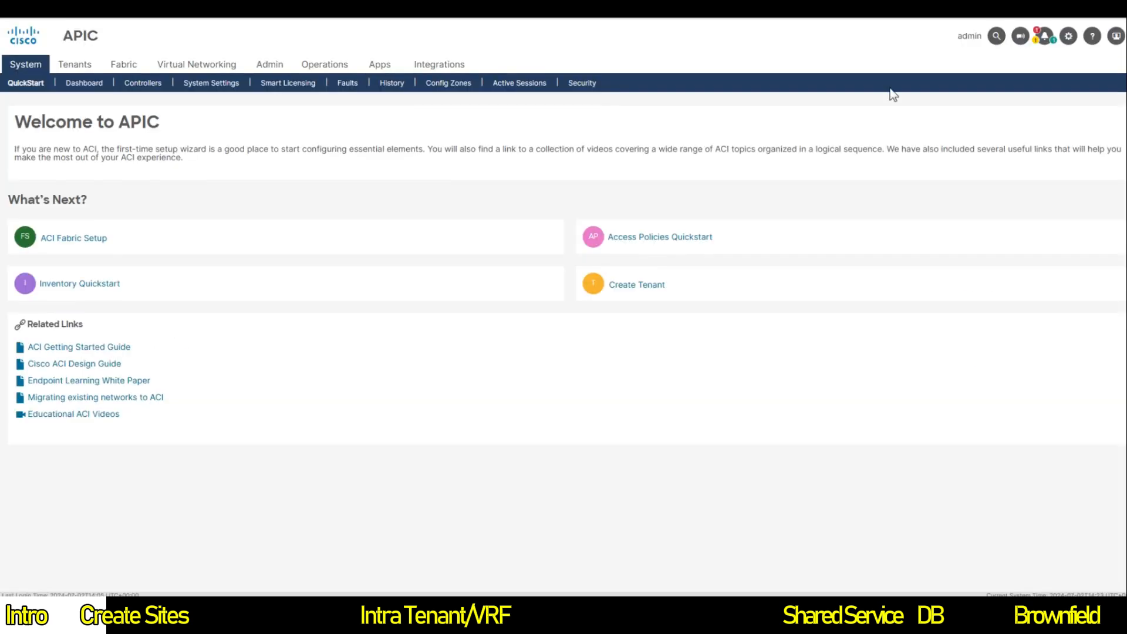
# Step: Open the Multisite_External_L3_Domain profile under Access Policies > Physical and External Domains > L3 Domains
pyautogui.click(120, 70)
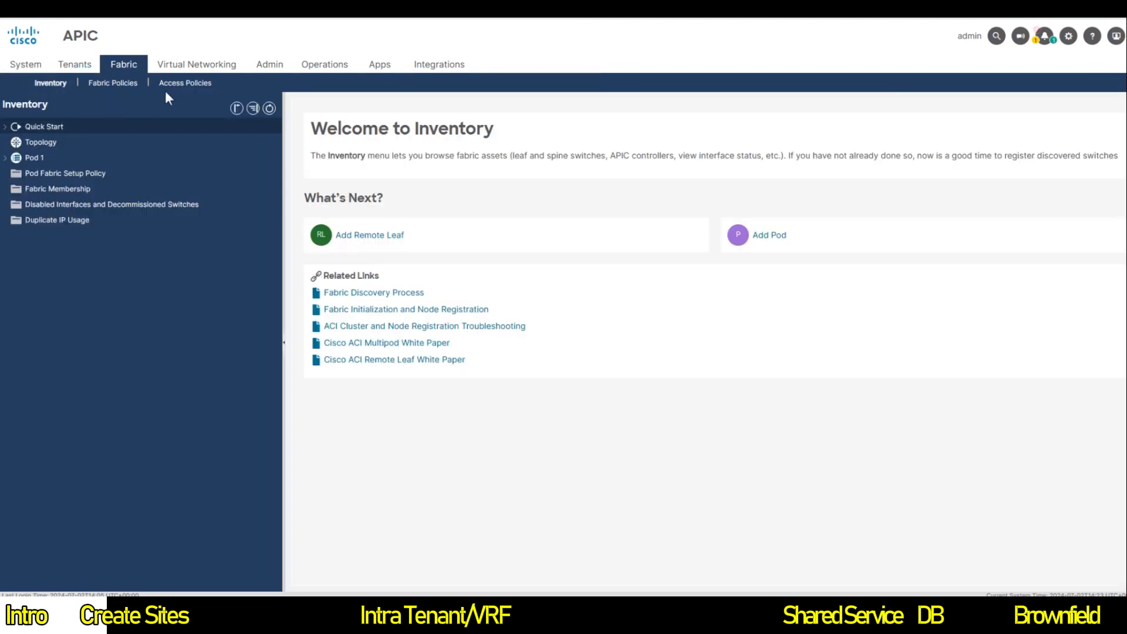
pyautogui.click(172, 83)
pyautogui.click(24, 236)
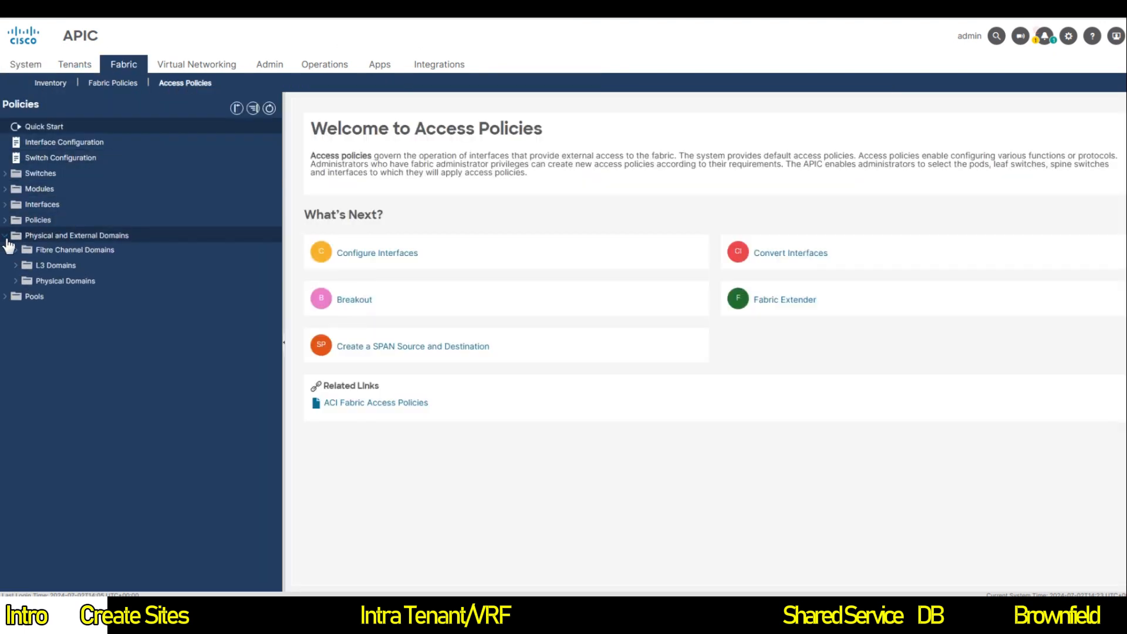
pyautogui.click(25, 282)
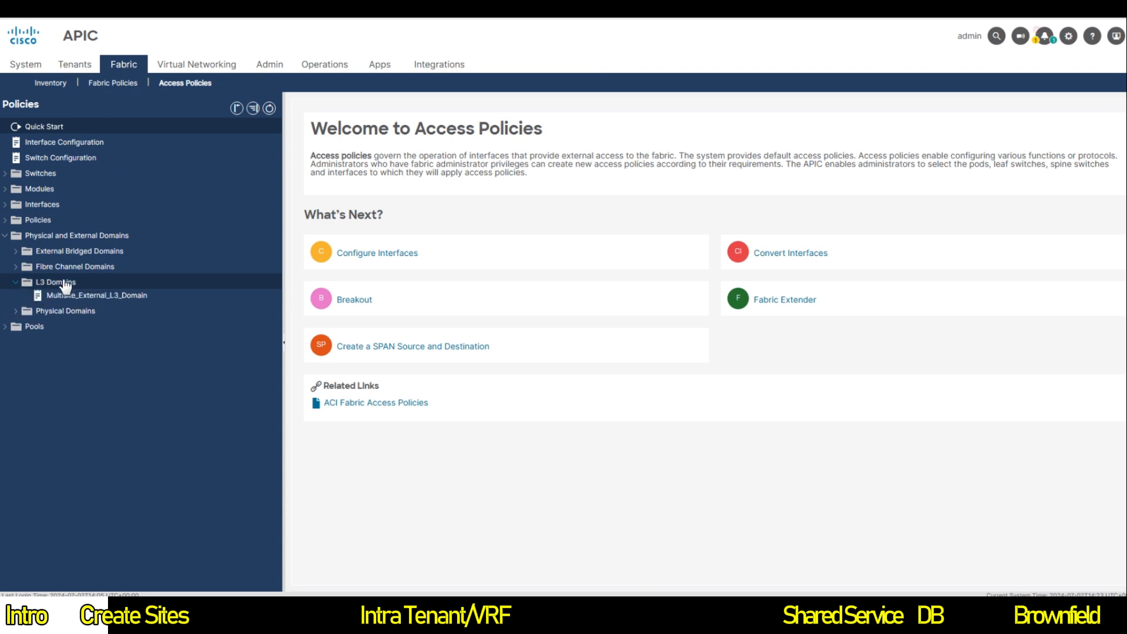
pyautogui.click(149, 299)
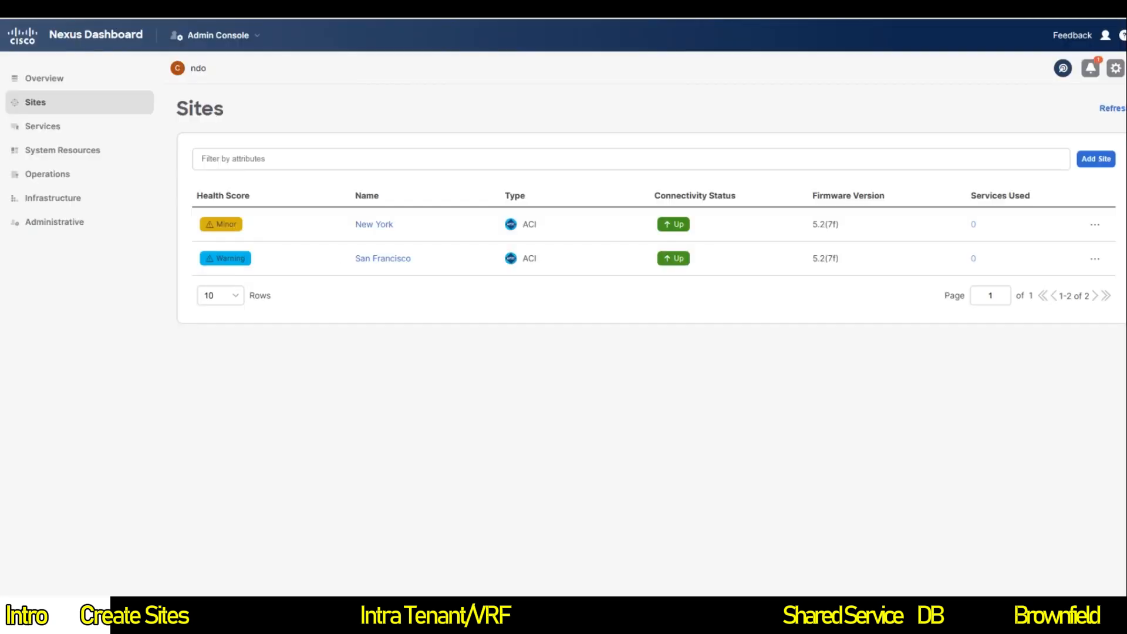
# Step: Switch to Nexus Dashboard Orchestrator's Sites page and begin setting New York to Managed
pyautogui.click(244, 36)
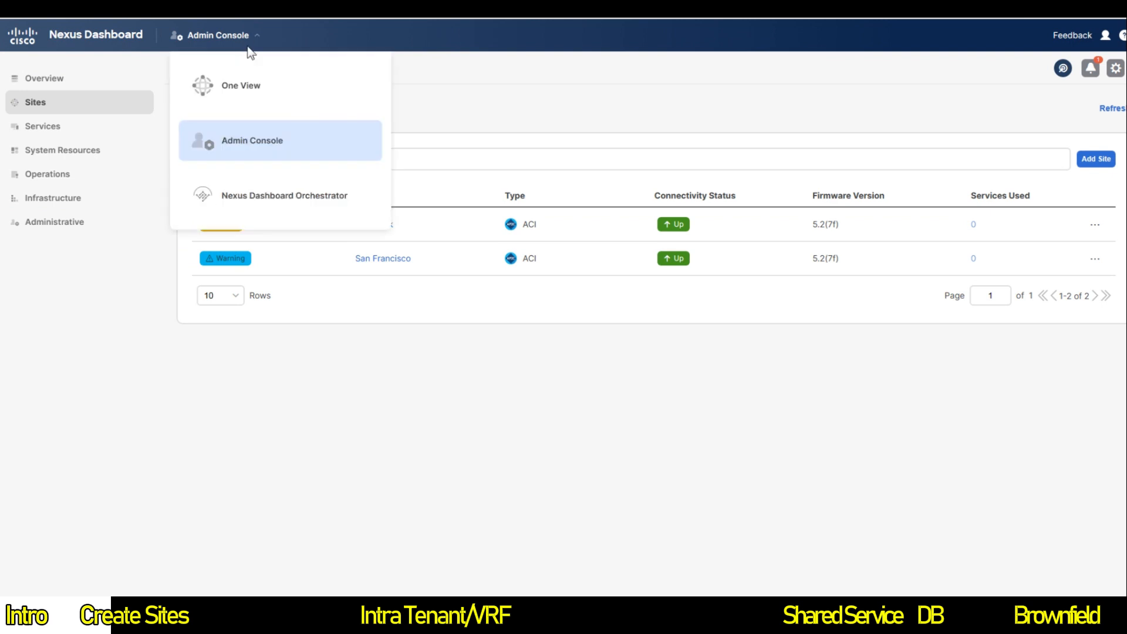
pyautogui.click(288, 199)
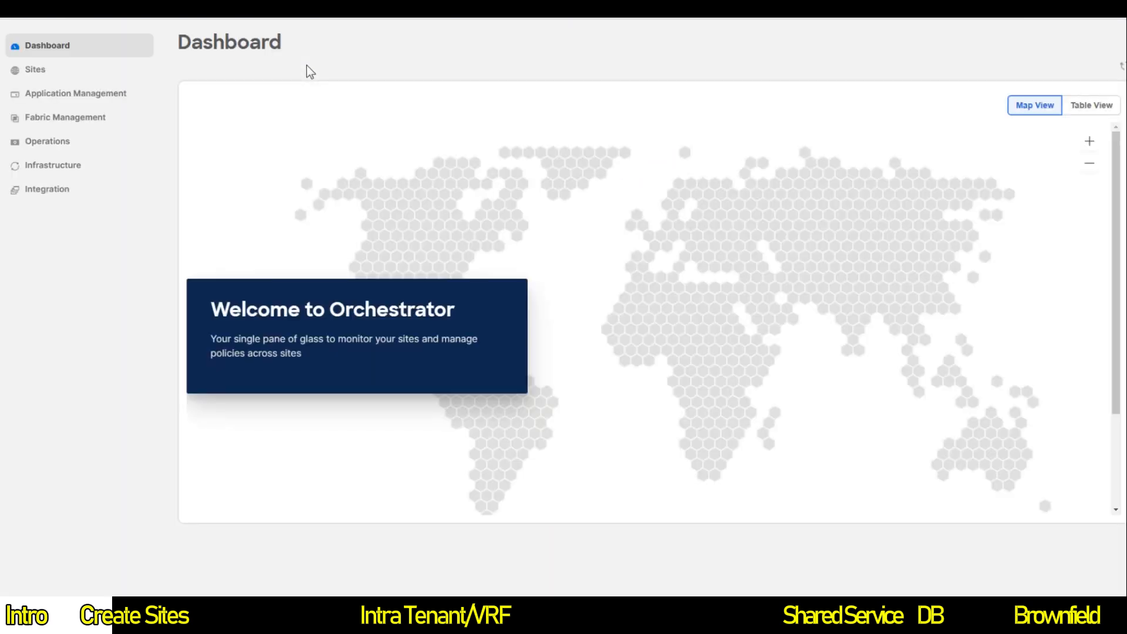
pyautogui.click(47, 72)
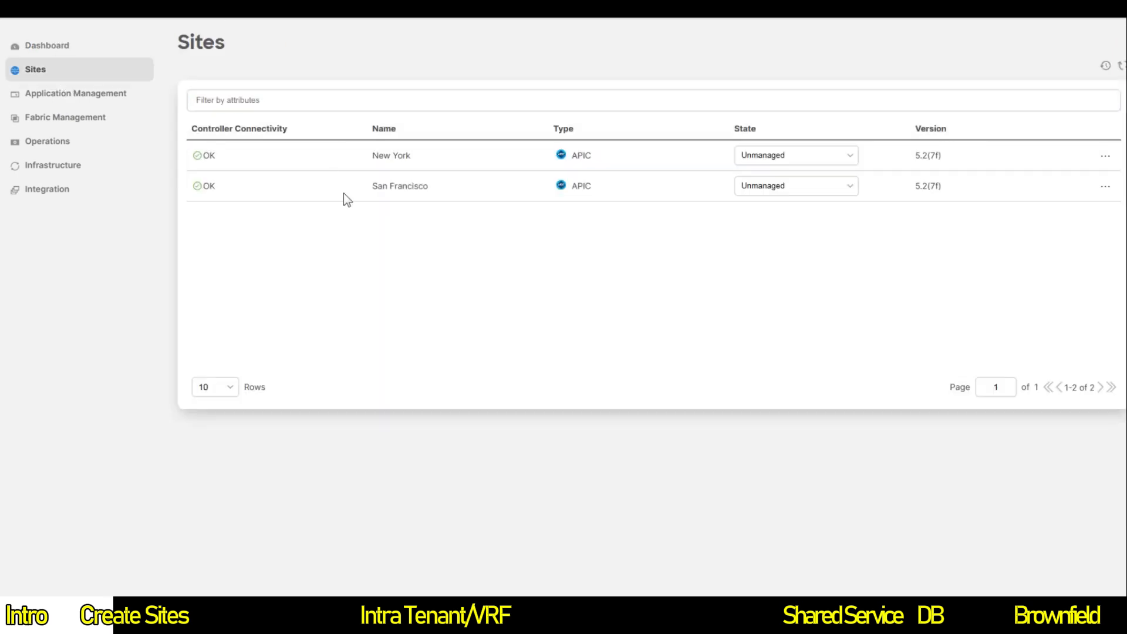
pyautogui.click(822, 164)
pyautogui.click(772, 186)
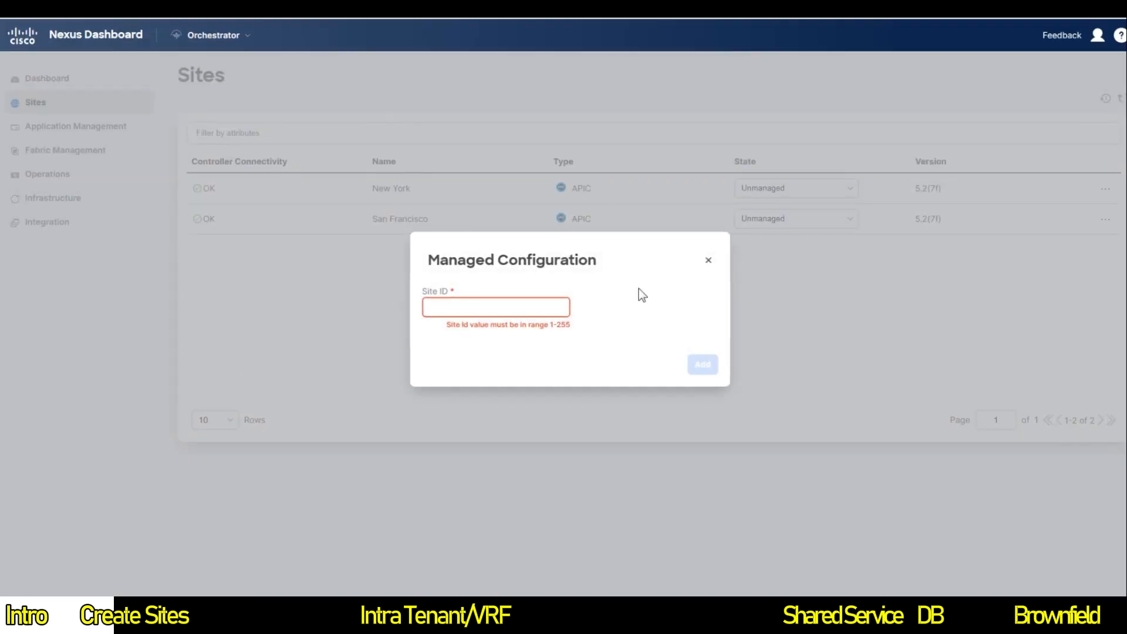
pyautogui.click(709, 262)
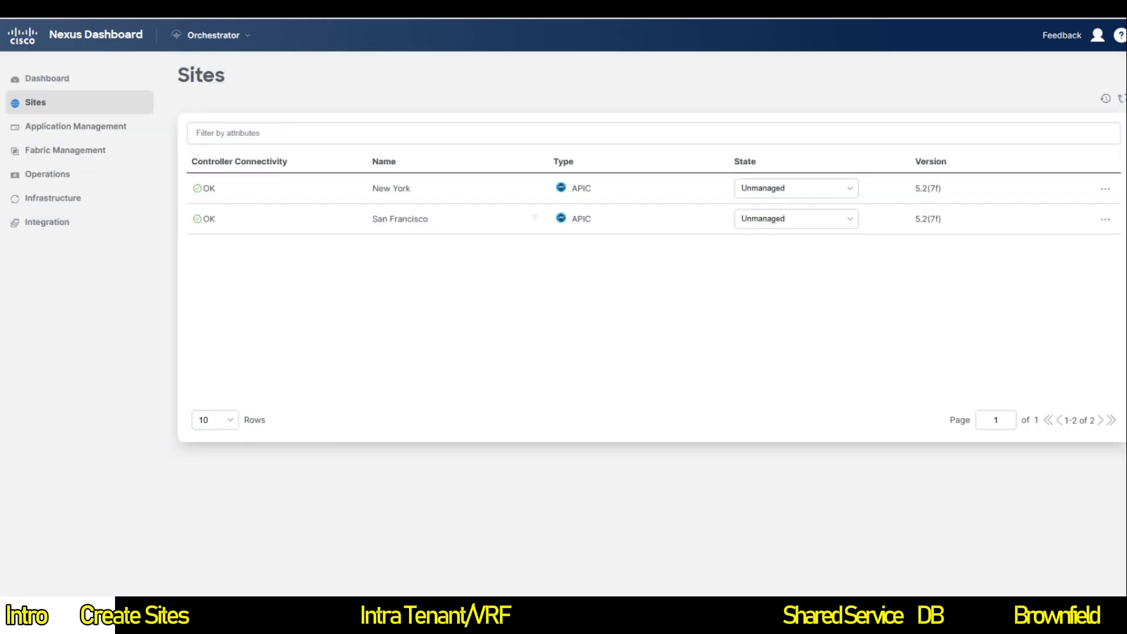
# Step: Make San Francisco a managed site with site ID 1
pyautogui.click(812, 219)
pyautogui.click(774, 248)
pyautogui.write('1')
pyautogui.click(704, 359)
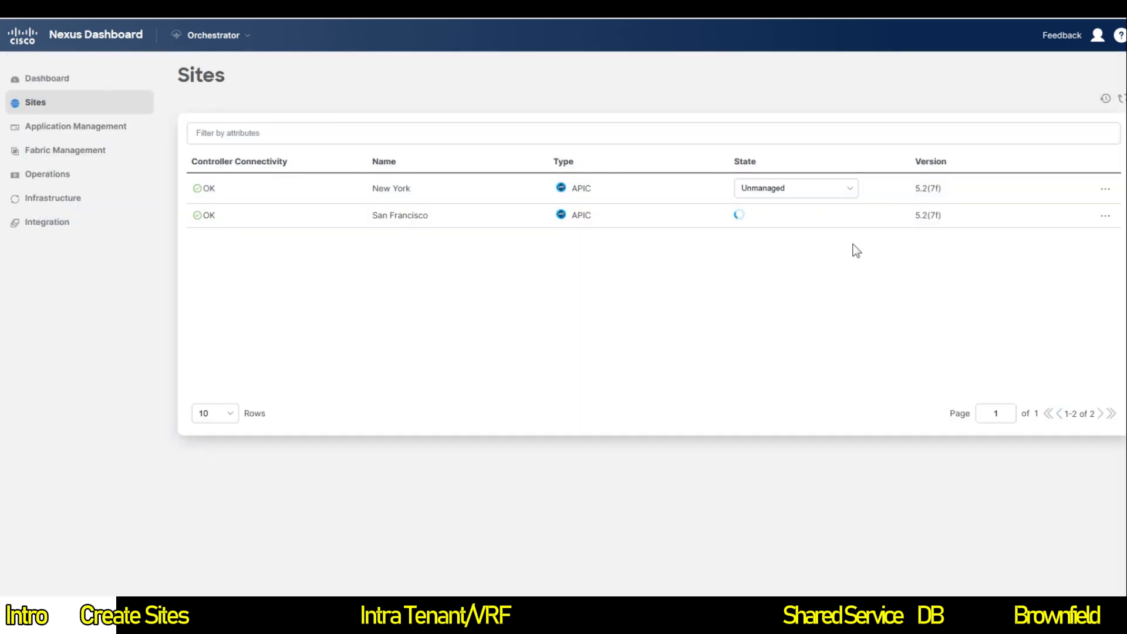
# Step: Make New York a managed site with site ID 2
pyautogui.click(833, 198)
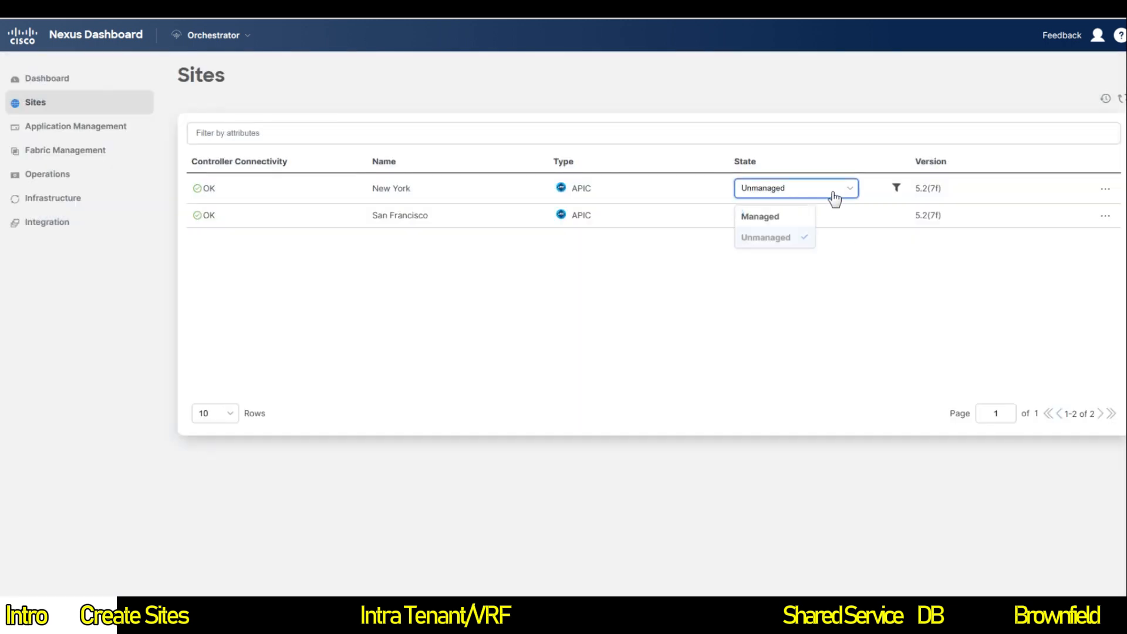
pyautogui.click(782, 220)
pyautogui.click(517, 306)
pyautogui.write('2')
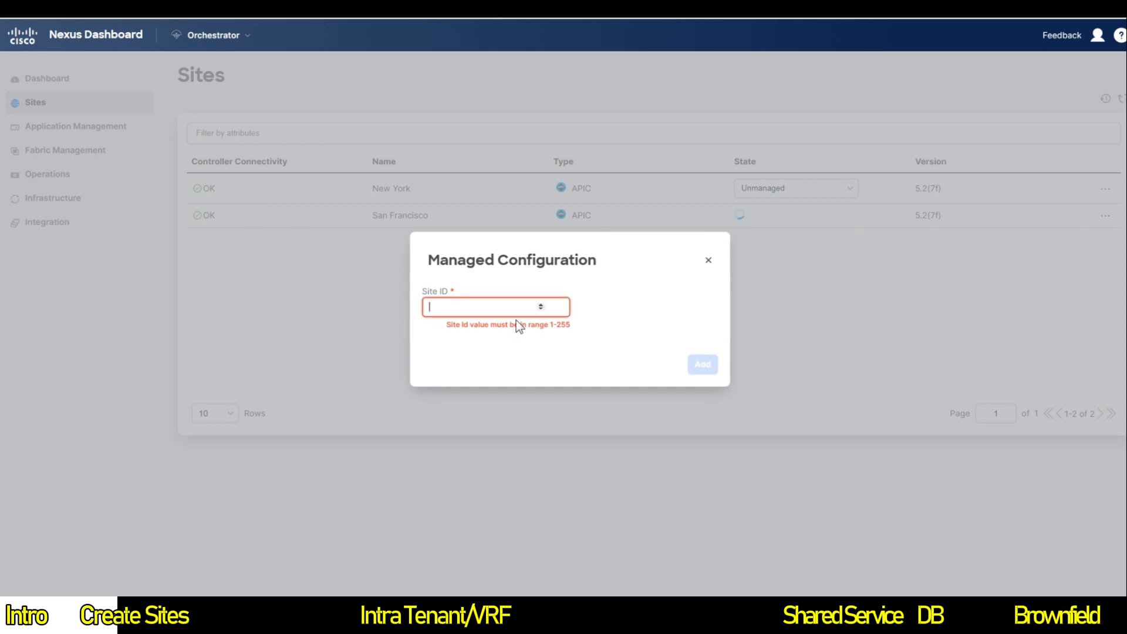
pyautogui.click(699, 363)
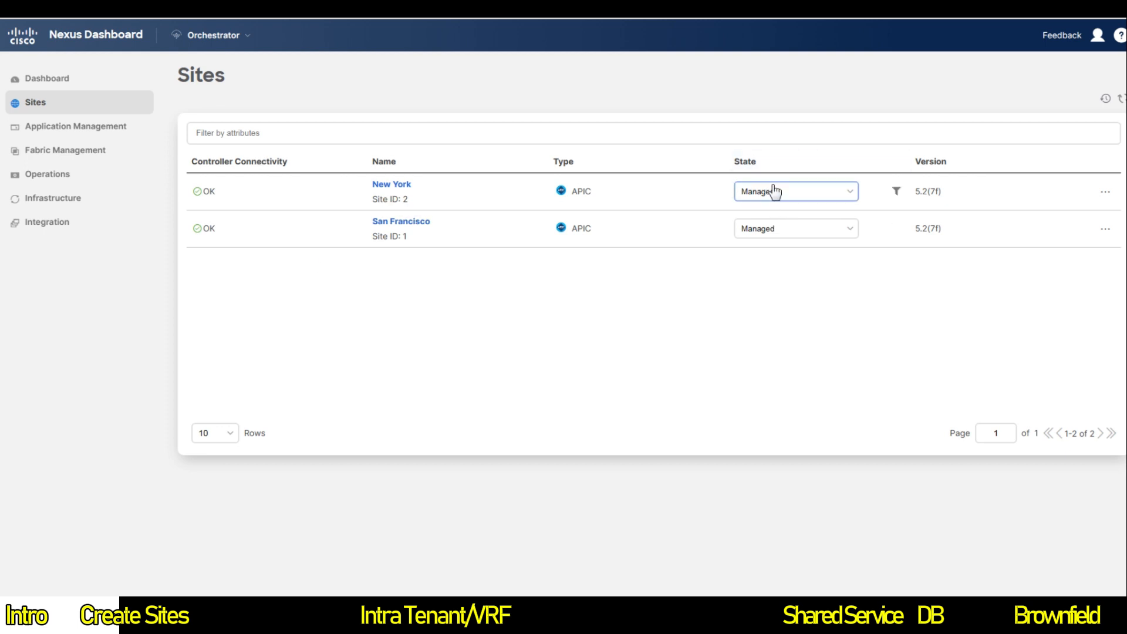
# Step: Open Infrastructure > Site Connectivity and enter its Configure mode
pyautogui.moveTo(65, 149)
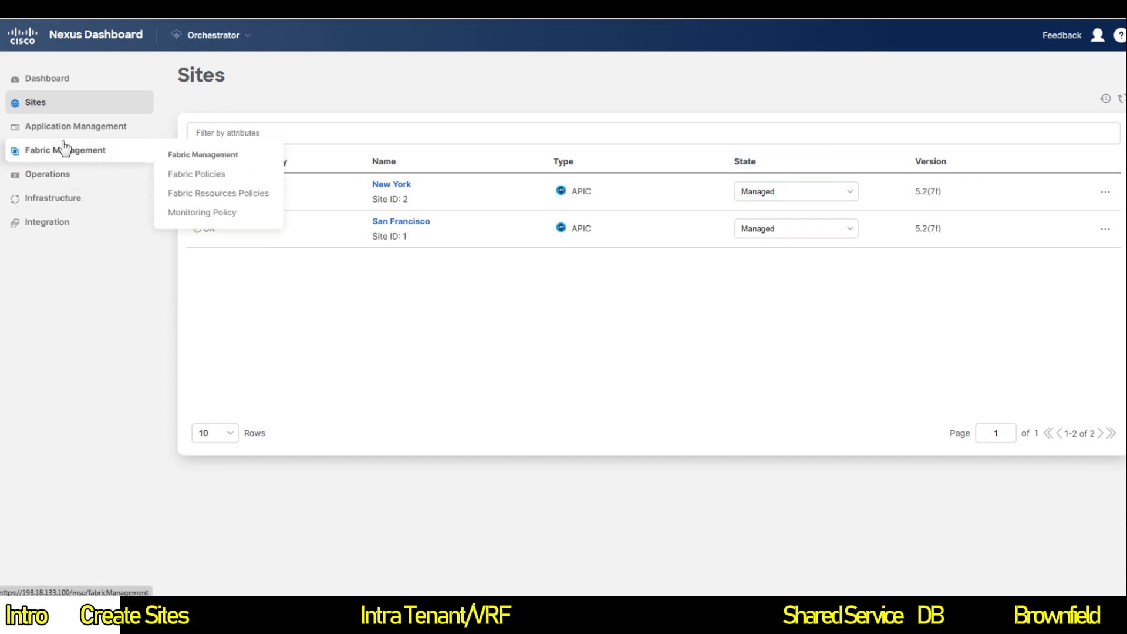
pyautogui.moveTo(47, 201)
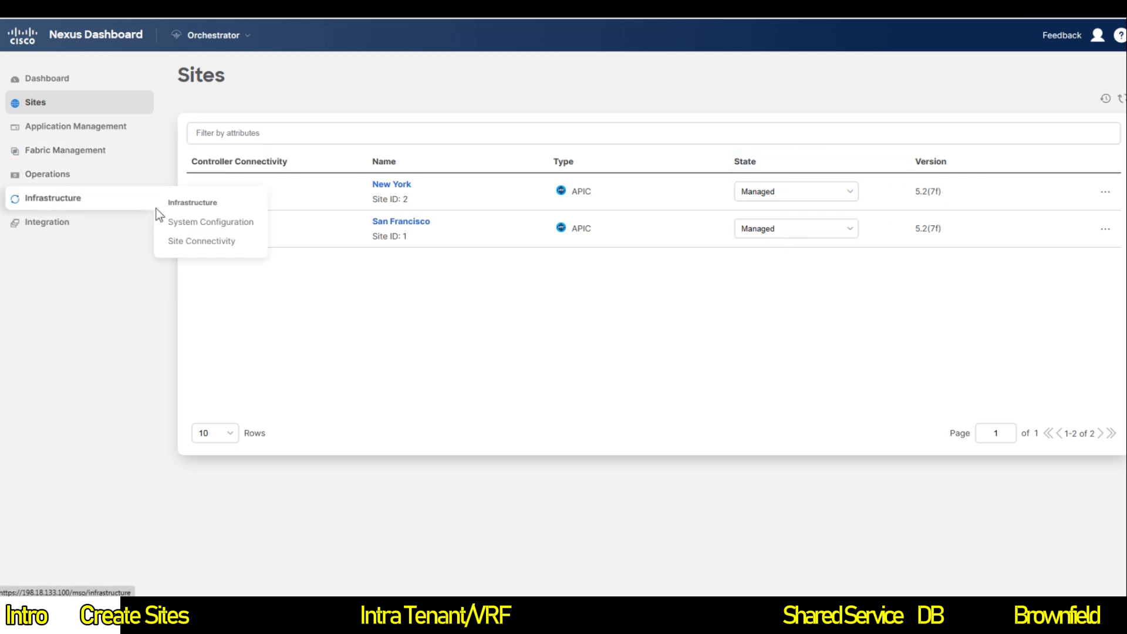
pyautogui.click(219, 242)
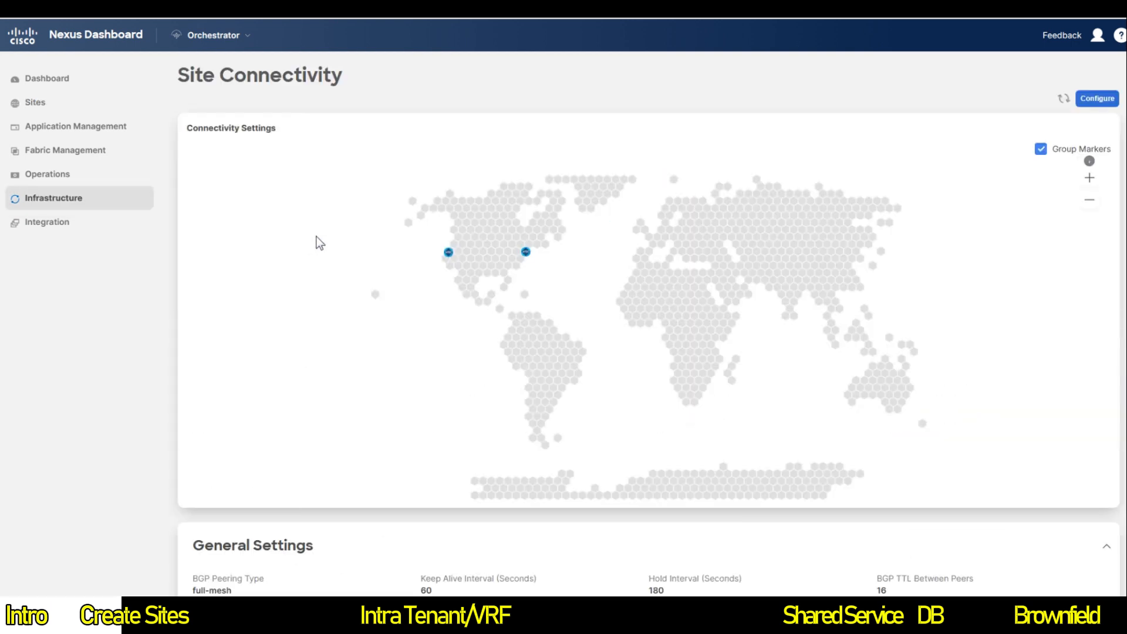
pyautogui.moveTo(448, 255)
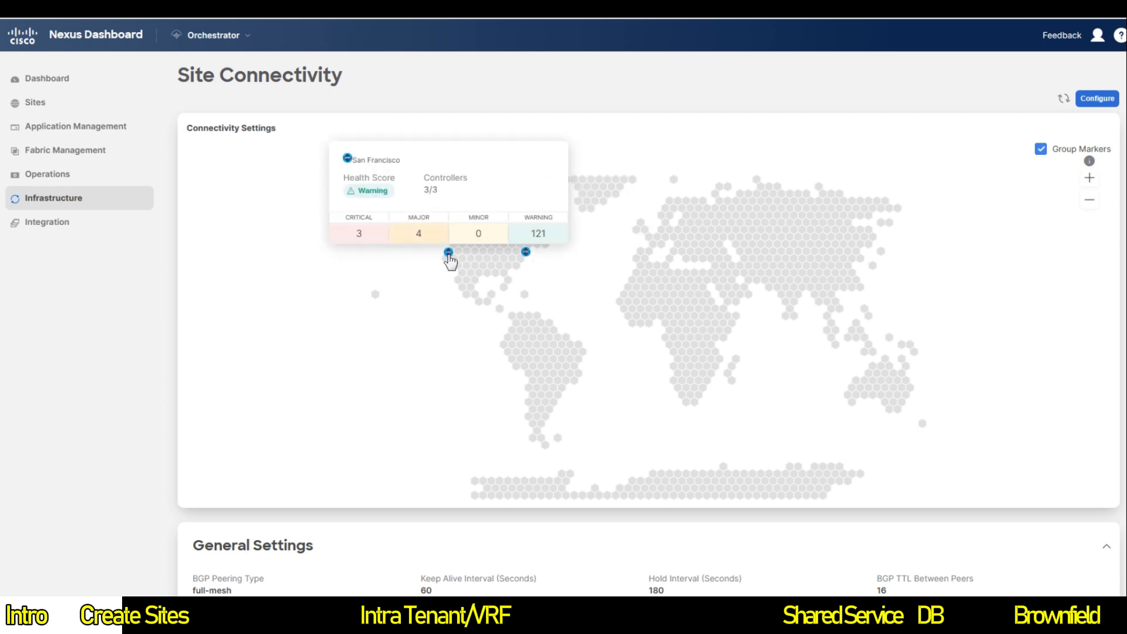
pyautogui.moveTo(525, 255)
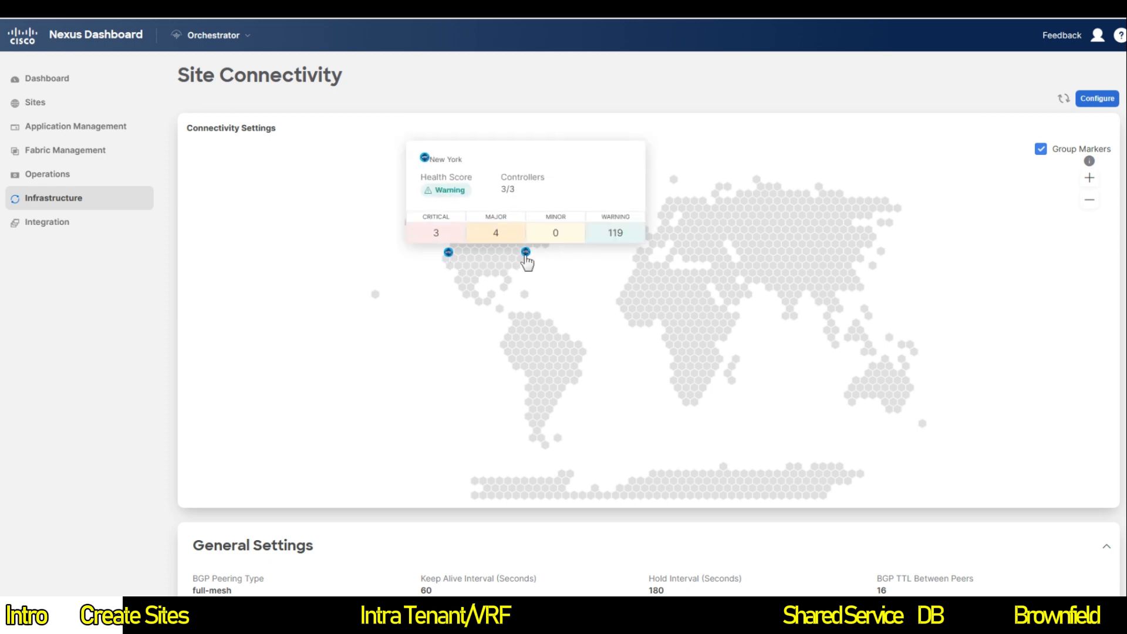
pyautogui.click(1093, 98)
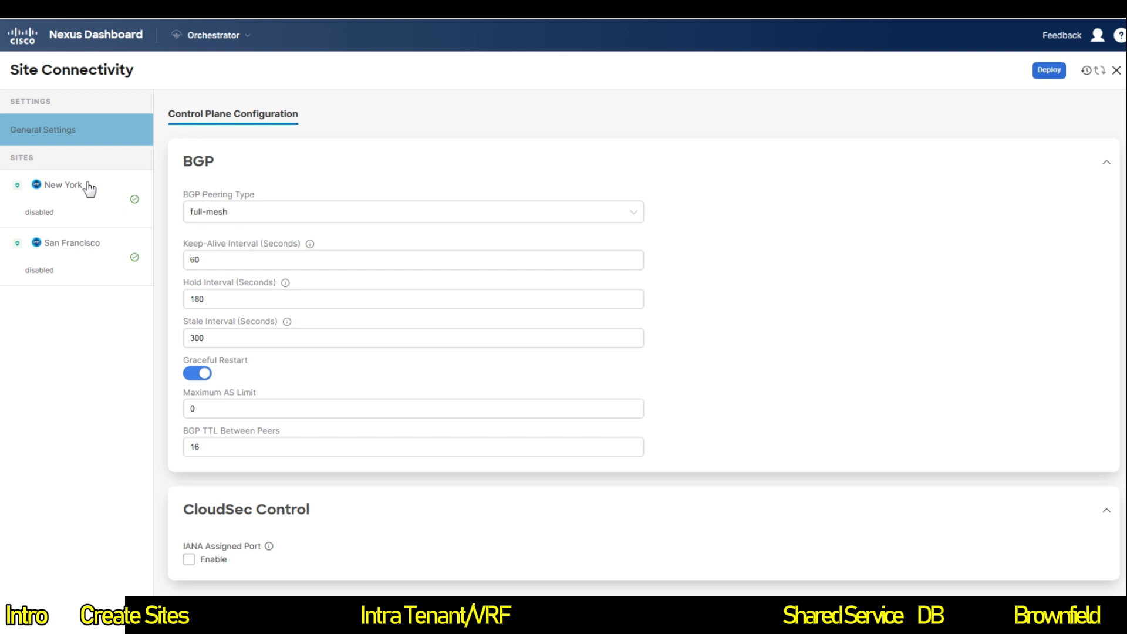
# Step: Select San Francisco's Spine1 and open its Add Port form at the Ethernet Port ID field
pyautogui.click(79, 270)
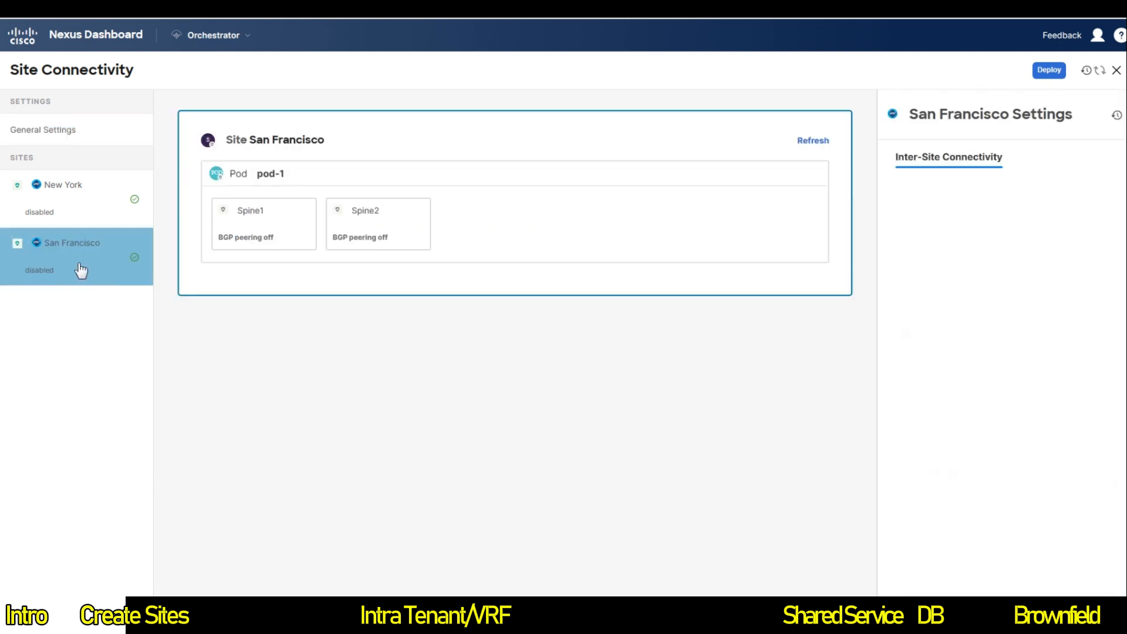
pyautogui.click(251, 235)
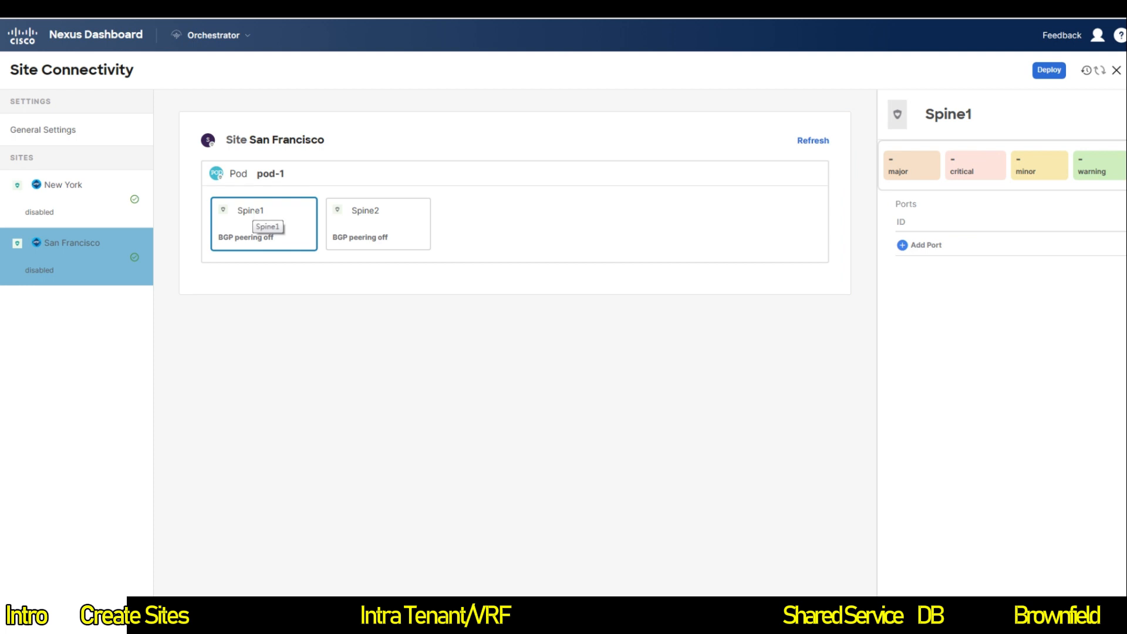
pyautogui.click(923, 246)
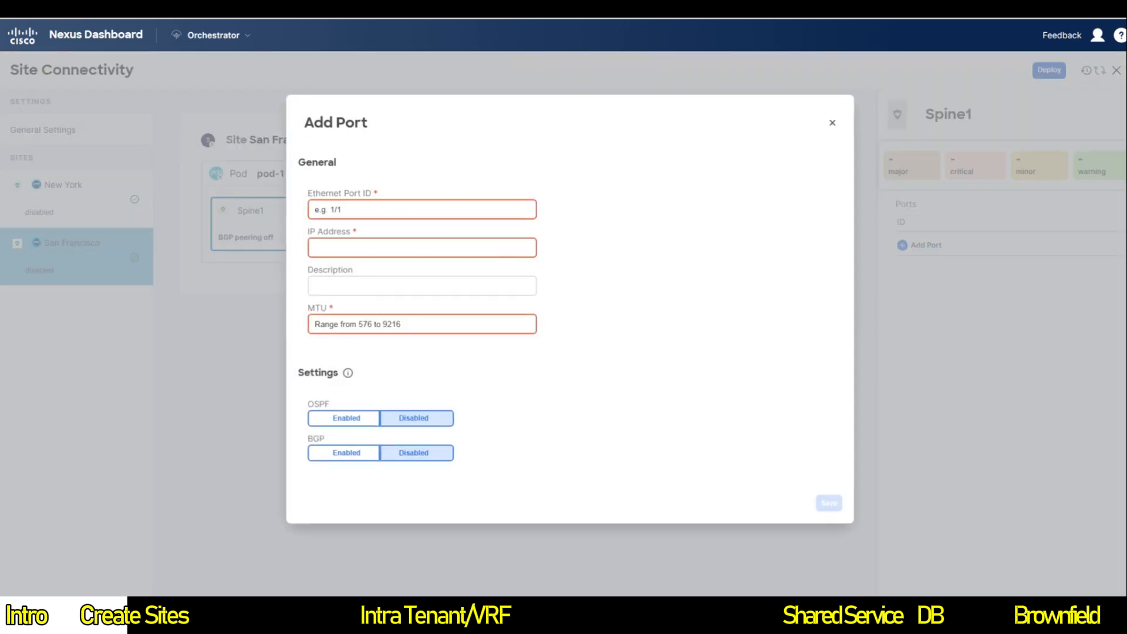
pyautogui.click(396, 210)
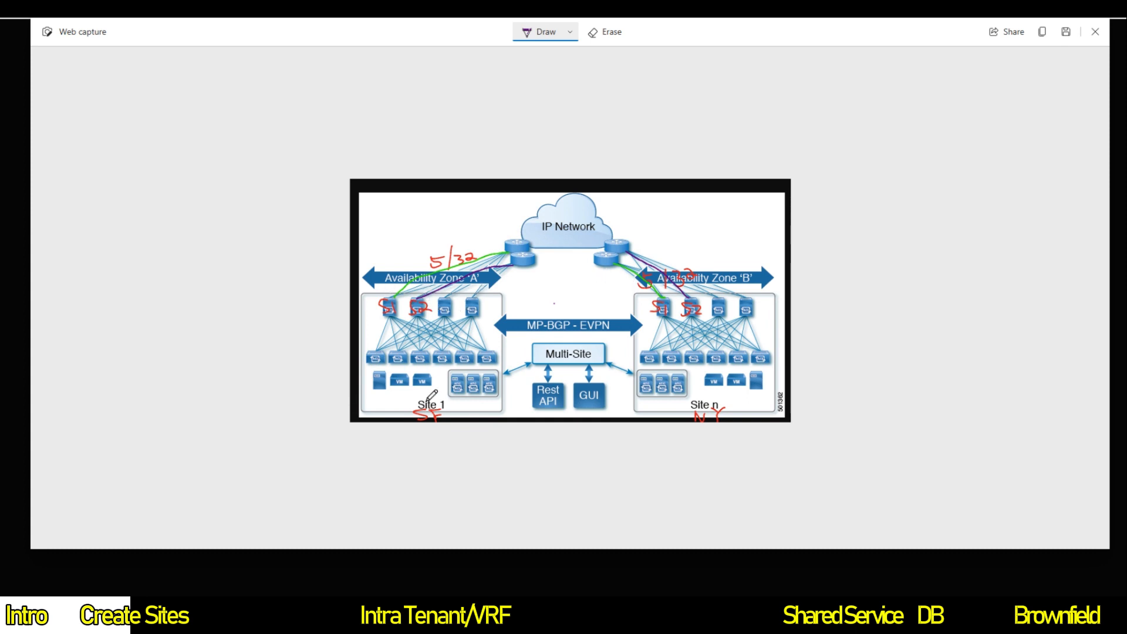
# Step: Draw arrows at the Site 1 and Site n labels and underline IP Network on the diagram
pyautogui.moveTo(433, 388); pyautogui.dragTo(437, 399)
pyautogui.moveTo(708, 395); pyautogui.dragTo(716, 405)
pyautogui.moveTo(538, 236); pyautogui.dragTo(601, 231)
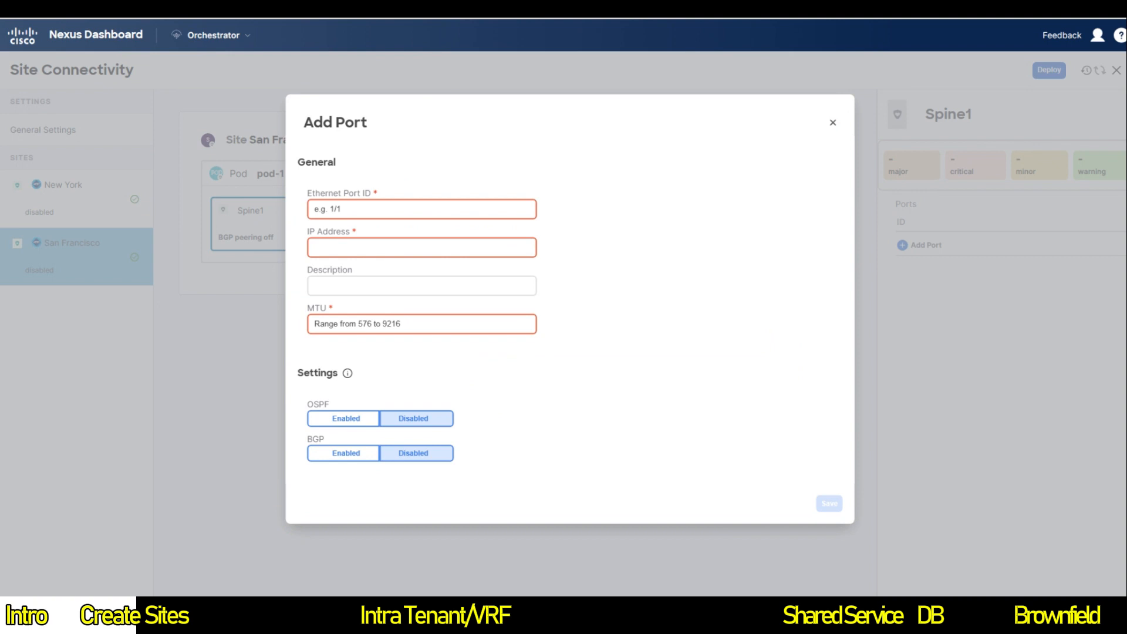
# Step: Enter port ID 5/32, IP 10.1.0.1/32 and MTU 9216 for Spine1's new port
pyautogui.click(432, 211)
pyautogui.write('5/32')
pyautogui.press('Tab')
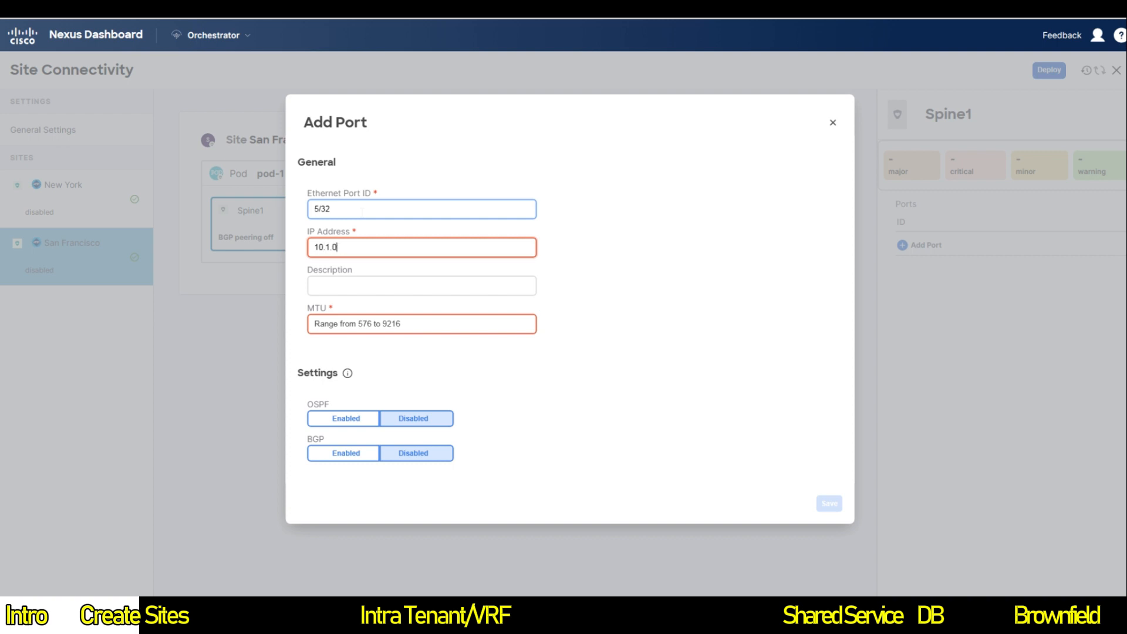
pyautogui.press('Tab')
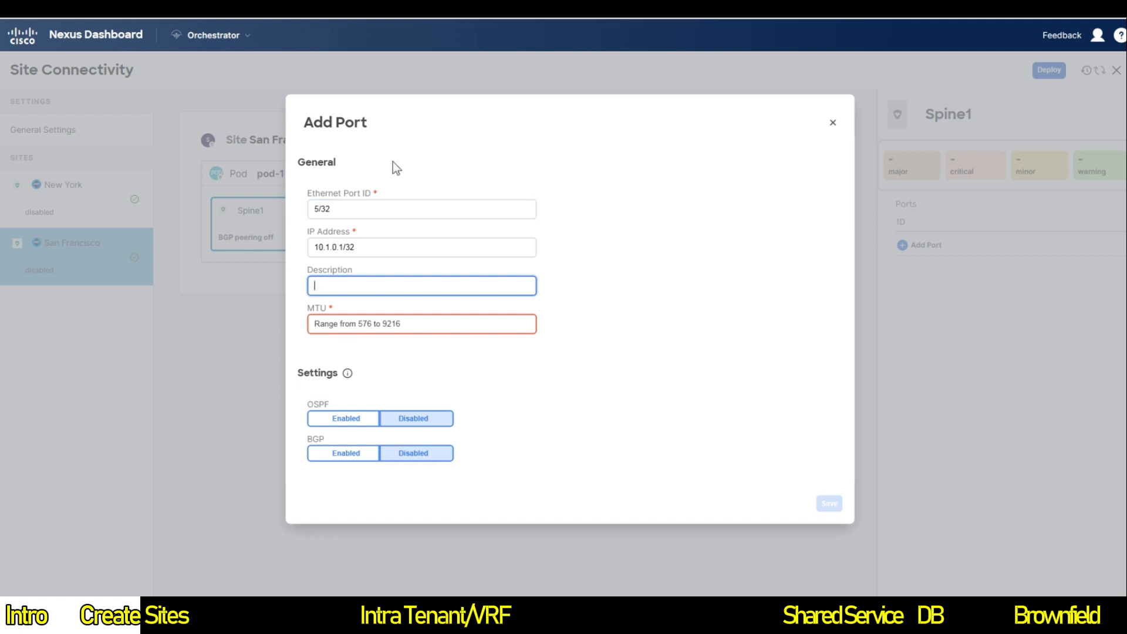
pyautogui.press('Tab')
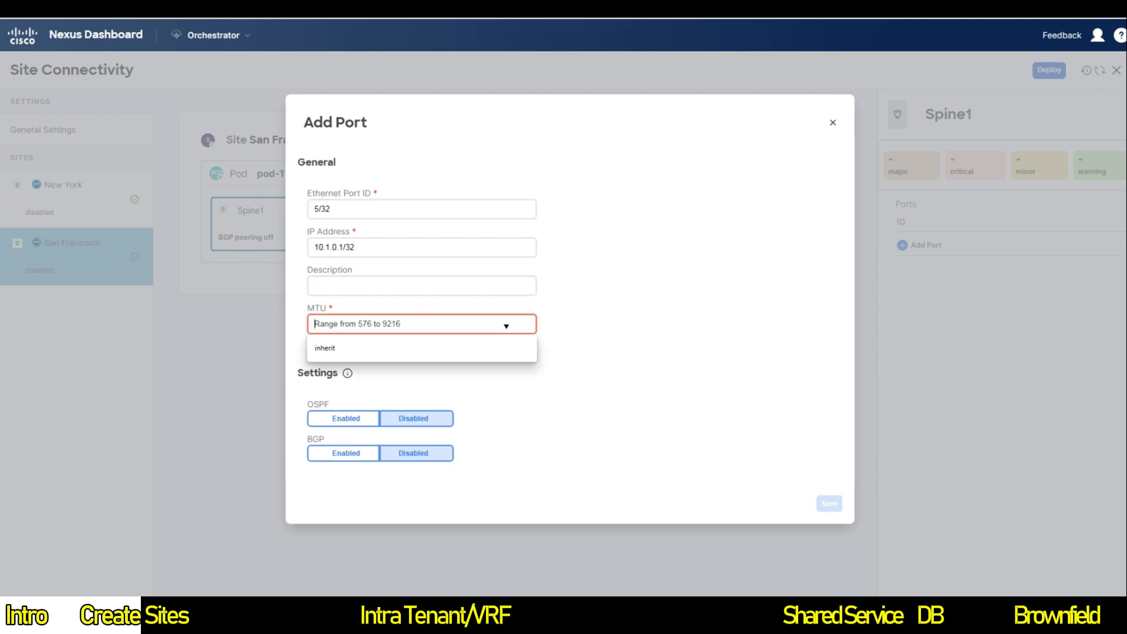
pyautogui.write('9216')
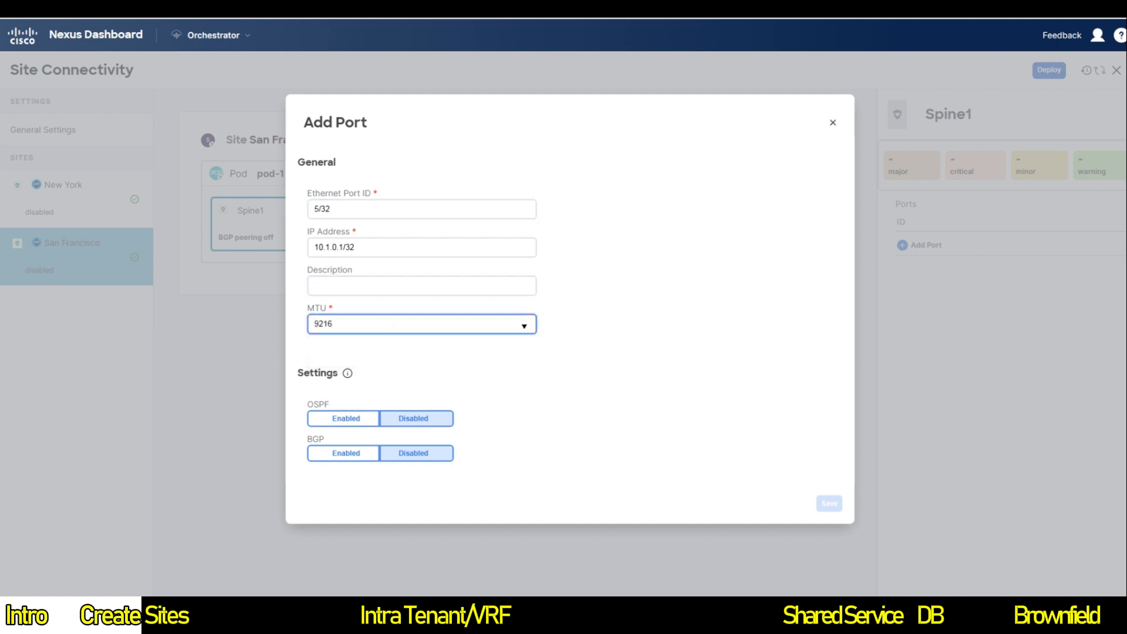
# Step: Enable OSPF with the msc-ospf-policy-default policy and save the port
pyautogui.click(355, 419)
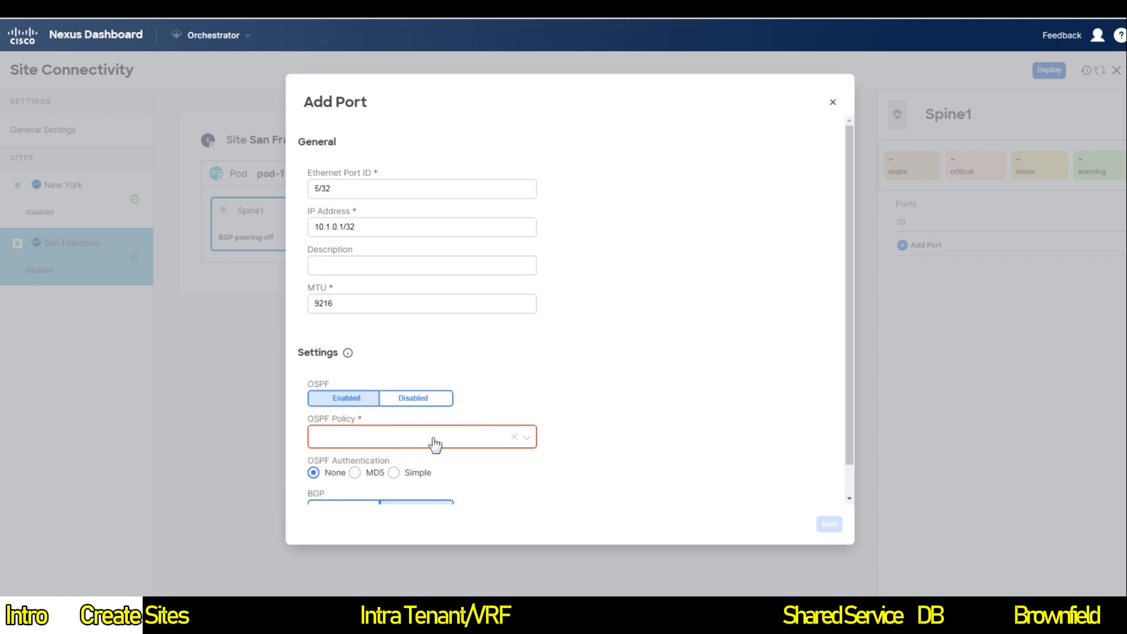
pyautogui.click(436, 448)
pyautogui.click(525, 440)
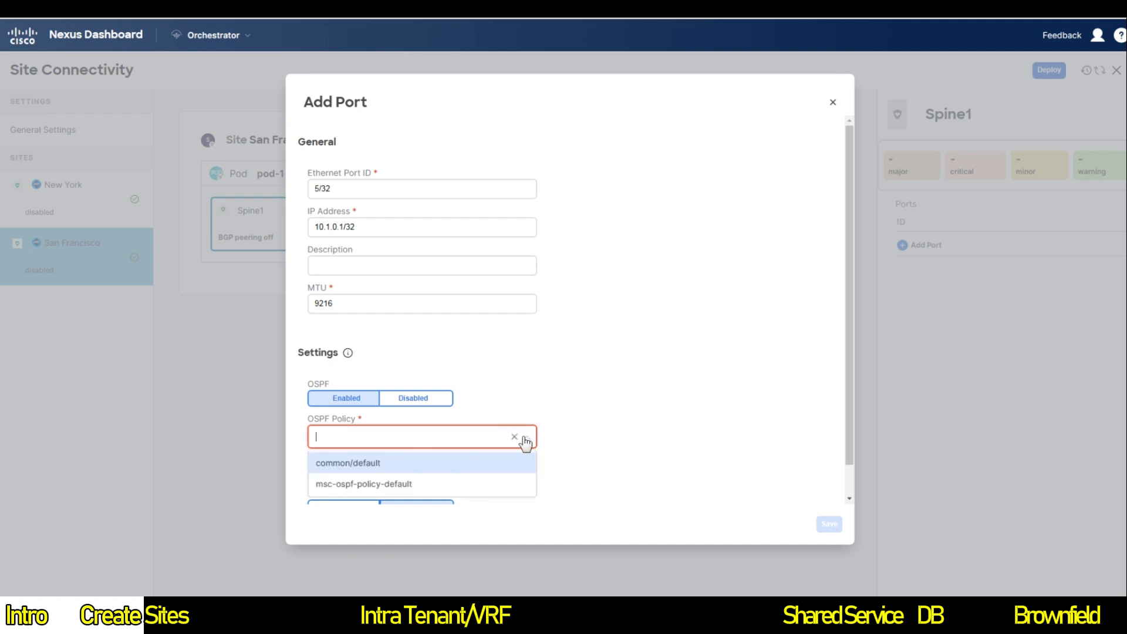
pyautogui.click(412, 484)
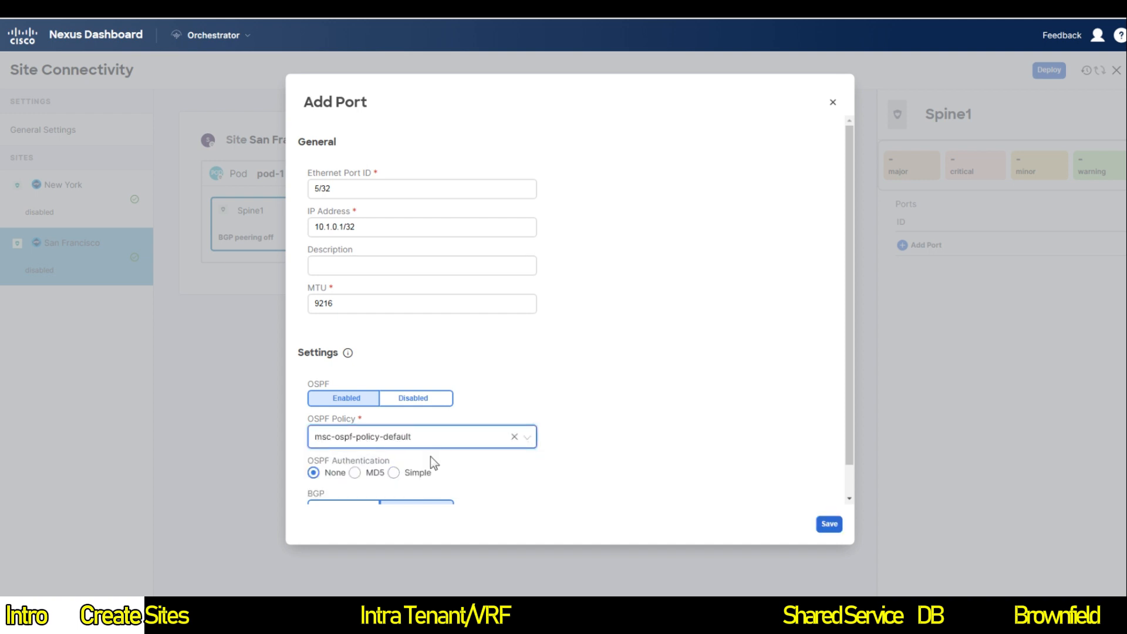
pyautogui.scroll(-1, 591, 440)
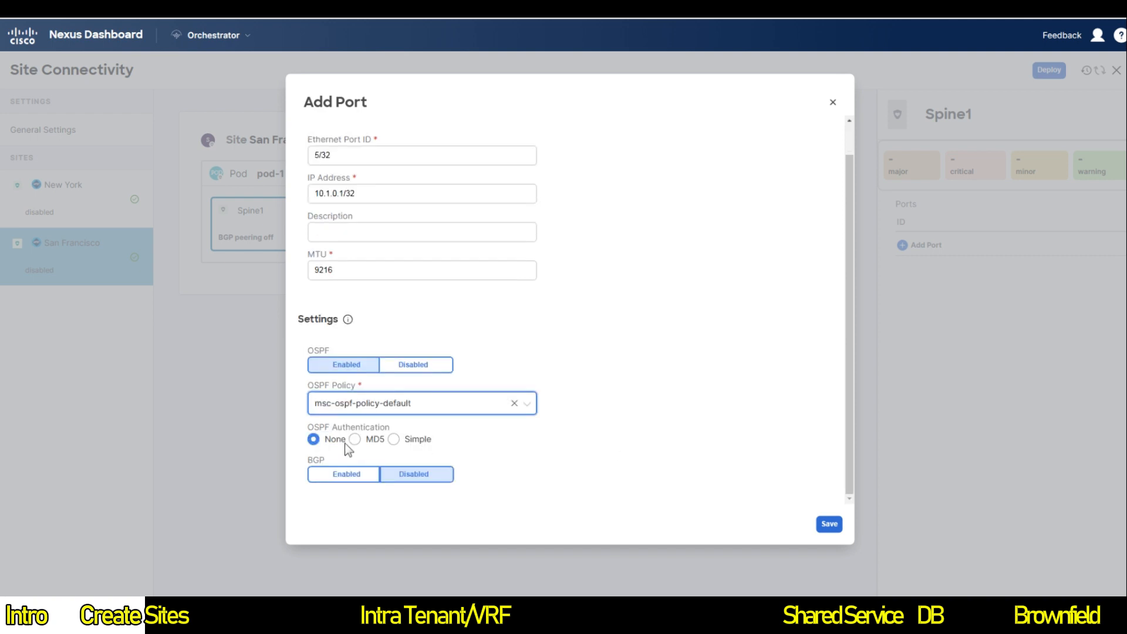
pyautogui.click(825, 527)
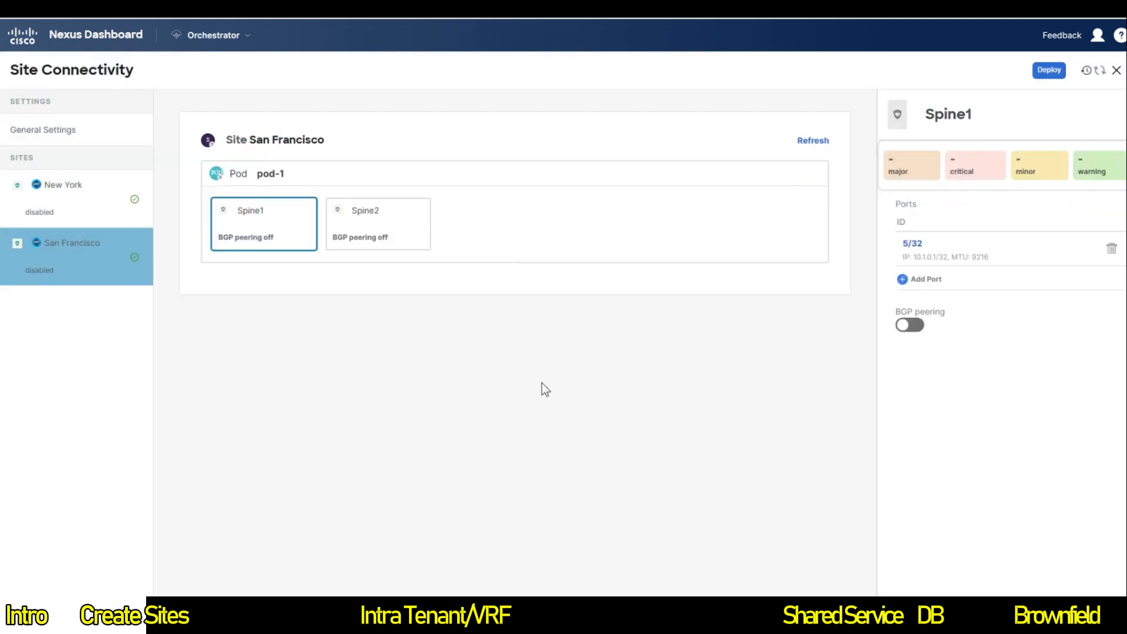
pyautogui.click(75, 193)
# Step: Add a port to New York's Spine1 with ID 5/32, IP 10.2.0.1/31 and MTU 9126
pyautogui.click(259, 226)
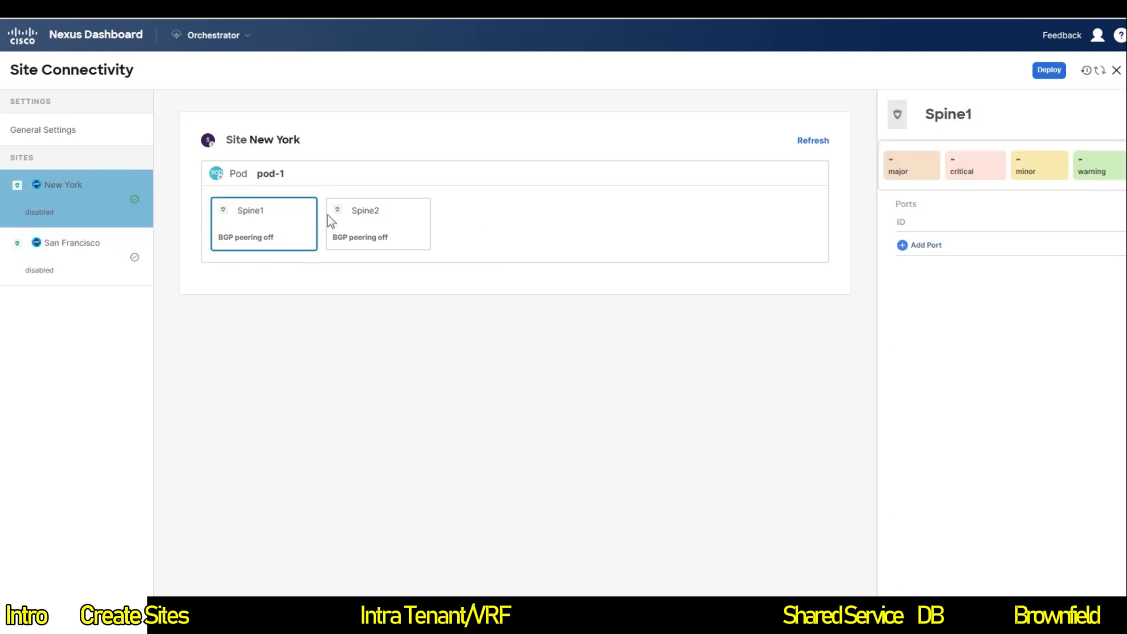
pyautogui.click(919, 250)
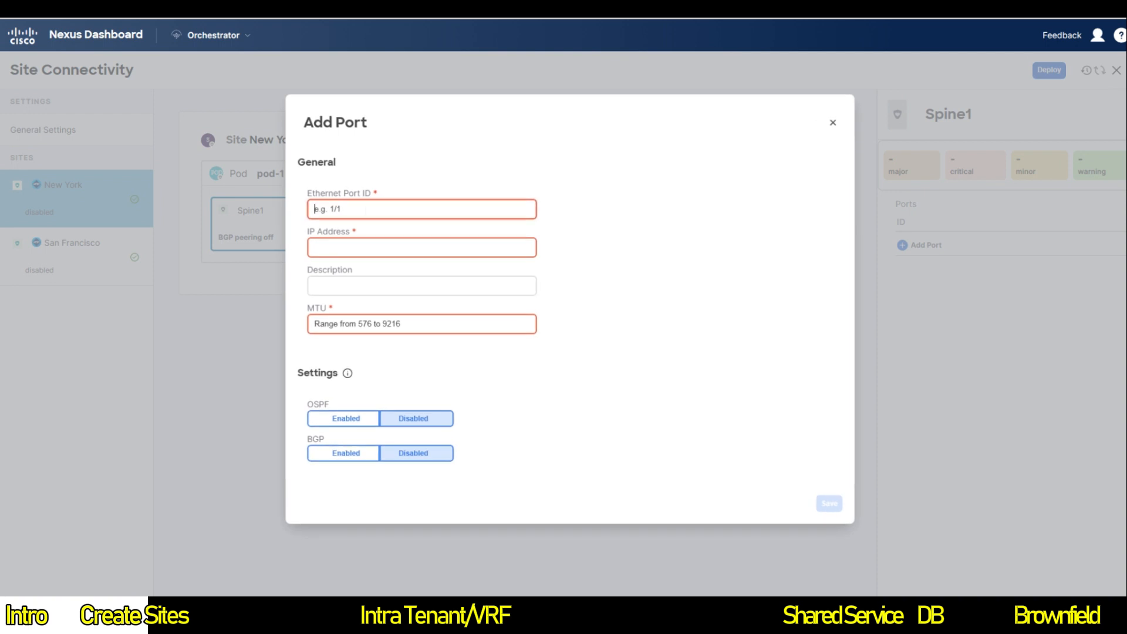
pyautogui.write('5/32')
pyautogui.press('Tab')
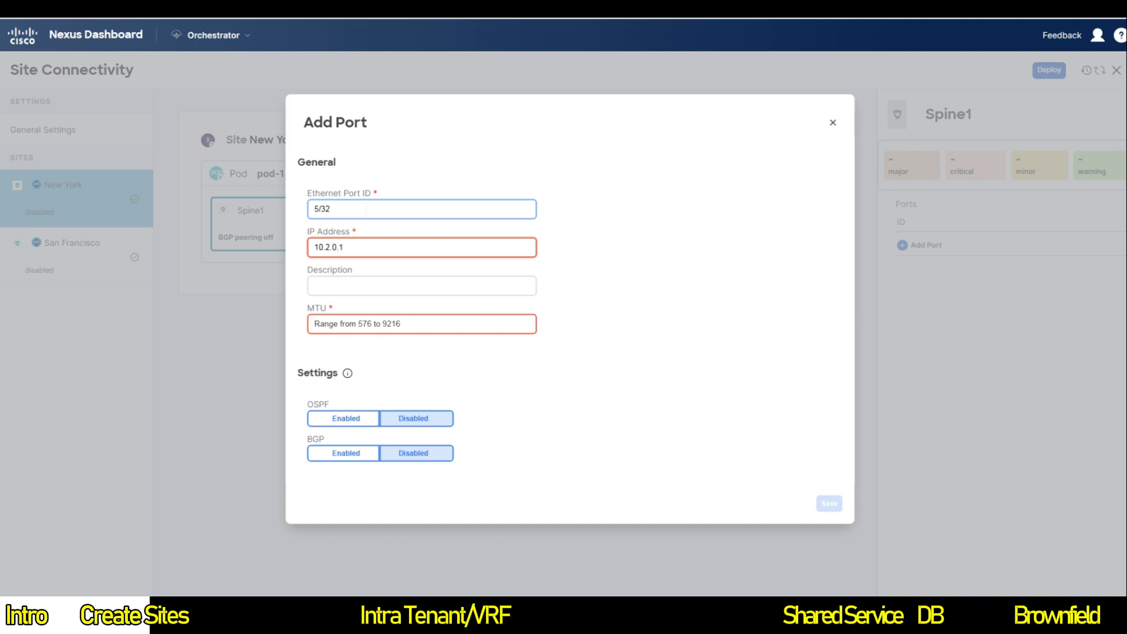
pyautogui.click(369, 328)
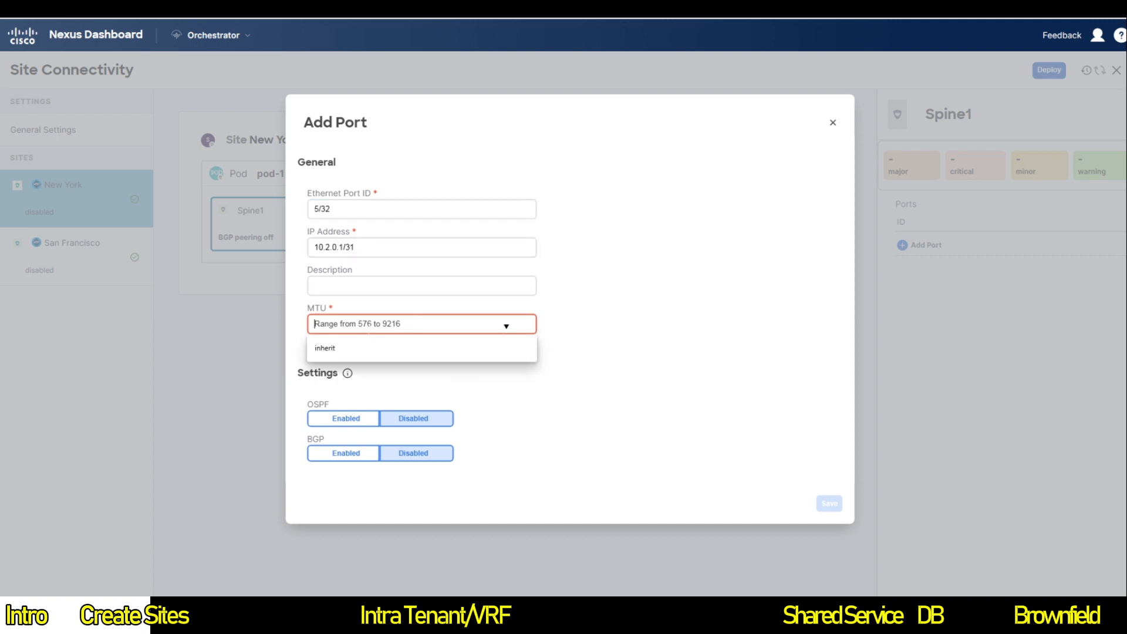
pyautogui.write('9126')
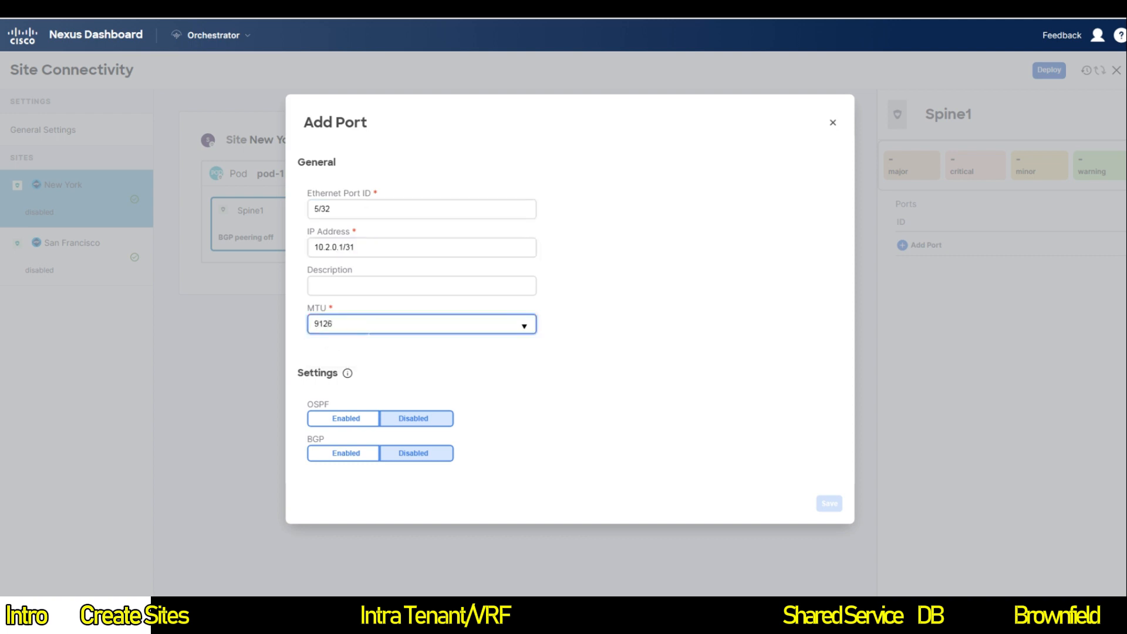
# Step: Enable OSPF with the msc-ospf-policy-default policy and save the port
pyautogui.click(345, 418)
pyautogui.click(419, 441)
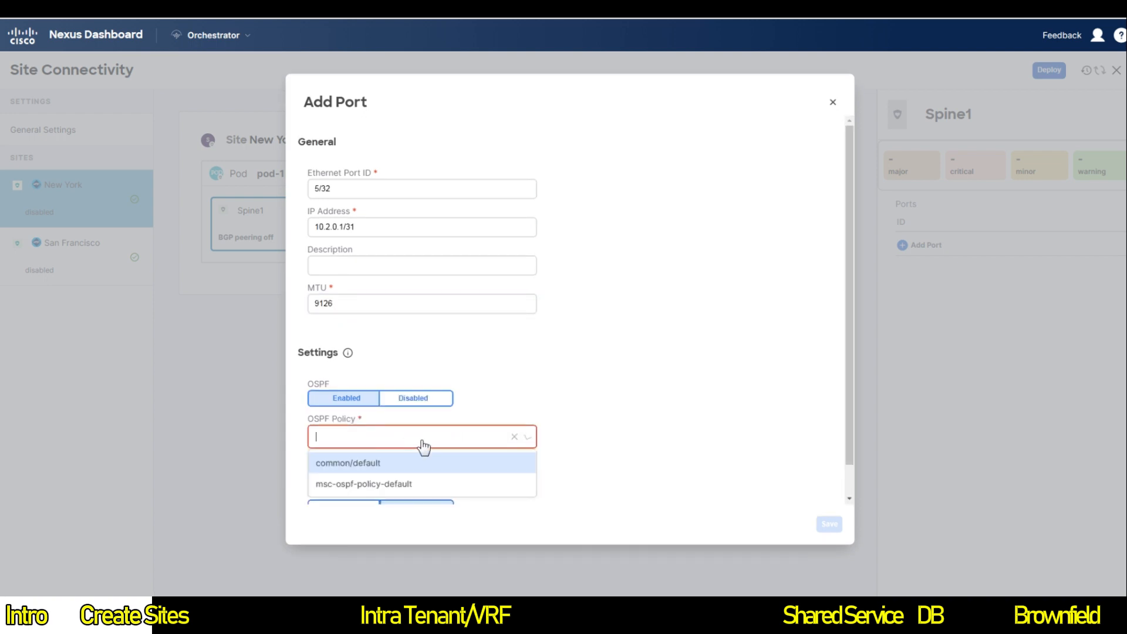
pyautogui.click(382, 483)
pyautogui.scroll(-1, 705, 437)
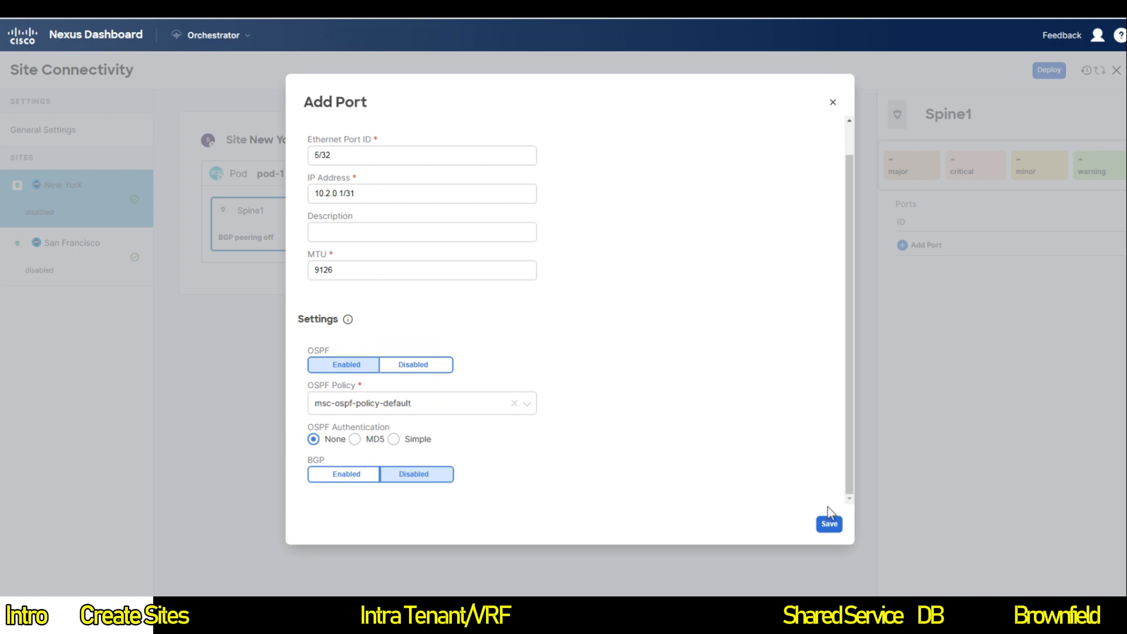
pyautogui.click(828, 524)
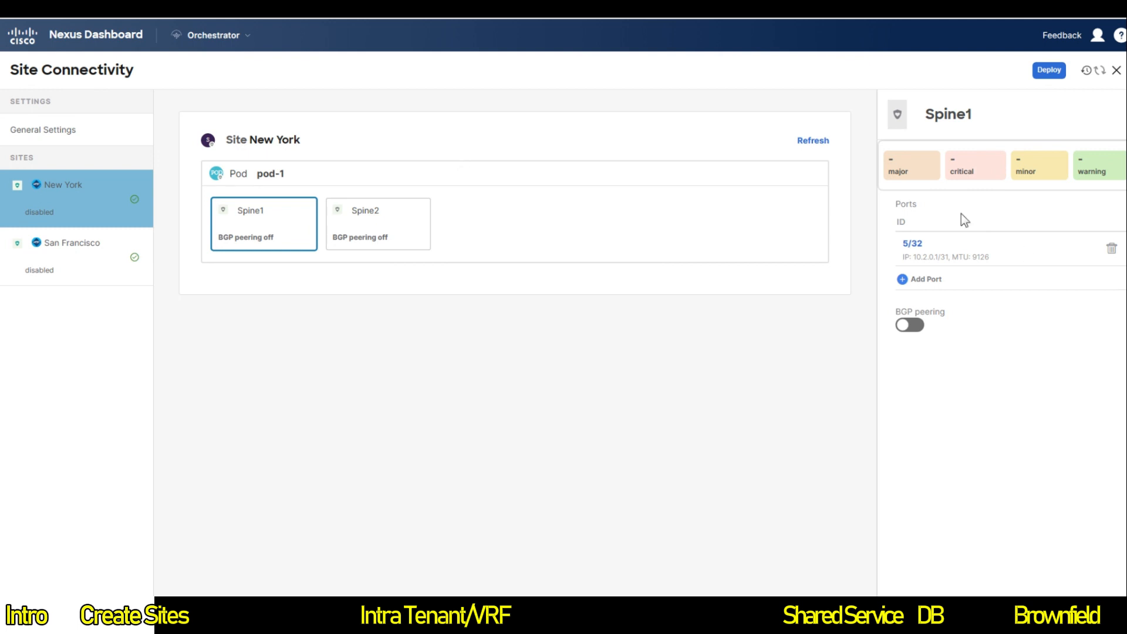
# Step: Turn on BGP peering for San Francisco's Spine1 with router ID 10.1.100.1 and deploy
pyautogui.click(65, 243)
pyautogui.click(251, 220)
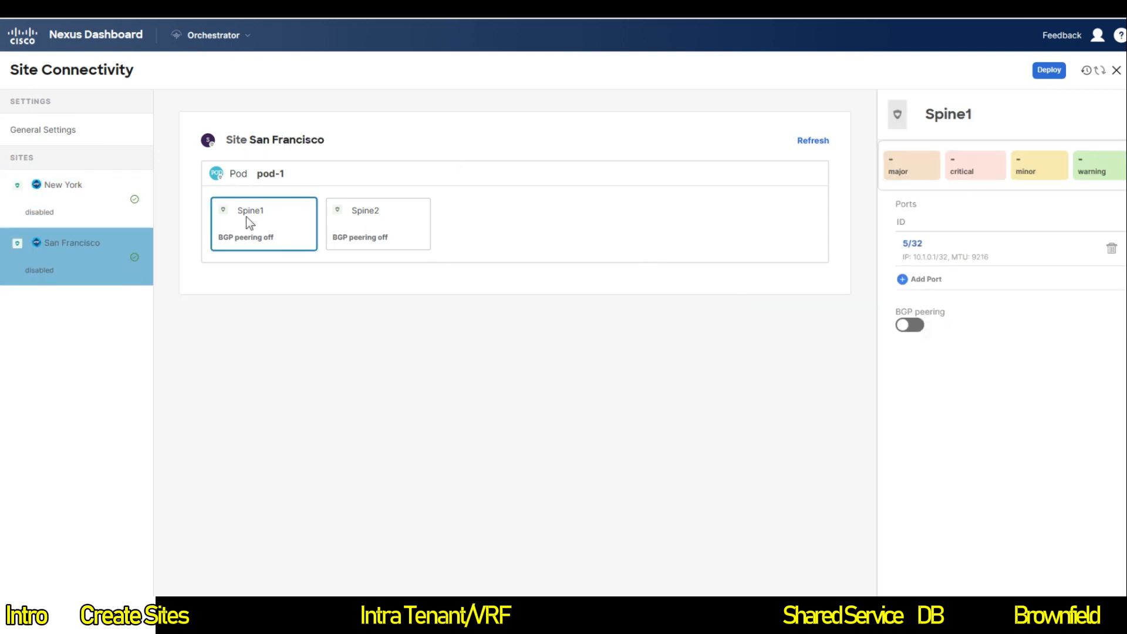
pyautogui.click(911, 326)
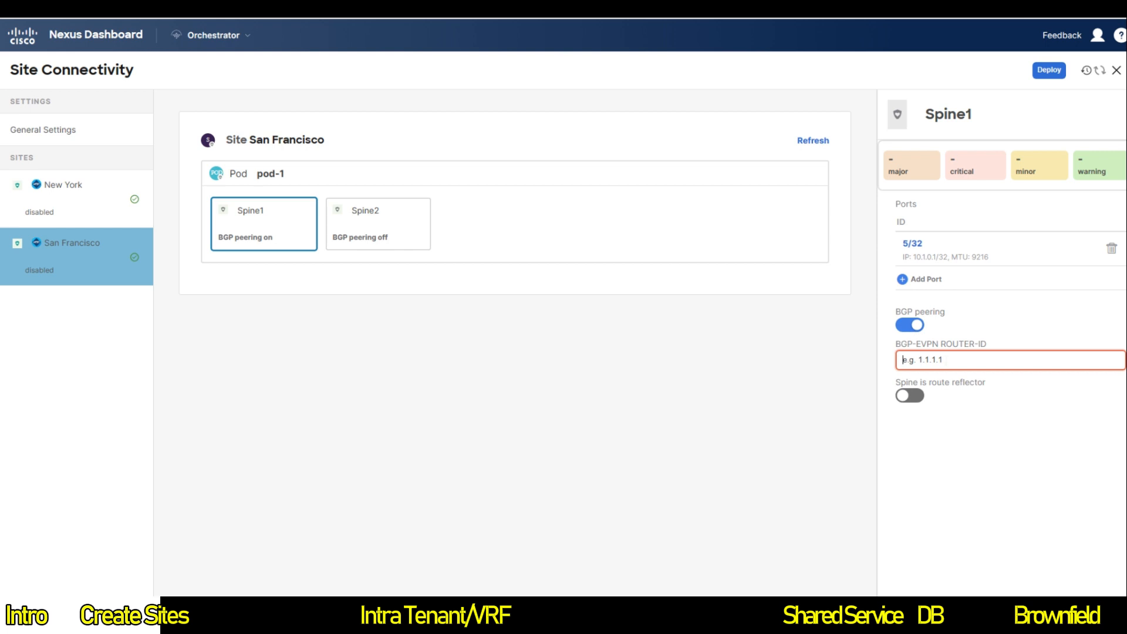
pyautogui.write('10.1.100.1')
pyautogui.click(1049, 70)
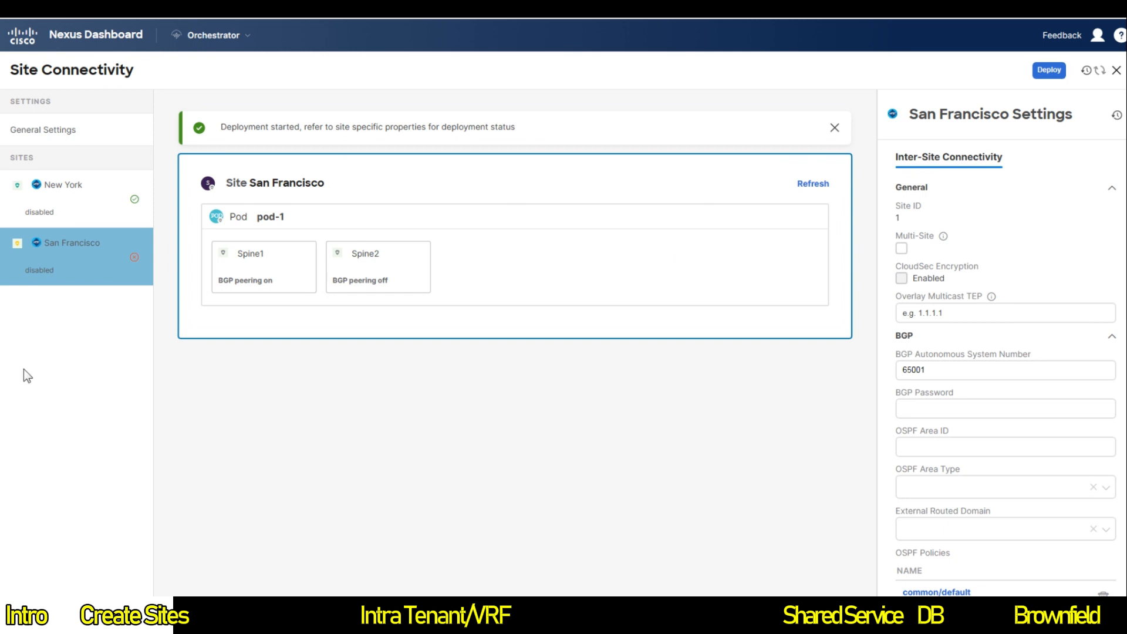
# Step: Switch on BGP peering for New York's Spine1, enter BGP-EVPN router ID 10.2.100.1, and deploy
pyautogui.click(63, 196)
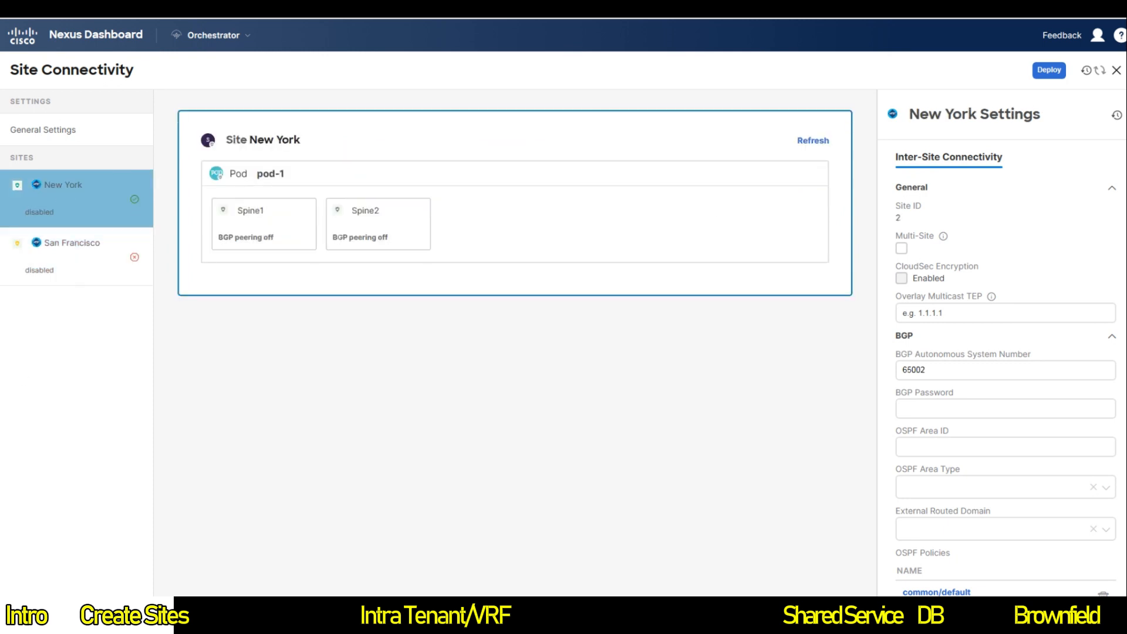
pyautogui.click(264, 226)
pyautogui.click(909, 324)
pyautogui.click(915, 360)
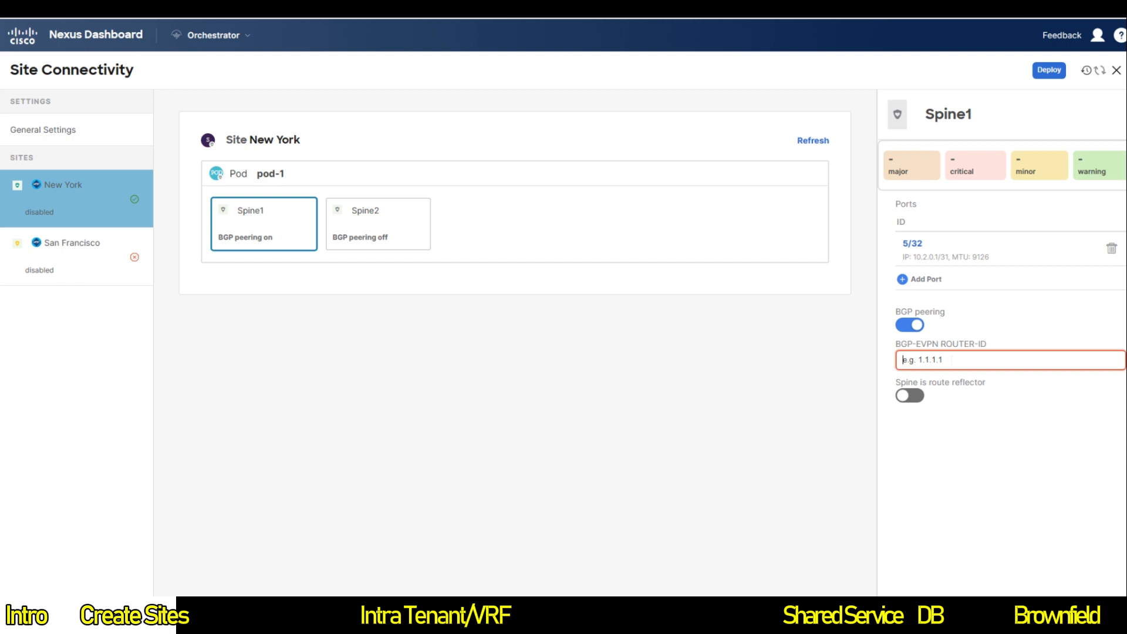
pyautogui.write('10.2.100.1')
pyautogui.click(1049, 70)
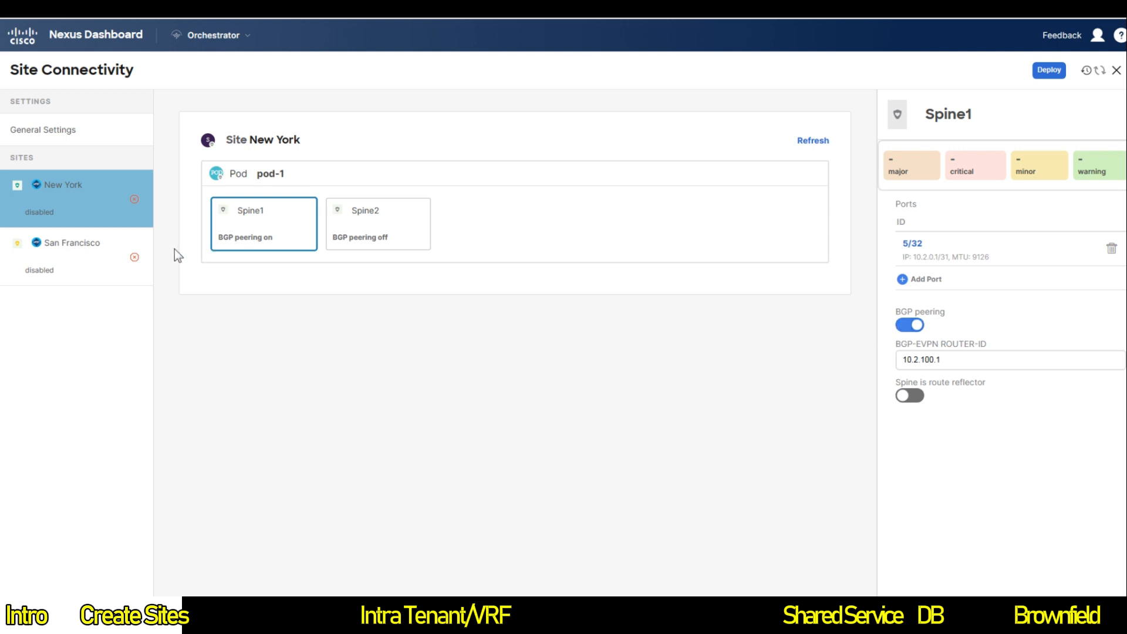
# Step: Add a port to San Francisco's Spine2 with ID 5/32, IP 10.1.0.3/31 and MTU 9216
pyautogui.click(65, 257)
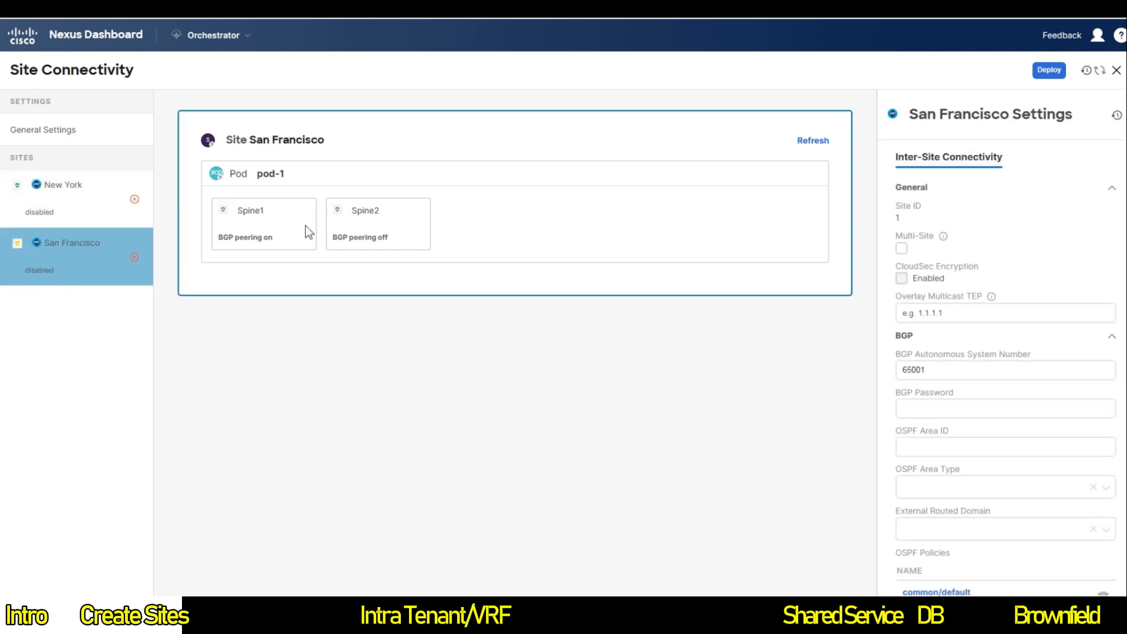
pyautogui.click(361, 222)
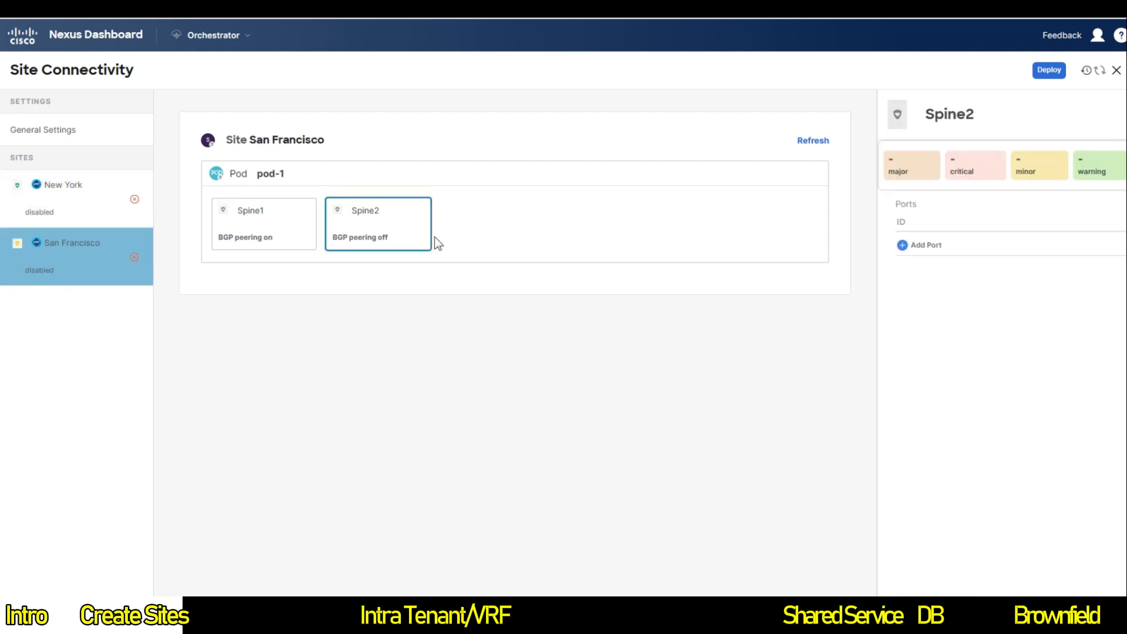
pyautogui.click(916, 246)
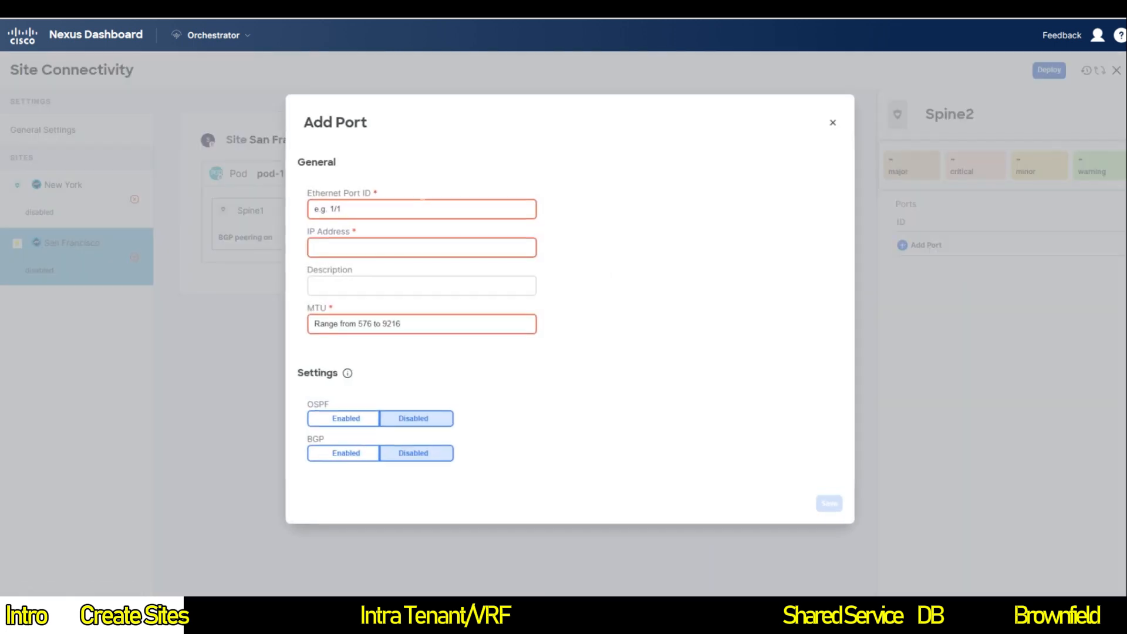
pyautogui.write('5/32')
pyautogui.press('Tab')
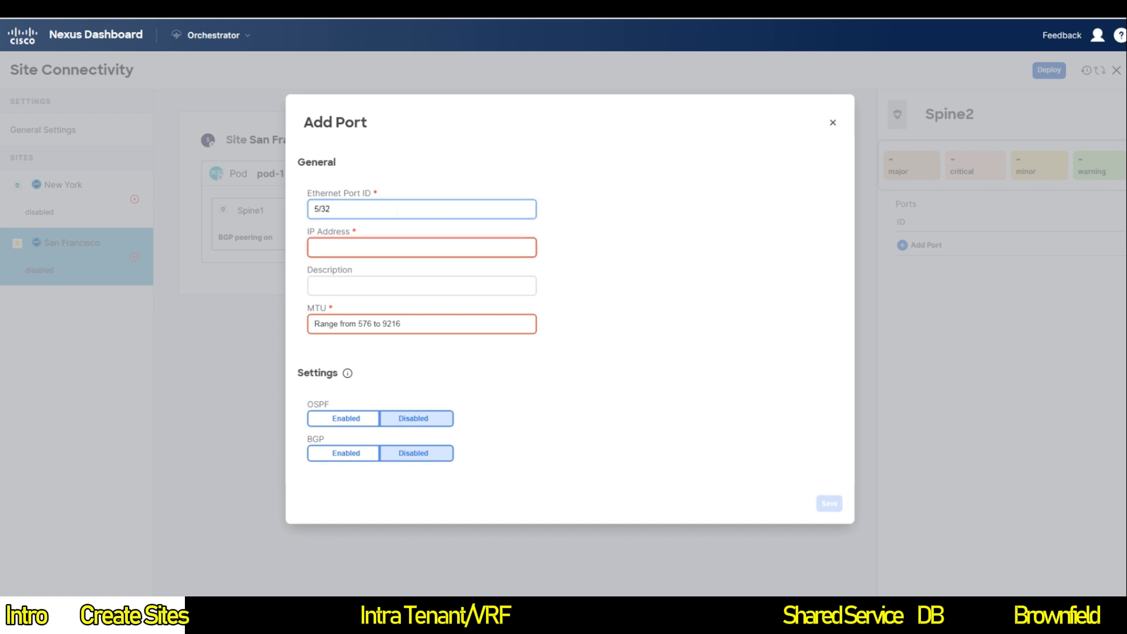
pyautogui.write('10.1.0.3/31')
pyautogui.press('Tab')
pyautogui.press('Tab')
pyautogui.write('91')
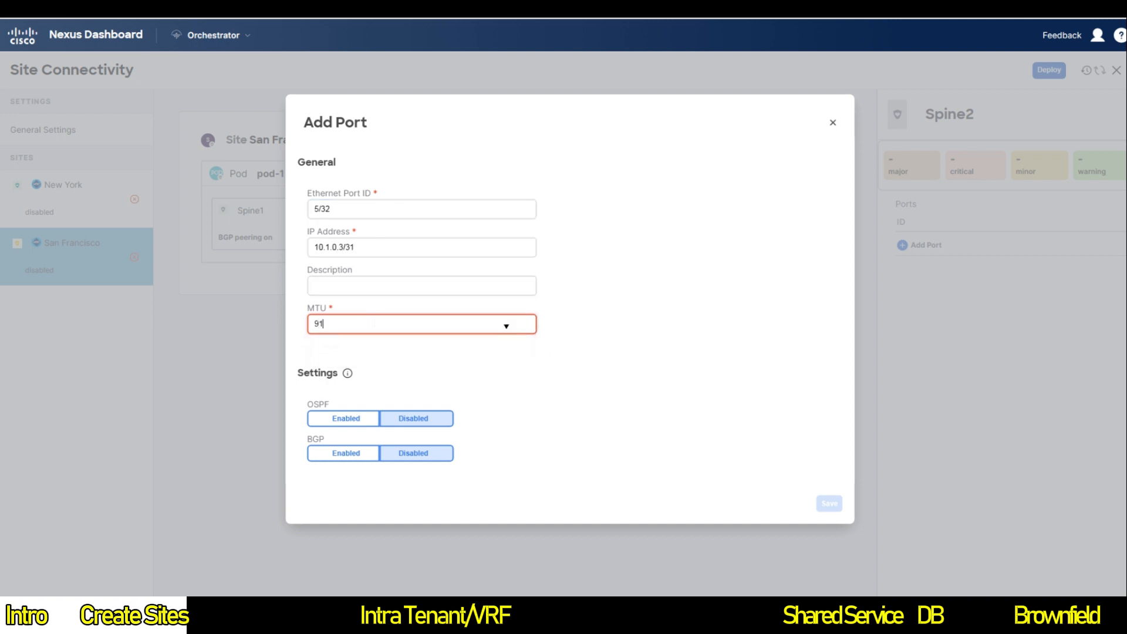
pyautogui.press('BackSpace')
pyautogui.press('BackSpace')
pyautogui.write('92.16')
pyautogui.press('BackSpace')
pyautogui.press('BackSpace')
pyautogui.press('BackSpace')
pyautogui.write('16')
# Step: Enable OSPF with msc-ospf-policy-default on that port and save it
pyautogui.click(345, 418)
pyautogui.click(388, 442)
pyautogui.click(375, 479)
pyautogui.click(620, 414)
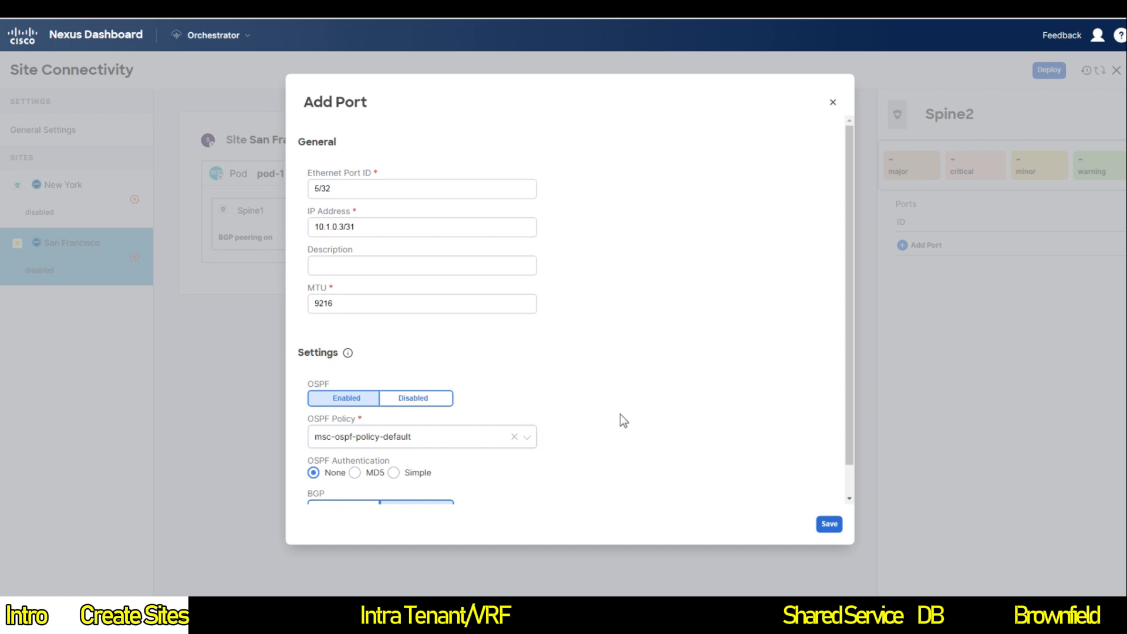
pyautogui.click(828, 524)
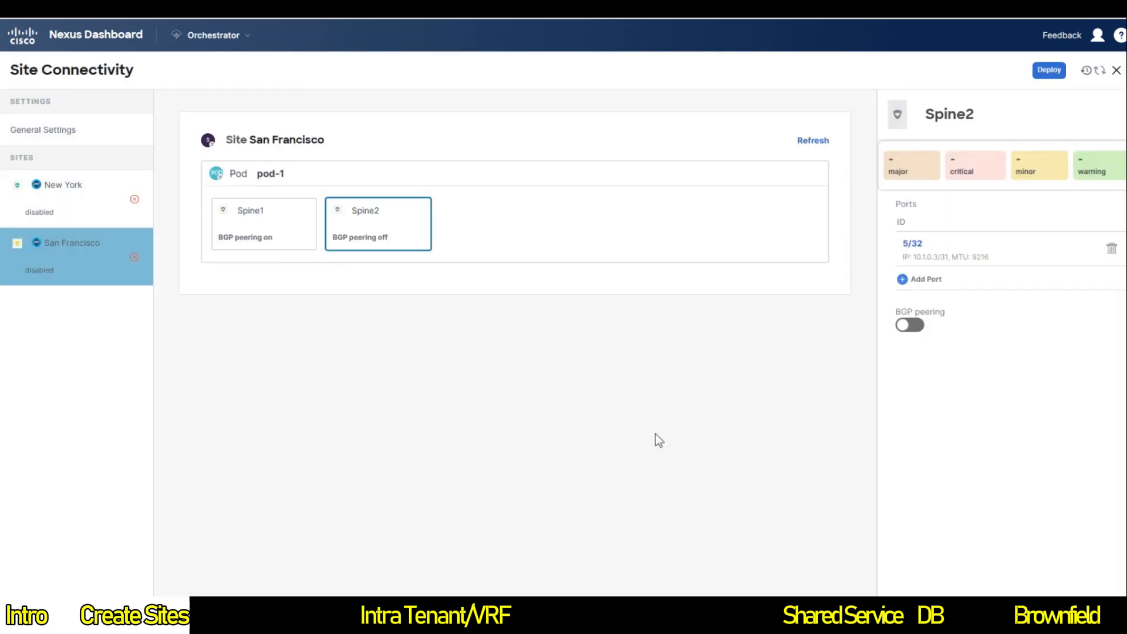
# Step: Add a port to New York's Spine2 with ID 5/32, IP 10.2.0.3/31 and MTU 9216
pyautogui.click(82, 219)
pyautogui.click(354, 233)
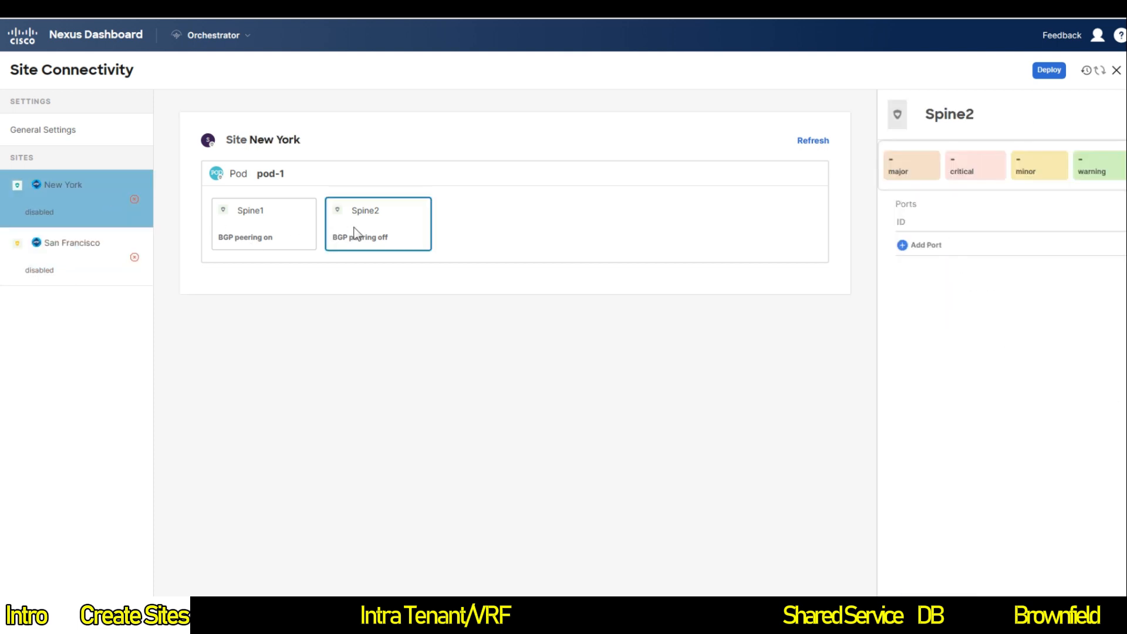
pyautogui.click(916, 245)
pyautogui.click(419, 209)
pyautogui.write('5/32')
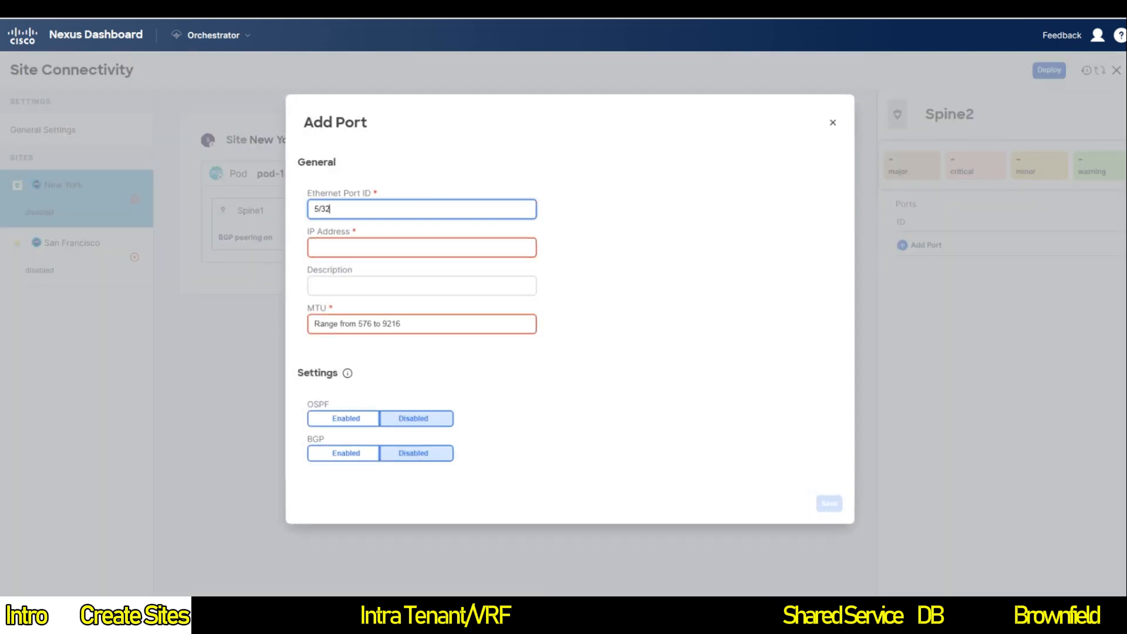
pyautogui.press('Tab')
pyautogui.write('10')
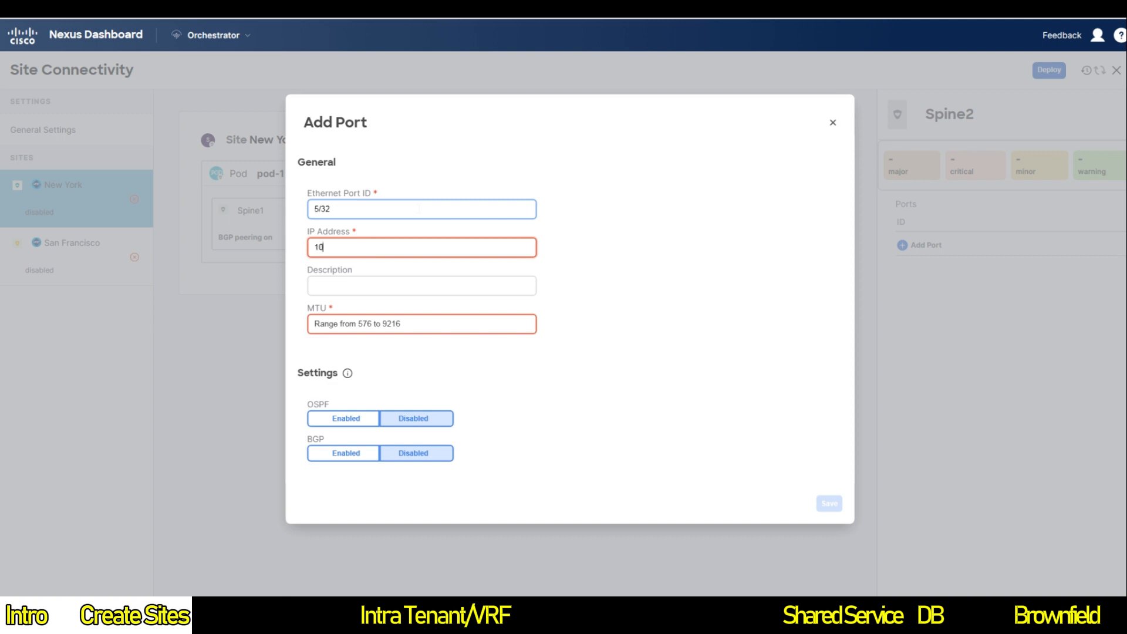
pyautogui.write('.2.0.3/31')
pyautogui.press('Tab')
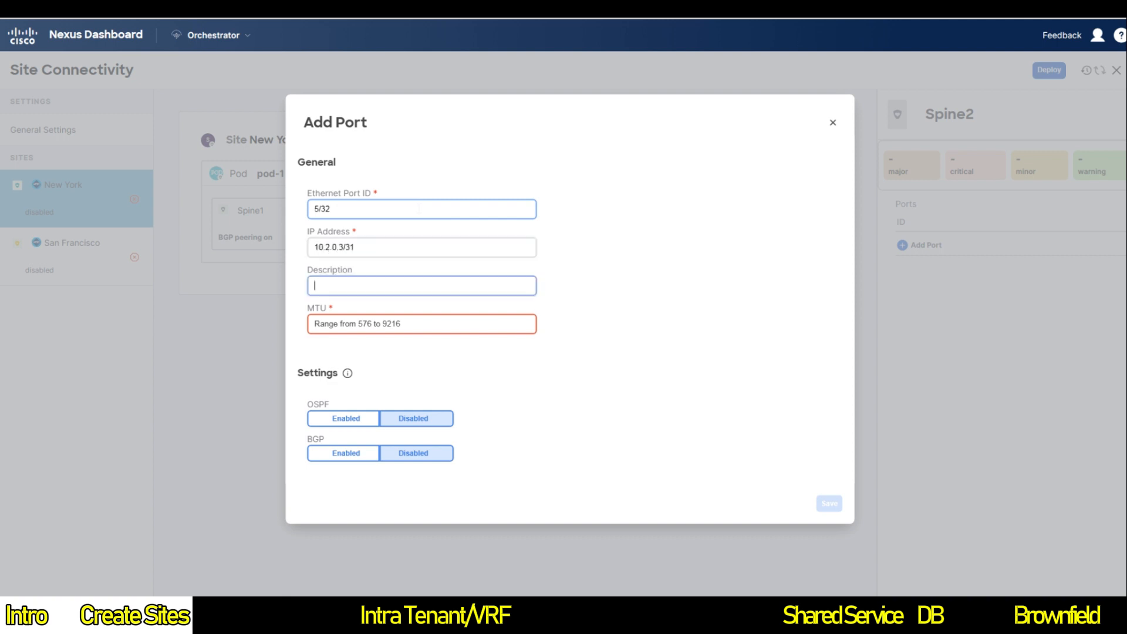
pyautogui.press('Tab')
pyautogui.write('9216')
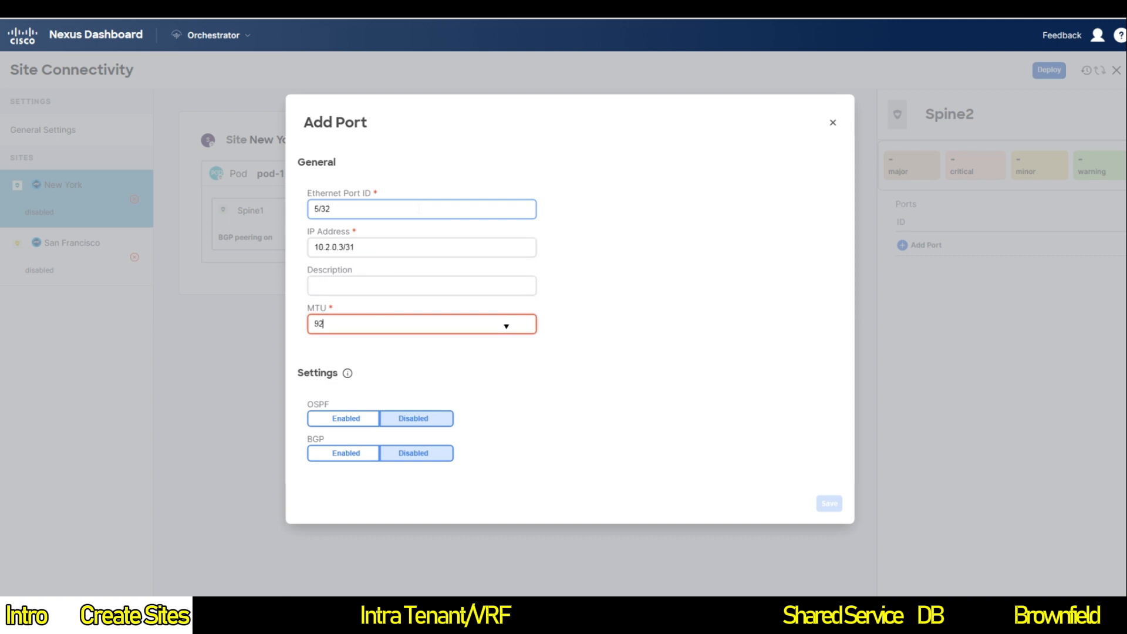
# Step: Enable OSPF with msc-ospf-policy-default on New York's Spine2 port and save it
pyautogui.click(346, 418)
pyautogui.click(491, 442)
pyautogui.click(439, 480)
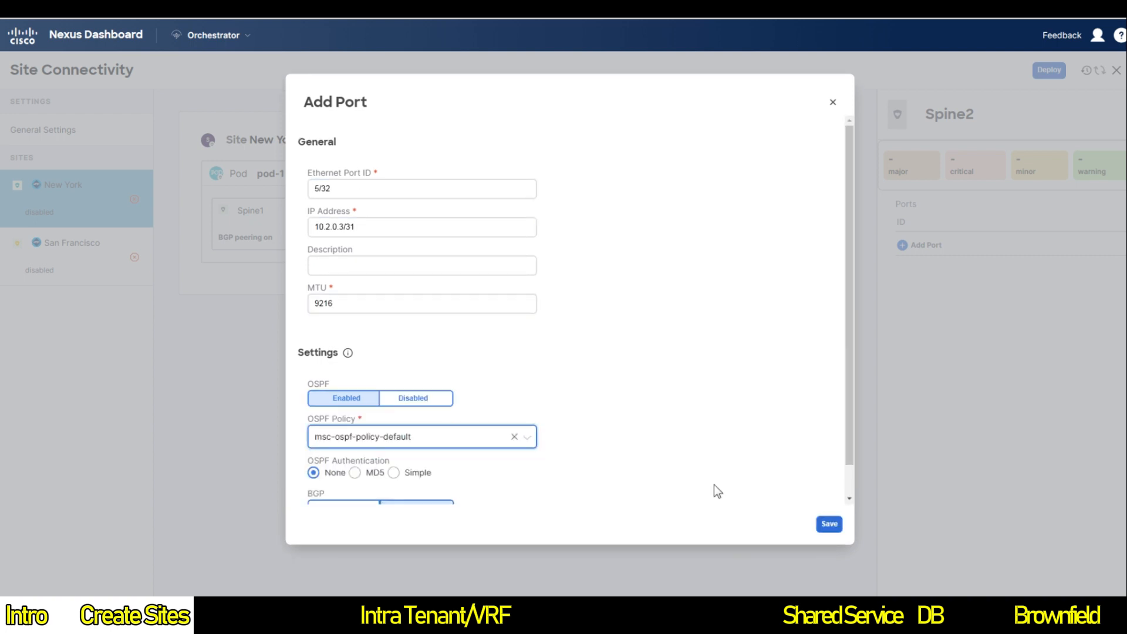
pyautogui.click(829, 523)
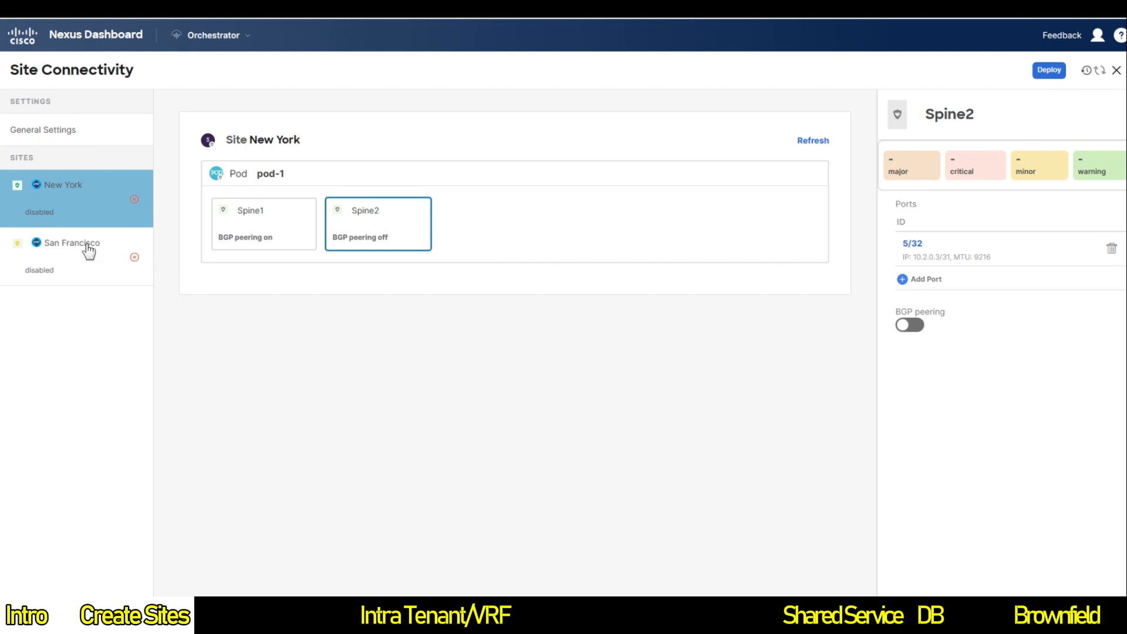
# Step: Turn on BGP peering for San Francisco's Spine2 with router ID 10.1.100.2 and deploy
pyautogui.click(55, 256)
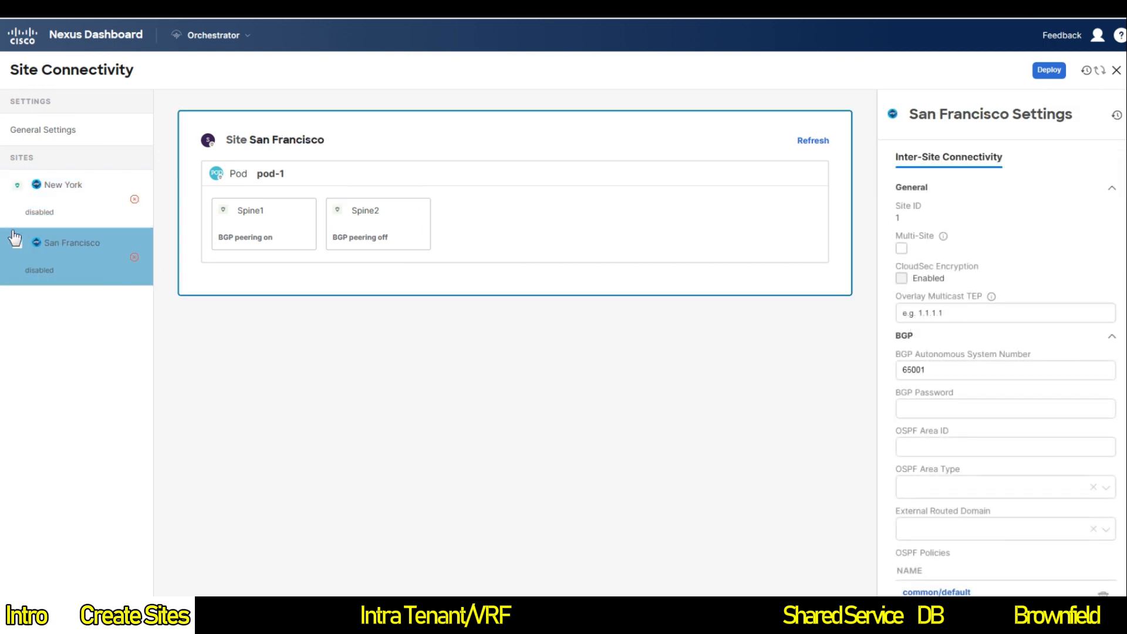
pyautogui.click(359, 219)
pyautogui.click(915, 326)
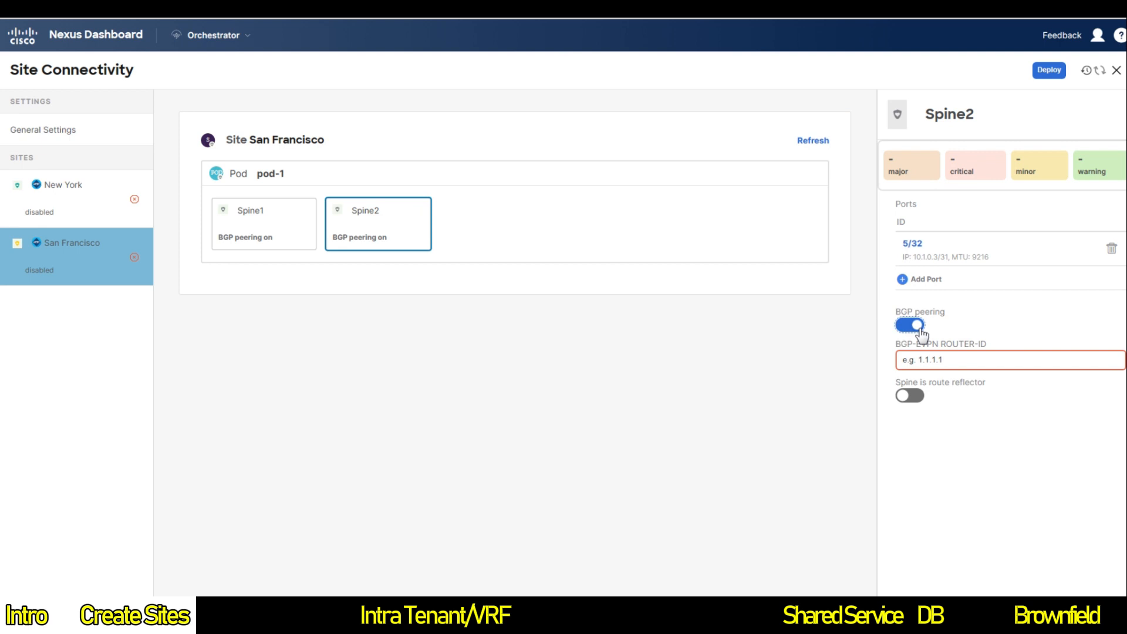
pyautogui.press('Tab')
pyautogui.write('10.1')
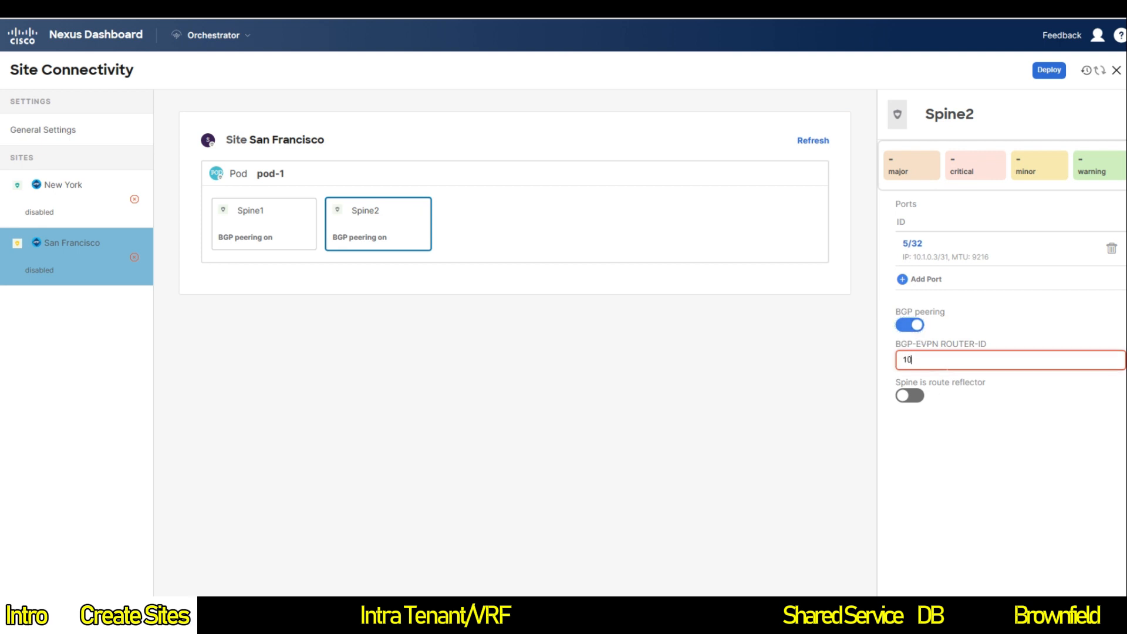
pyautogui.write('.100.2')
pyautogui.click(1048, 72)
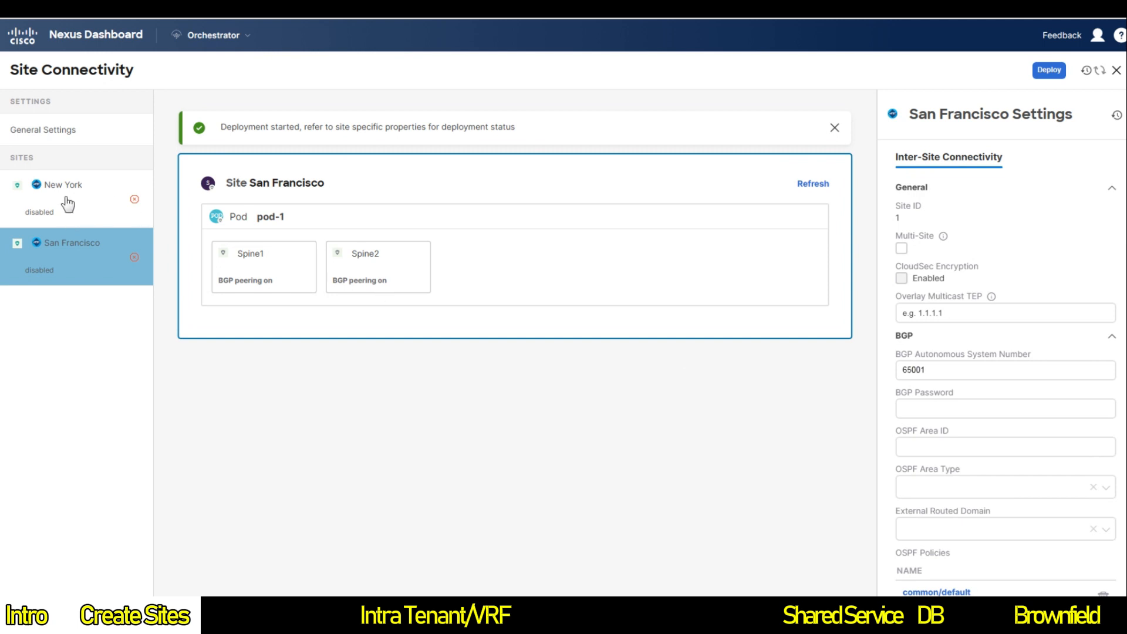
# Step: Turn on BGP peering for New York's Spine2 with router ID 10.2.100.2 and deploy
pyautogui.click(68, 203)
pyautogui.click(365, 265)
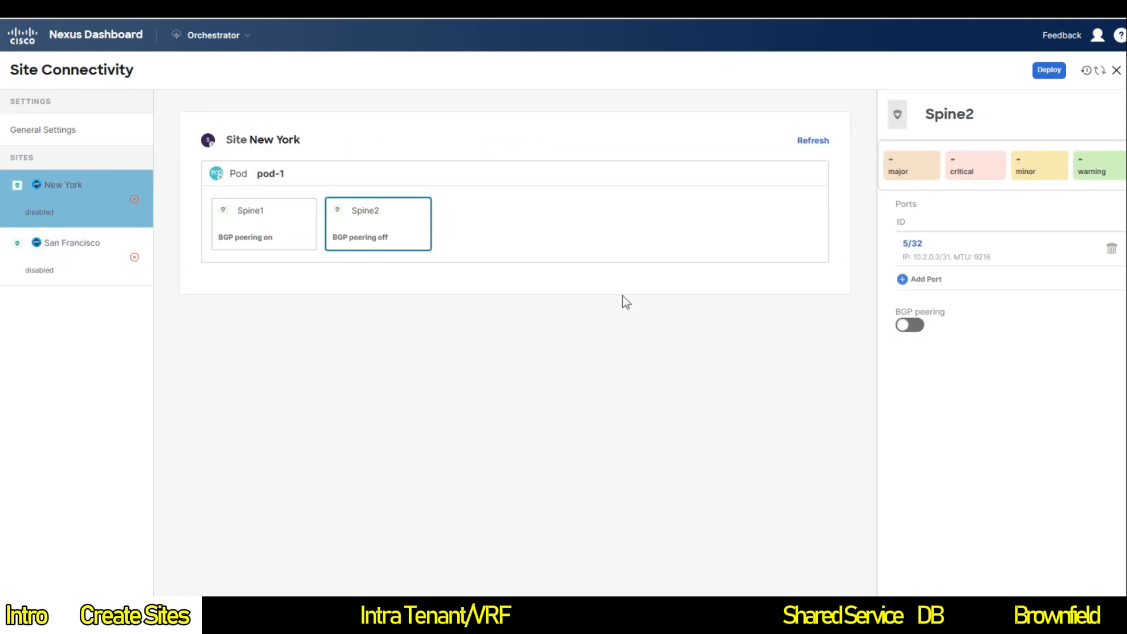
pyautogui.click(909, 324)
pyautogui.click(903, 359)
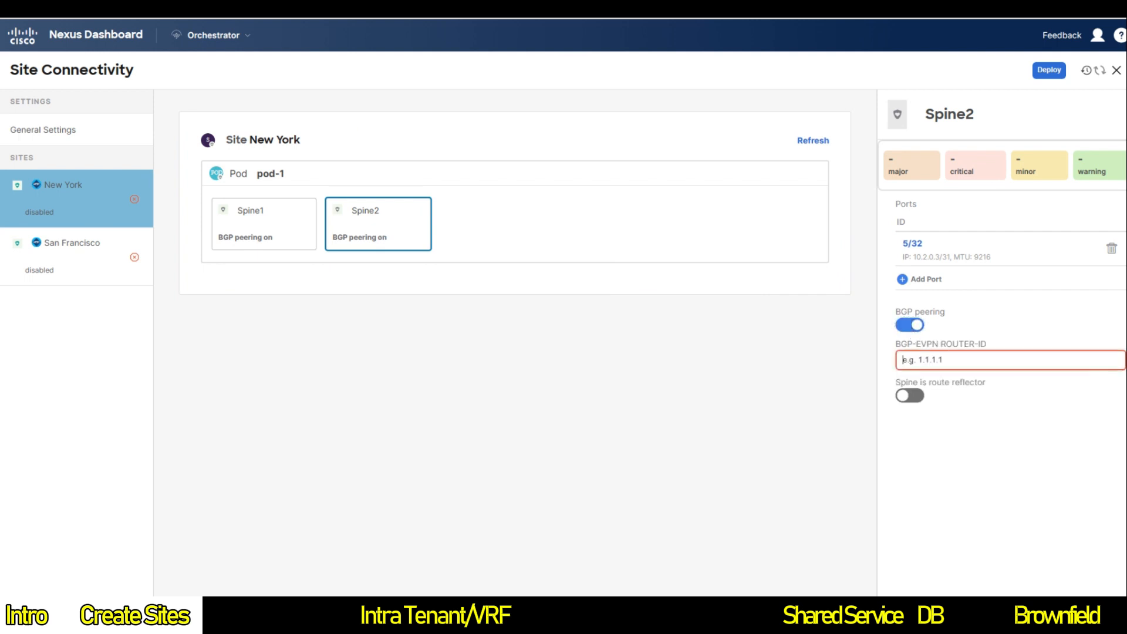
pyautogui.write('10.2.100.2')
pyautogui.click(1049, 70)
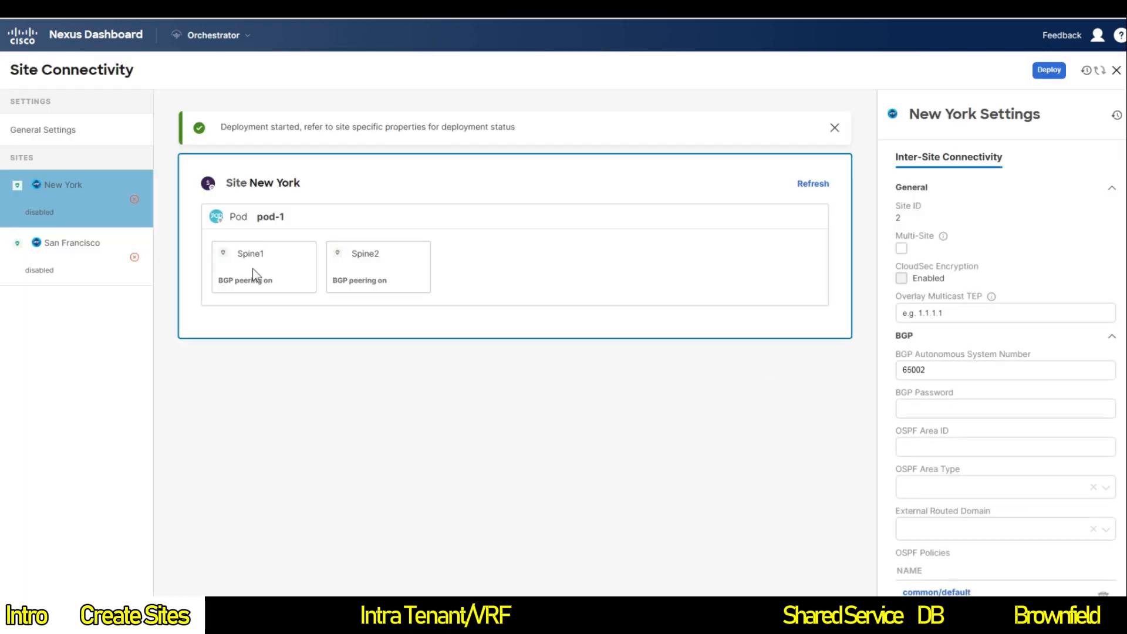
pyautogui.click(68, 254)
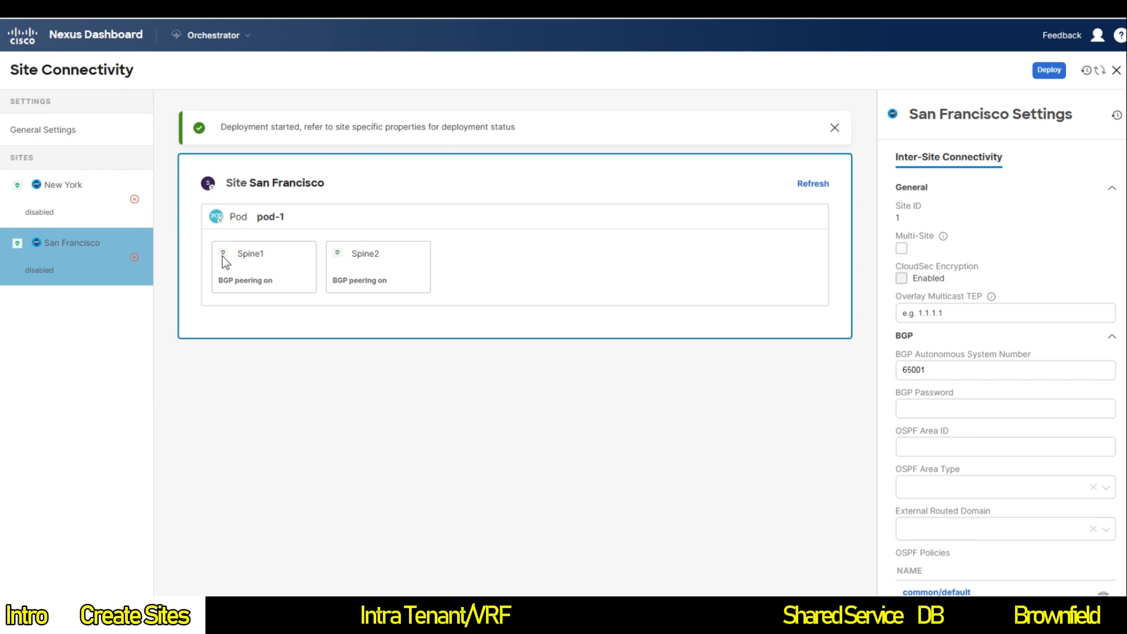
# Step: Review BGP peering and router IDs on Spine1 and Spine2 in San Francisco and New York, then open San Francisco pod-1
pyautogui.click(256, 268)
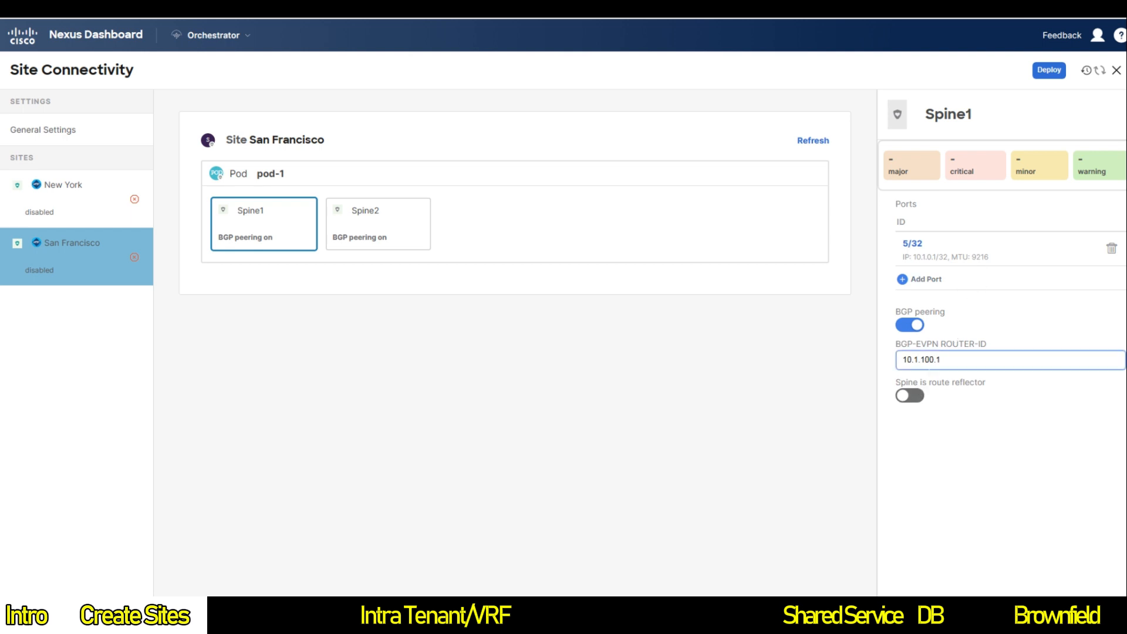
pyautogui.click(361, 218)
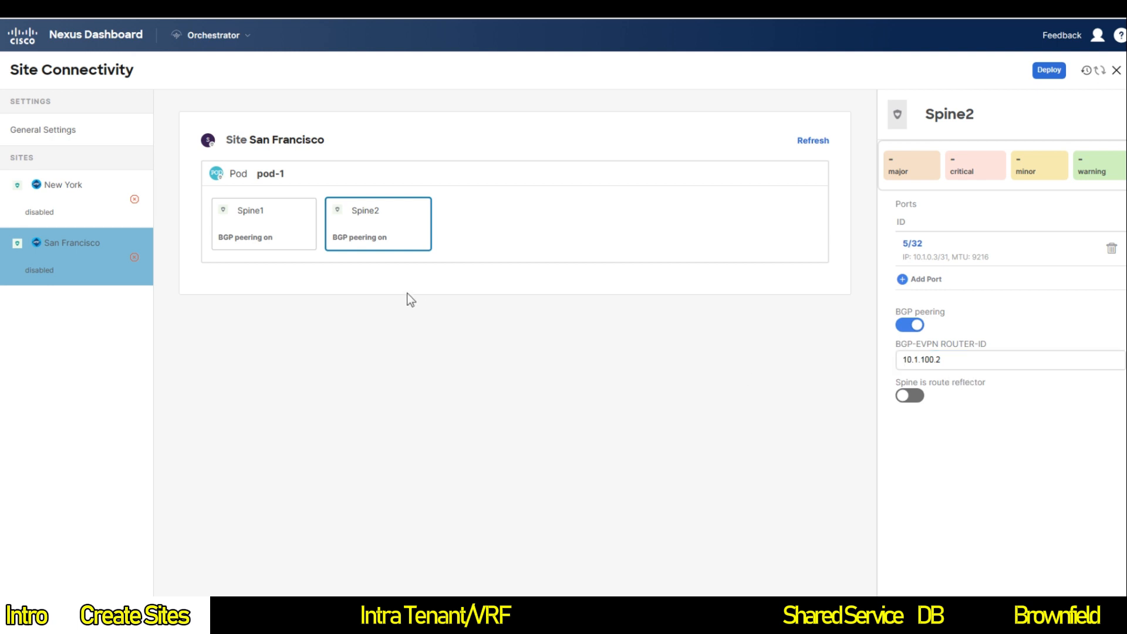
pyautogui.click(93, 210)
pyautogui.click(213, 193)
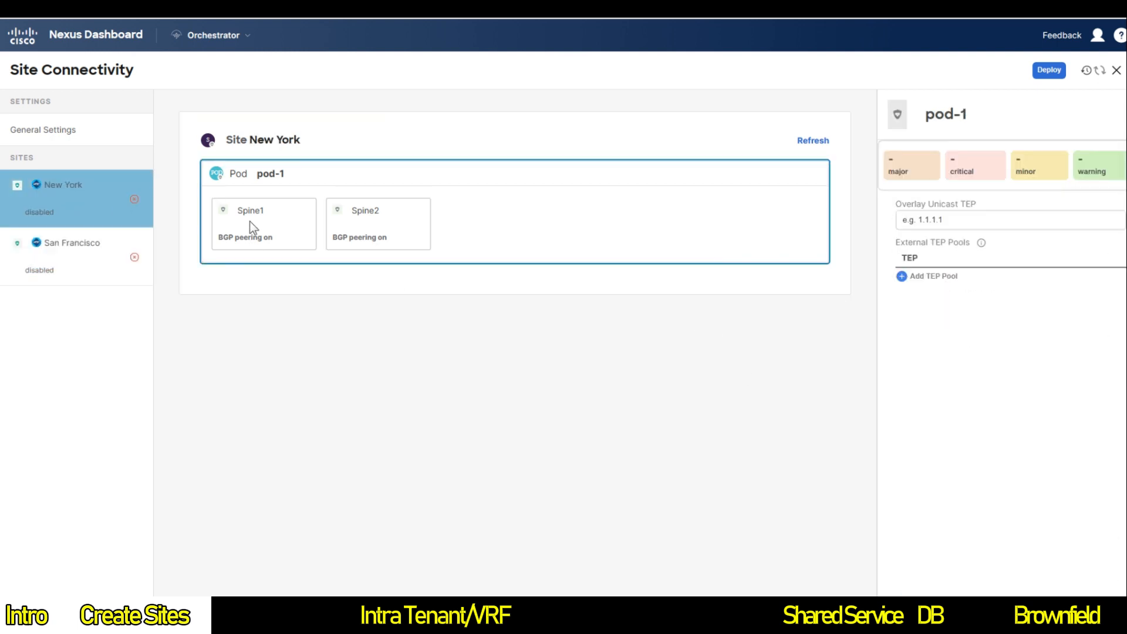
pyautogui.click(248, 220)
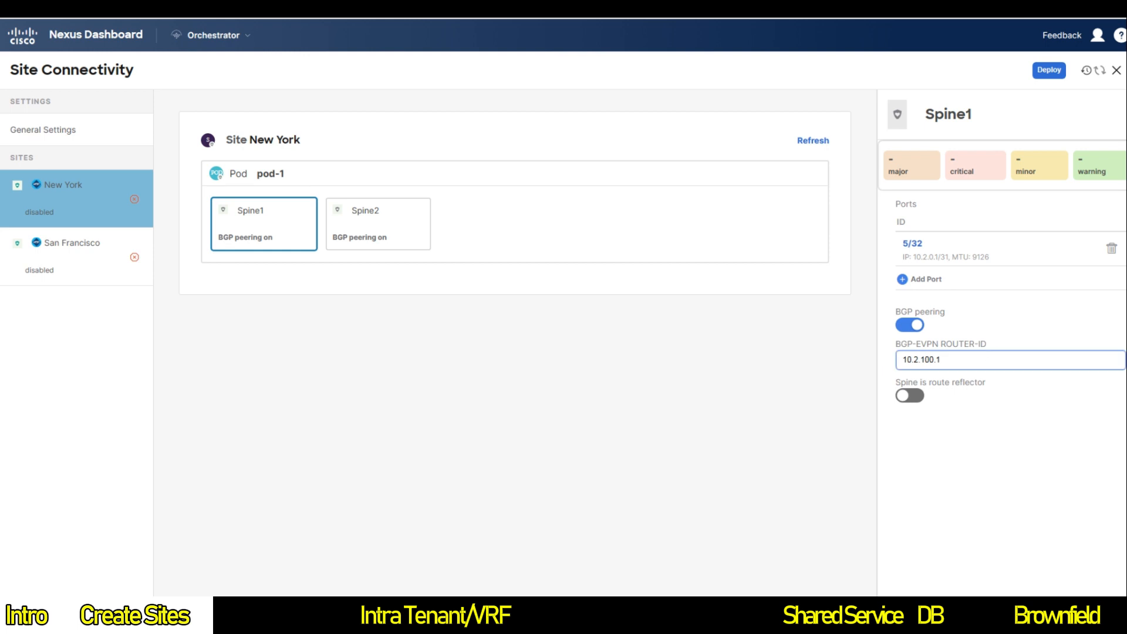
pyautogui.click(379, 224)
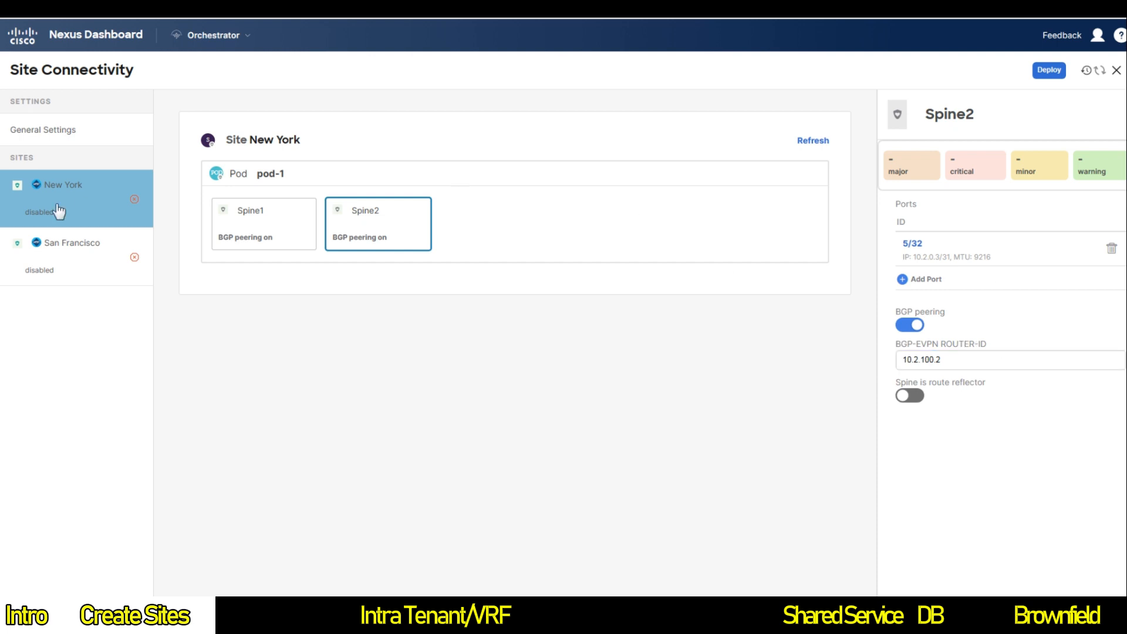
pyautogui.click(97, 258)
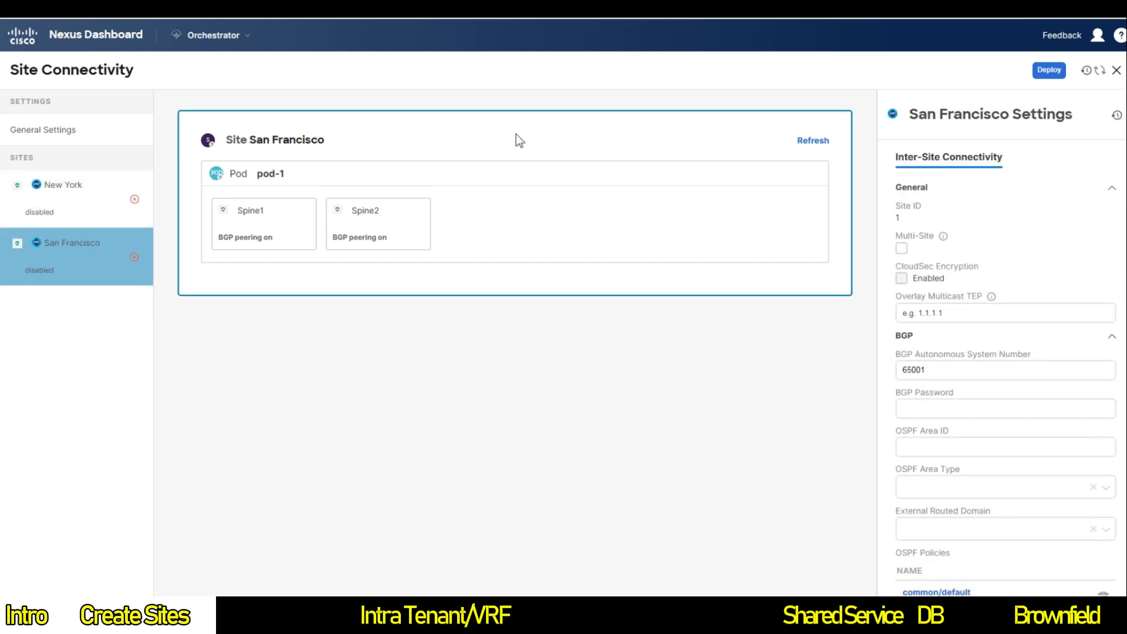
pyautogui.click(296, 175)
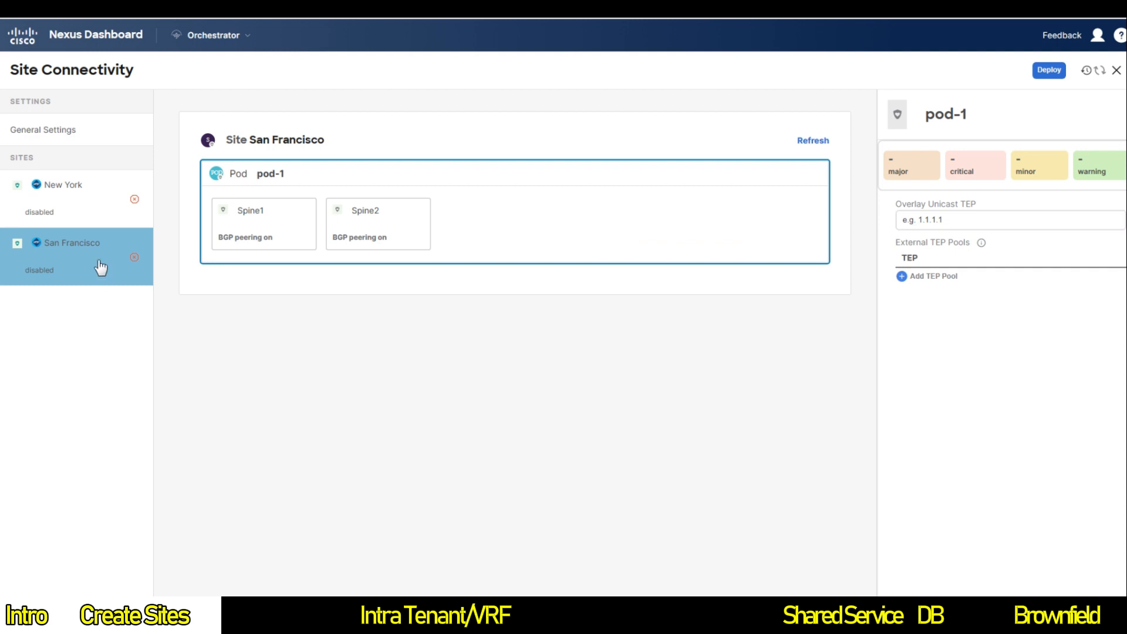
# Step: Set San Francisco pod-1's overlay unicast TEP to 10.1.100.100
pyautogui.click(942, 222)
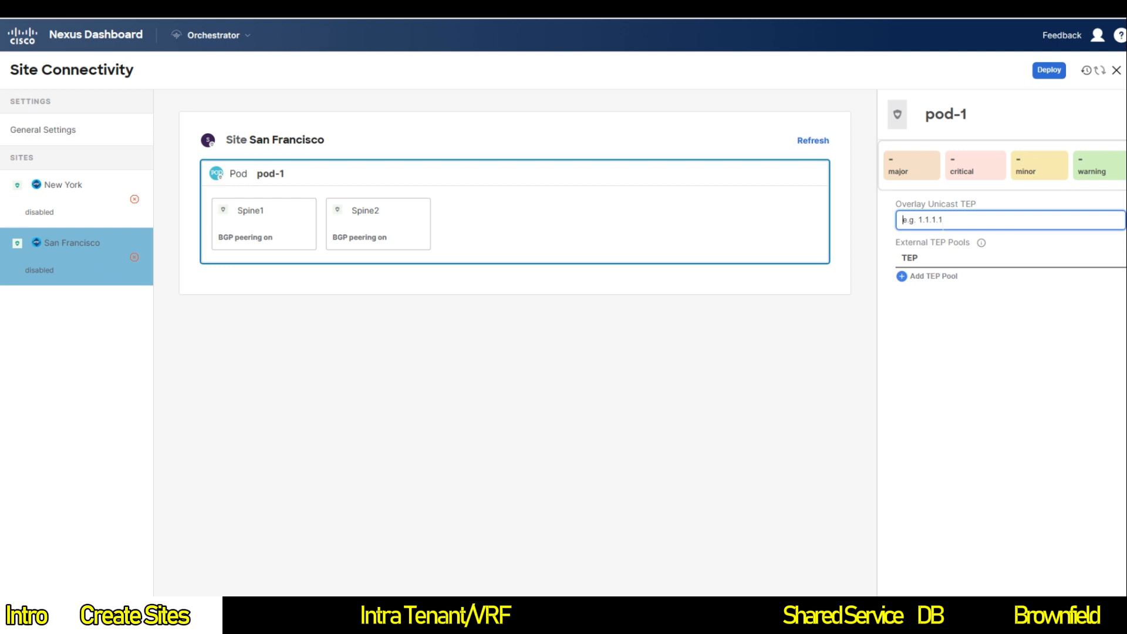
pyautogui.write('10.1.00')
pyautogui.press('BackSpace')
pyautogui.press('BackSpace')
pyautogui.write('100.100')
# Step: Set New York pod-1's overlay unicast TEP to 10.2.100.100
pyautogui.click(111, 212)
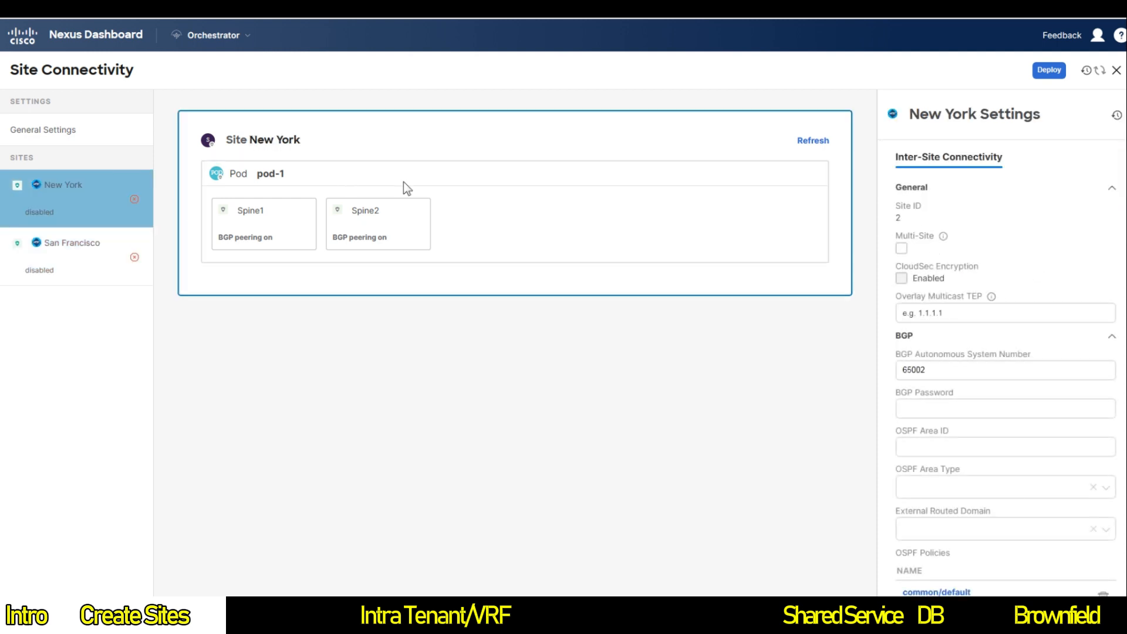
pyautogui.click(330, 168)
pyautogui.click(1010, 220)
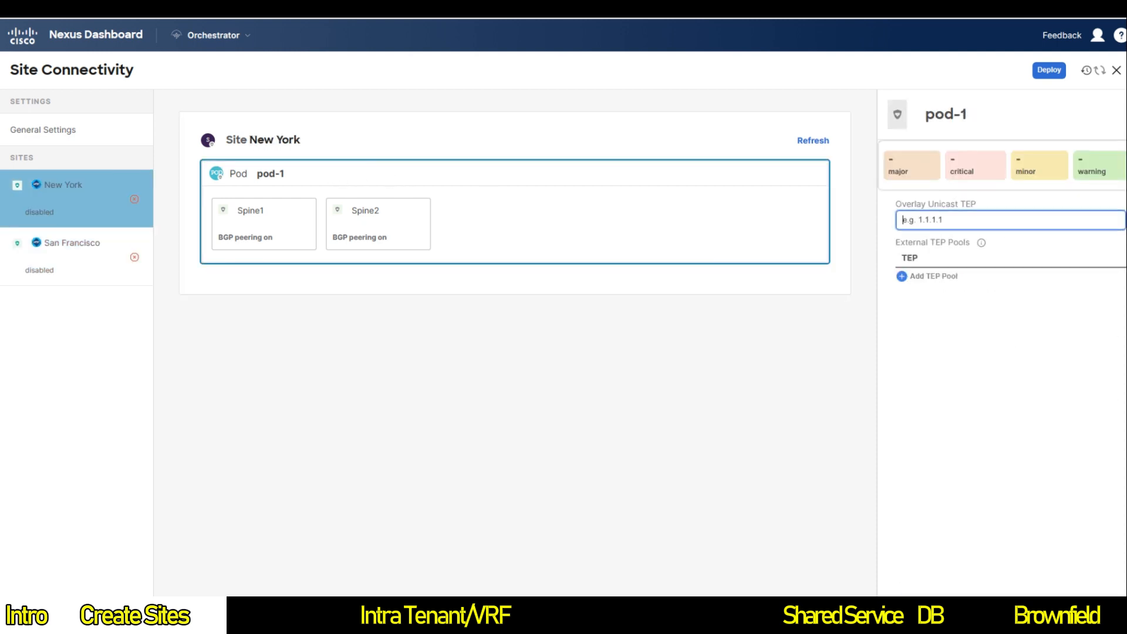
pyautogui.write('10.2.100.100')
pyautogui.click(55, 267)
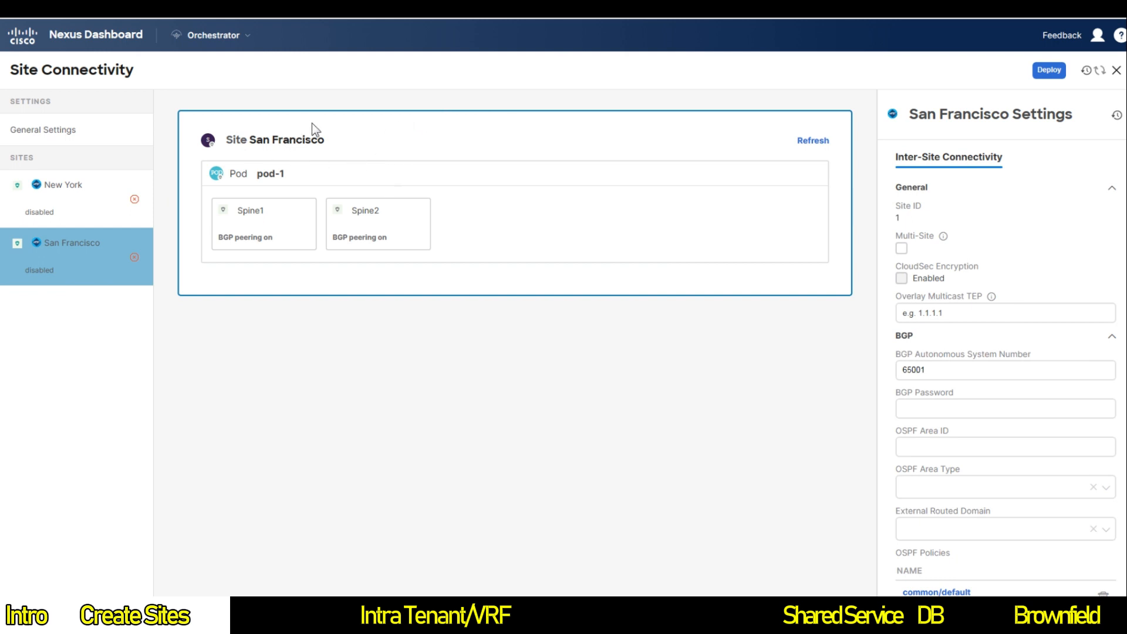
# Step: Enable Multi-Site for San Francisco with multicast TEP 10.1.100.200 and OSPF area 0, type regular
pyautogui.click(901, 249)
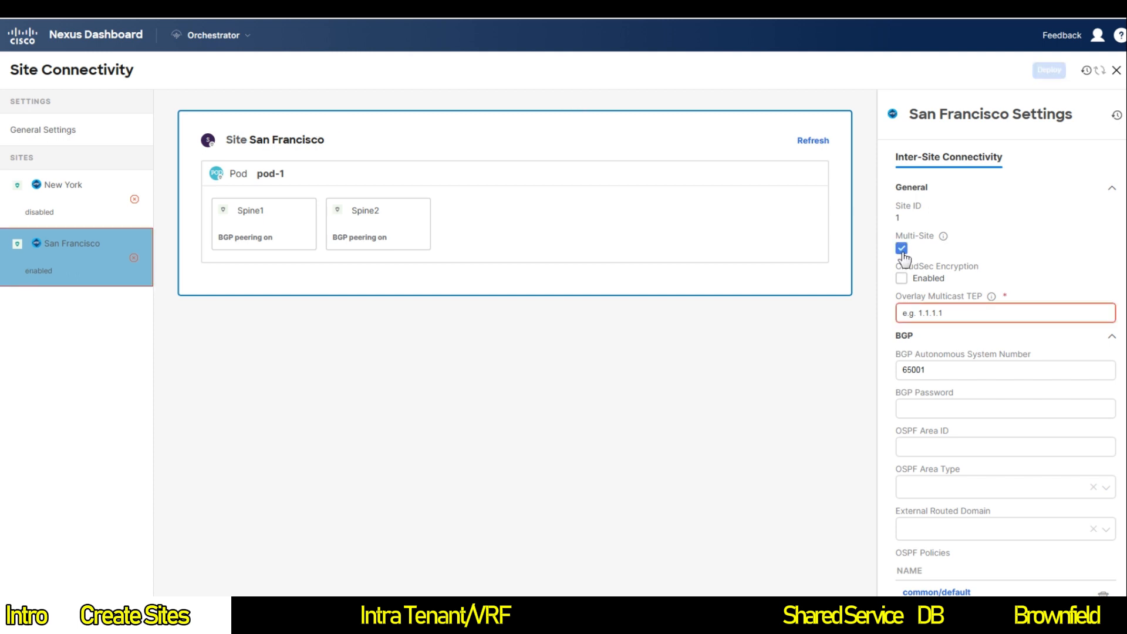
pyautogui.click(960, 312)
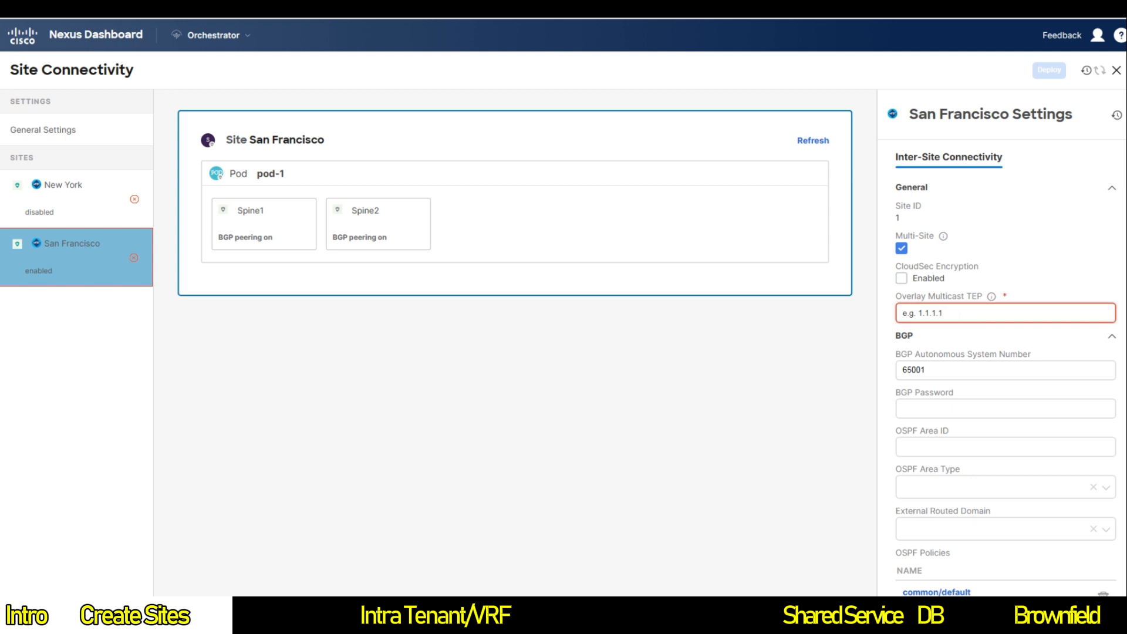
pyautogui.write('10.1.100.200')
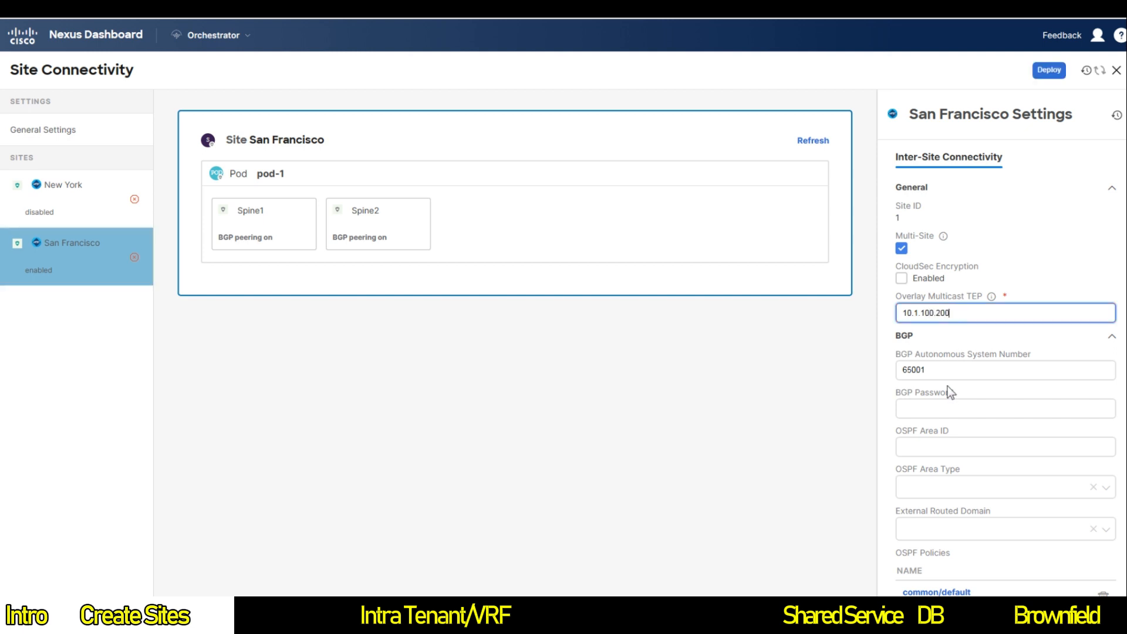
pyautogui.click(947, 445)
pyautogui.write('0')
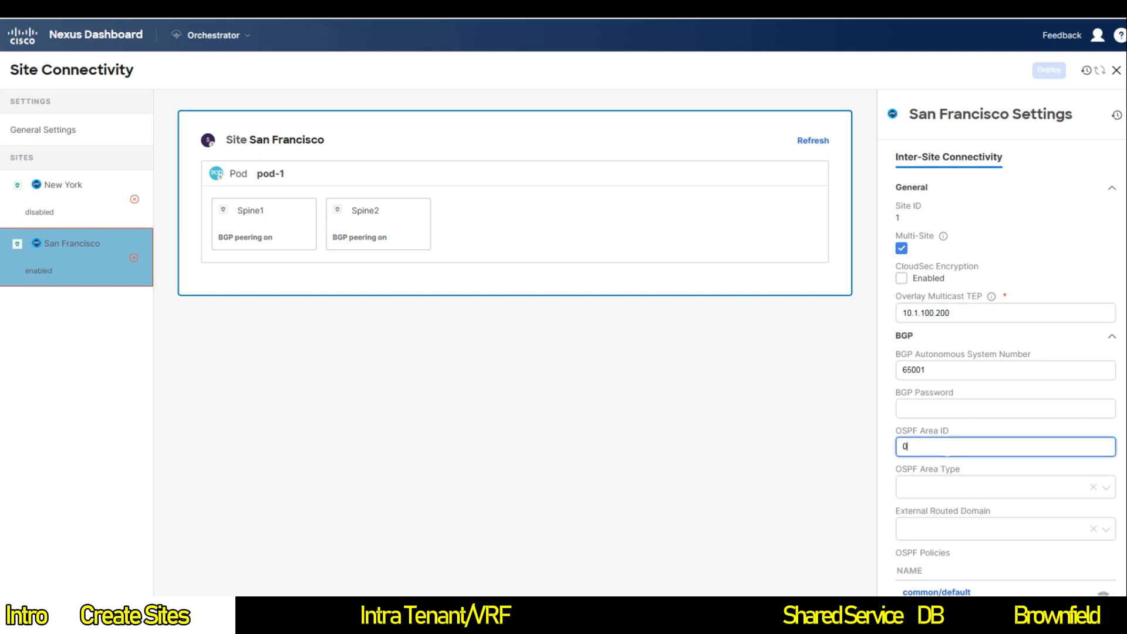
pyautogui.click(965, 487)
pyautogui.click(949, 531)
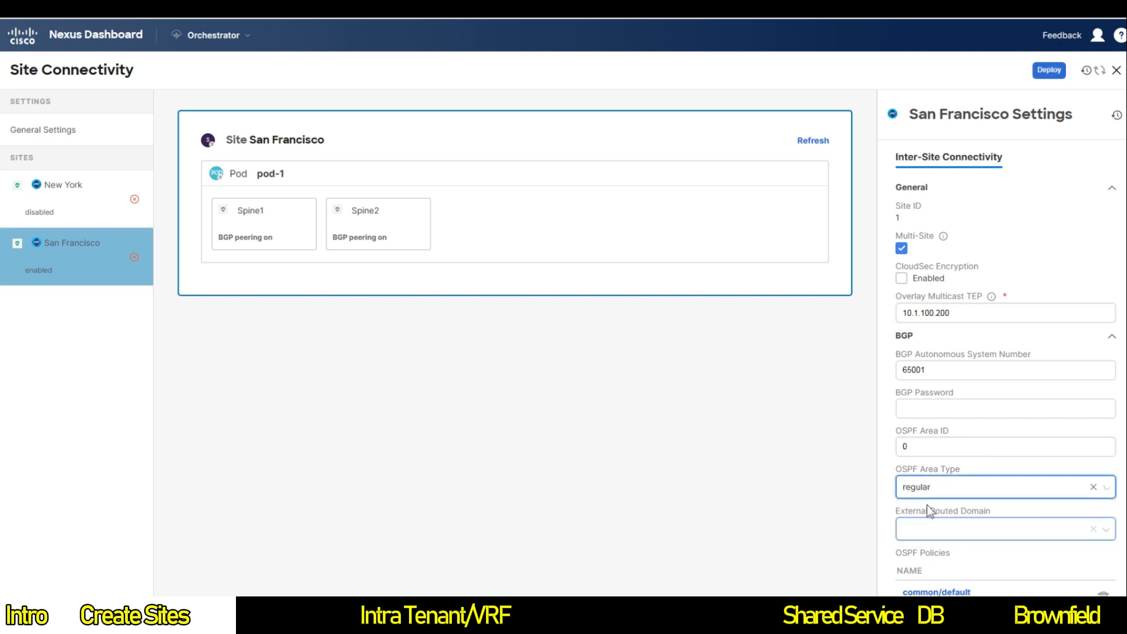
# Step: Choose Multisite_External_L3_Domain as the external routed domain and deploy the settings
pyautogui.scroll(-1, 910, 503)
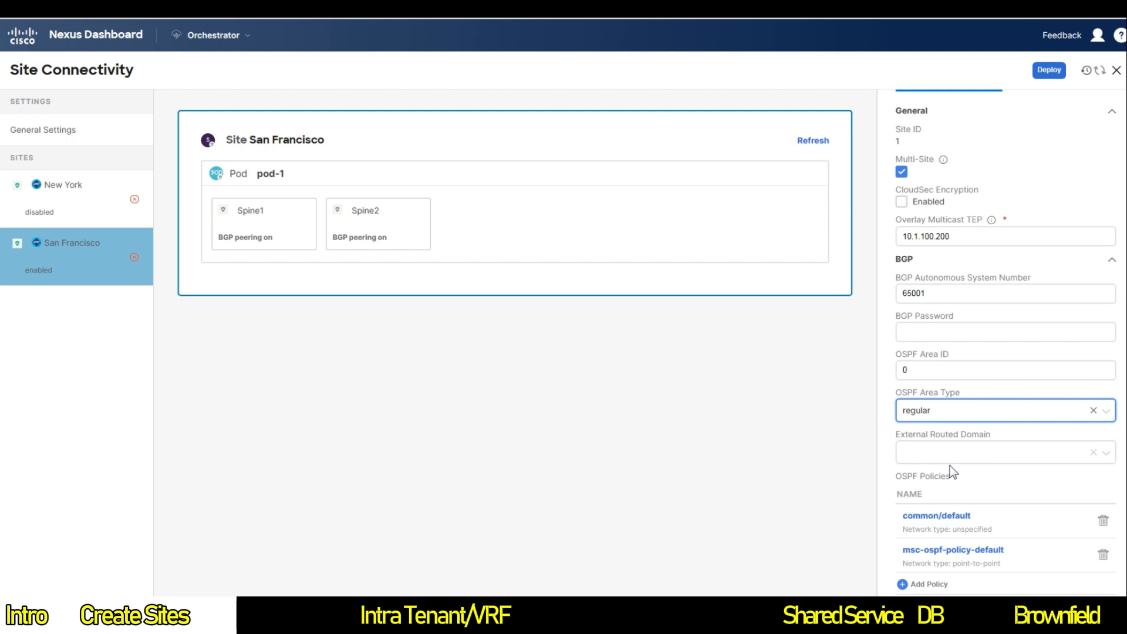
pyautogui.scroll(-2, 950, 466)
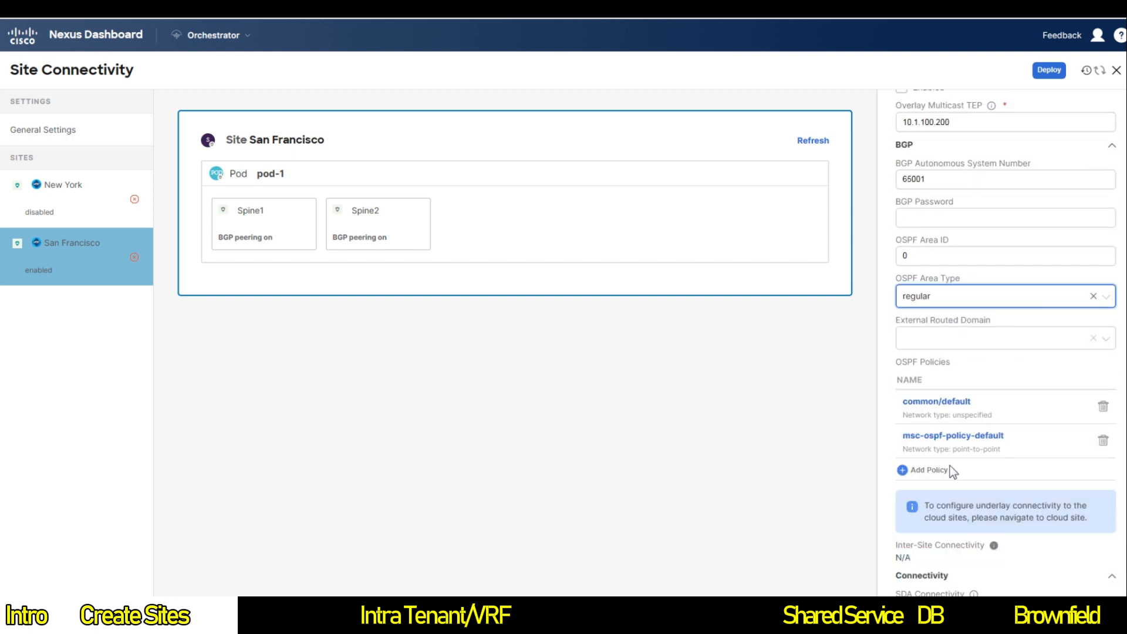
pyautogui.click(1004, 340)
pyautogui.click(933, 361)
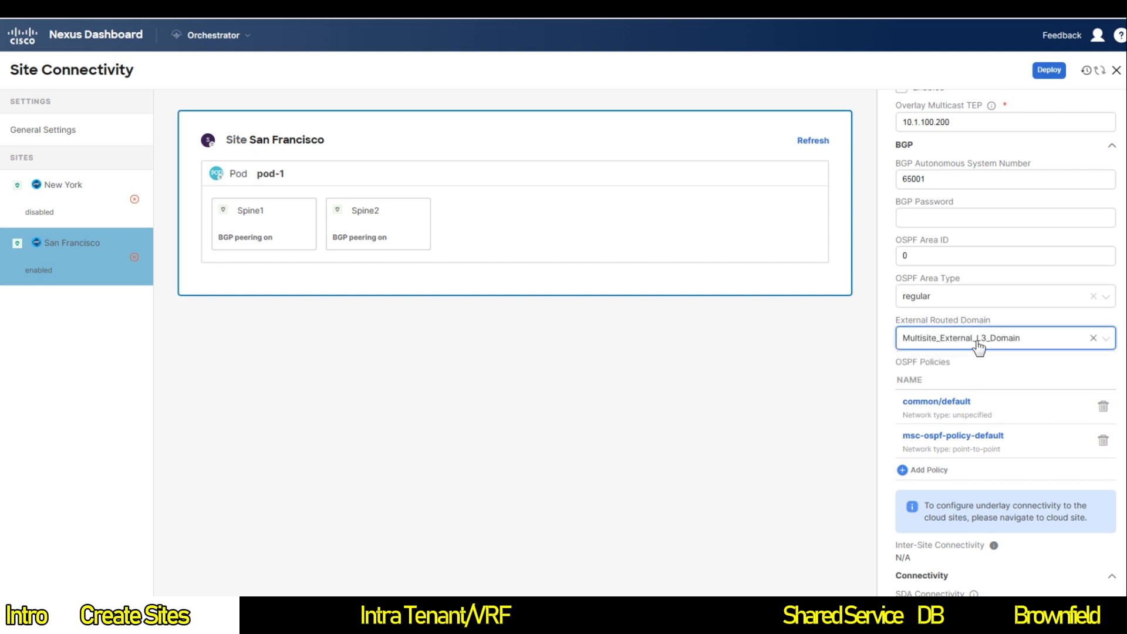
pyautogui.scroll(-1, 992, 358)
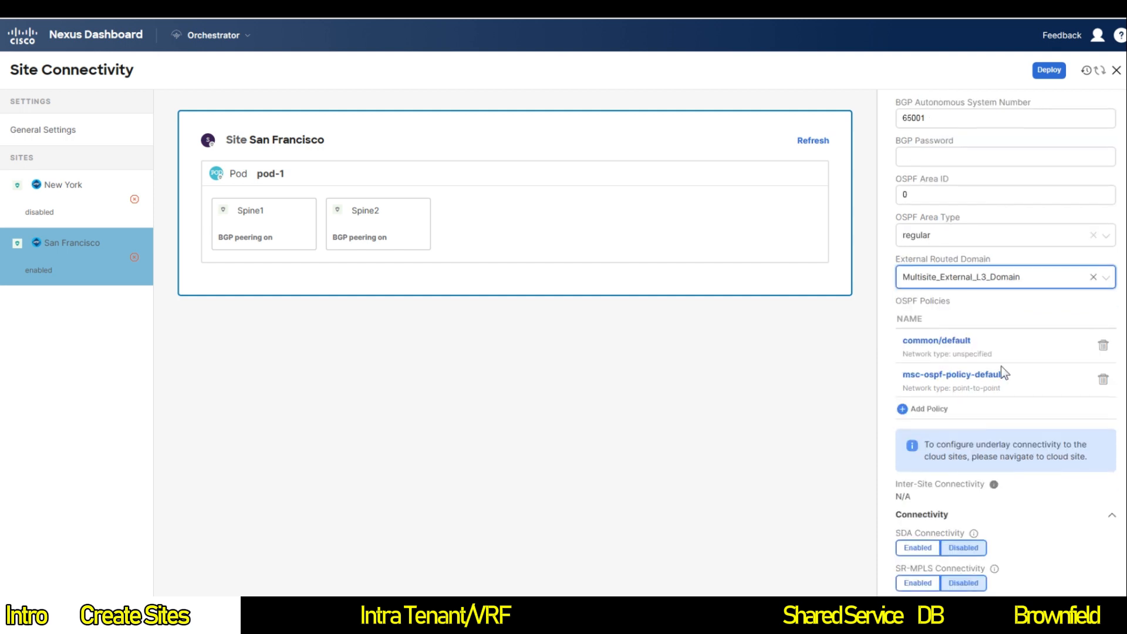
pyautogui.scroll(4, 1054, 346)
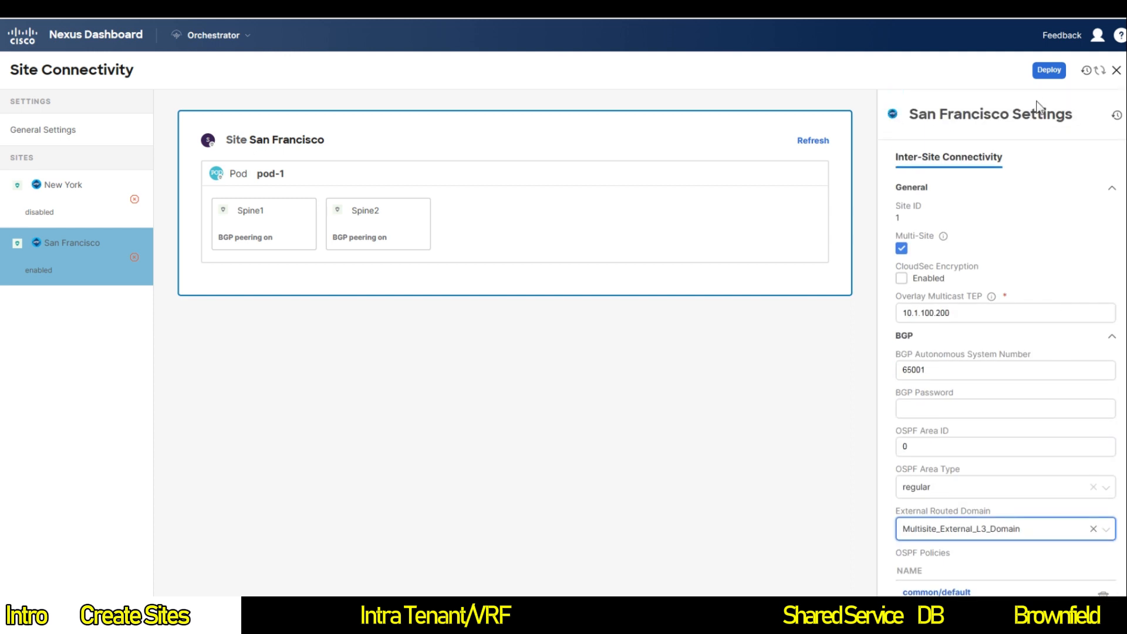
pyautogui.click(1043, 78)
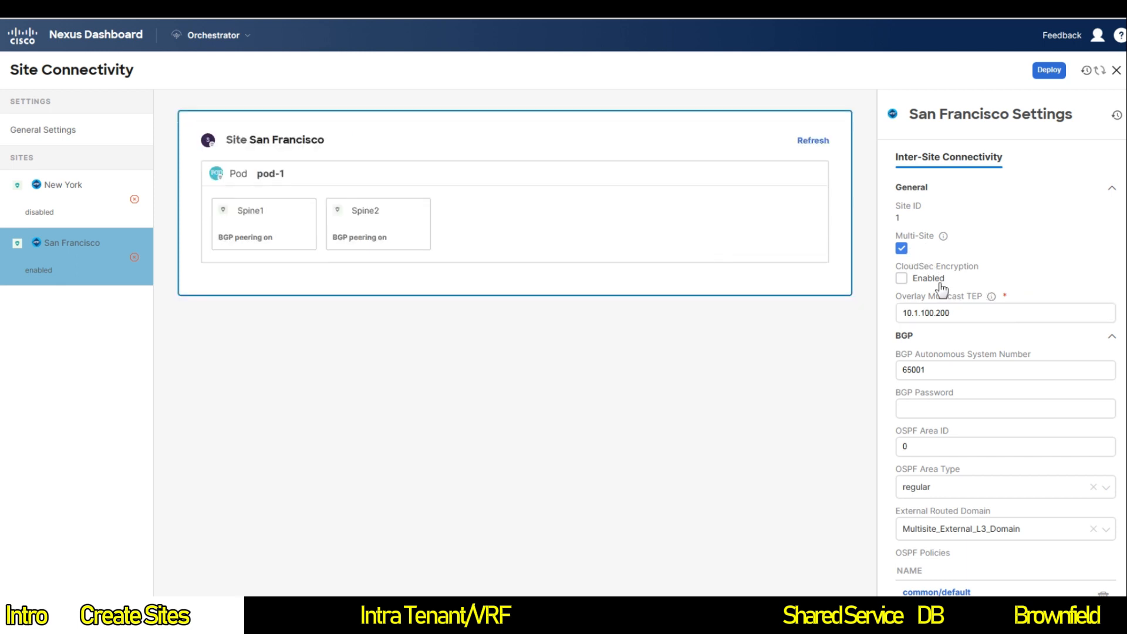
# Step: Recheck San Francisco's pod-1 and site settings, then switch to New York
pyautogui.scroll(-3, 970, 348)
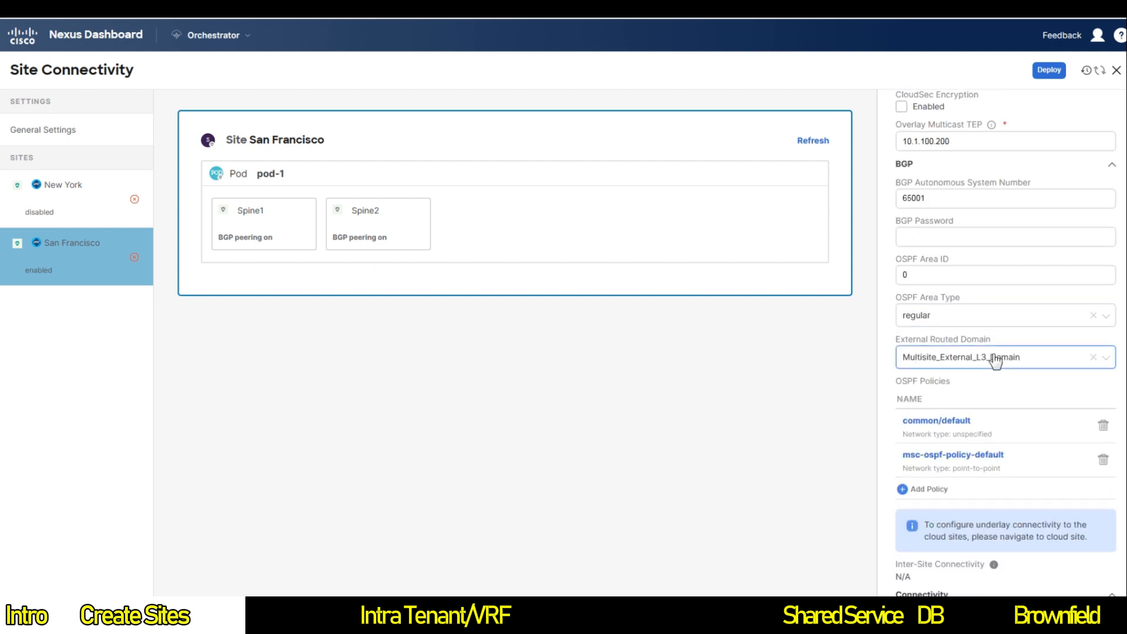
pyautogui.scroll(-2, 933, 390)
pyautogui.scroll(2, 886, 421)
pyautogui.scroll(5, 900, 413)
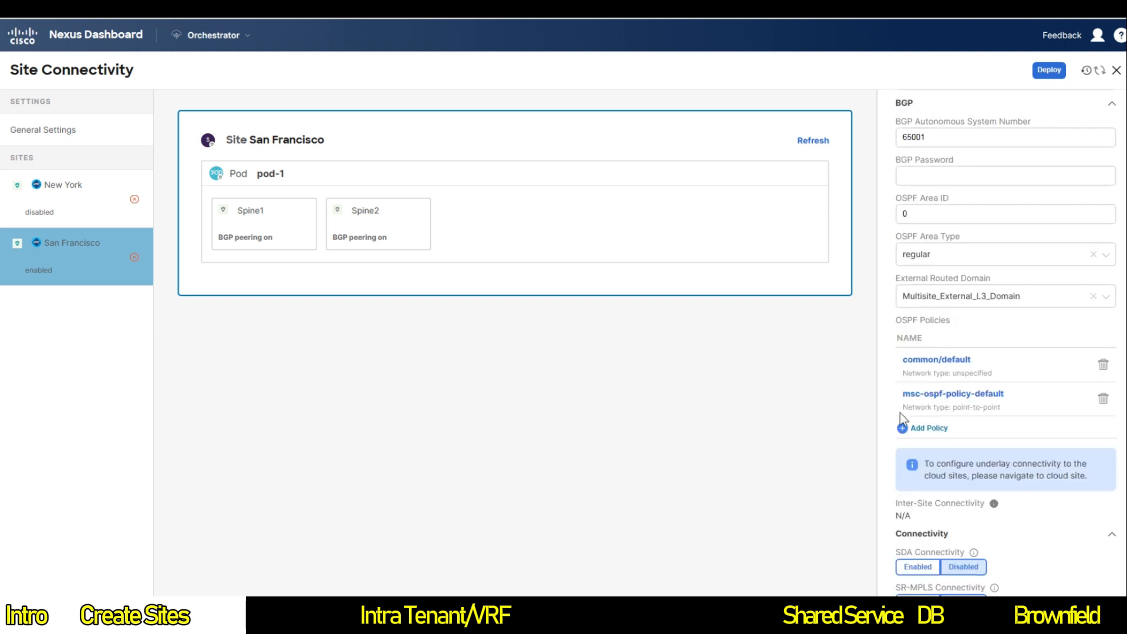
pyautogui.click(370, 176)
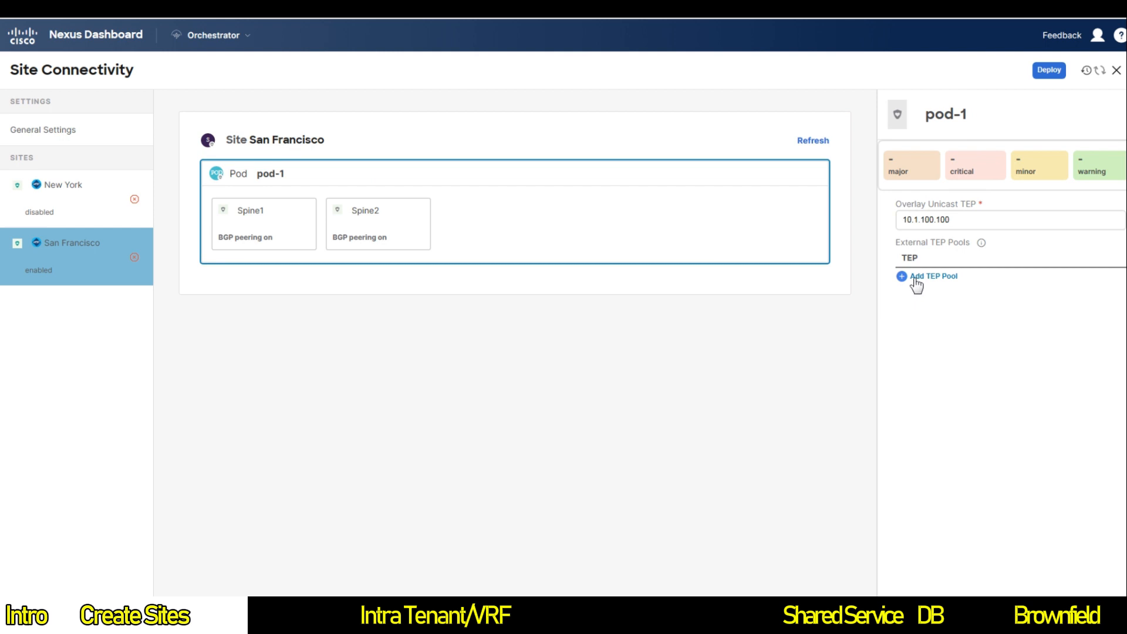
pyautogui.click(343, 138)
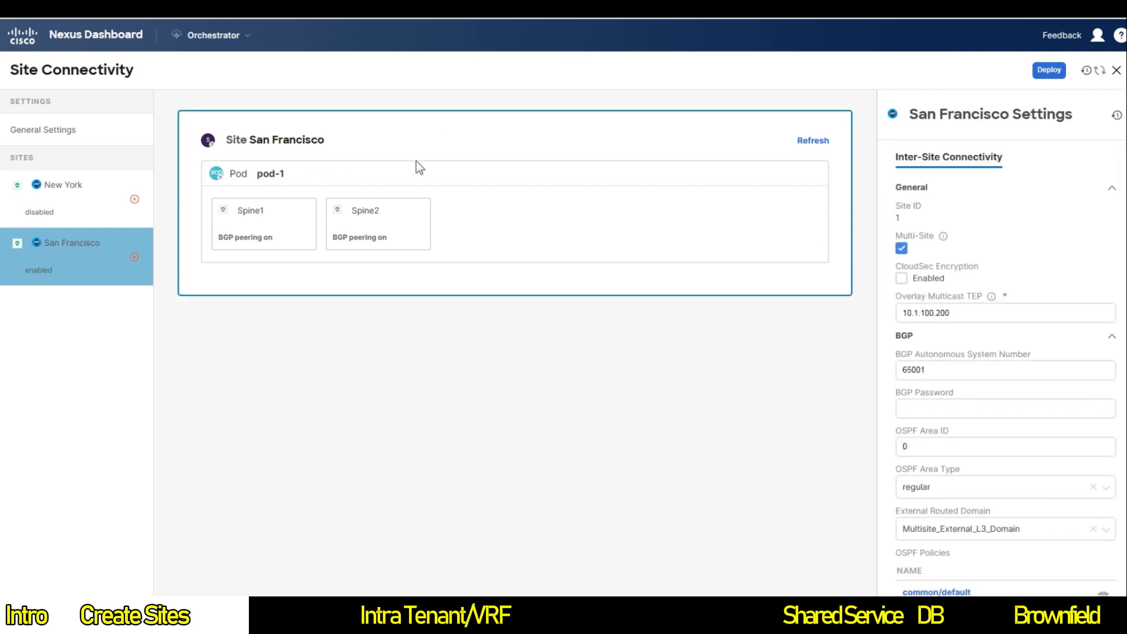
pyautogui.click(62, 201)
# Step: Verify New York pod-1's unicast TEP, then enable Multi-Site with multicast TEP 10.2.100.200
pyautogui.click(327, 173)
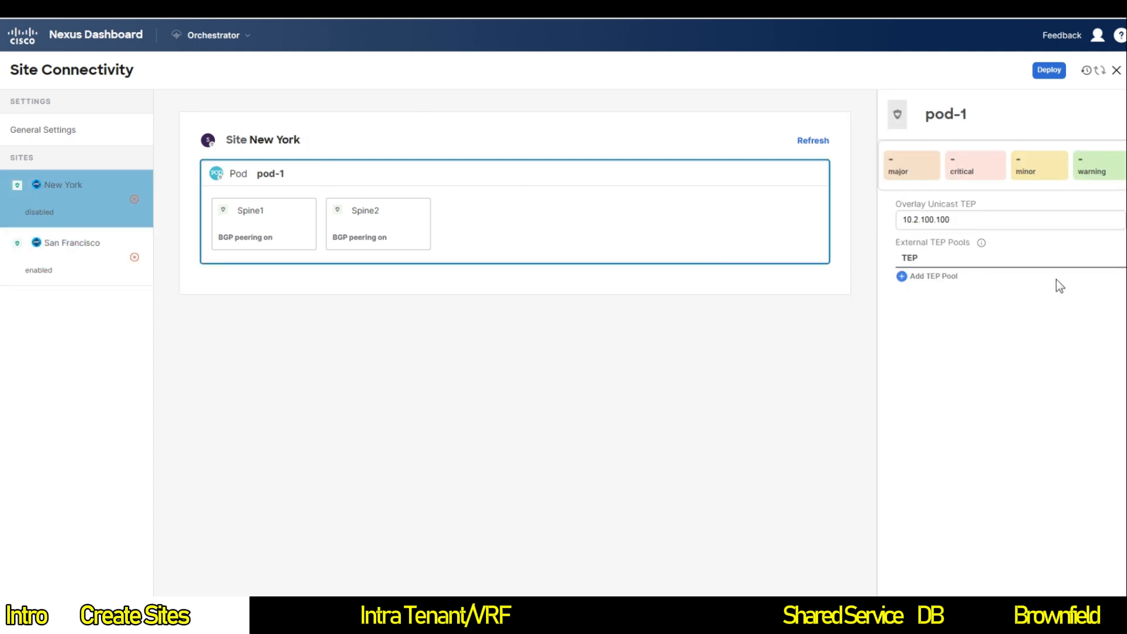
pyautogui.click(1063, 220)
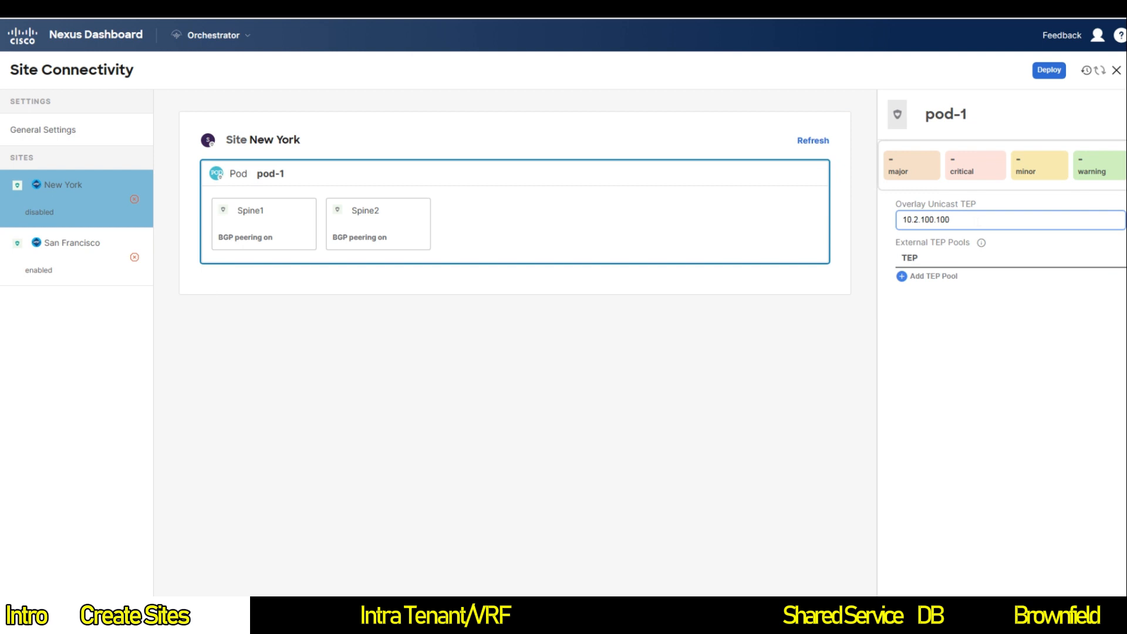
pyautogui.click(340, 143)
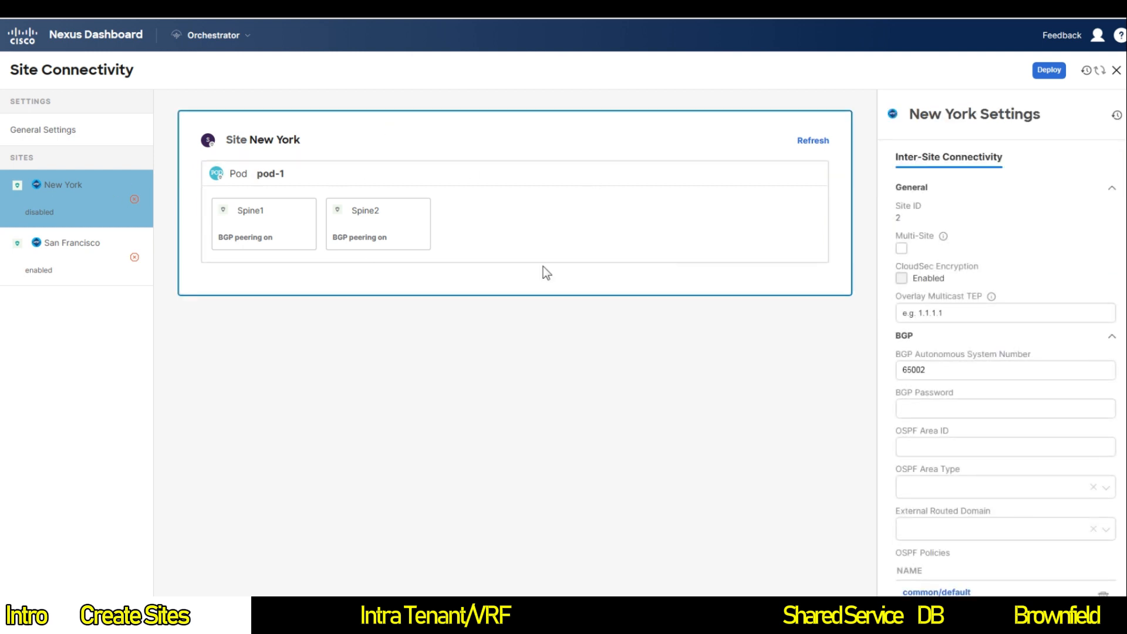
pyautogui.click(901, 249)
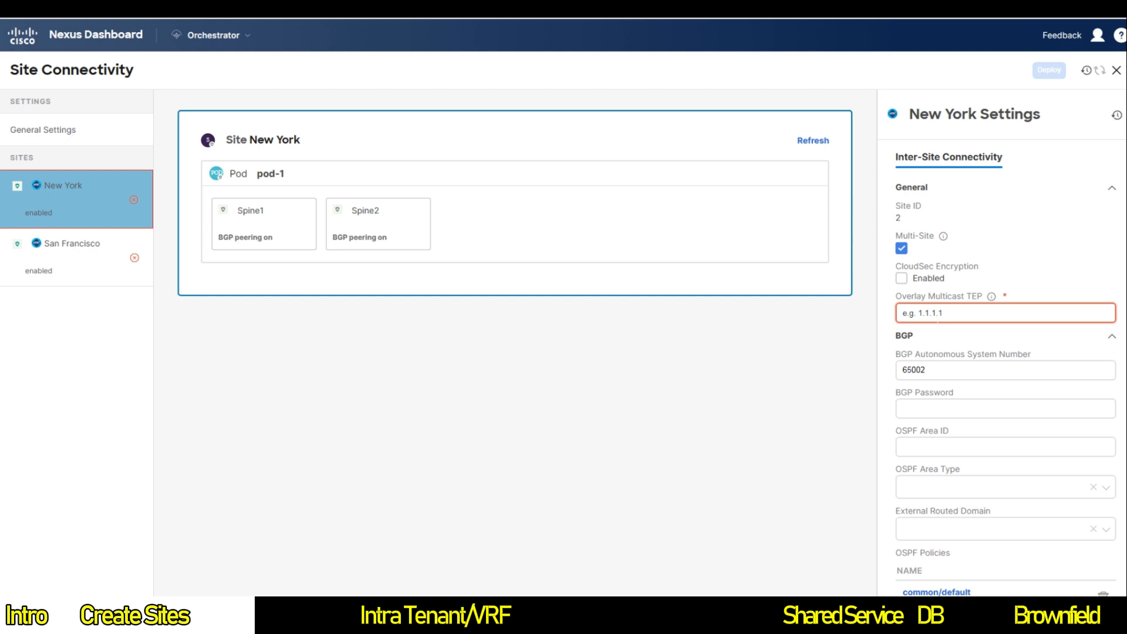
pyautogui.write('10.2.100.200')
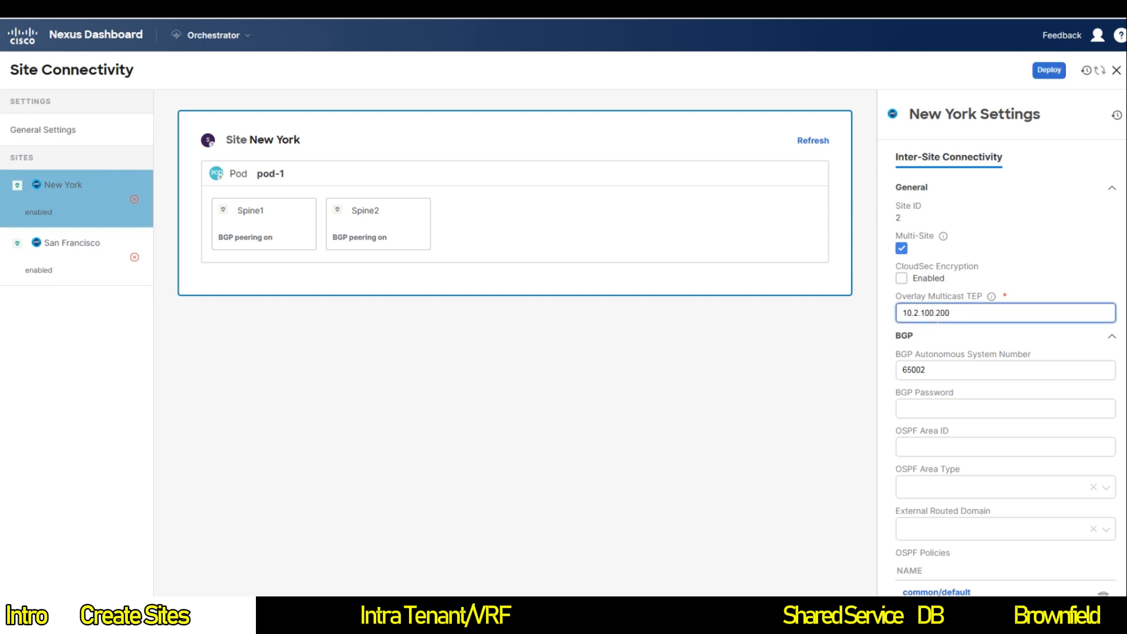
# Step: Set New York's OSPF area 0, type regular, and external domain Multisite_External_L3_Domain
pyautogui.scroll(-1, 999, 392)
pyautogui.click(949, 428)
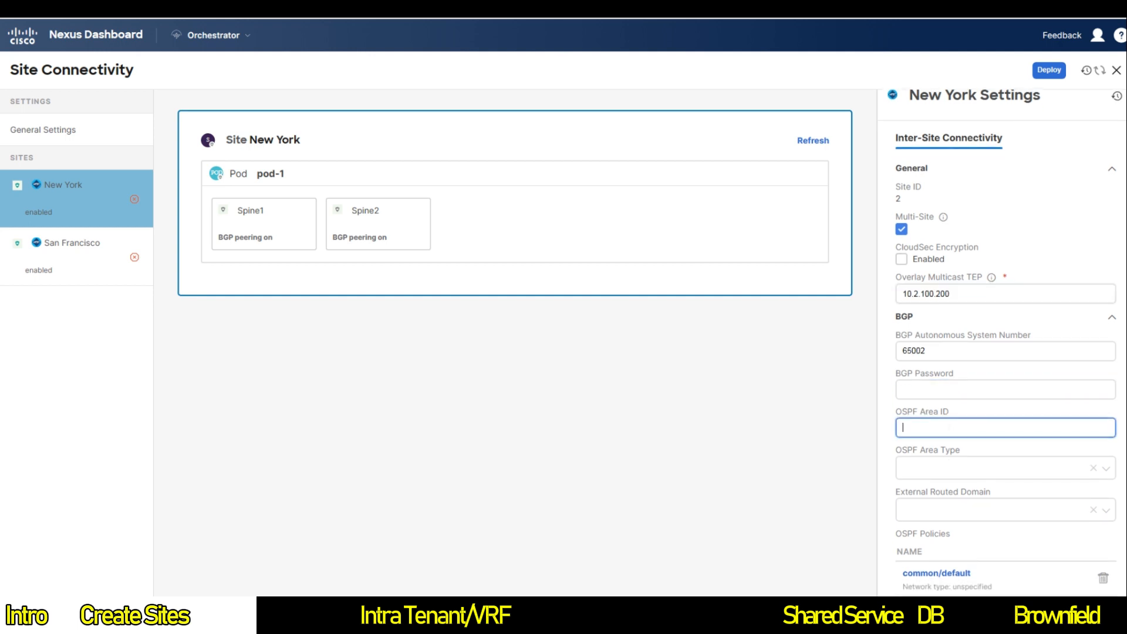
pyautogui.write('0')
pyautogui.click(946, 468)
pyautogui.click(946, 509)
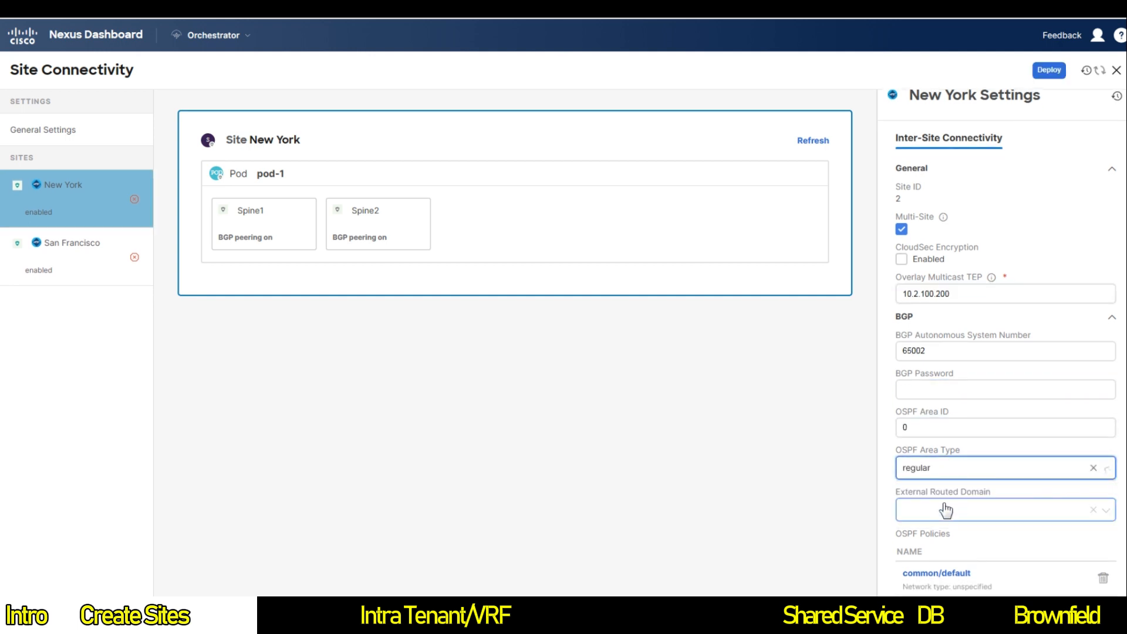
pyautogui.click(945, 510)
pyautogui.click(940, 536)
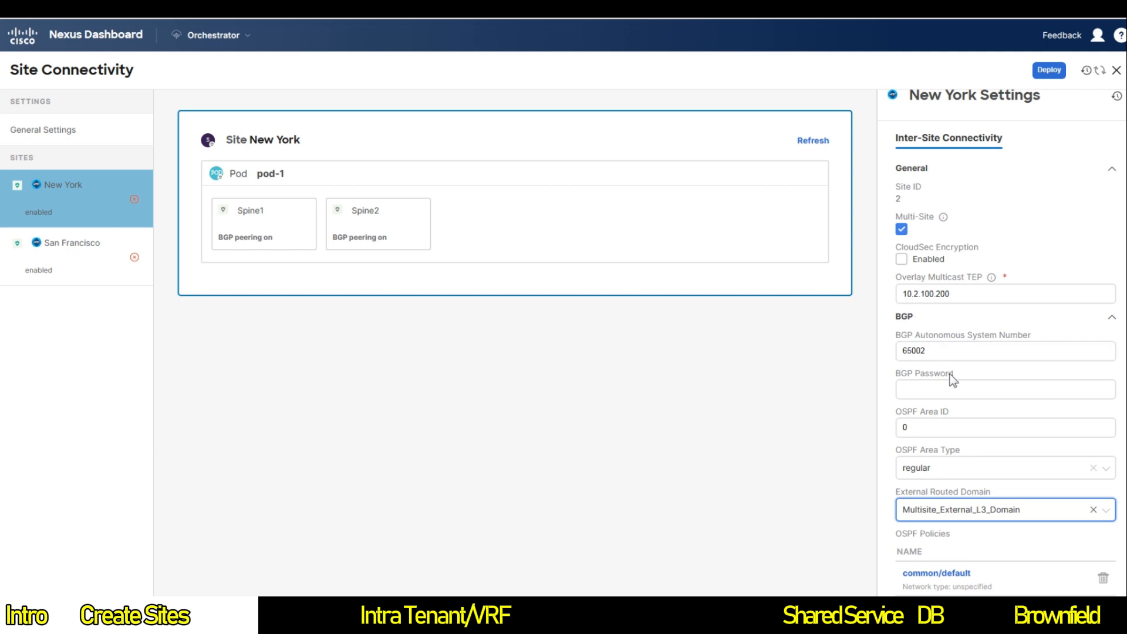
pyautogui.scroll(1, 949, 378)
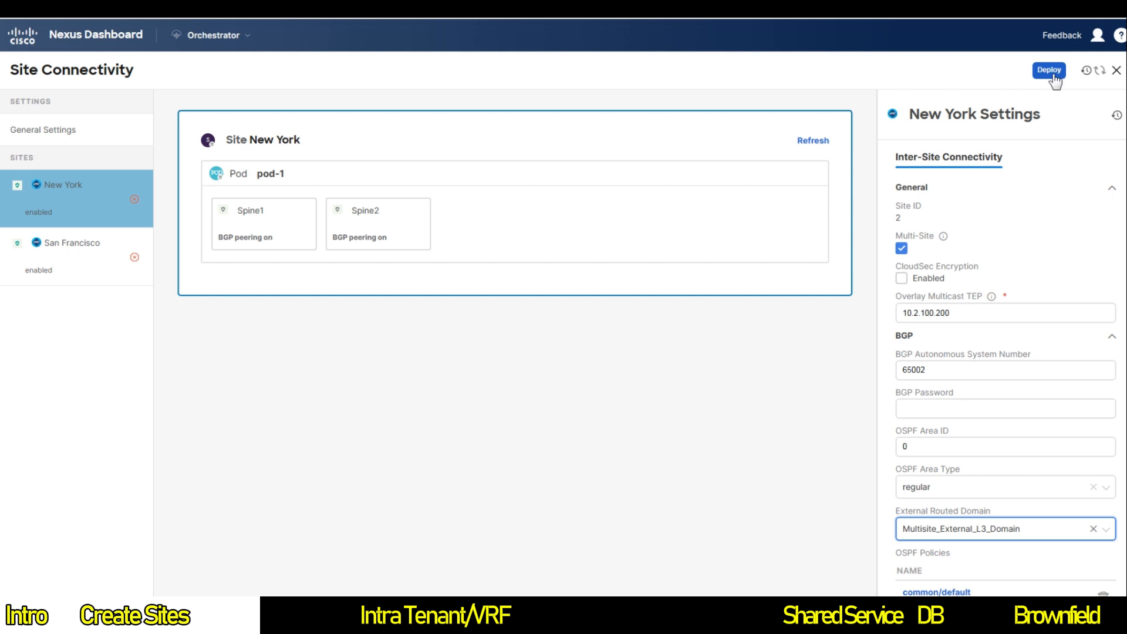
# Step: Deploy the site connectivity configuration and recheck New York pod-1's overlay unicast TEP
pyautogui.click(674, 187)
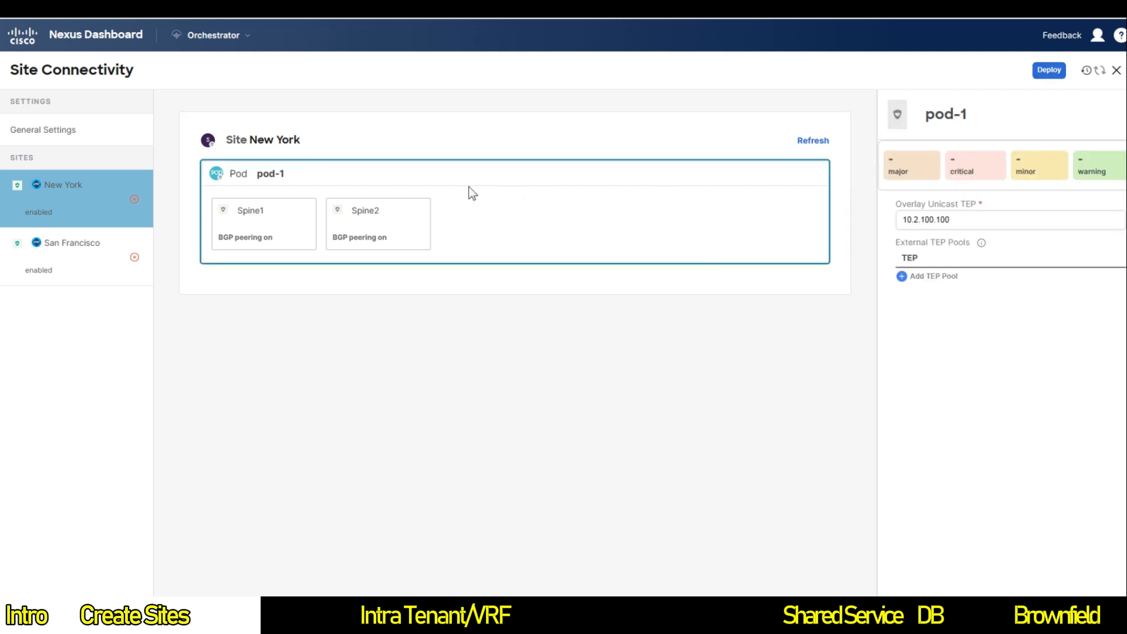
pyautogui.click(527, 136)
pyautogui.click(1049, 71)
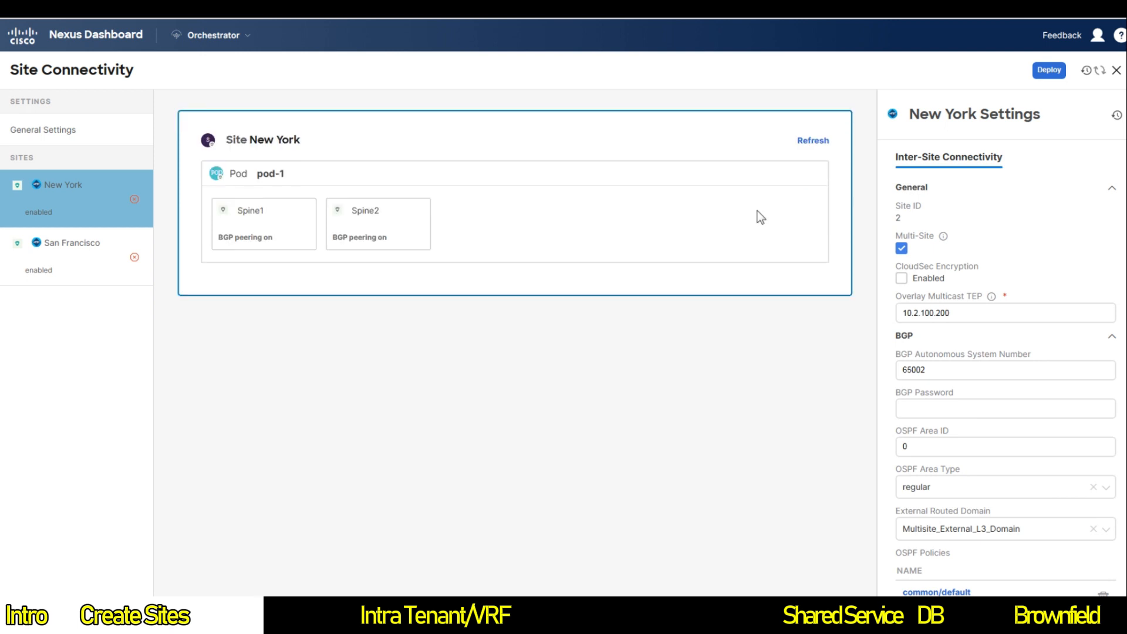
pyautogui.moveTo(990, 299)
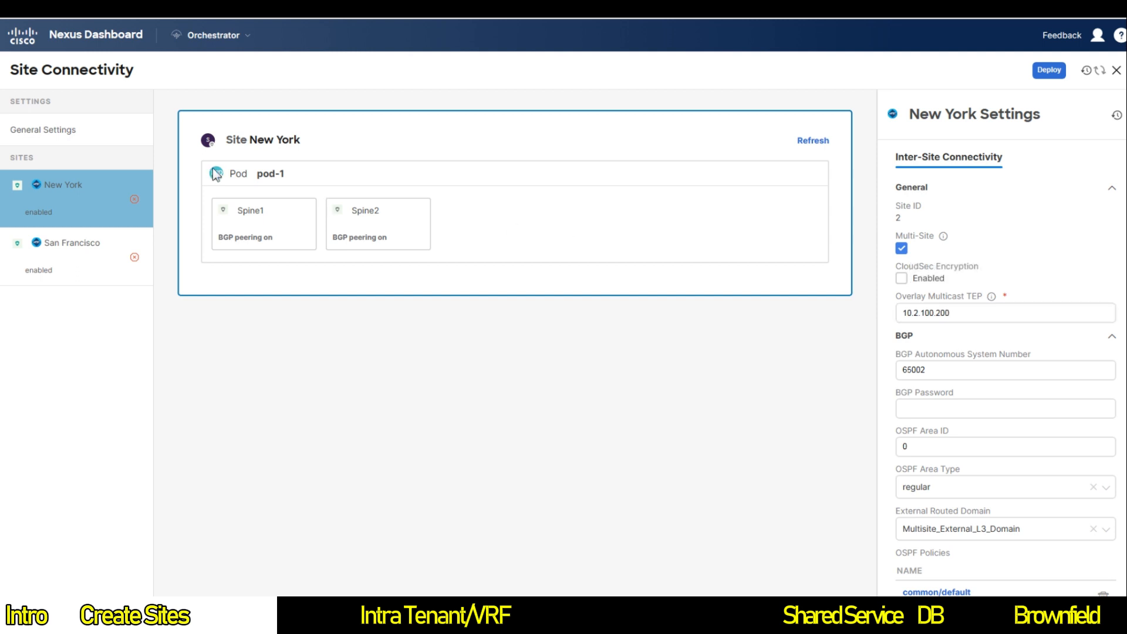
pyautogui.click(326, 176)
pyautogui.click(939, 221)
# Step: Close the Site Connectivity configuration to view the map linking San Francisco and New York
pyautogui.click(1118, 71)
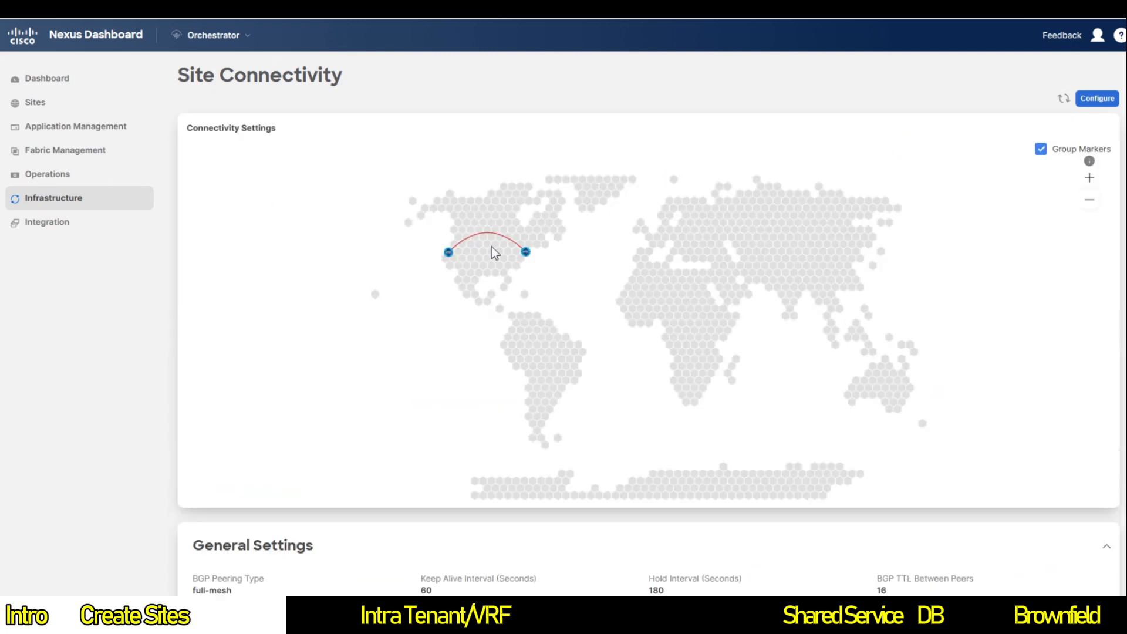
pyautogui.moveTo(526, 253)
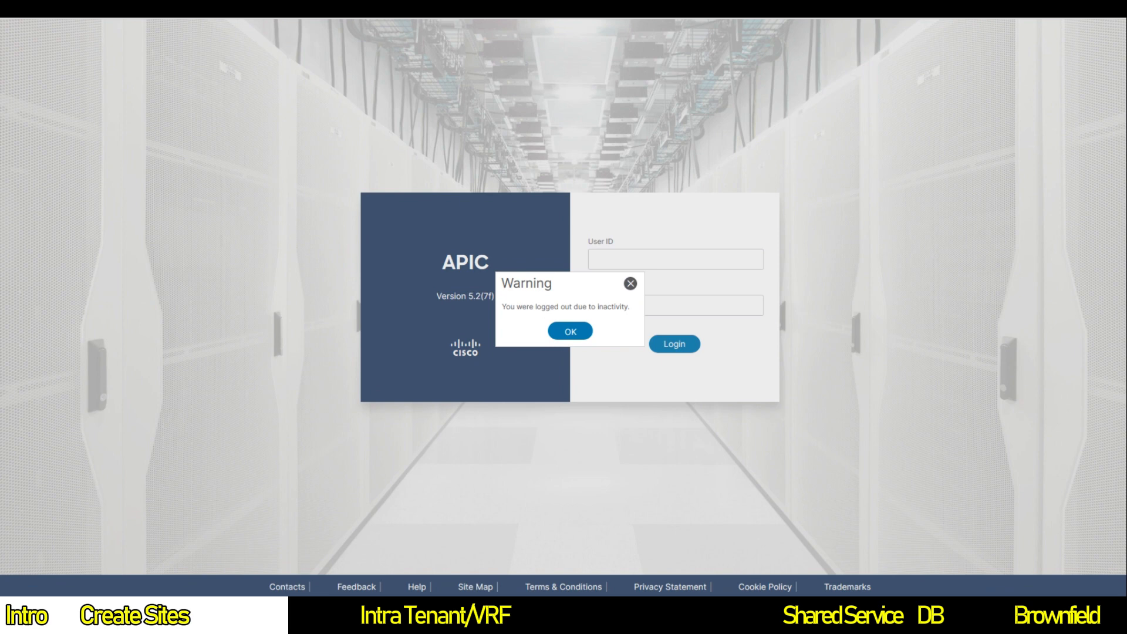
# Step: Dismiss the inactivity warning and sign in to the APIC as admin with the account password
pyautogui.click(574, 332)
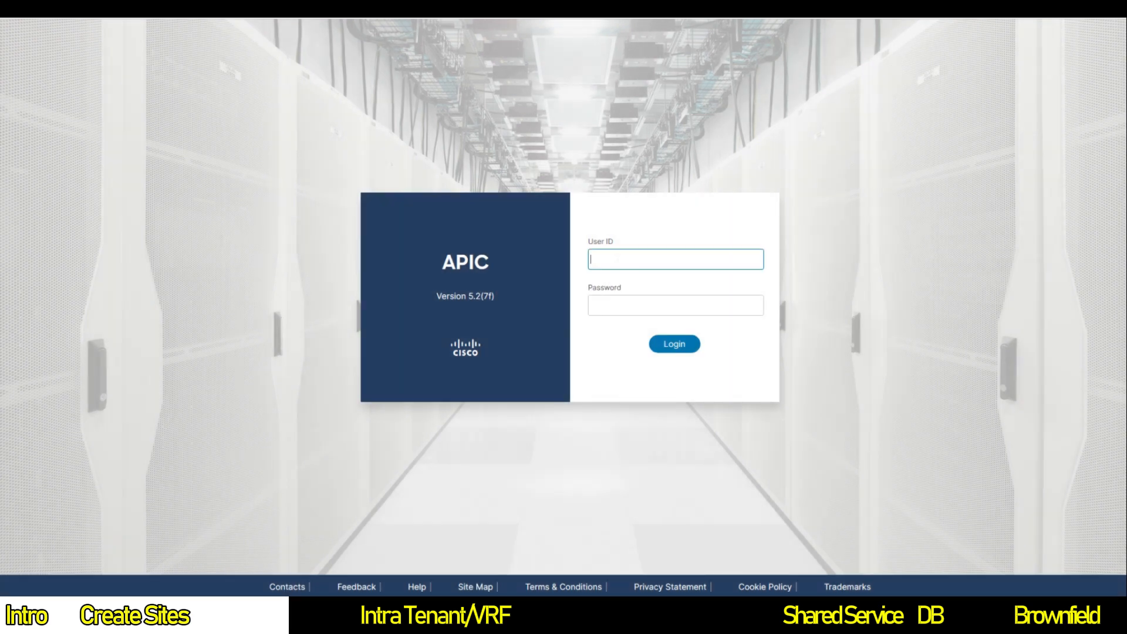
pyautogui.write('admin')
pyautogui.press('Tab')
pyautogui.write('***')
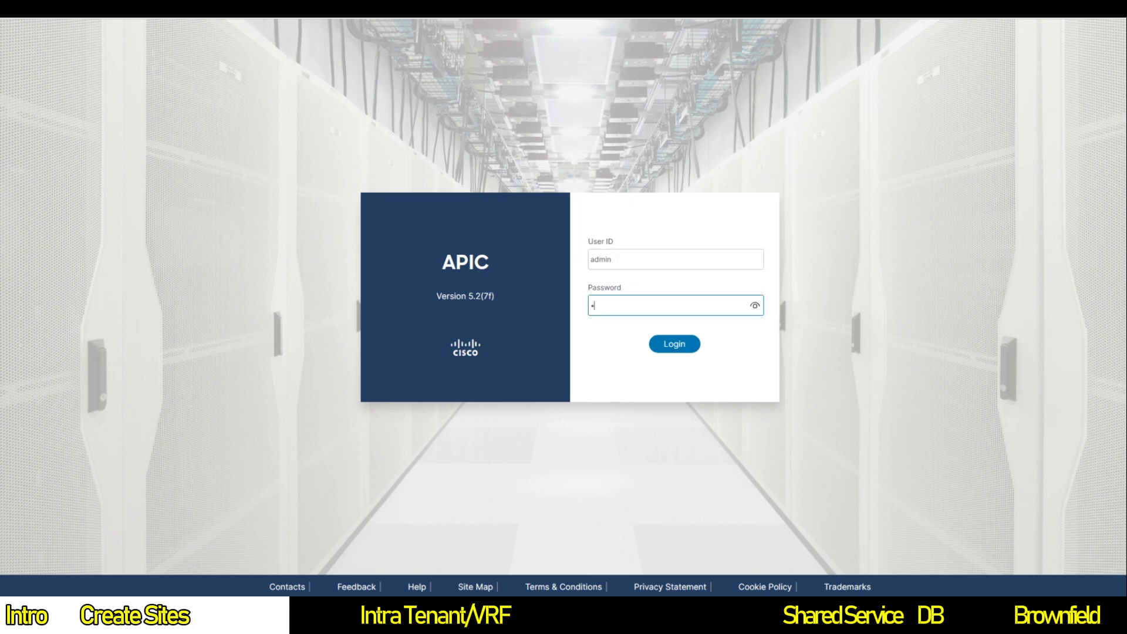
pyautogui.write('*******')
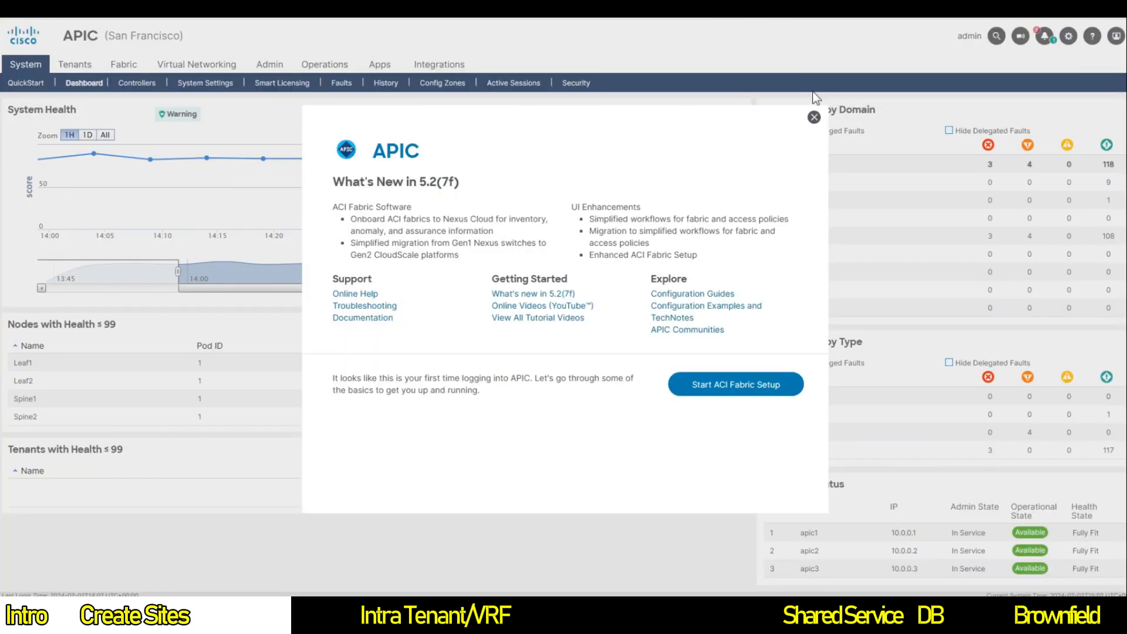
# Step: Close What's New and open the infra tenant from the Tenants list
pyautogui.click(814, 118)
pyautogui.click(76, 68)
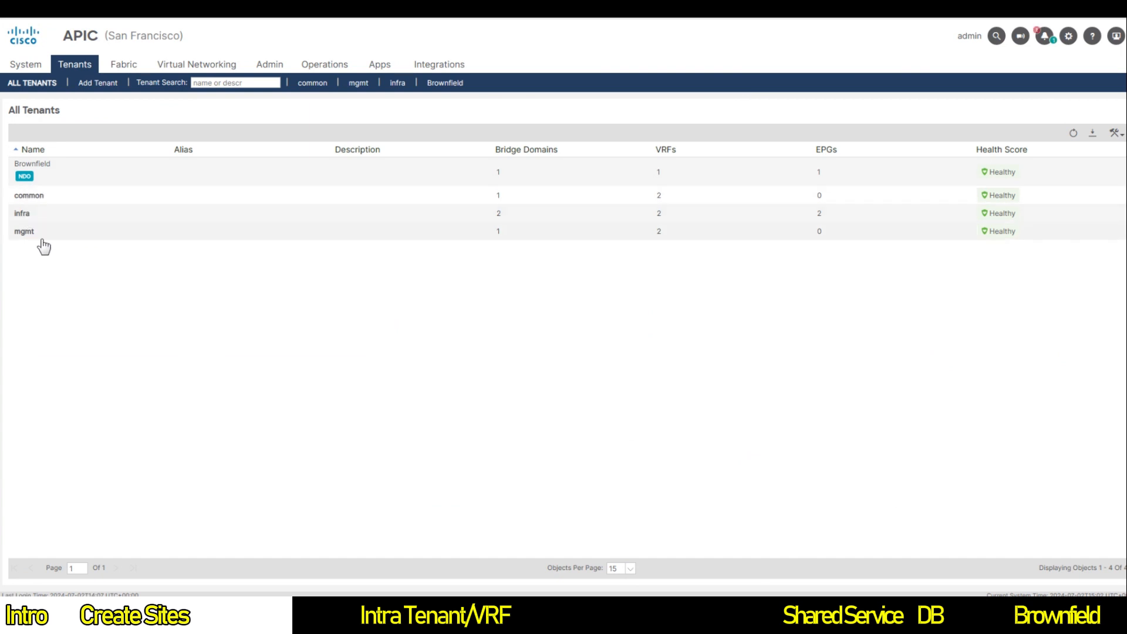
pyautogui.doubleClick(22, 218)
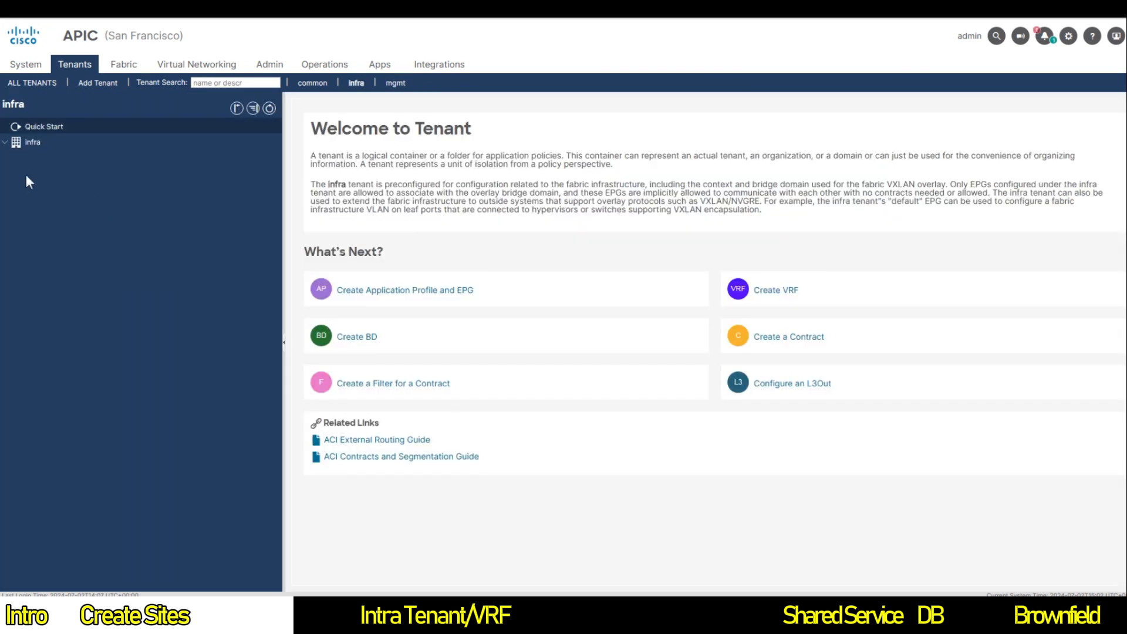
# Step: Expand infra Policies > Protocol > Fabric Ext Connection Policies and open Fabric Ext Connection Policy
pyautogui.click(50, 142)
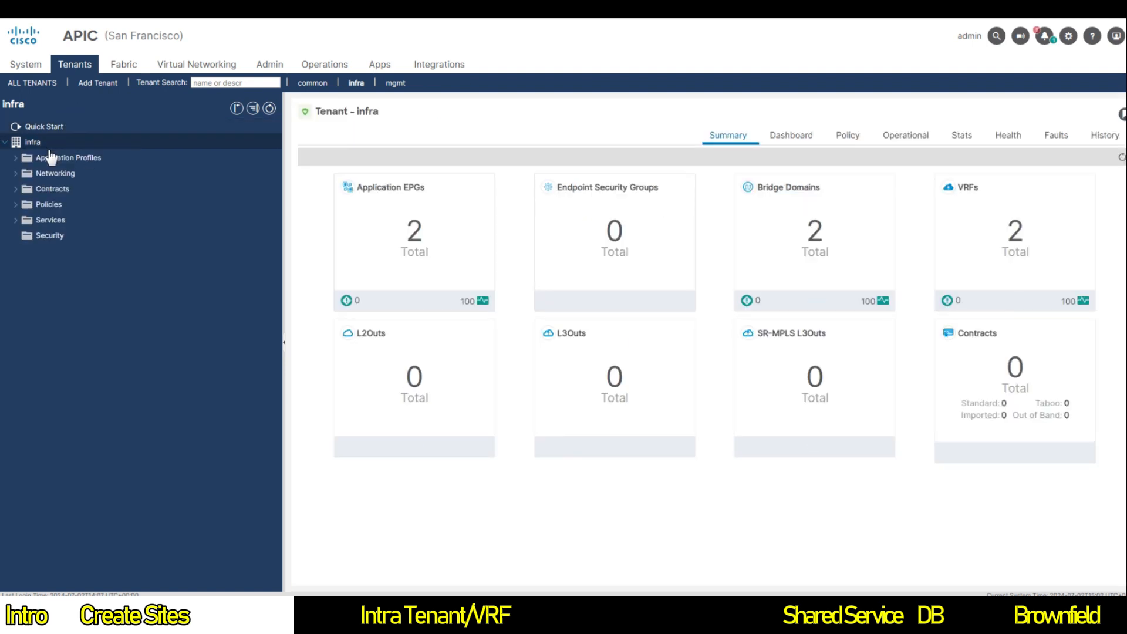
pyautogui.click(15, 205)
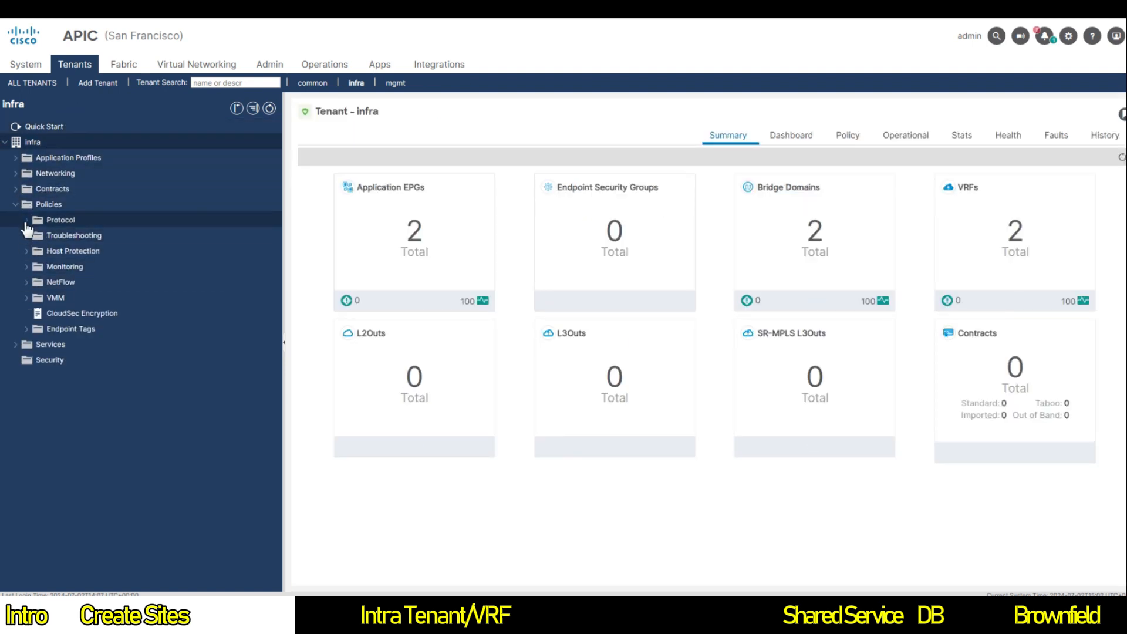
pyautogui.click(26, 220)
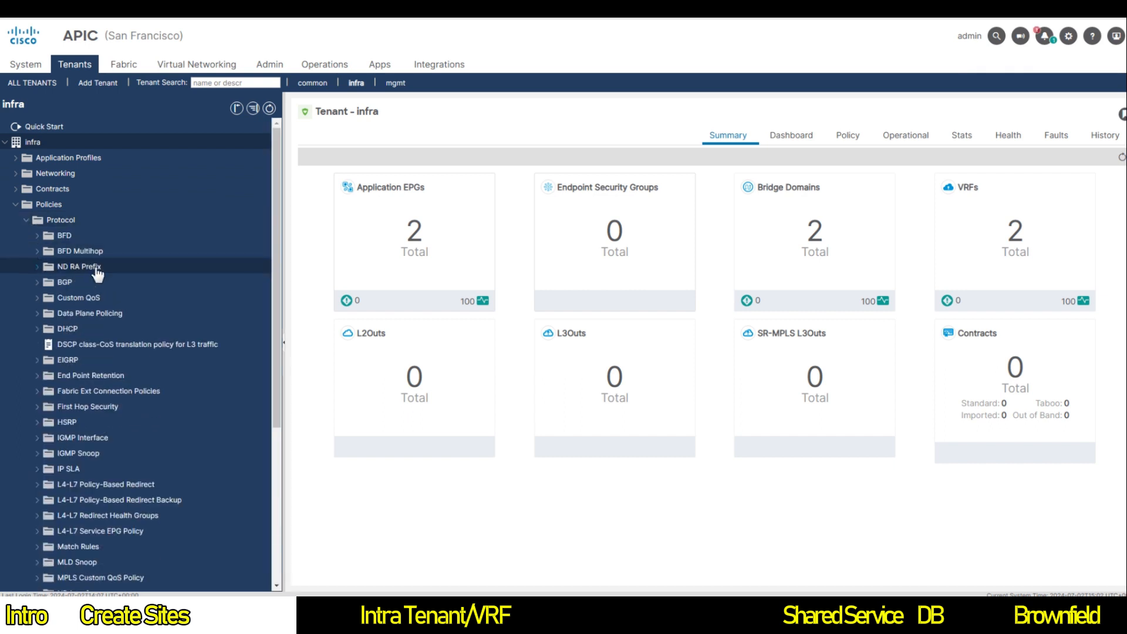
pyautogui.click(37, 391)
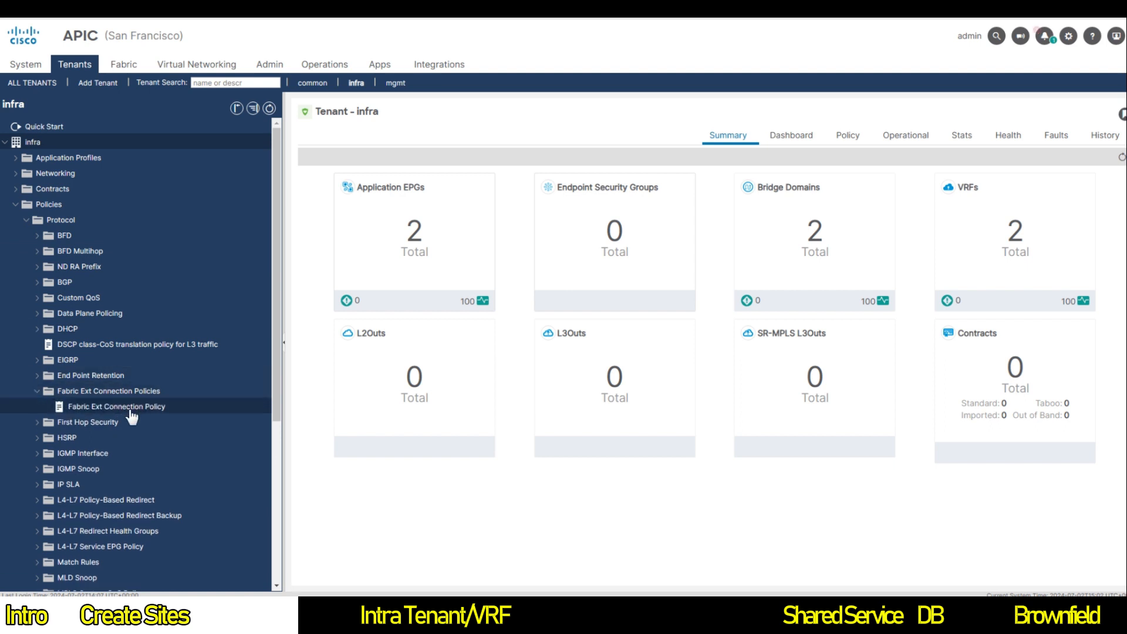
pyautogui.click(131, 411)
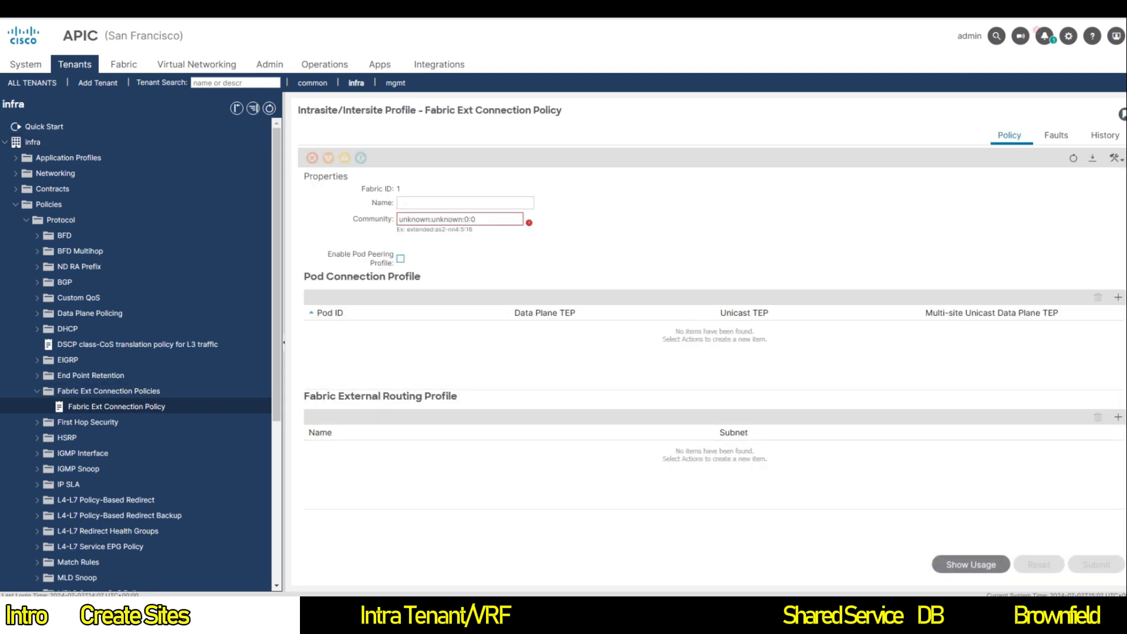
# Step: Replace the policy community with extended:as2-nn4:5:16 and begin a new pod connection profile
pyautogui.hotkey('ctrl', 'a')
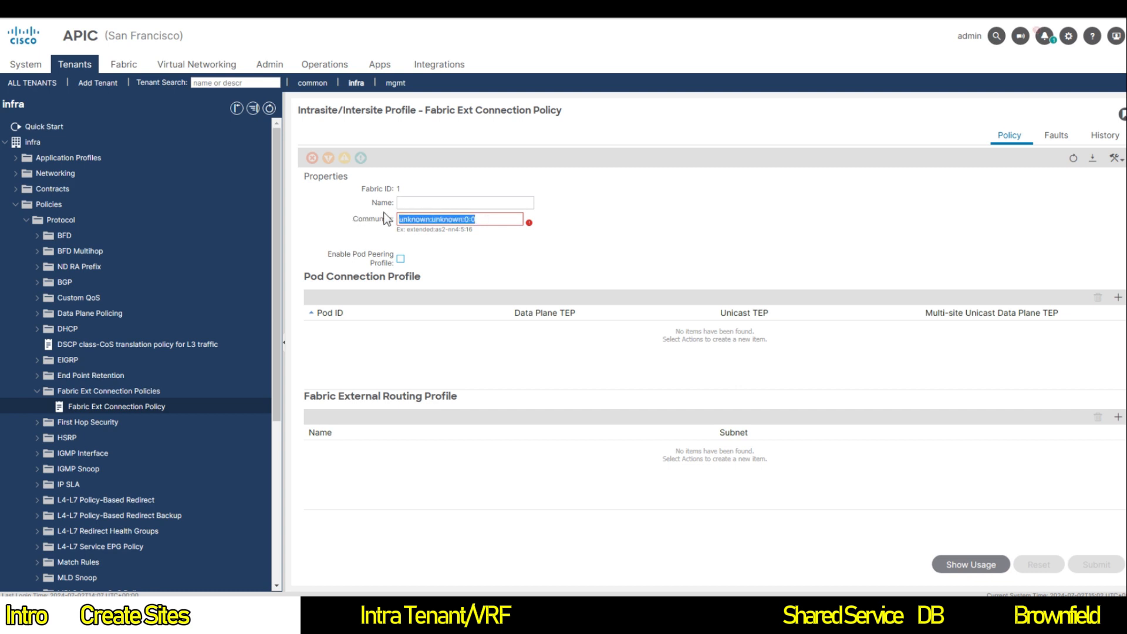
pyautogui.write('e')
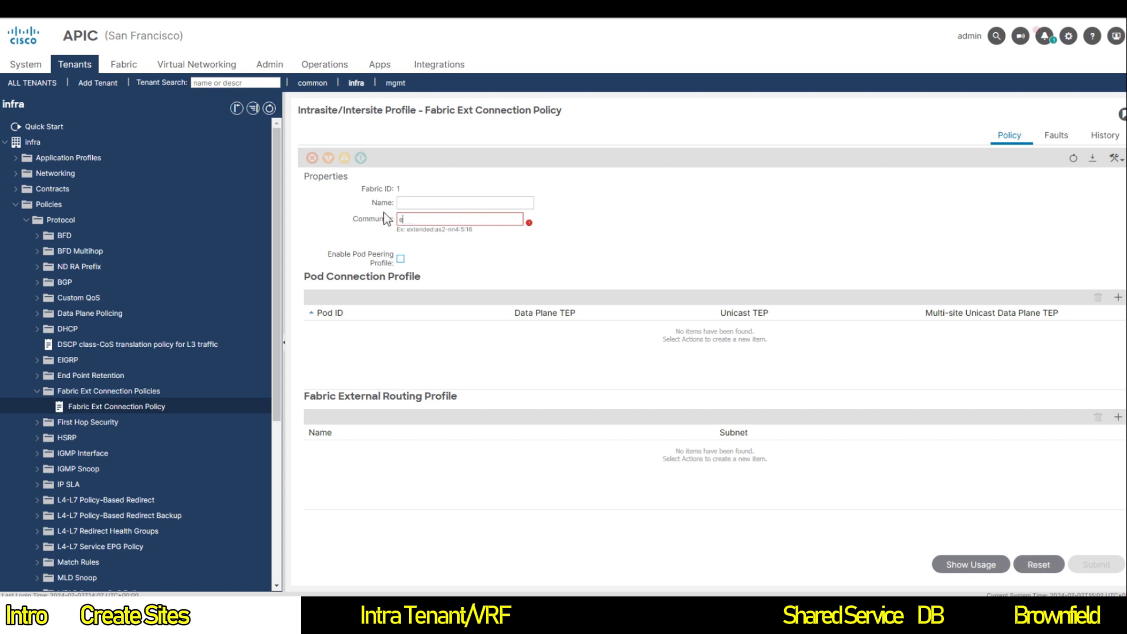
pyautogui.write('xtended:as2-nn4:5:16')
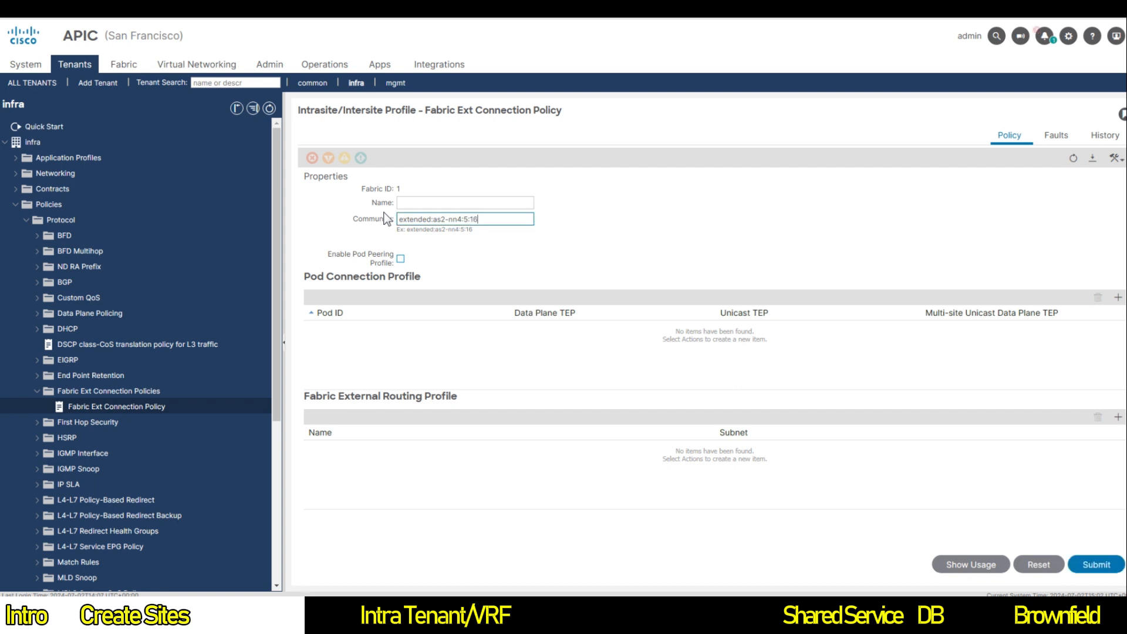
pyautogui.click(1116, 301)
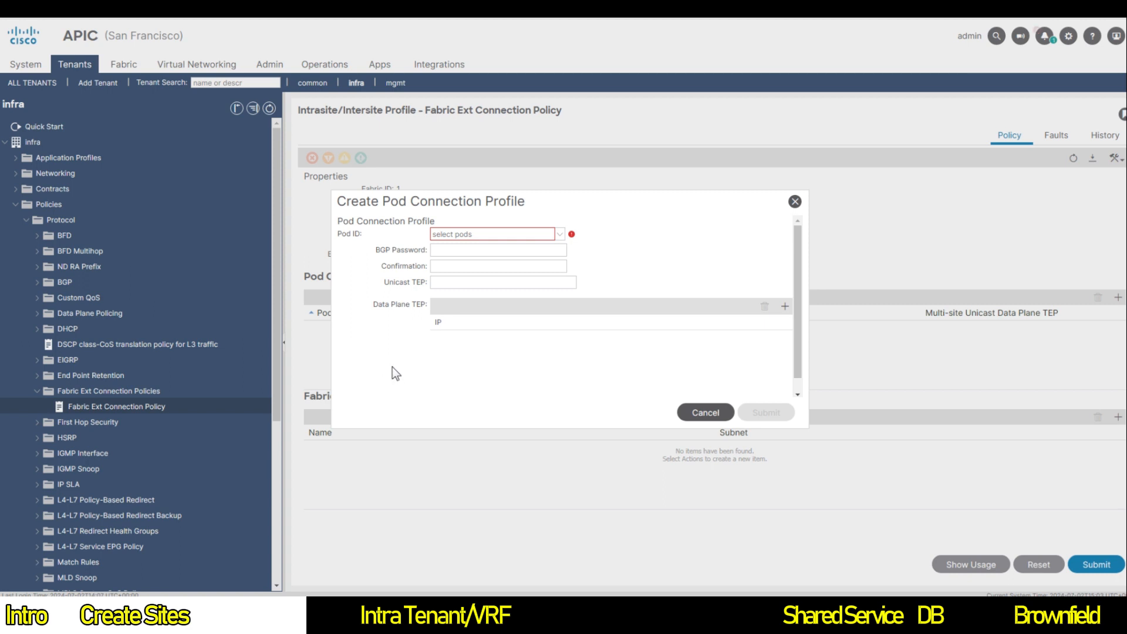
# Step: Discard the unfinished profile and start a new pod connection profile for pod 1
pyautogui.click(705, 412)
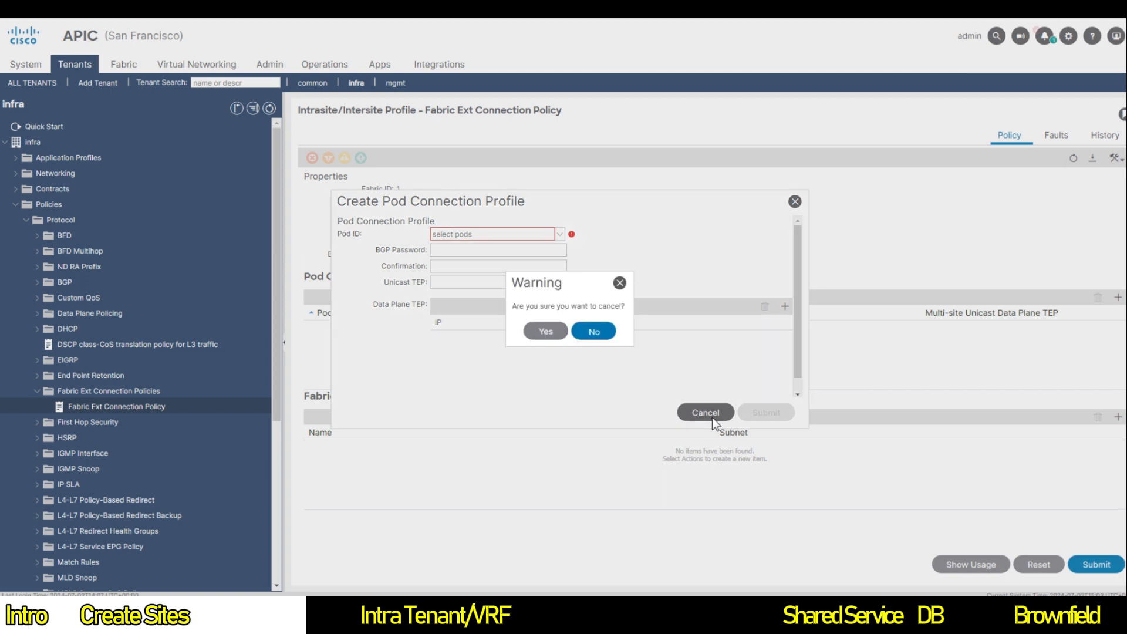
pyautogui.click(592, 330)
pyautogui.click(1118, 297)
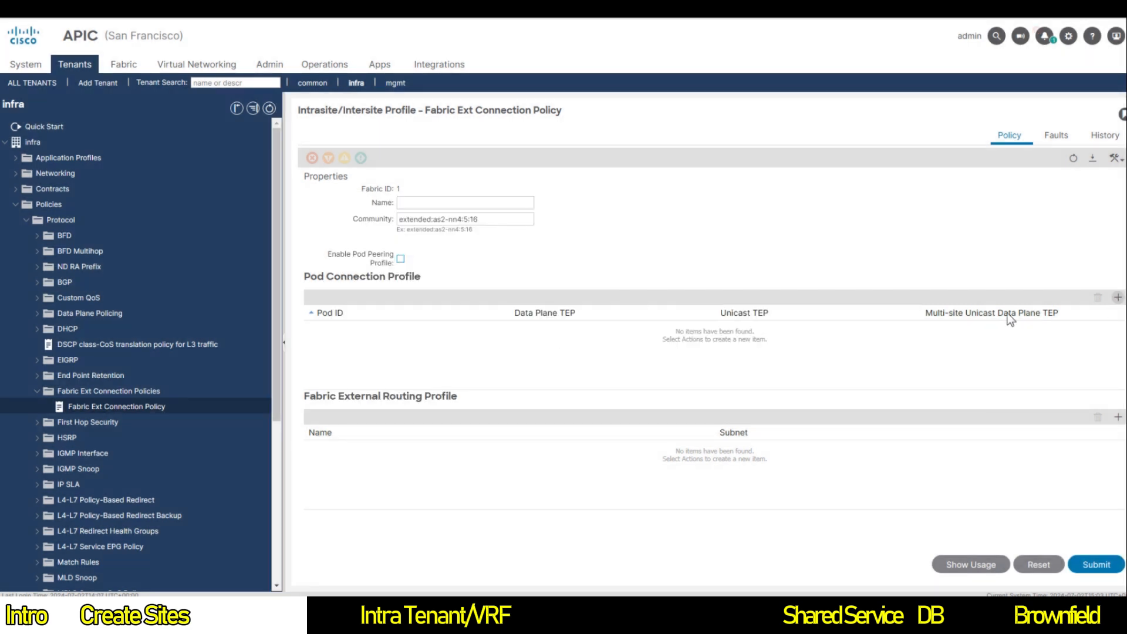
pyautogui.click(560, 234)
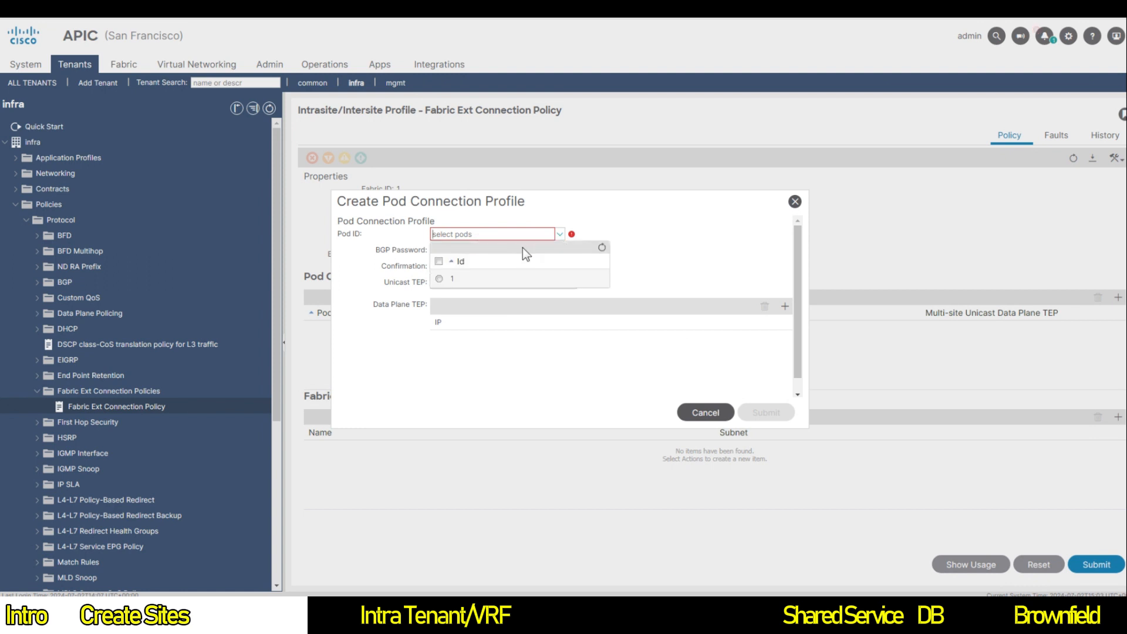
pyautogui.click(438, 260)
pyautogui.click(499, 250)
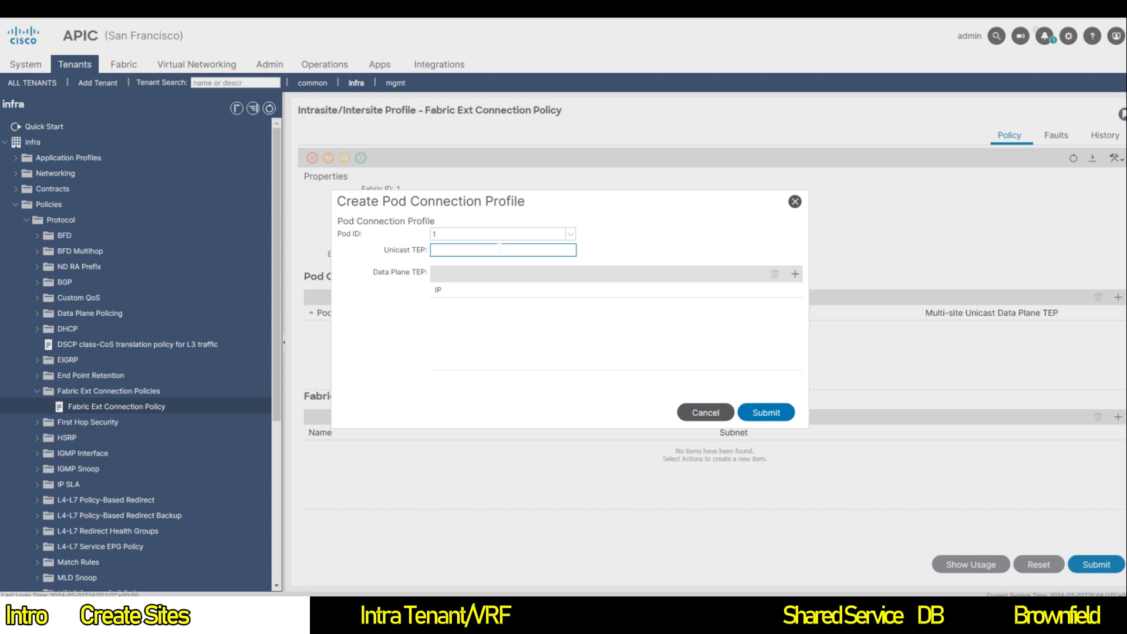
# Step: Add data plane TEP 10.1.200.200/32 and submit the profile and policy changes
pyautogui.click(794, 274)
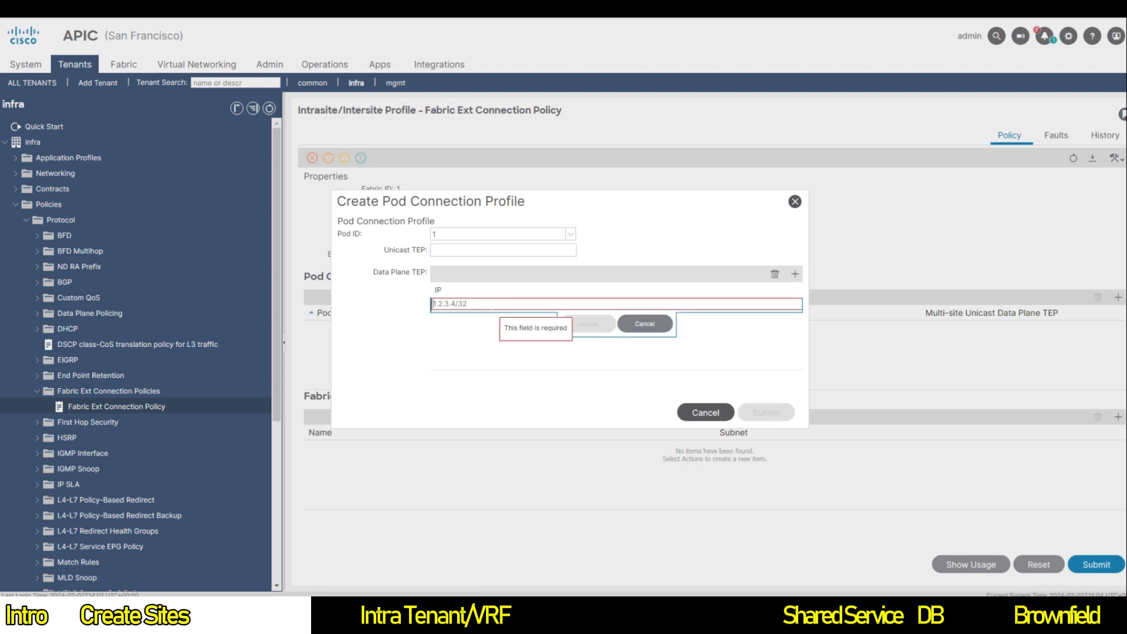
pyautogui.write('10.1.200.200/32')
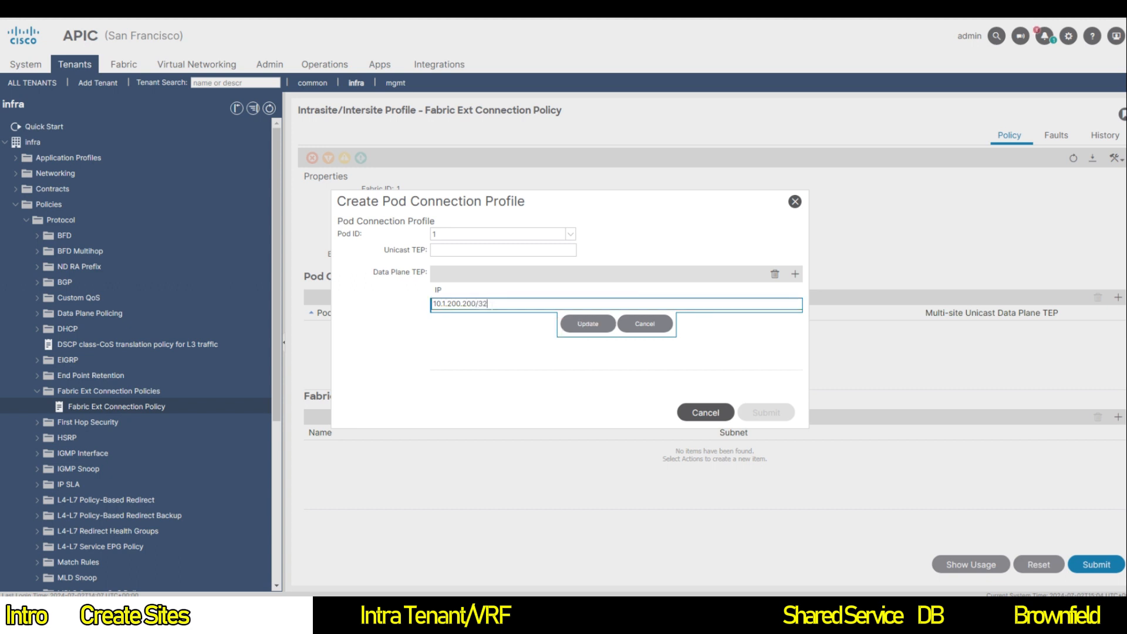
pyautogui.click(605, 324)
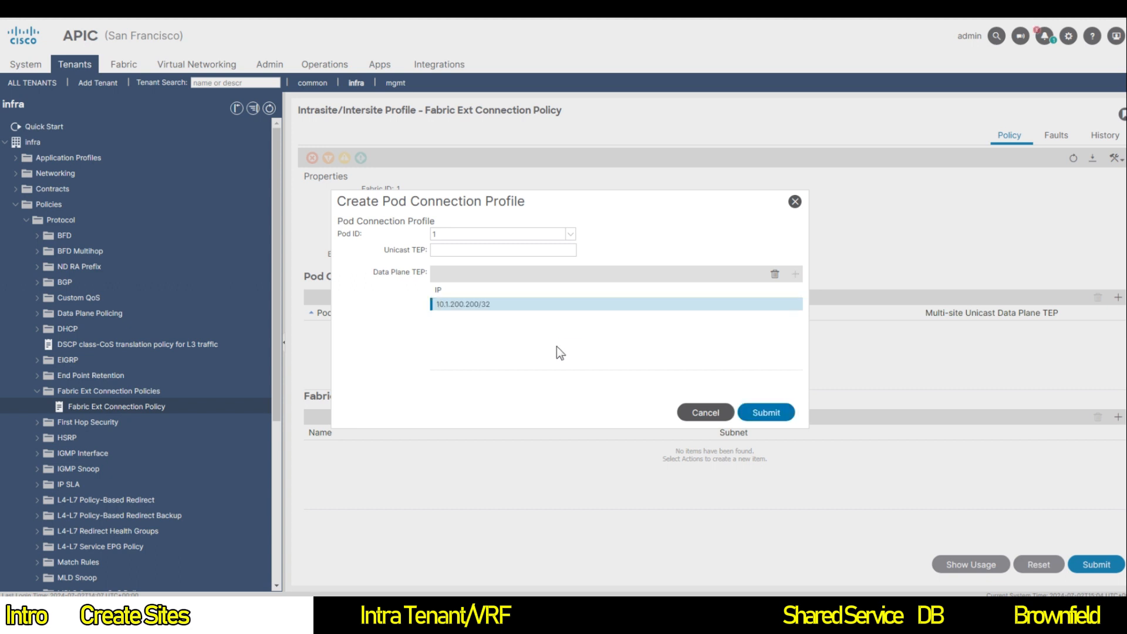
pyautogui.click(765, 413)
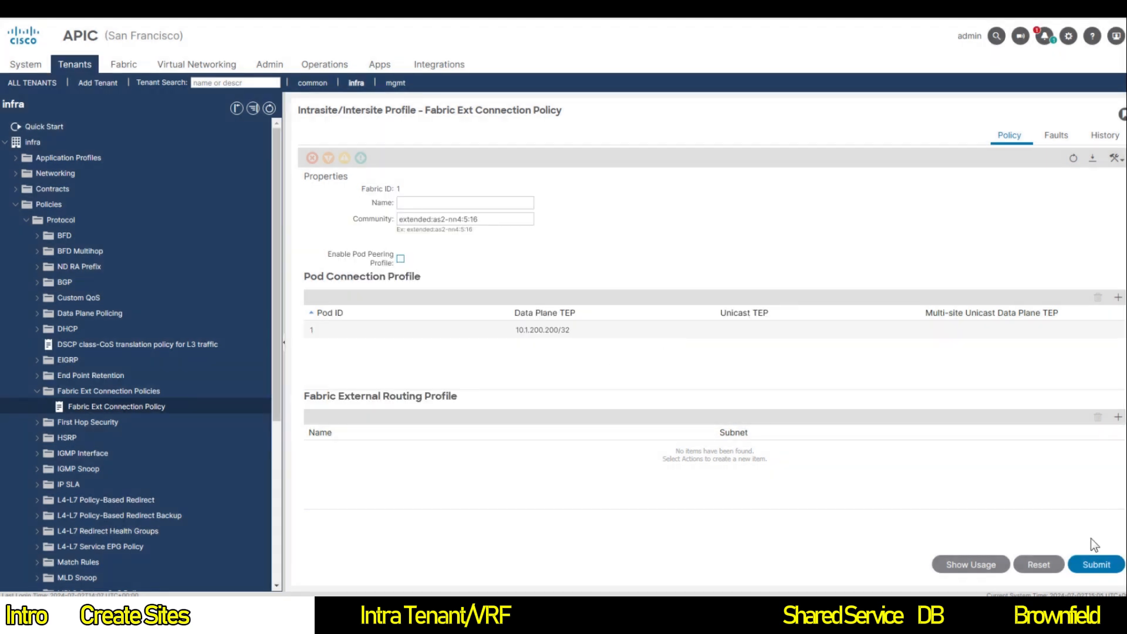
pyautogui.click(1094, 564)
pyautogui.click(757, 434)
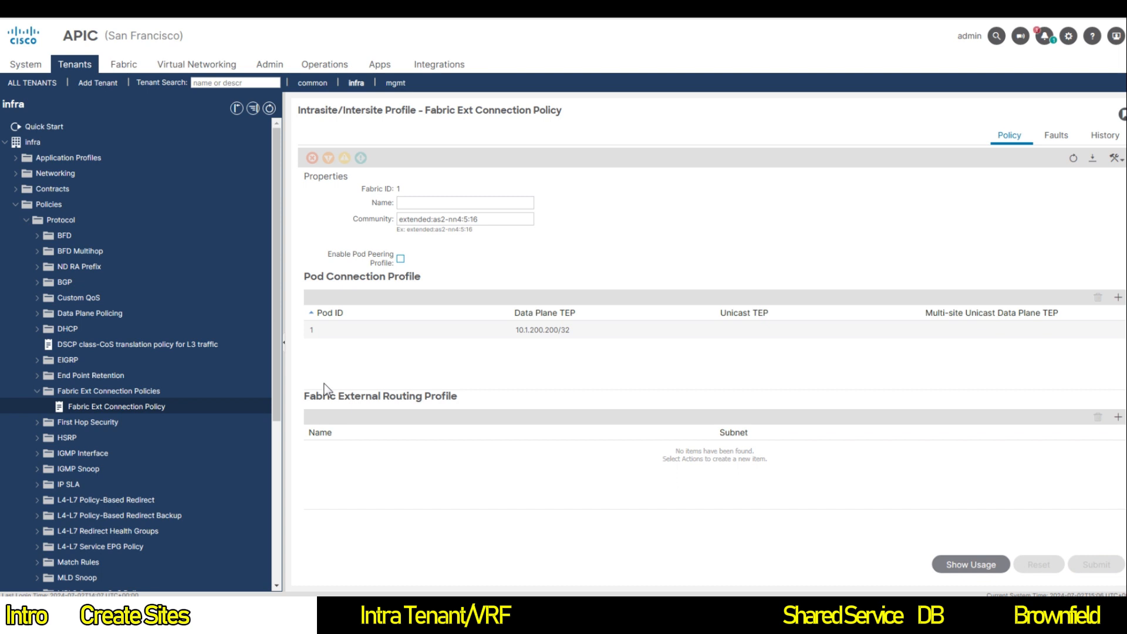
# Step: Review the infra tenant's intersite L3Out summary and expand its child objects
pyautogui.click(16, 173)
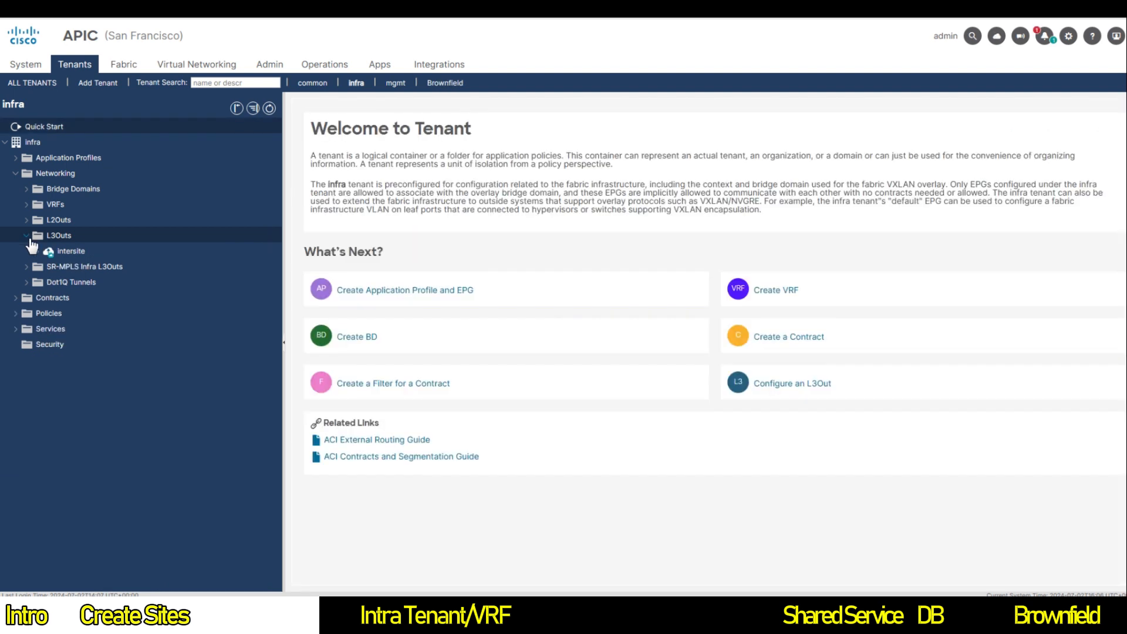
pyautogui.click(59, 237)
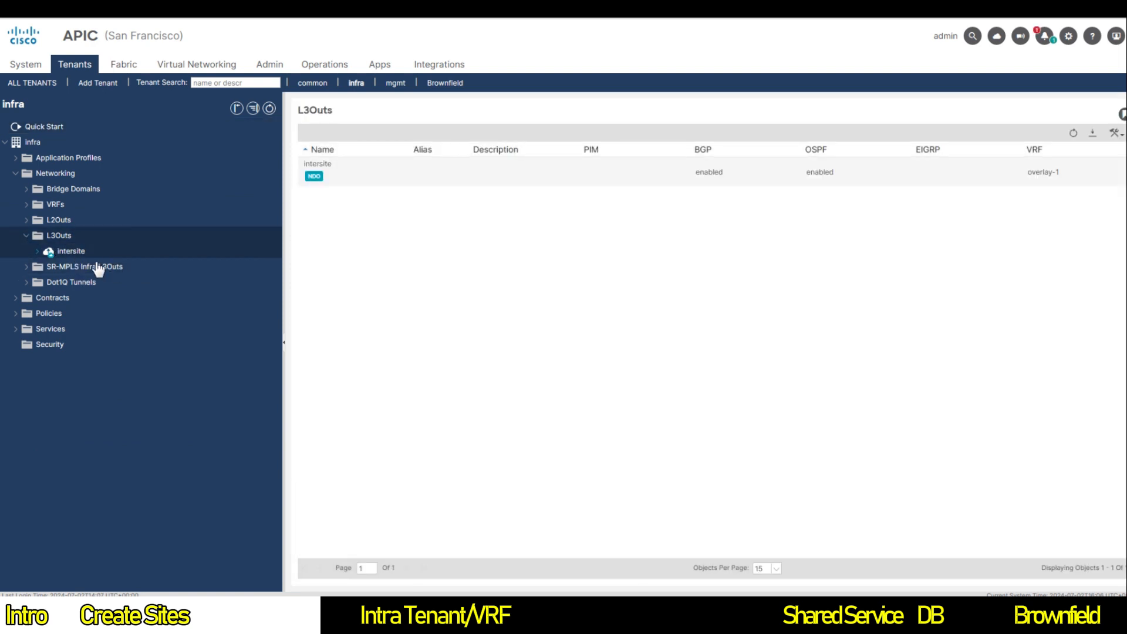
pyautogui.click(82, 251)
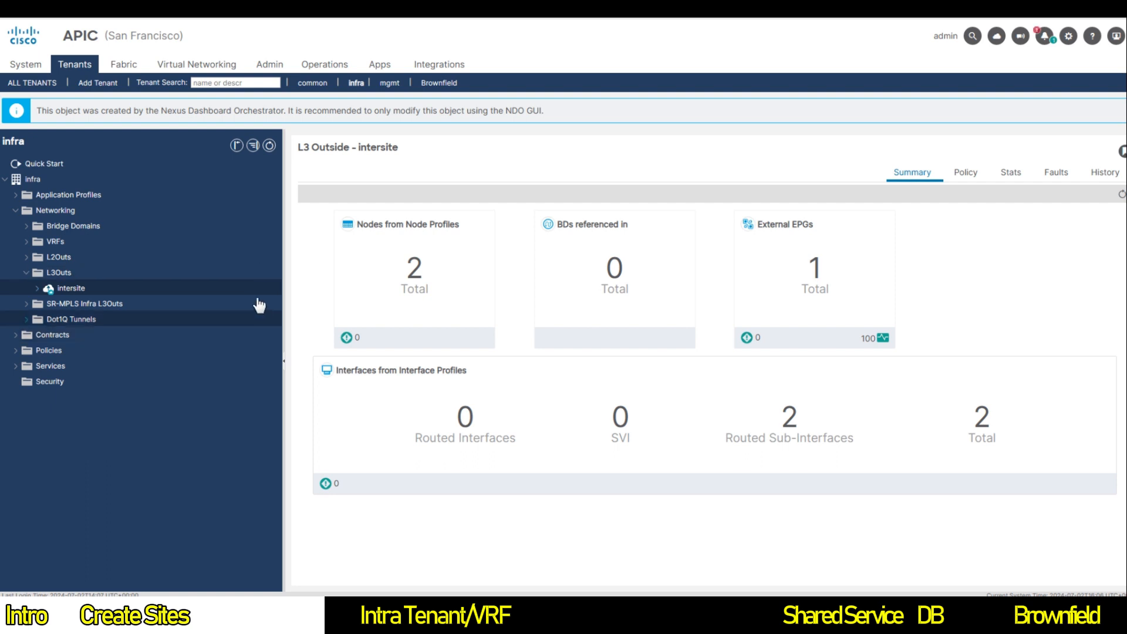
pyautogui.click(42, 290)
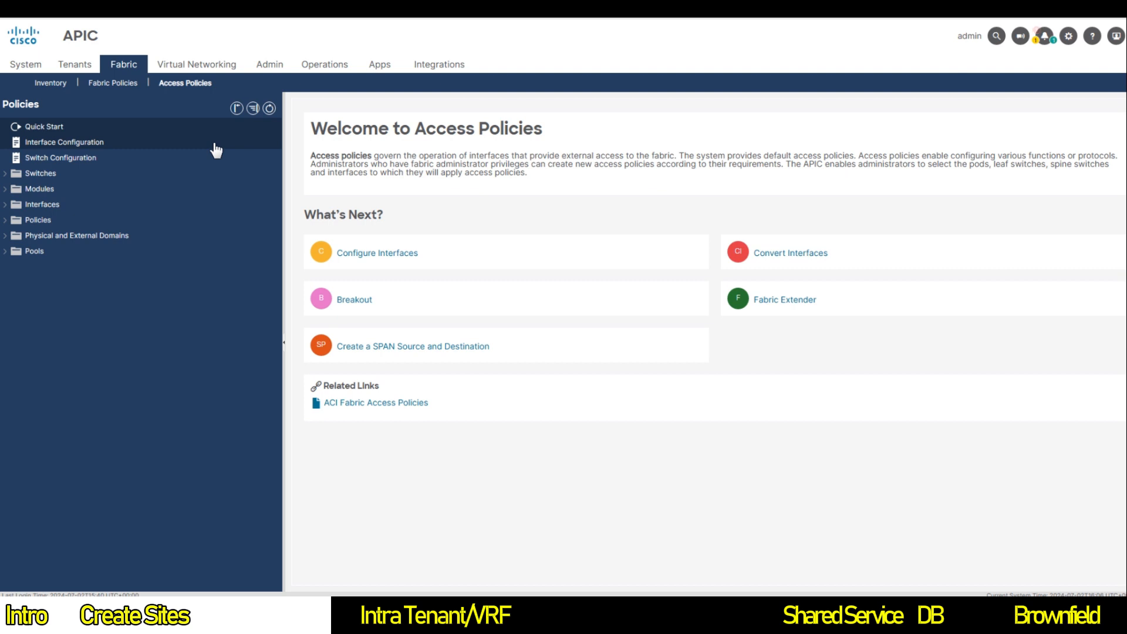
# Step: Open the infra tenant from All Tenants and select its intersite L3Out
pyautogui.click(74, 64)
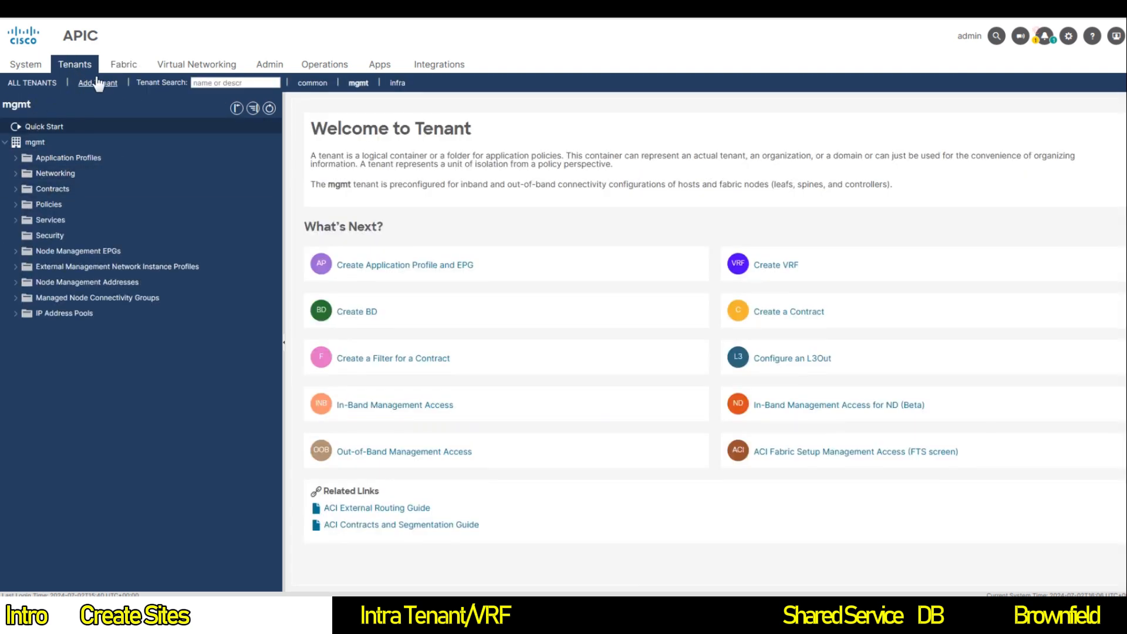
pyautogui.click(36, 85)
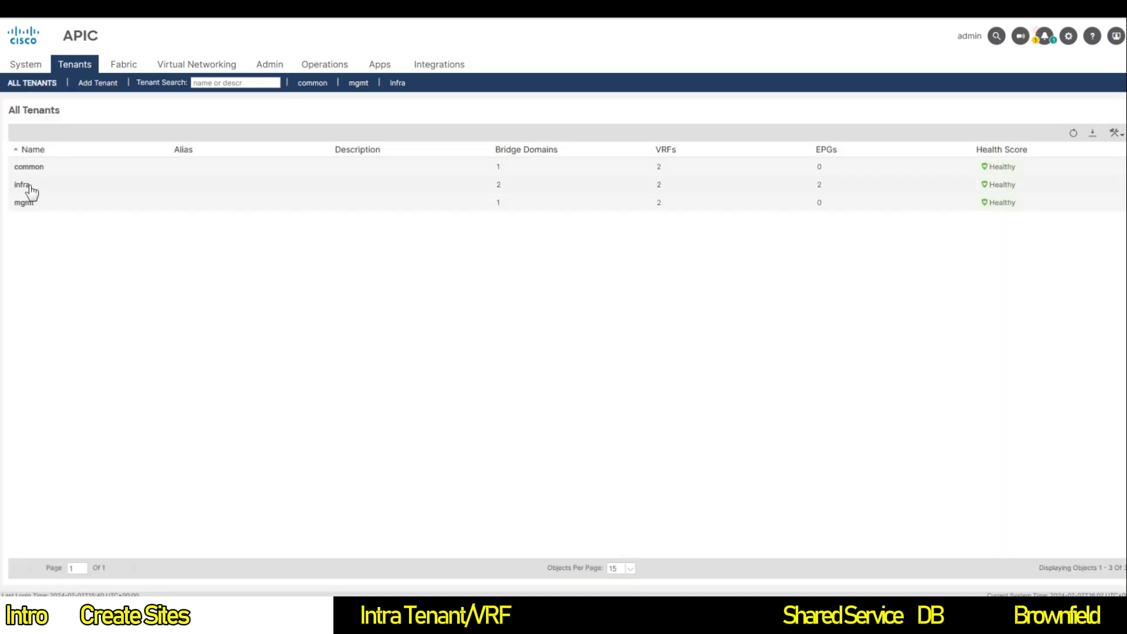
pyautogui.doubleClick(27, 185)
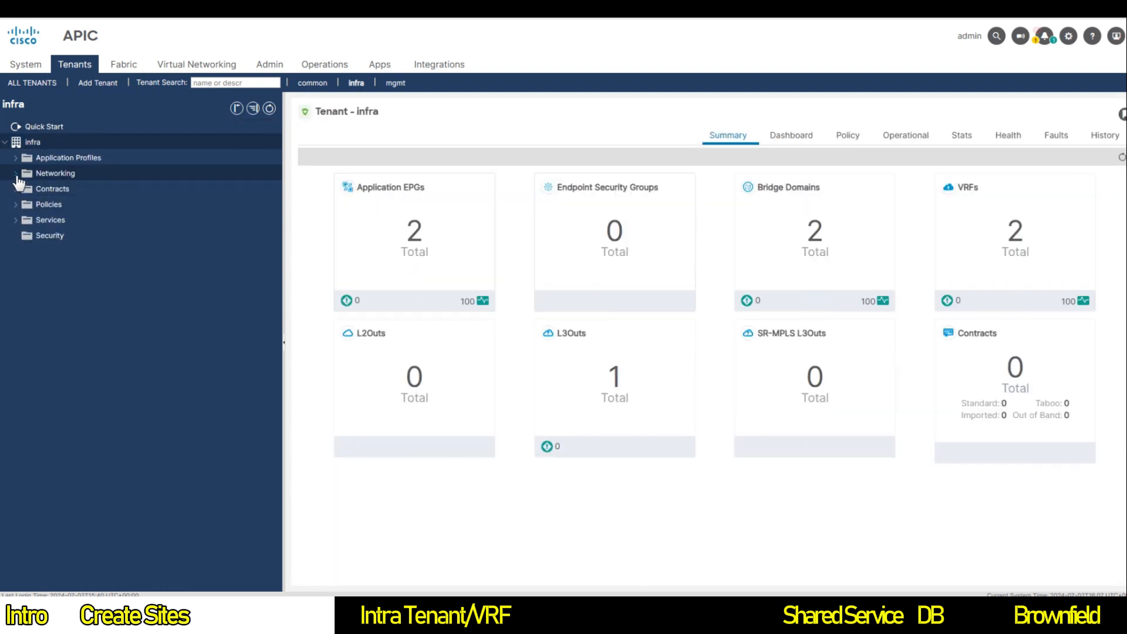
pyautogui.click(16, 174)
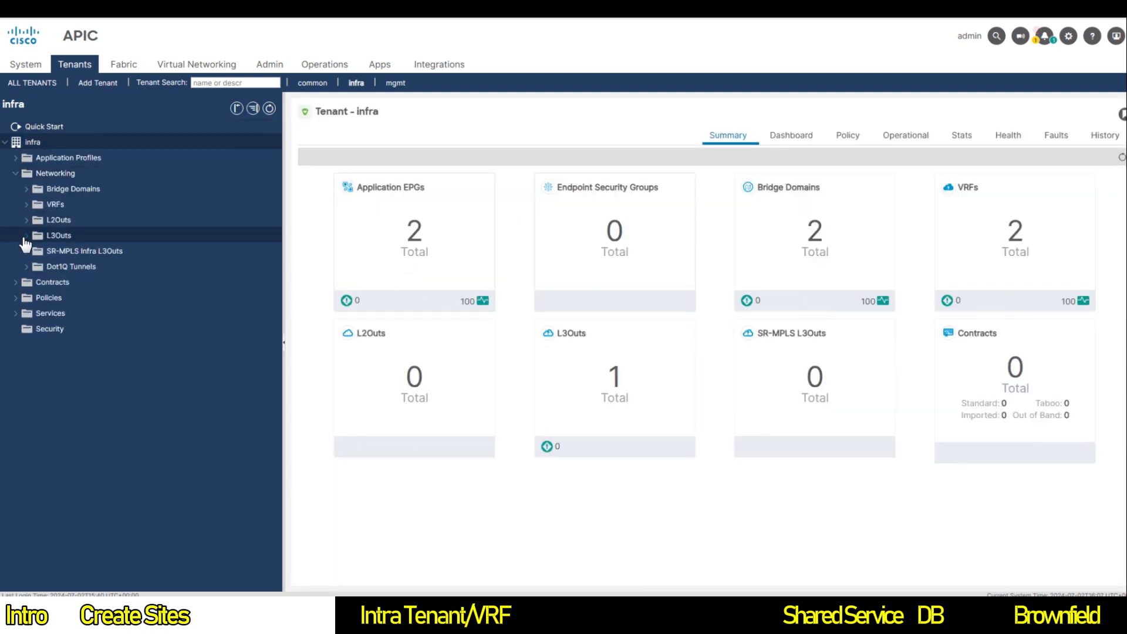
pyautogui.click(26, 235)
pyautogui.click(56, 258)
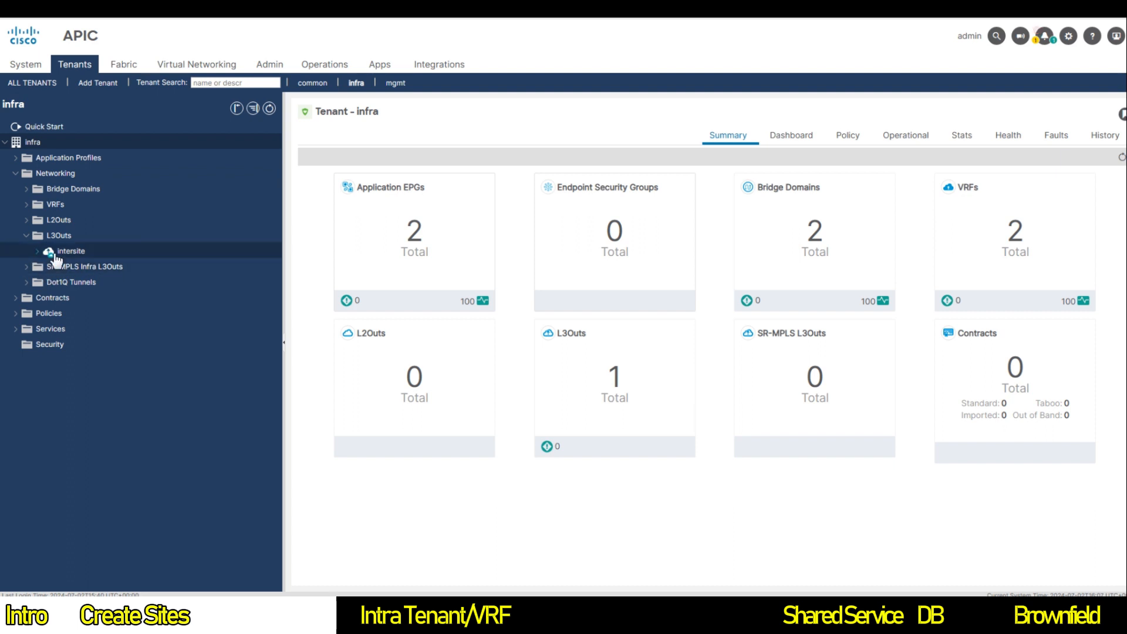
# Step: Open the infra tenant's Protocol > Fabric Ext Connection Policy settings
pyautogui.click(22, 316)
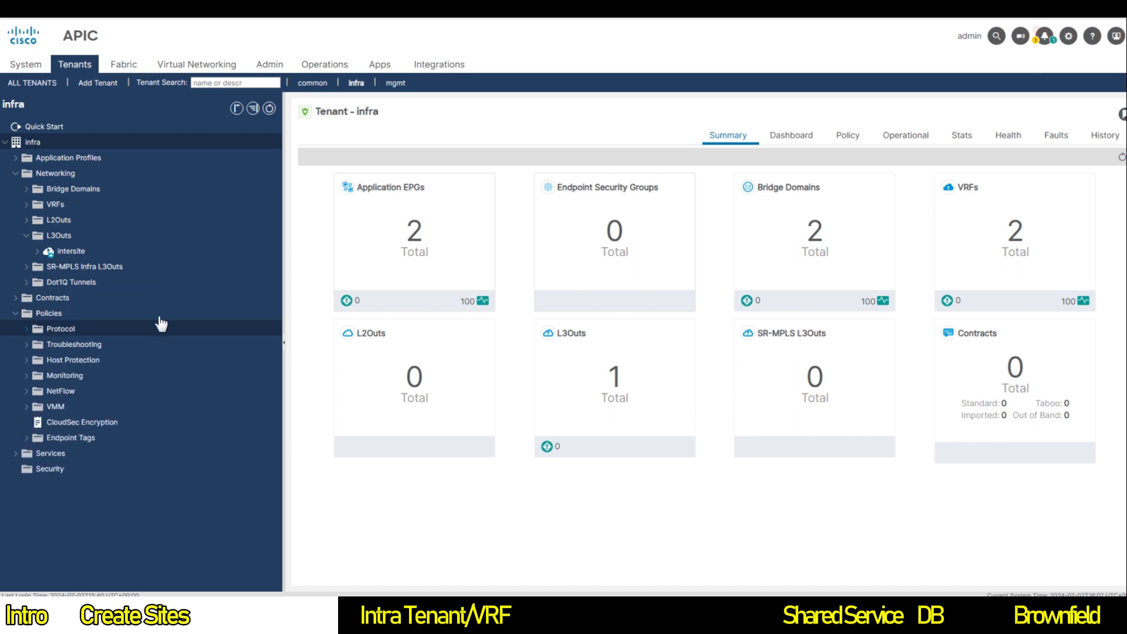
pyautogui.click(39, 333)
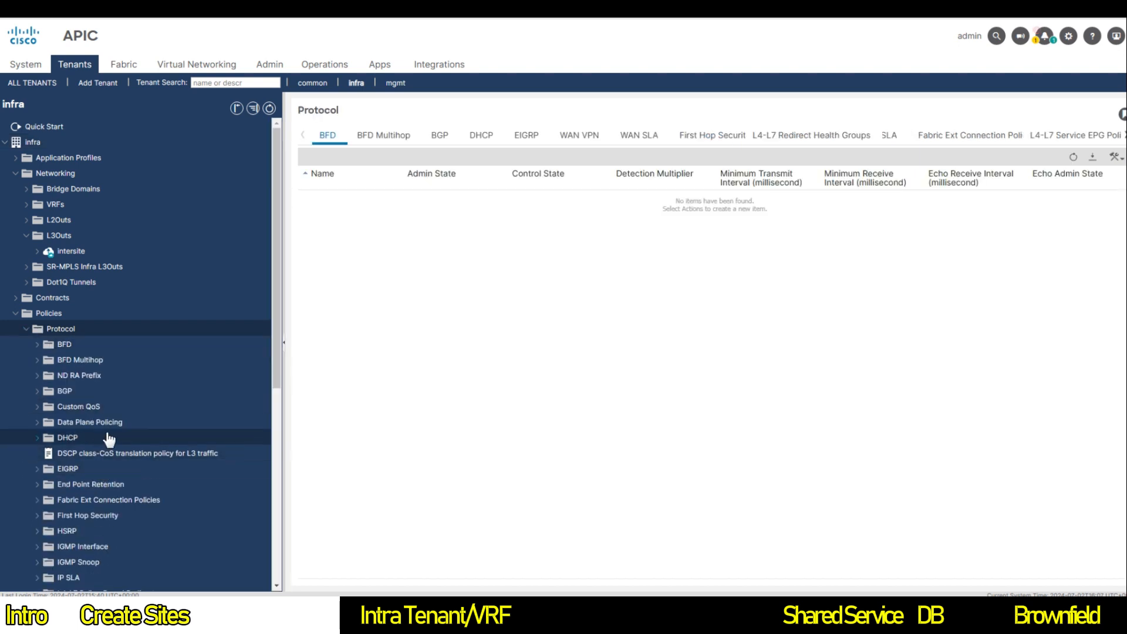
pyautogui.click(82, 501)
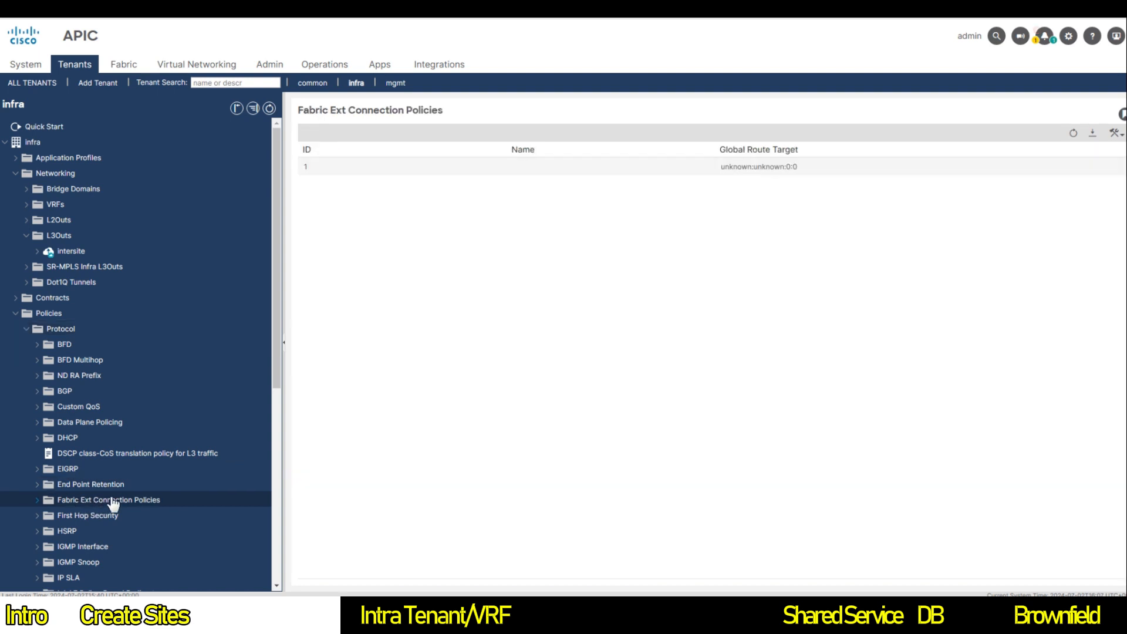
pyautogui.click(37, 500)
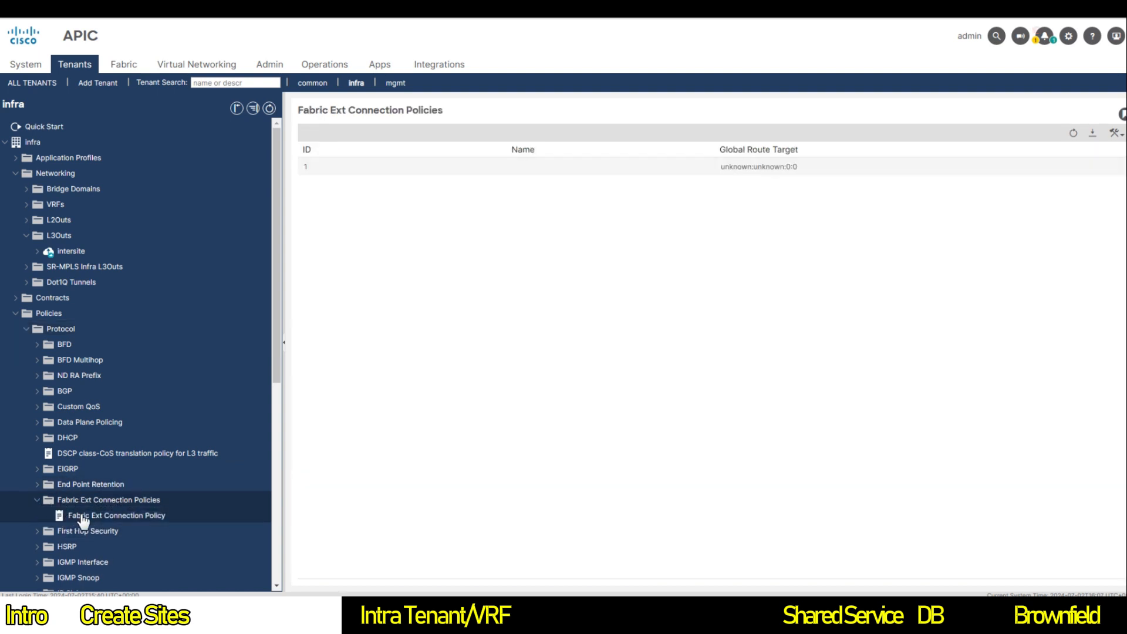
pyautogui.click(83, 516)
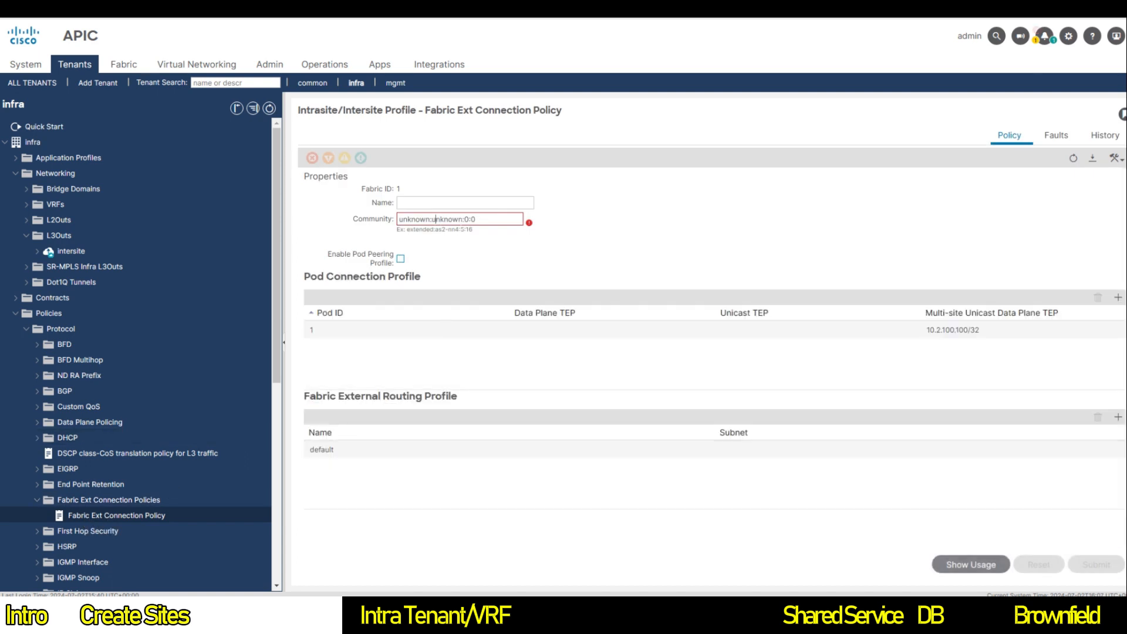
# Step: Replace the community with extended:as2-nn4:5:16, submit, and confirm the usage warning
pyautogui.tripleClick(435, 219)
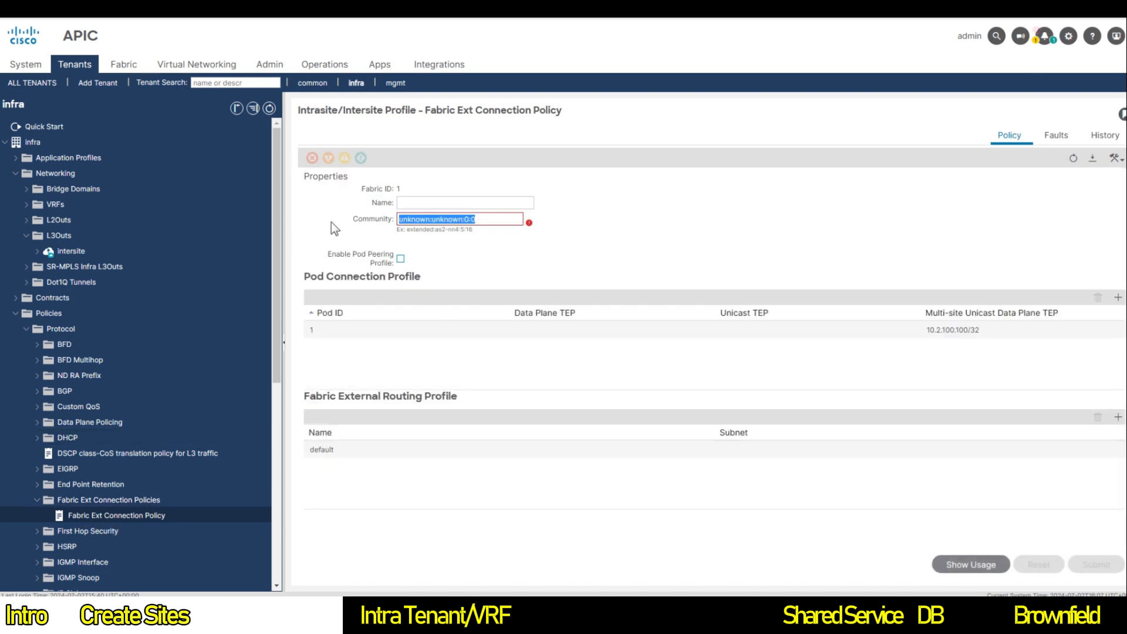
pyautogui.write('extended')
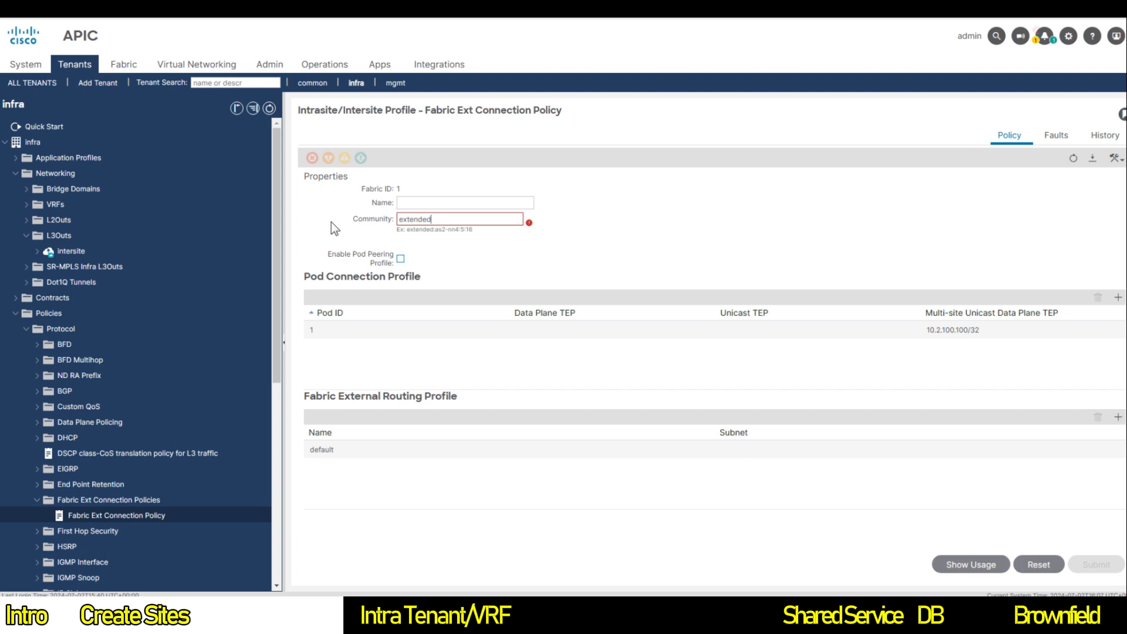
pyautogui.write(':as2-nn4:5:16')
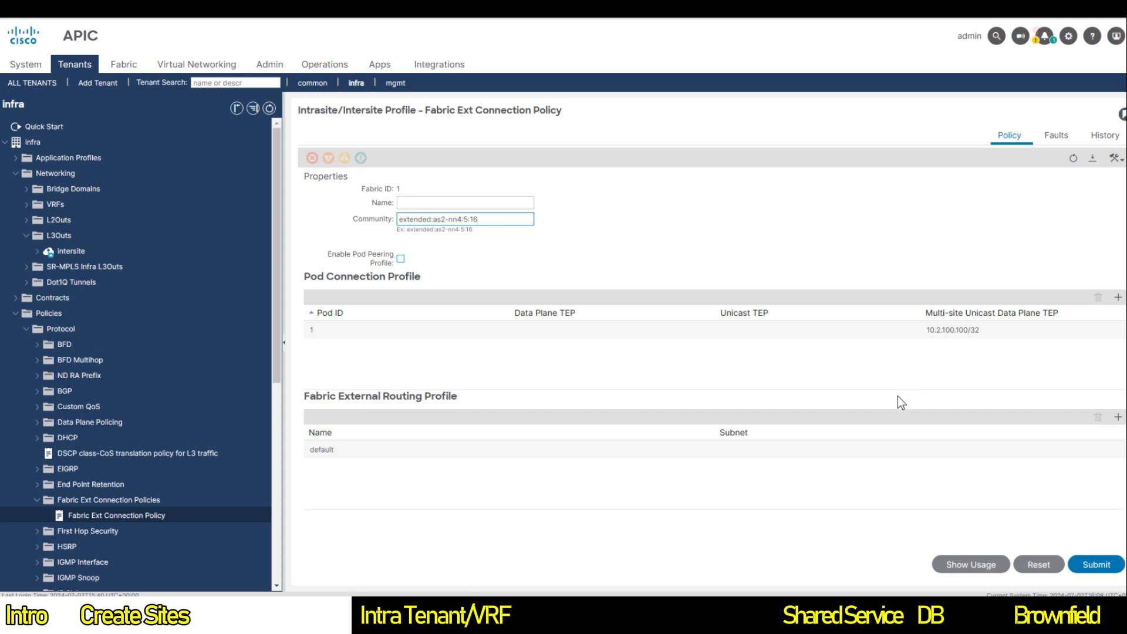
pyautogui.click(1089, 563)
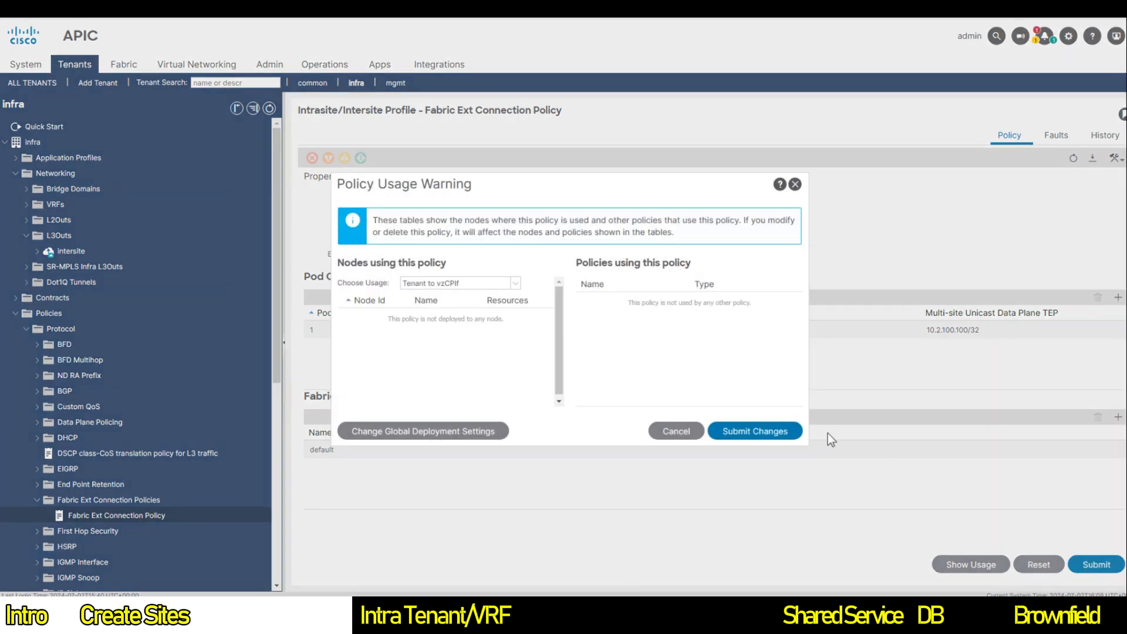
pyautogui.click(758, 432)
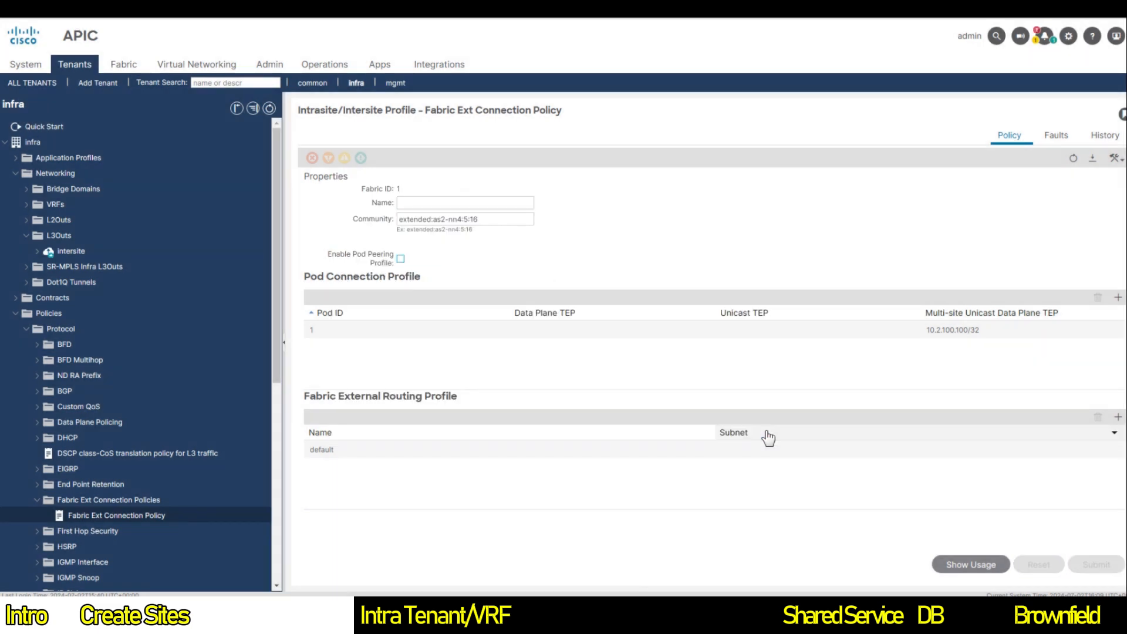
# Step: Reopen the intersite L3Out summary and expand its contents and external EPGs
pyautogui.click(469, 330)
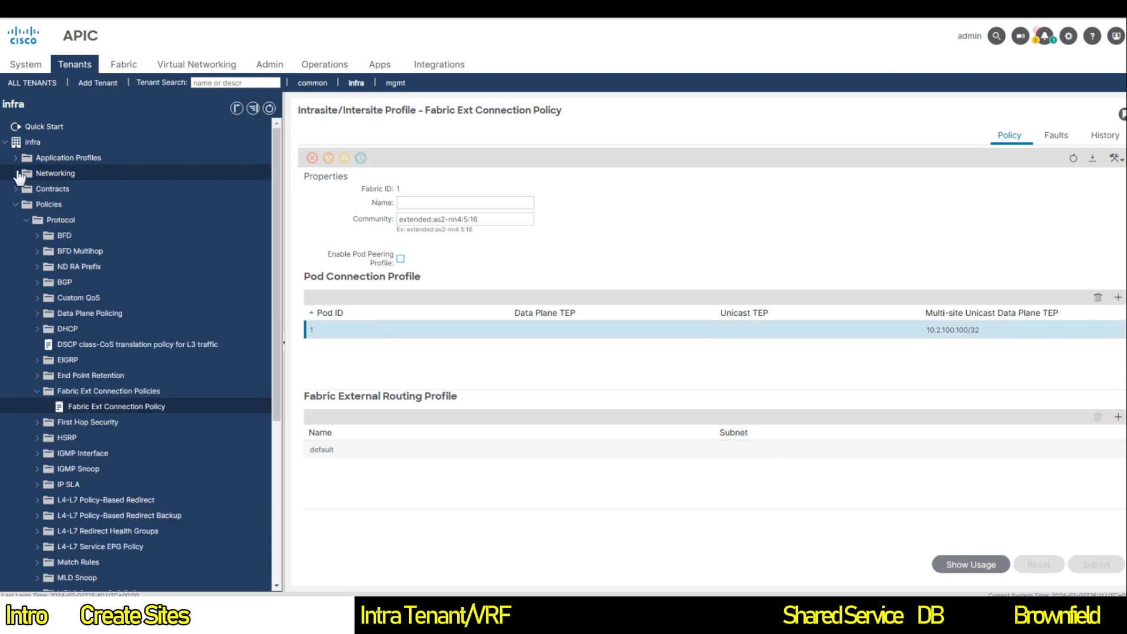
pyautogui.click(16, 173)
pyautogui.click(16, 173)
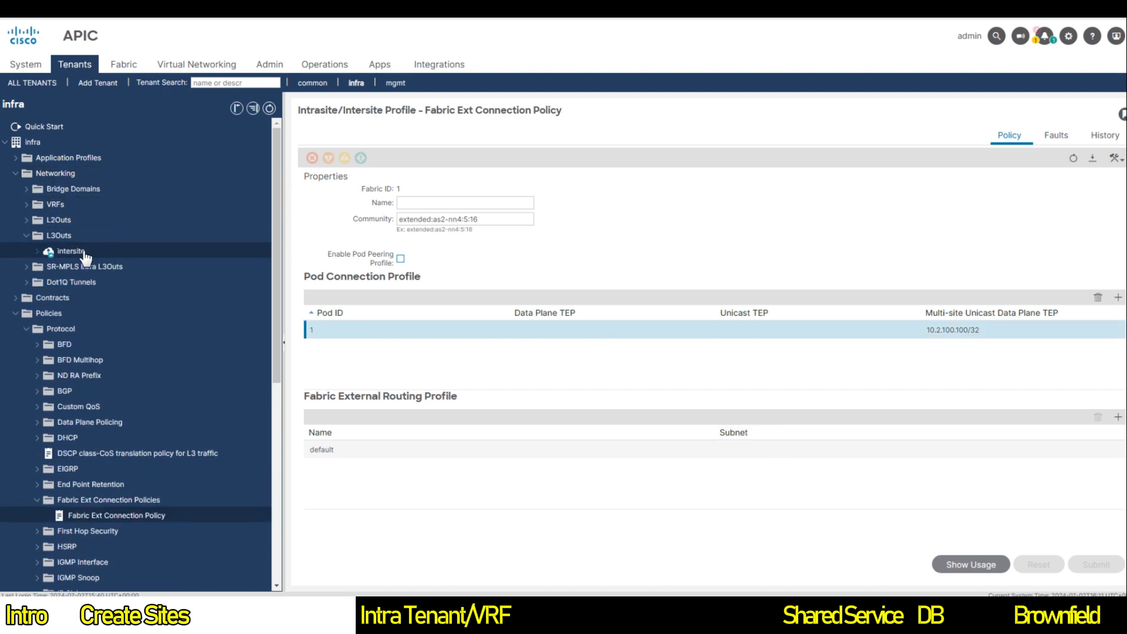
pyautogui.click(51, 251)
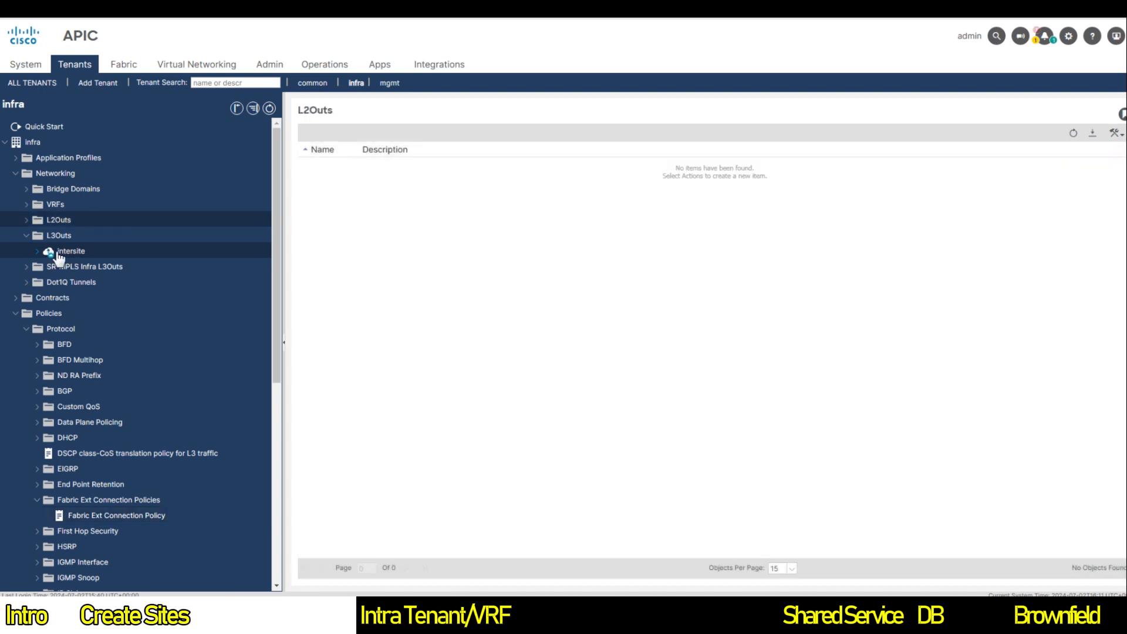
pyautogui.click(56, 252)
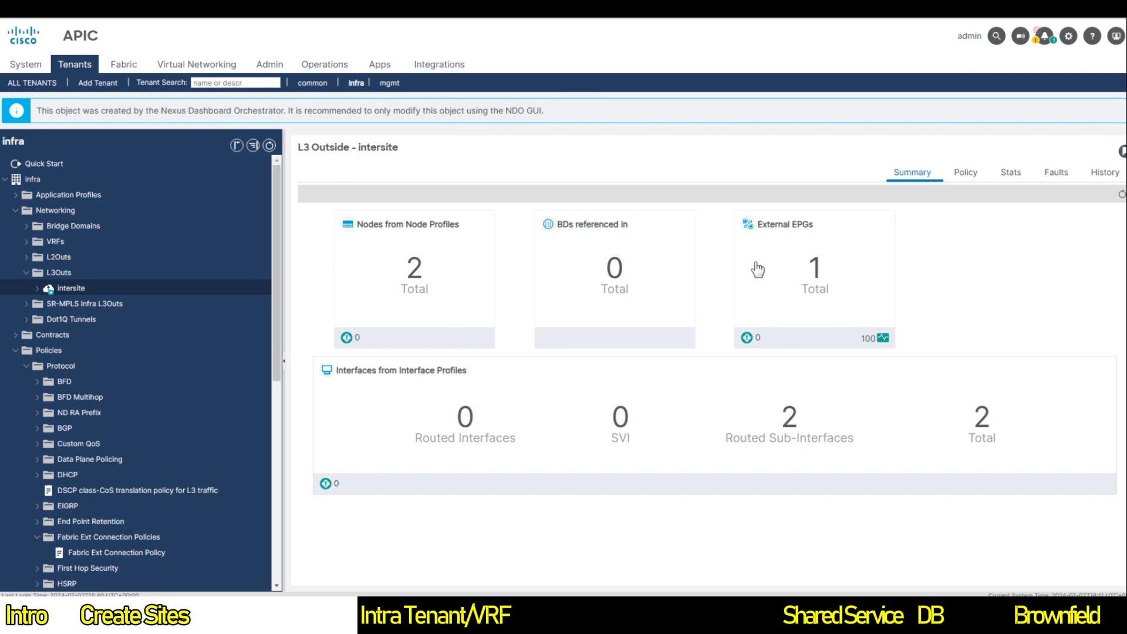
pyautogui.click(37, 288)
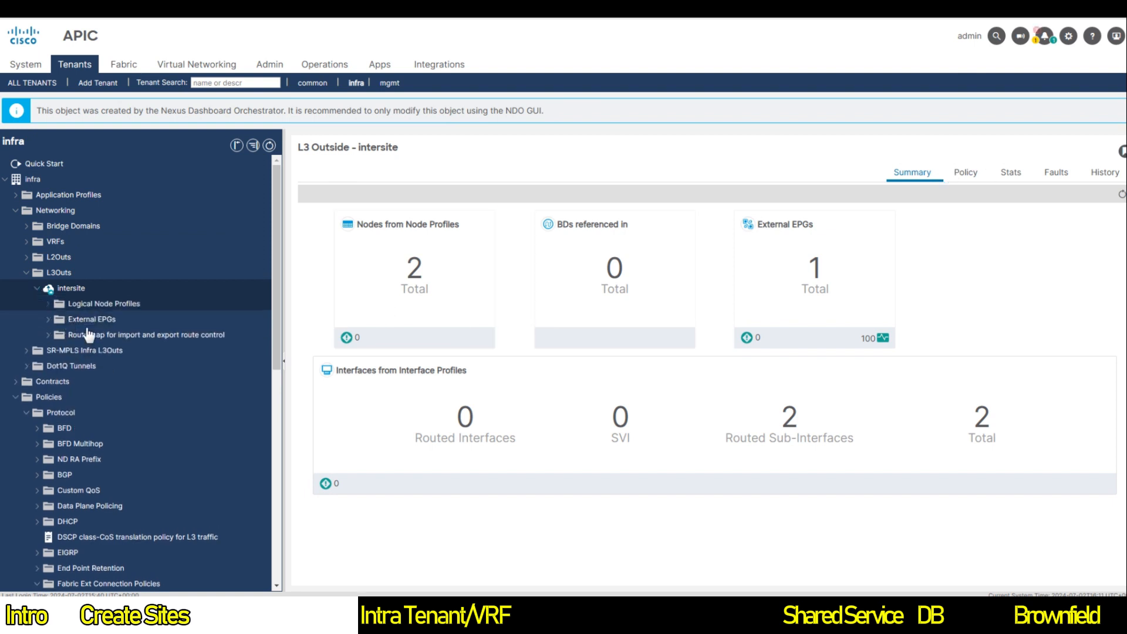
pyautogui.click(47, 320)
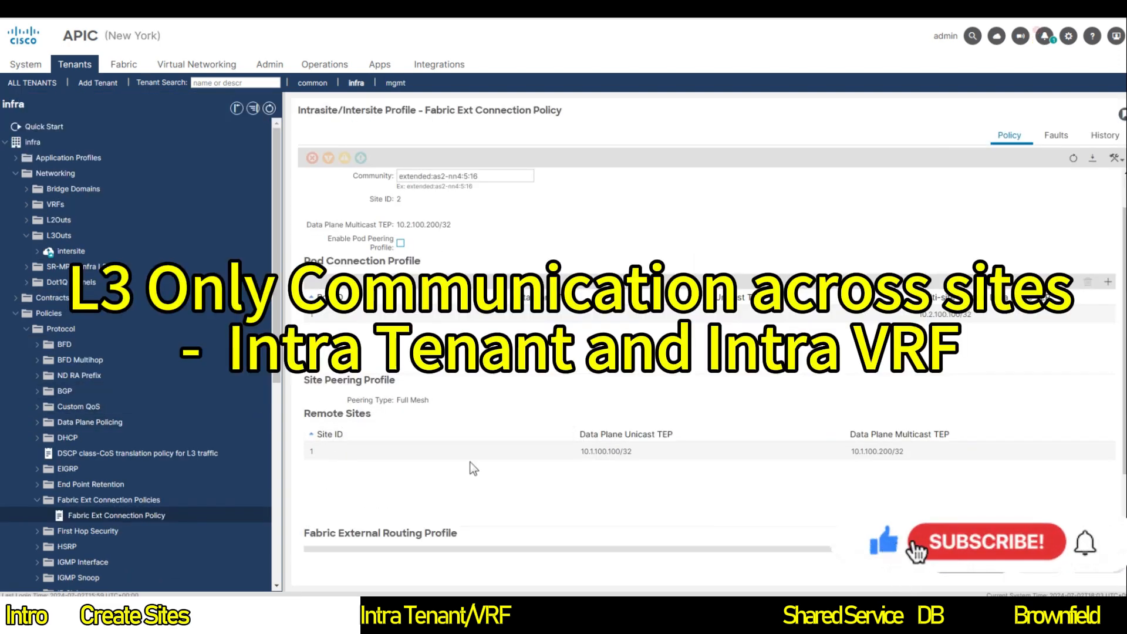
# Step: On the San Francisco APIC, view the Fabric Membership list of registered nodes
pyautogui.click(348, 455)
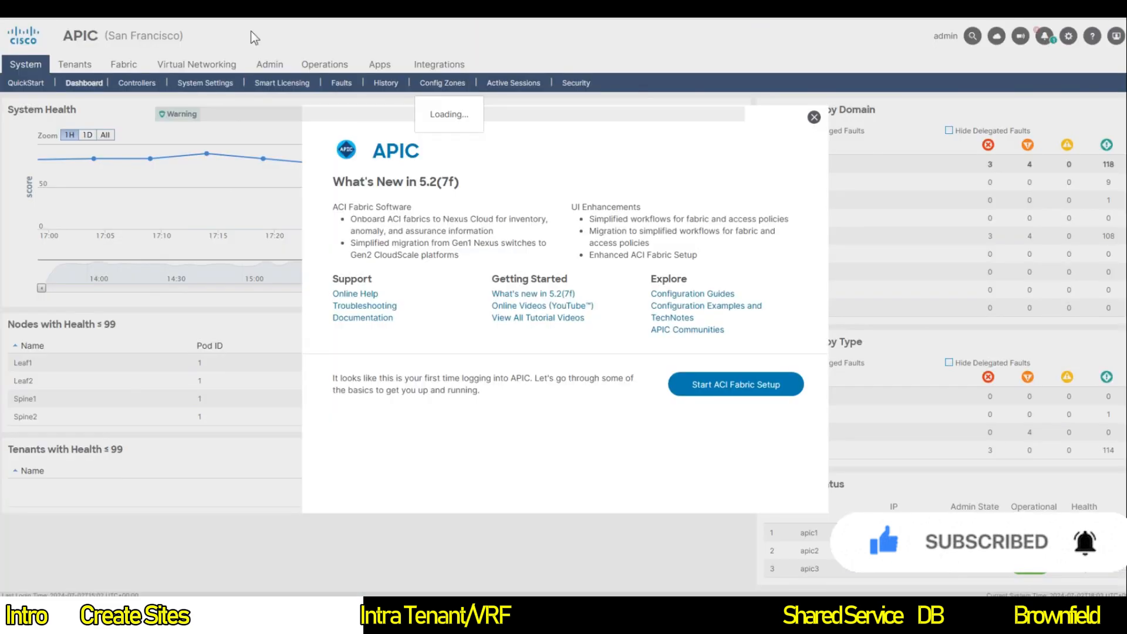
pyautogui.click(814, 116)
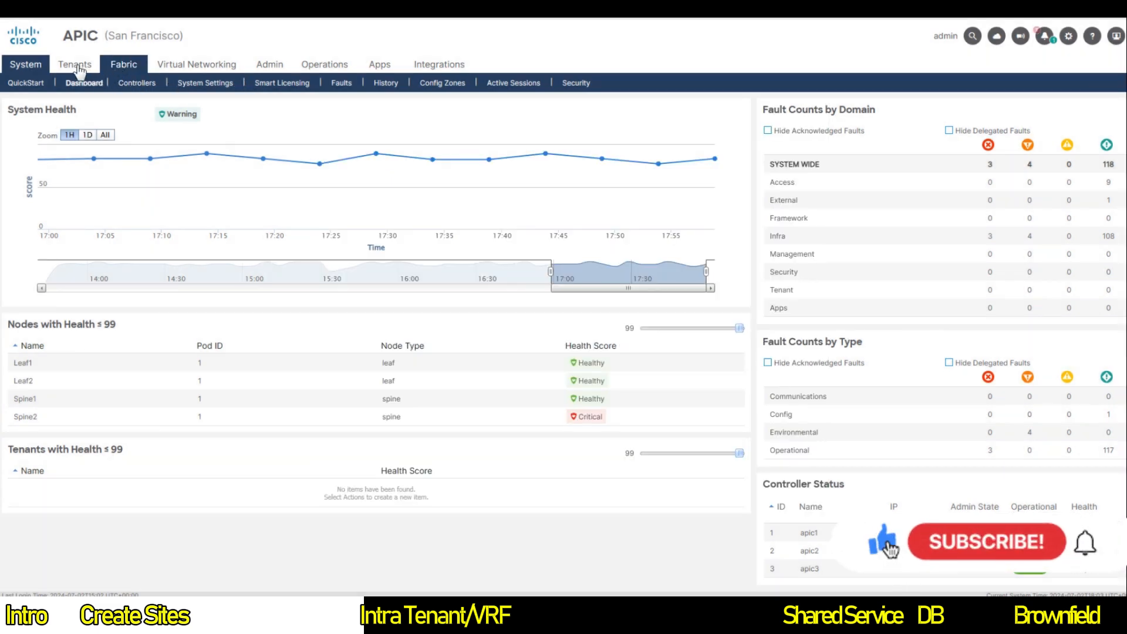
pyautogui.click(122, 69)
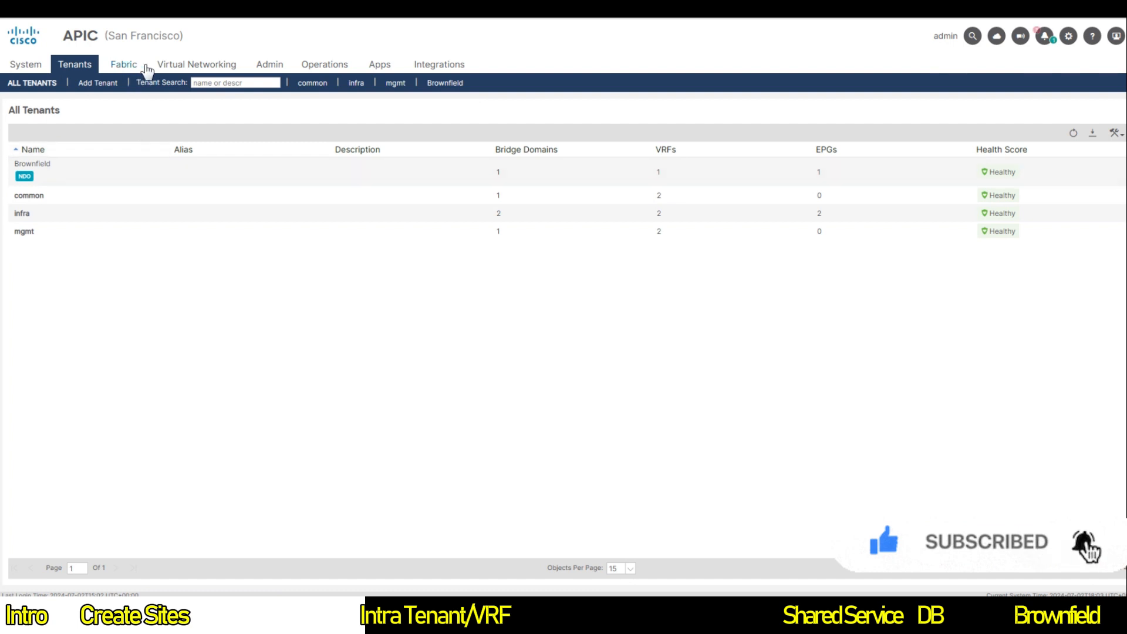
pyautogui.click(124, 66)
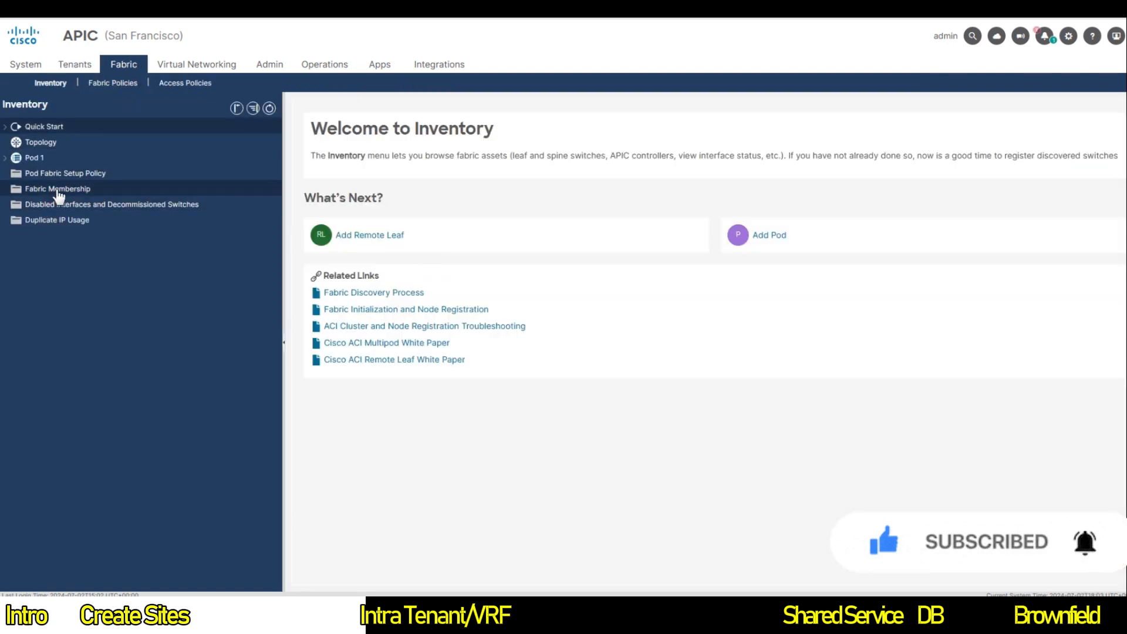
pyautogui.click(99, 193)
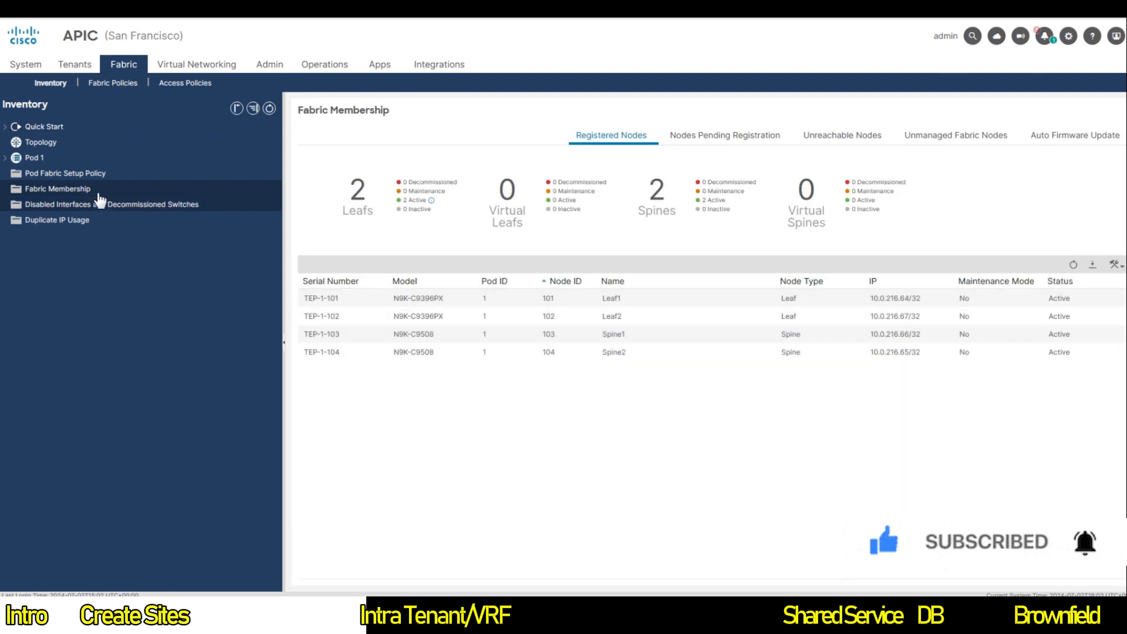
# Step: Browse the Access Policies overview and global policies, then list all tenants
pyautogui.click(179, 84)
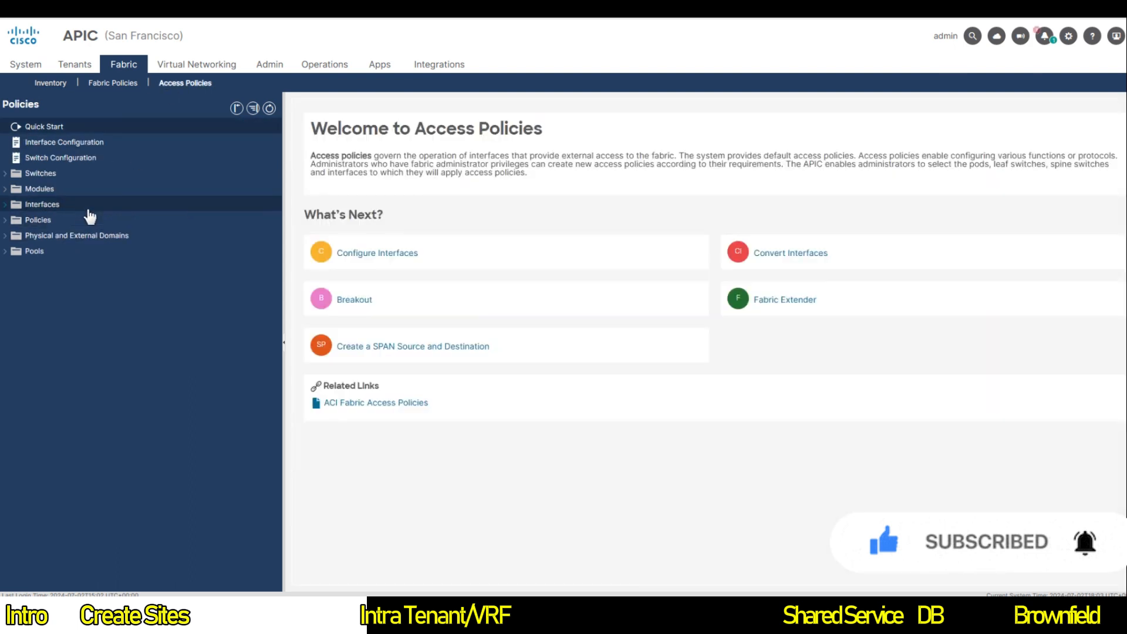
pyautogui.click(38, 219)
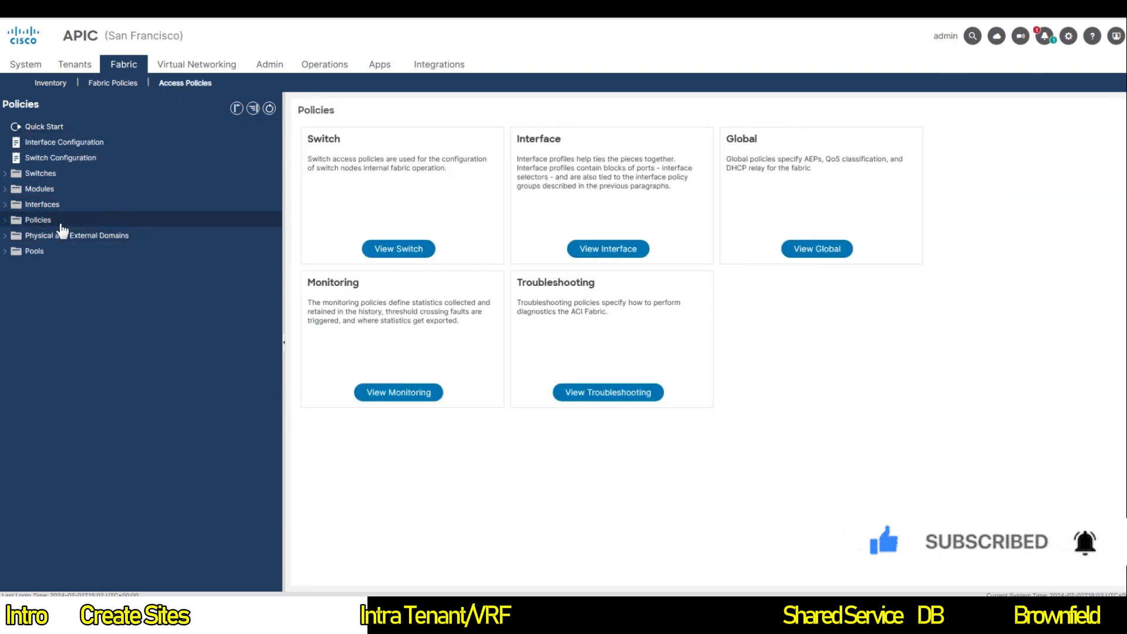
pyautogui.click(7, 221)
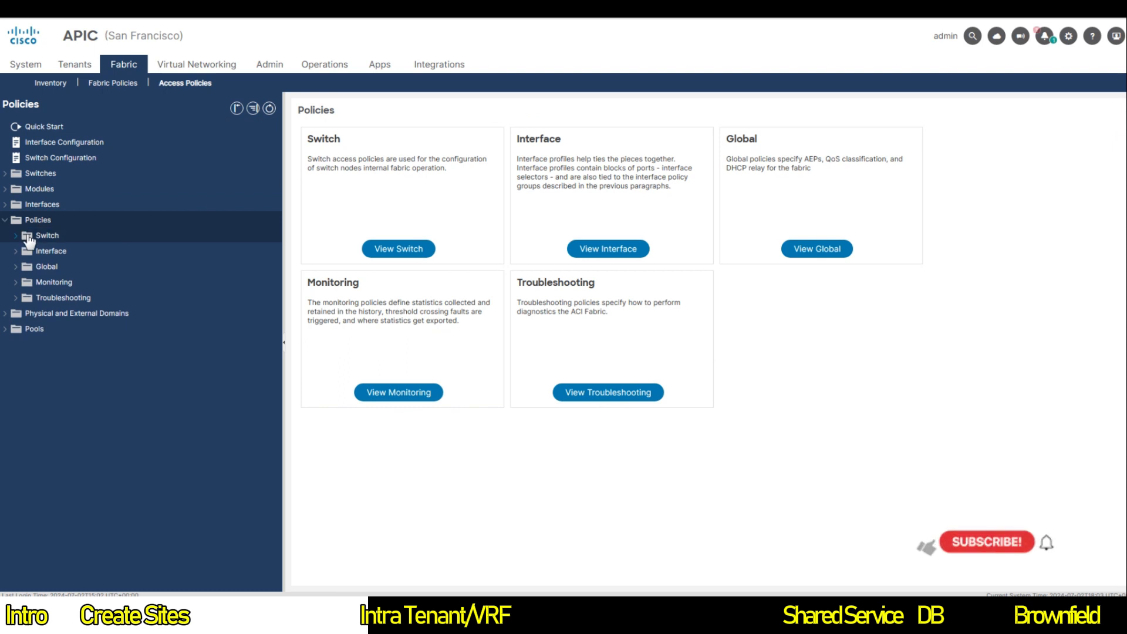
pyautogui.click(16, 266)
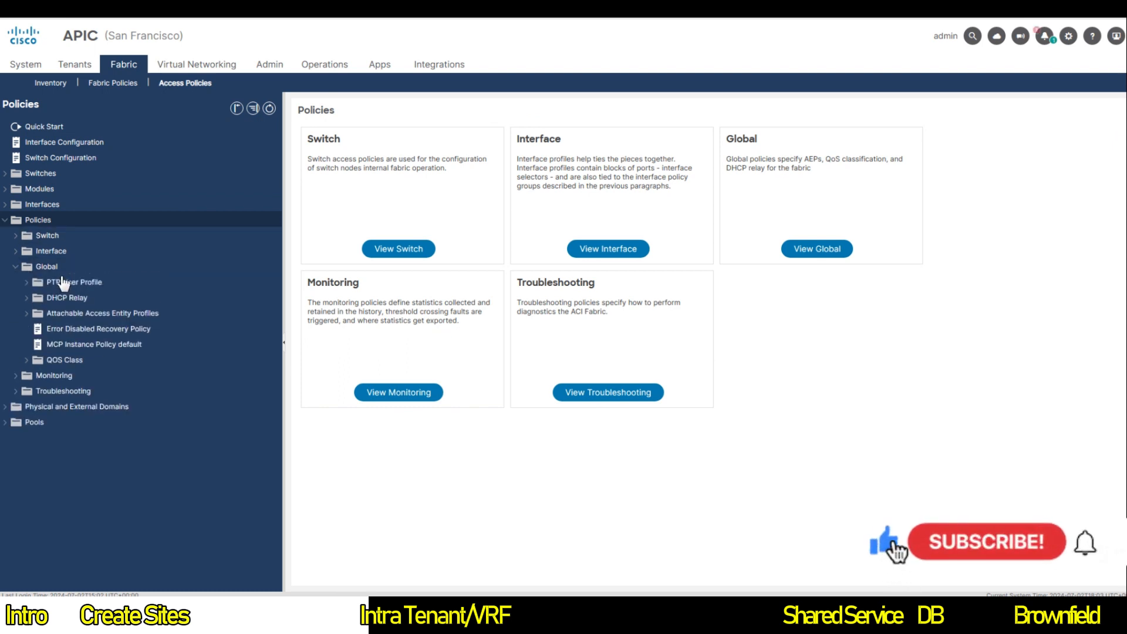
pyautogui.click(16, 267)
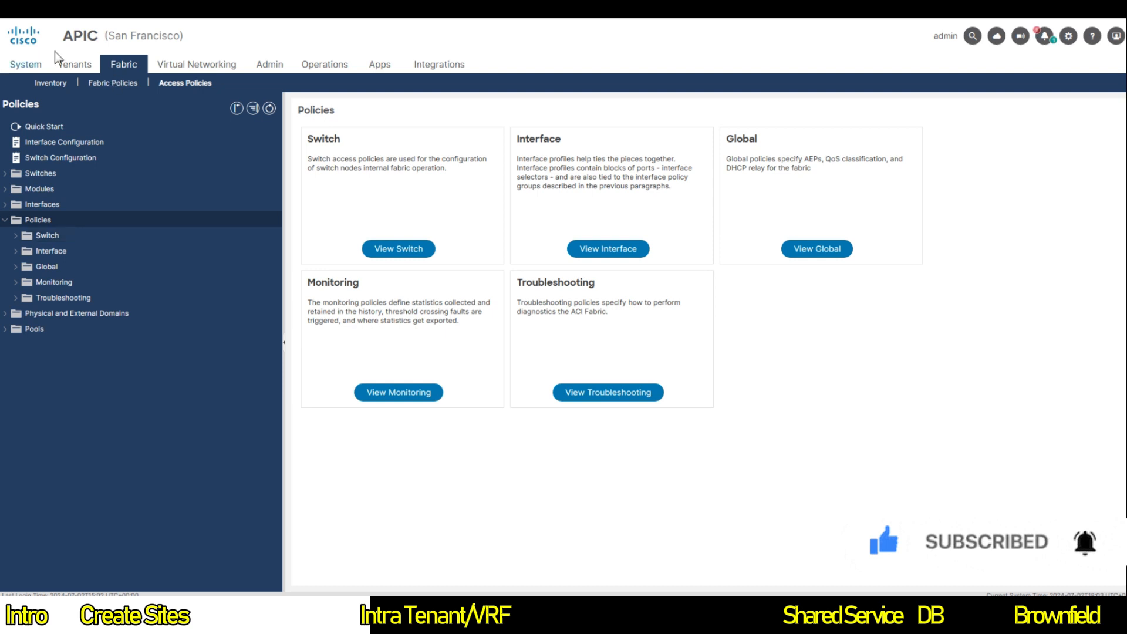
pyautogui.click(64, 67)
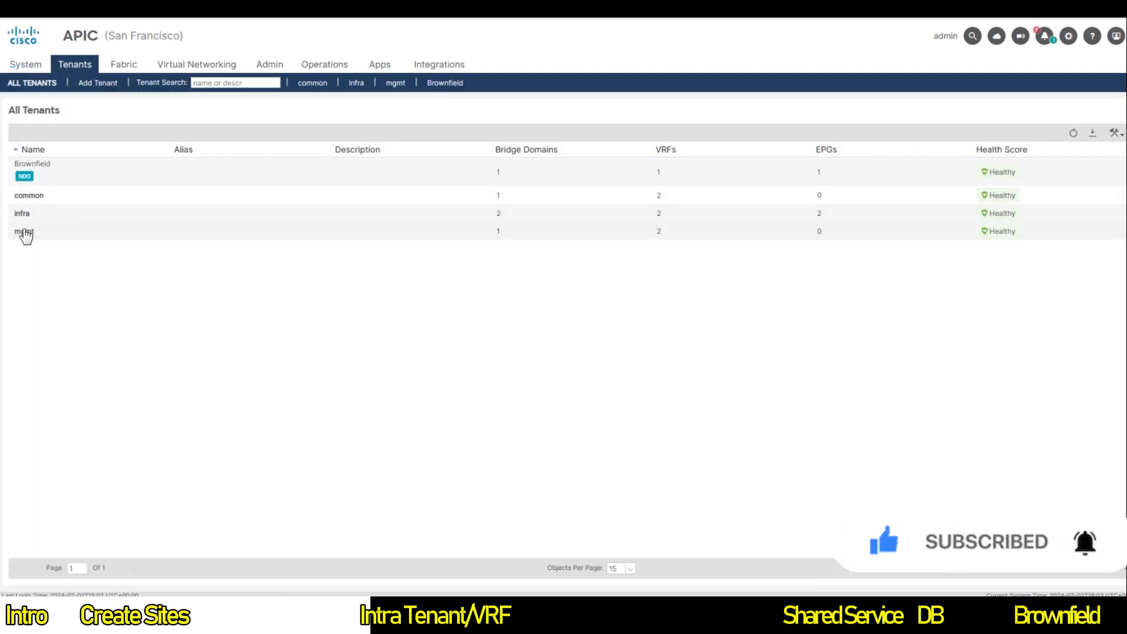
# Step: Open San Francisco's infra tenant and its Protocol > Fabric Ext Connection Policy
pyautogui.doubleClick(24, 214)
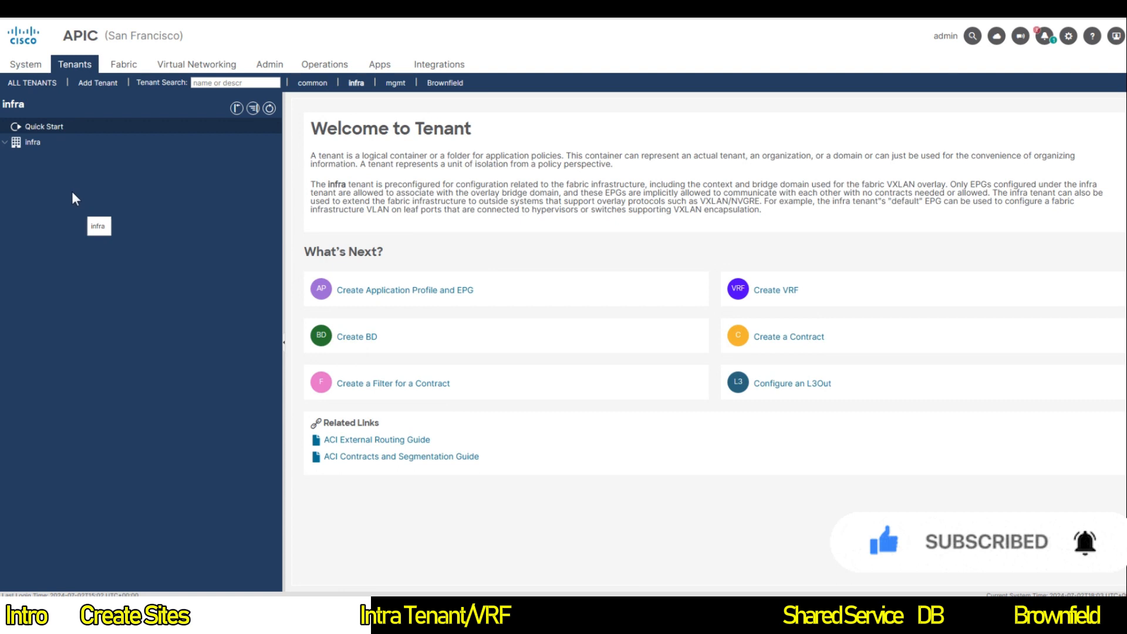
pyautogui.click(19, 147)
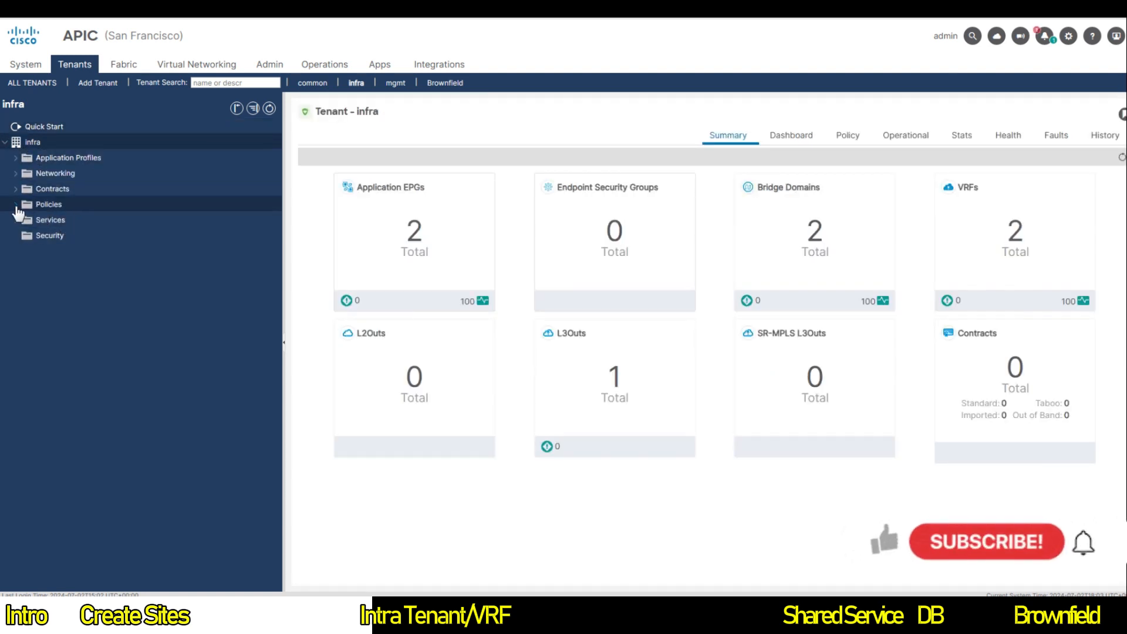
pyautogui.click(16, 206)
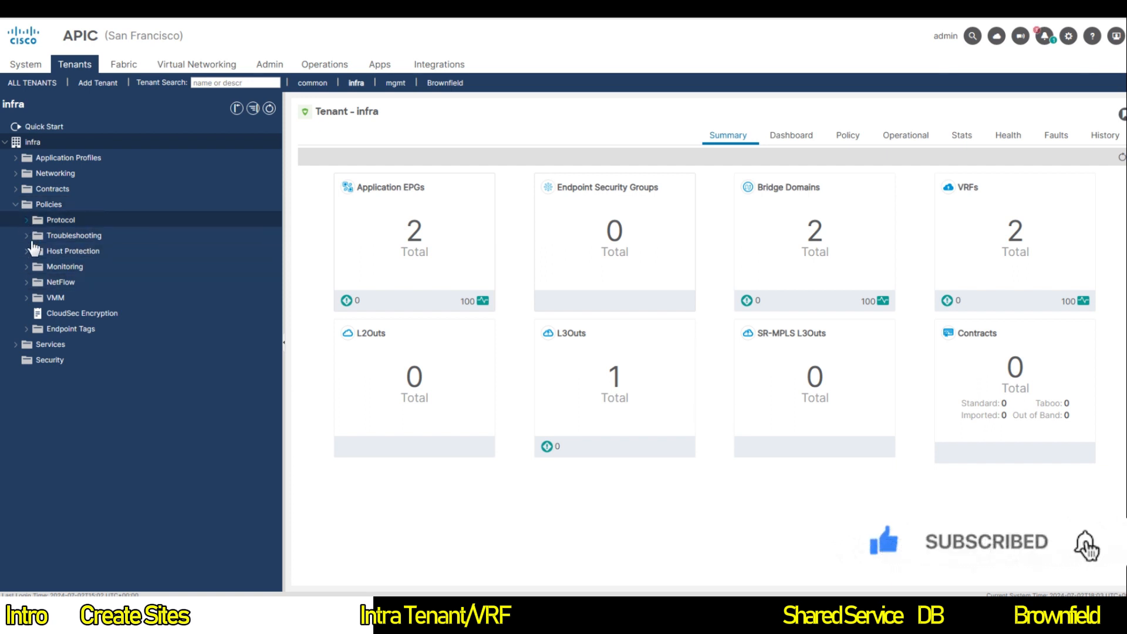
pyautogui.click(27, 222)
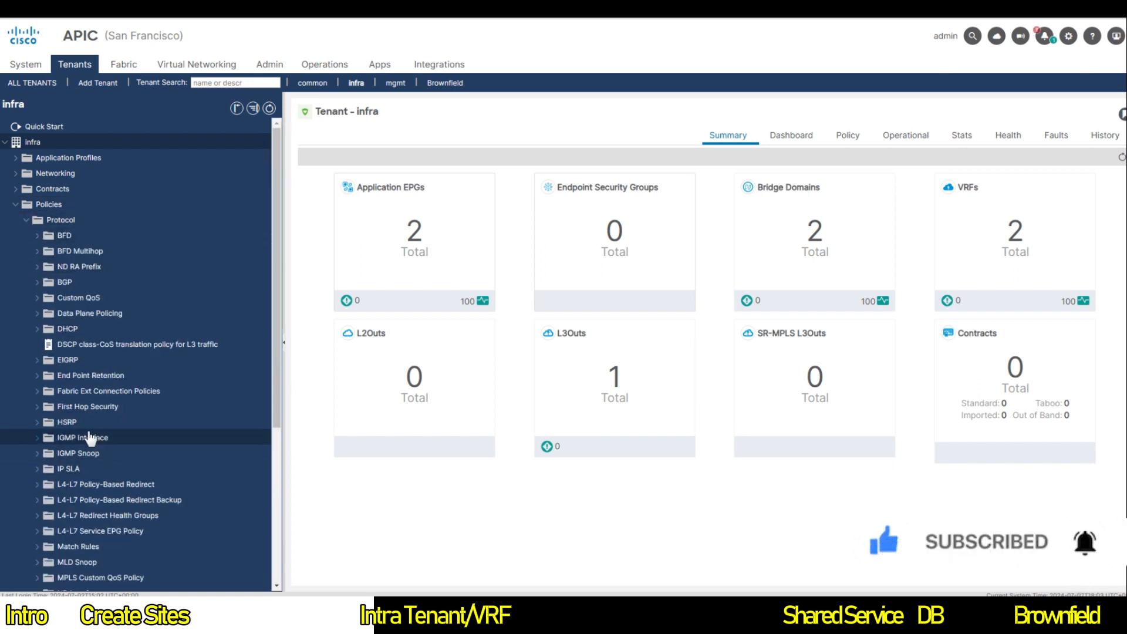
pyautogui.click(38, 391)
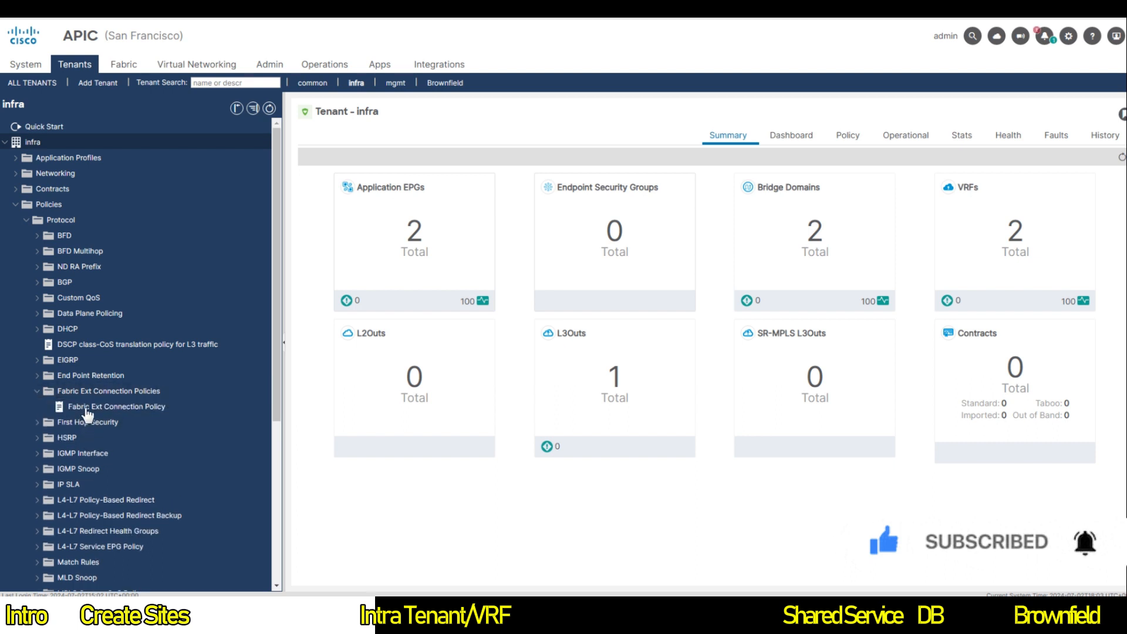
pyautogui.click(86, 408)
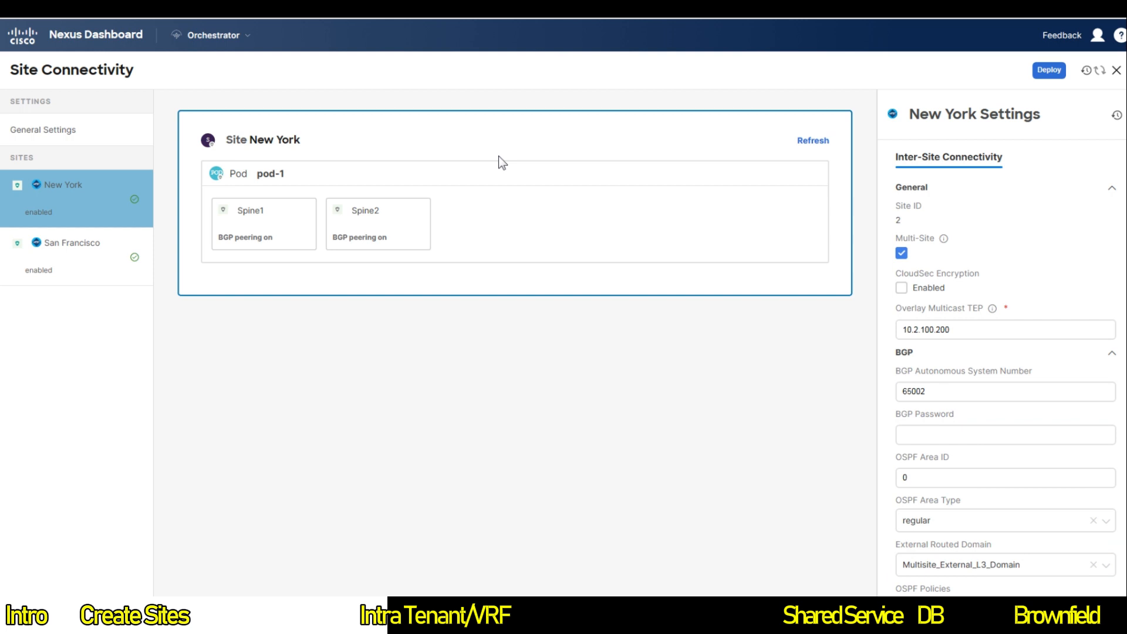
# Step: Navigate to Application Management > Tenants in the Orchestrator
pyautogui.click(223, 43)
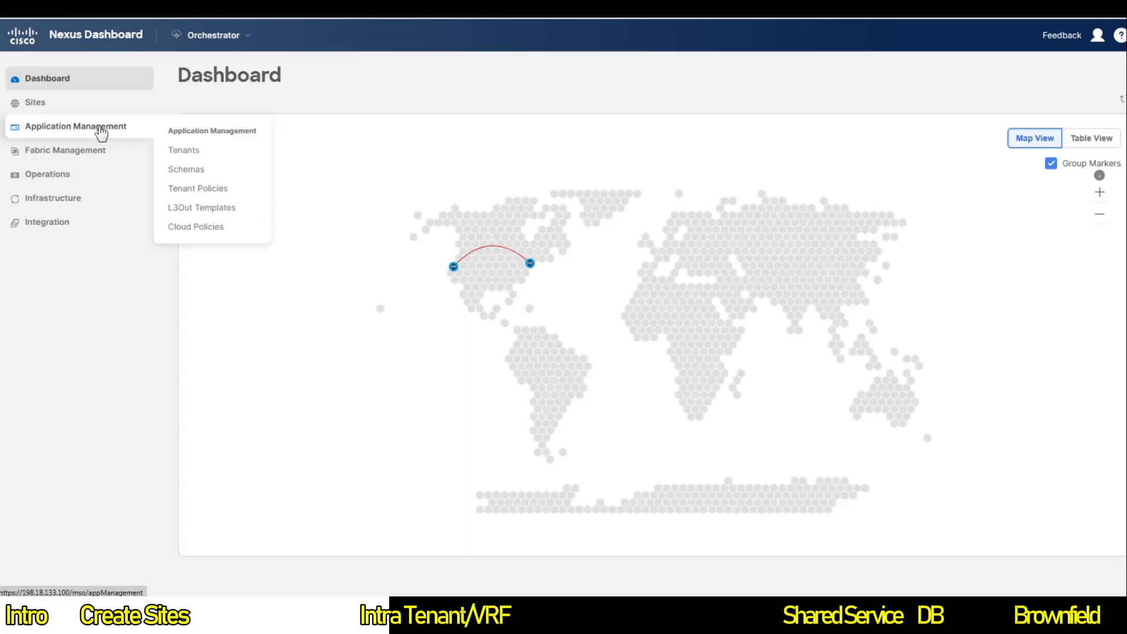
pyautogui.click(182, 156)
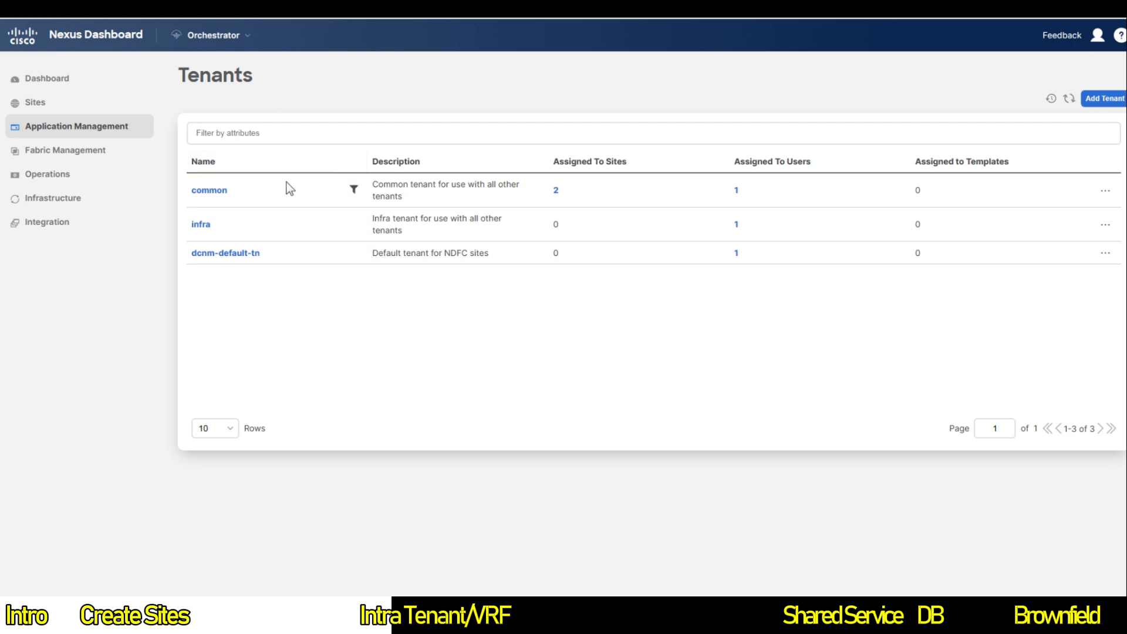
# Step: Add tenant Pseudoco associated with both New York and San Francisco, and save
pyautogui.click(1104, 98)
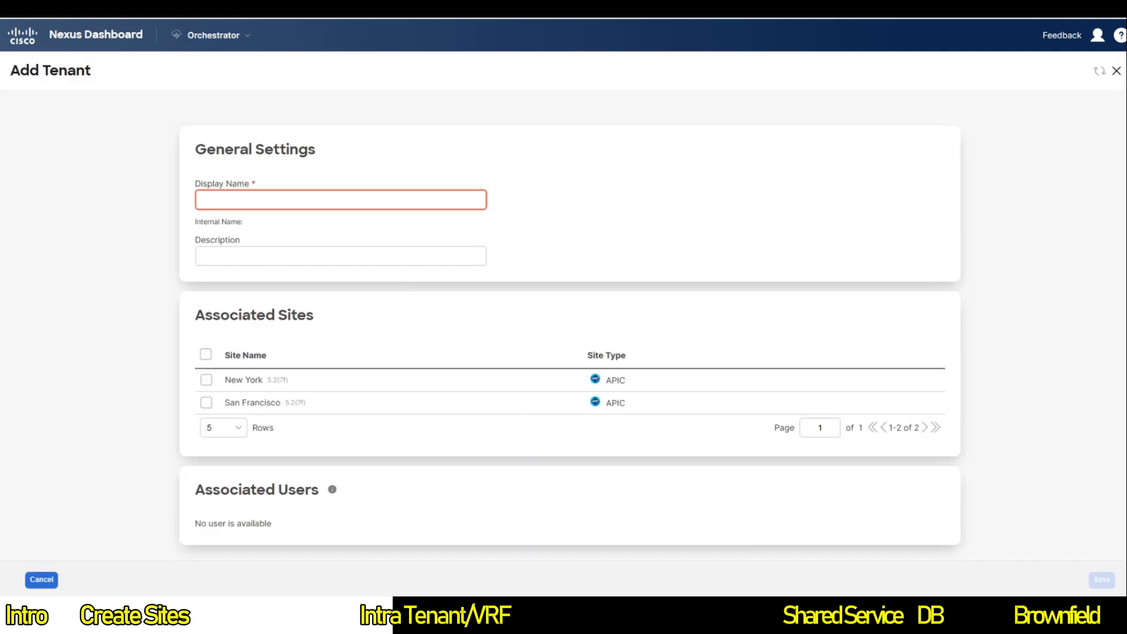
pyautogui.write('Preseu')
pyautogui.press('BackSpace')
pyautogui.write('se')
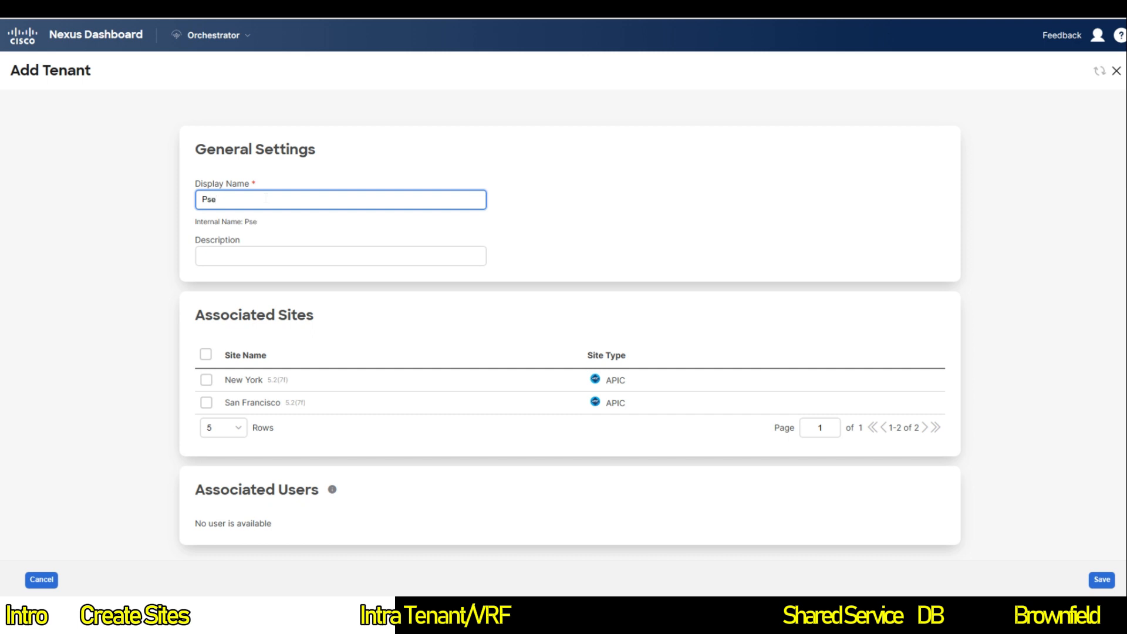
pyautogui.write('udoco')
pyautogui.click(205, 356)
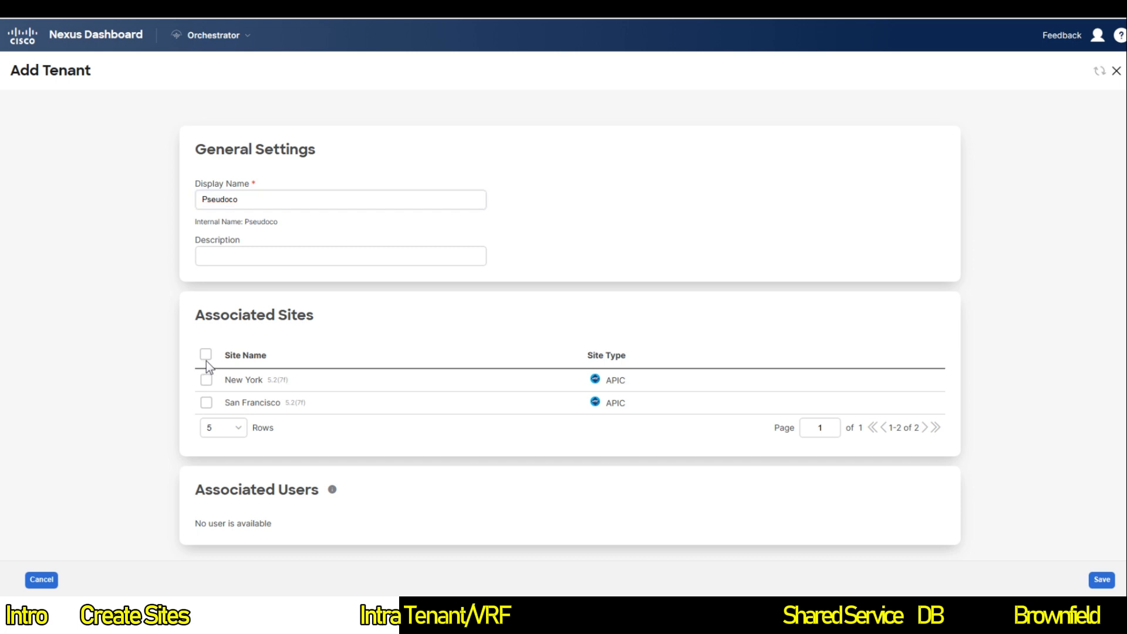
pyautogui.scroll(-1, 470, 423)
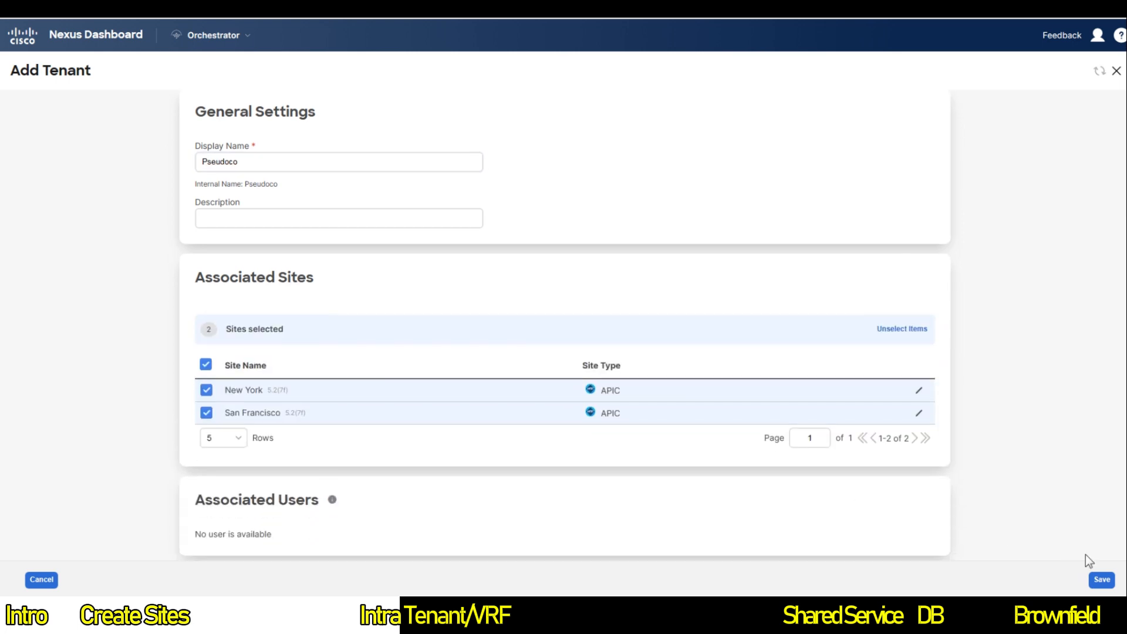
pyautogui.click(1102, 580)
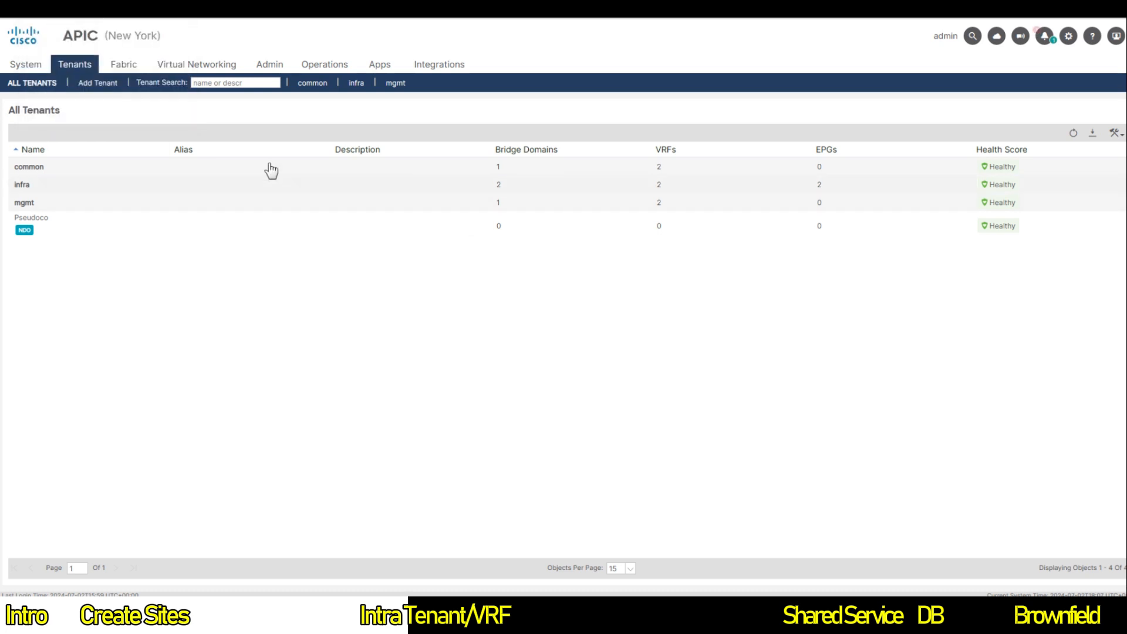
# Step: Open the Pseudoco tenant and check the banner noting NDO created it
pyautogui.doubleClick(36, 230)
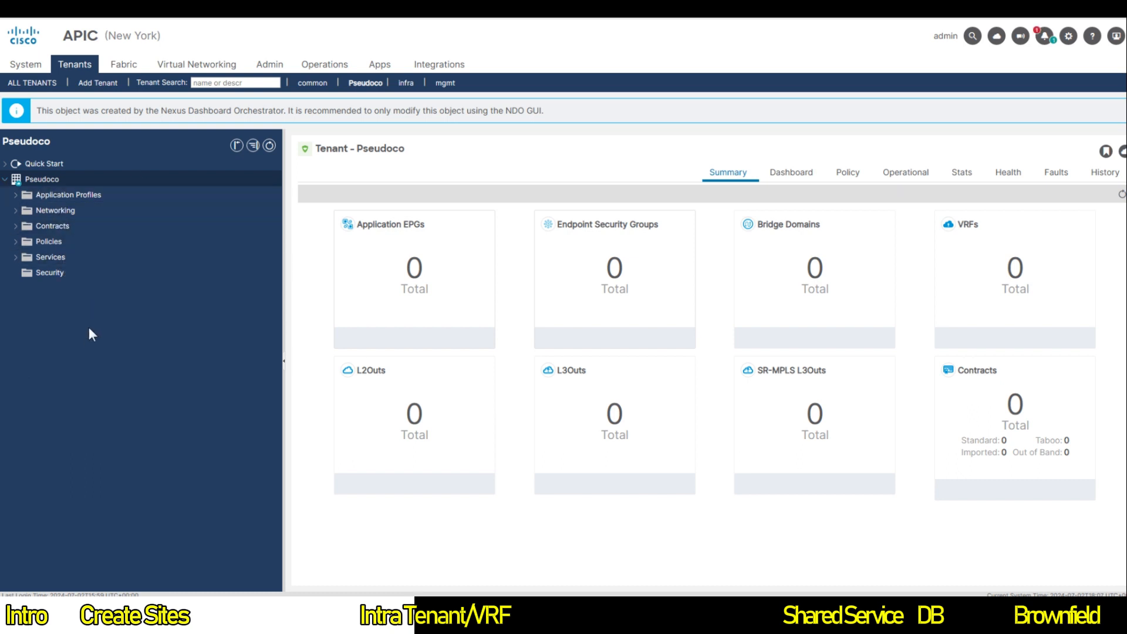
pyautogui.tripleClick(190, 113)
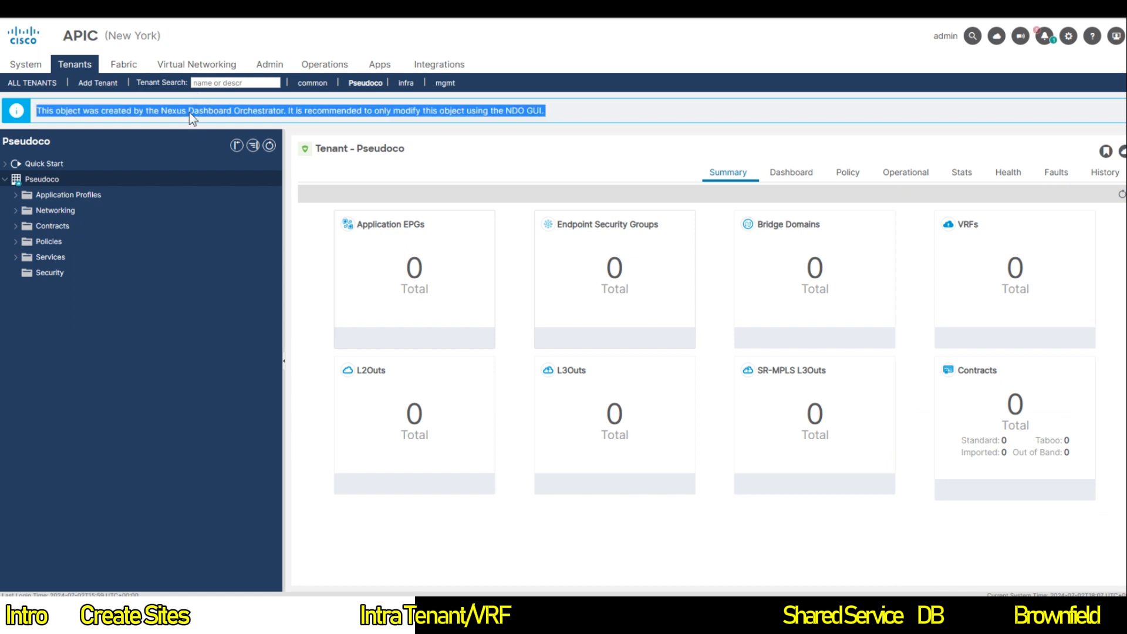
pyautogui.click(205, 125)
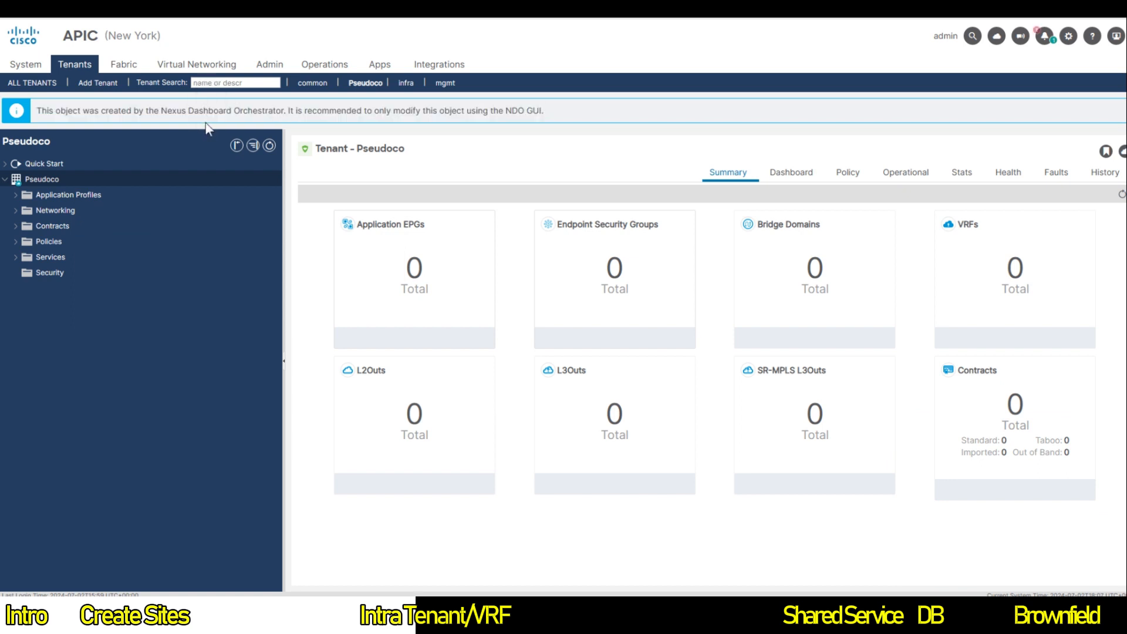
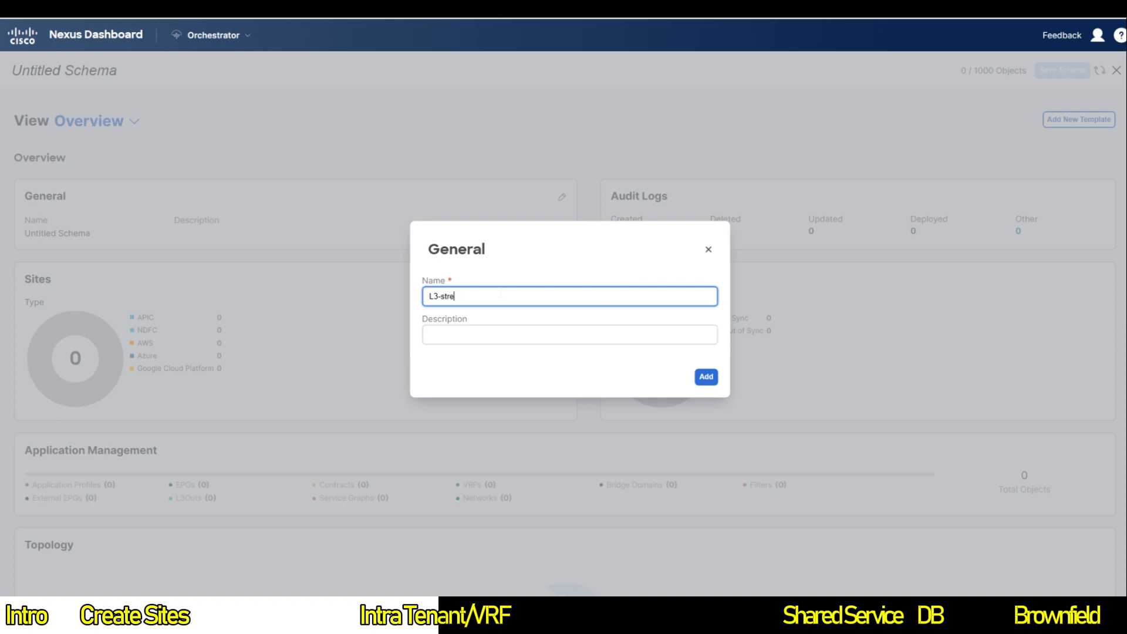
# Step: Complete the schema name as 'L3-stretch-schema' and add the schema
pyautogui.write('tch-s')
pyautogui.write('che')
pyautogui.write('-')
pyautogui.write('schema')
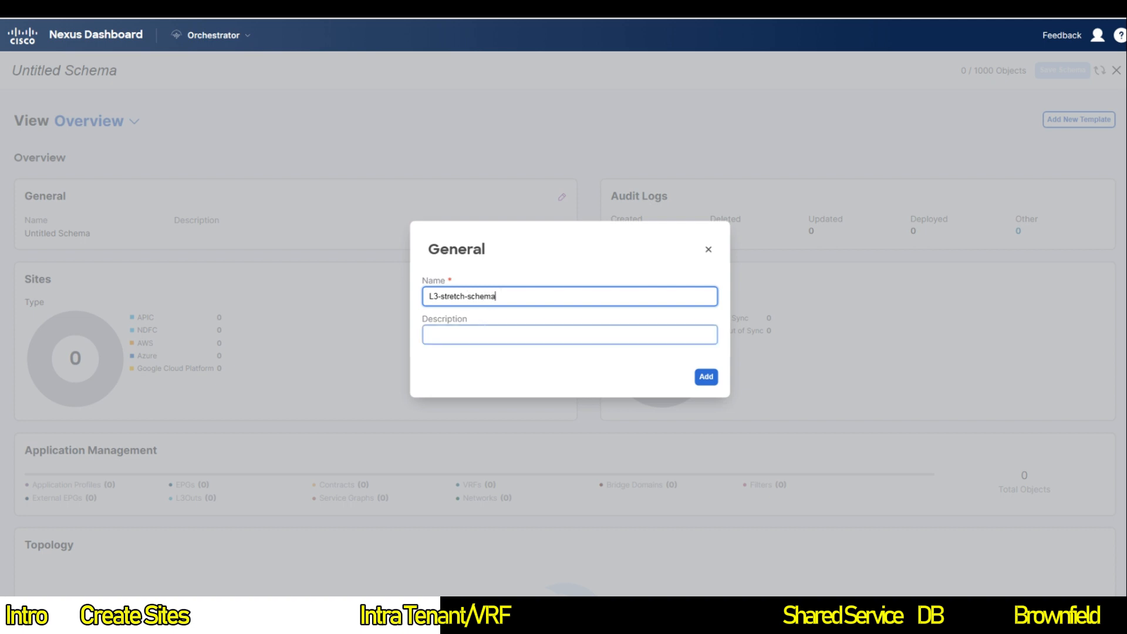
pyautogui.click(706, 376)
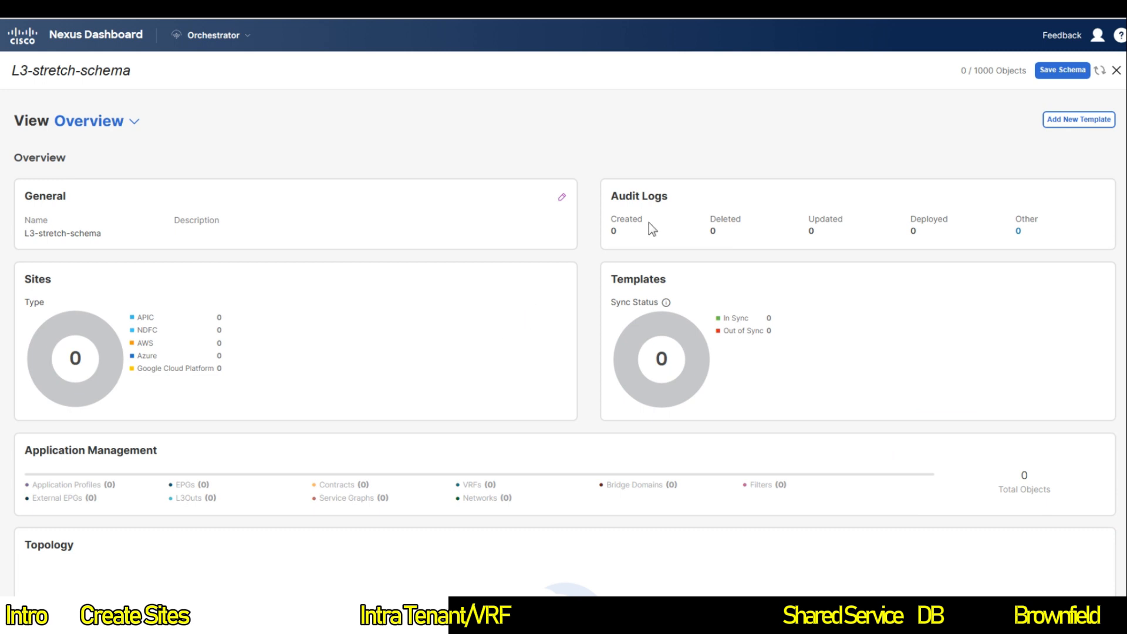
# Step: Create an ACI Multi-Cloud template, rename it 'SF and NY Template', and assign tenant Pseudoco
pyautogui.click(1087, 122)
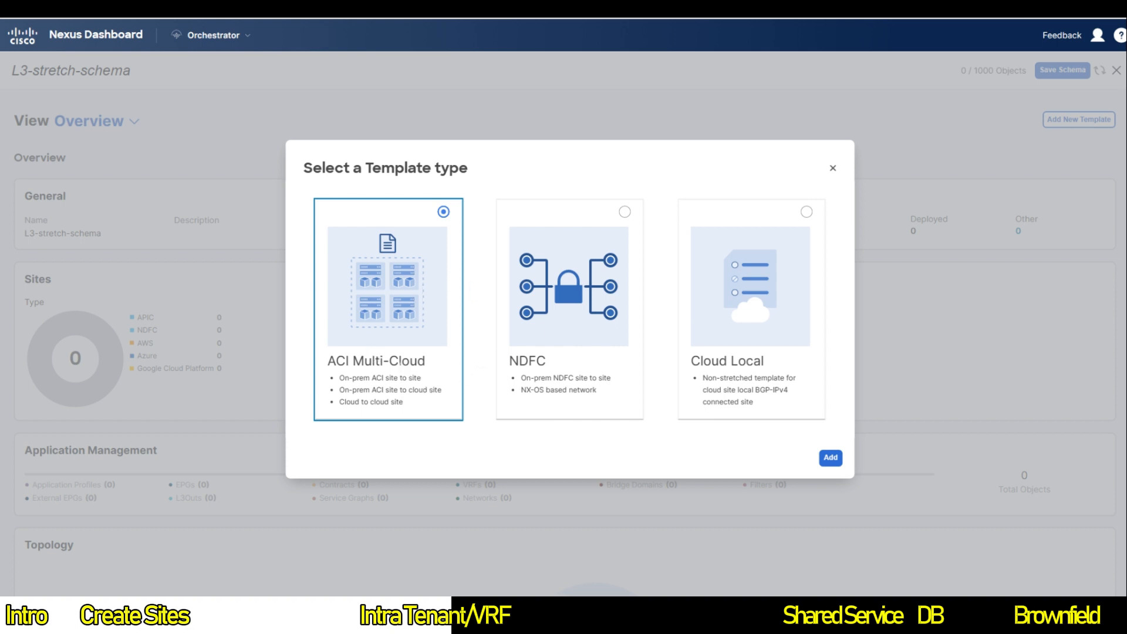
pyautogui.click(831, 458)
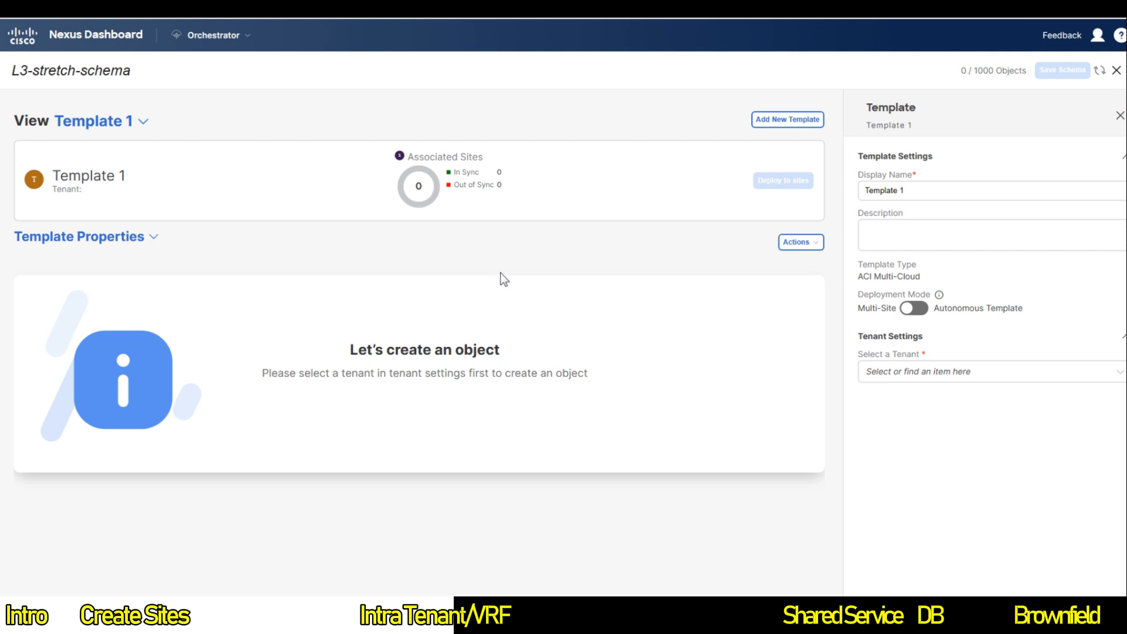
pyautogui.moveTo(904, 190); pyautogui.dragTo(863, 190)
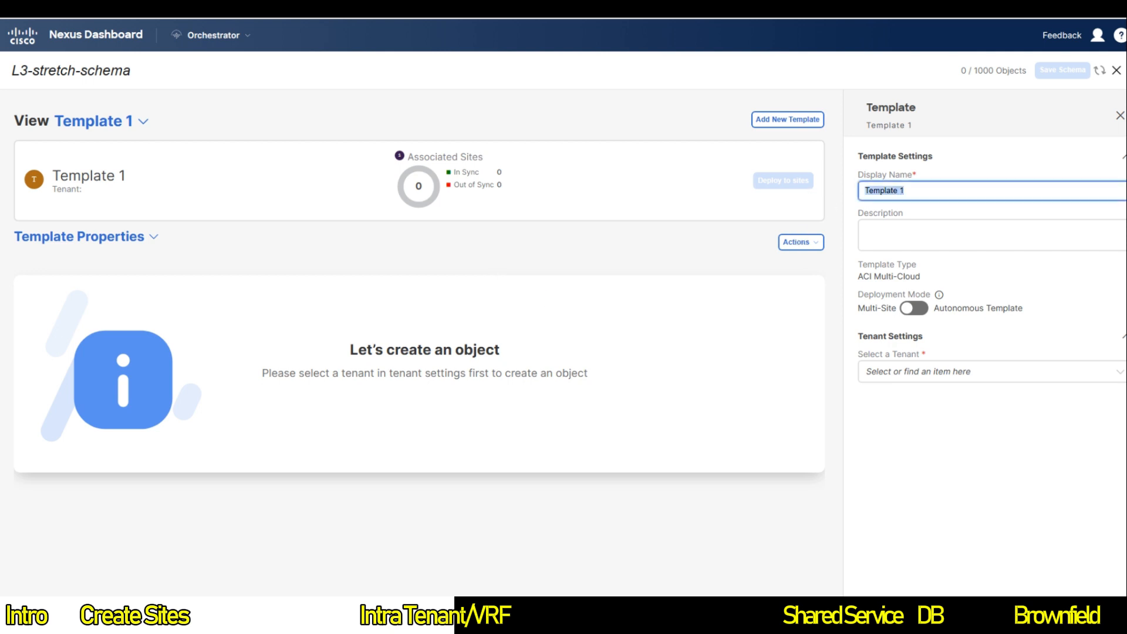
pyautogui.write('SF')
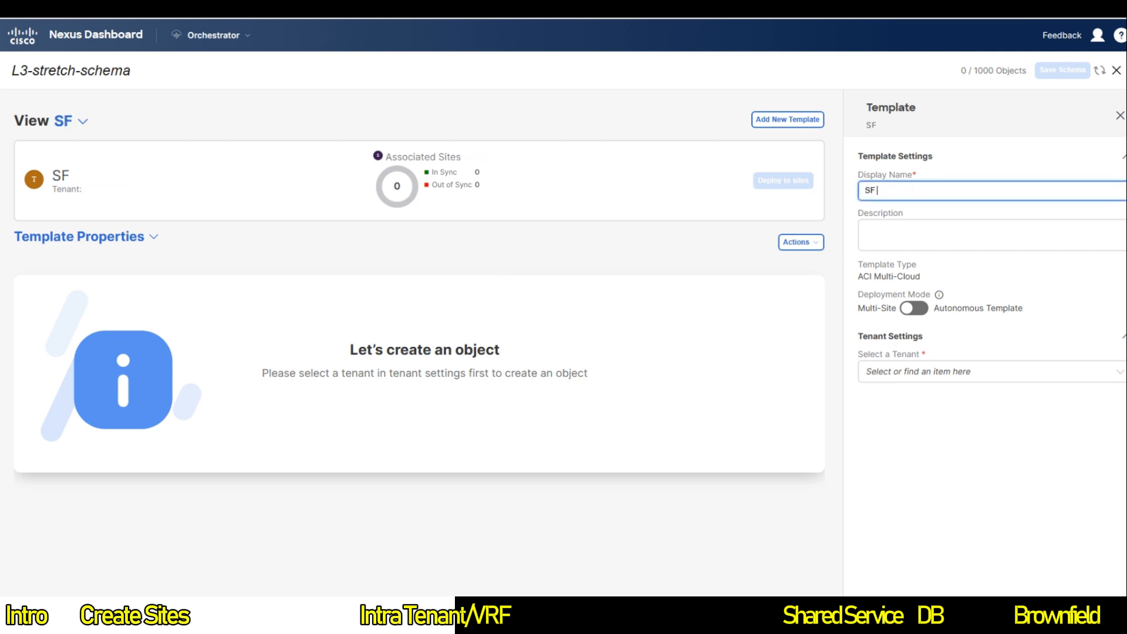
pyautogui.write(' and NY')
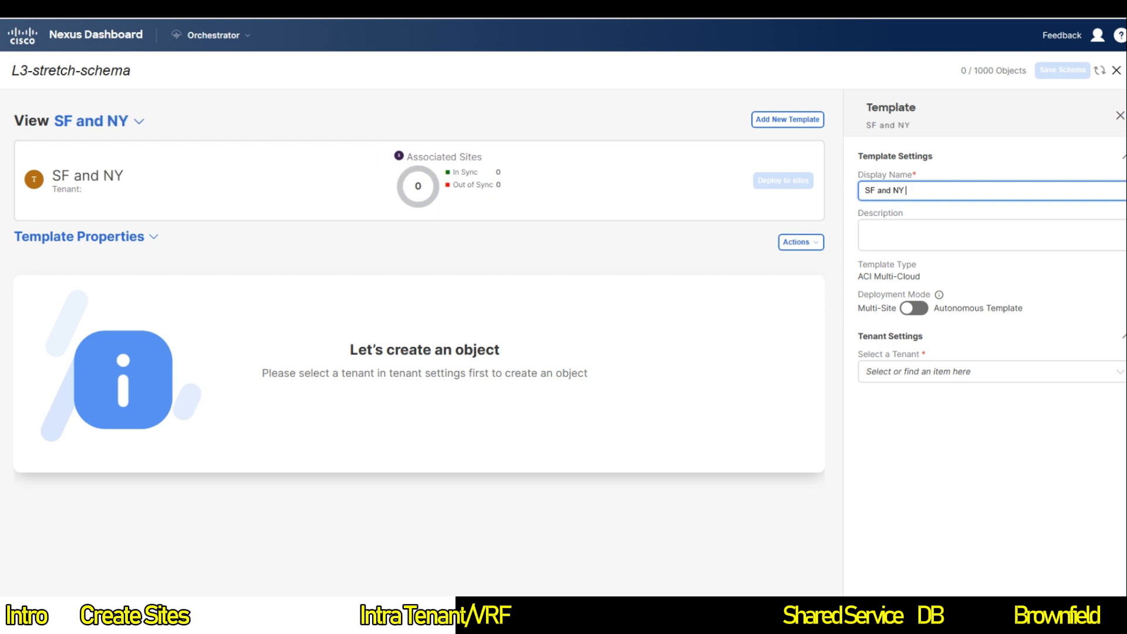
pyautogui.write(' Template')
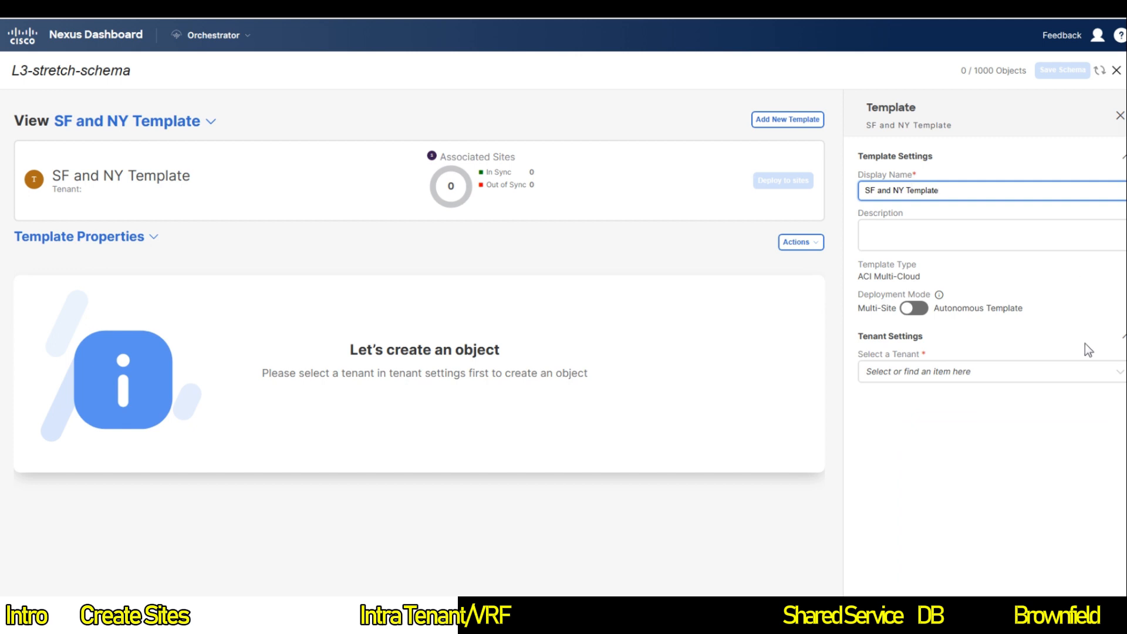
pyautogui.click(974, 373)
pyautogui.click(896, 470)
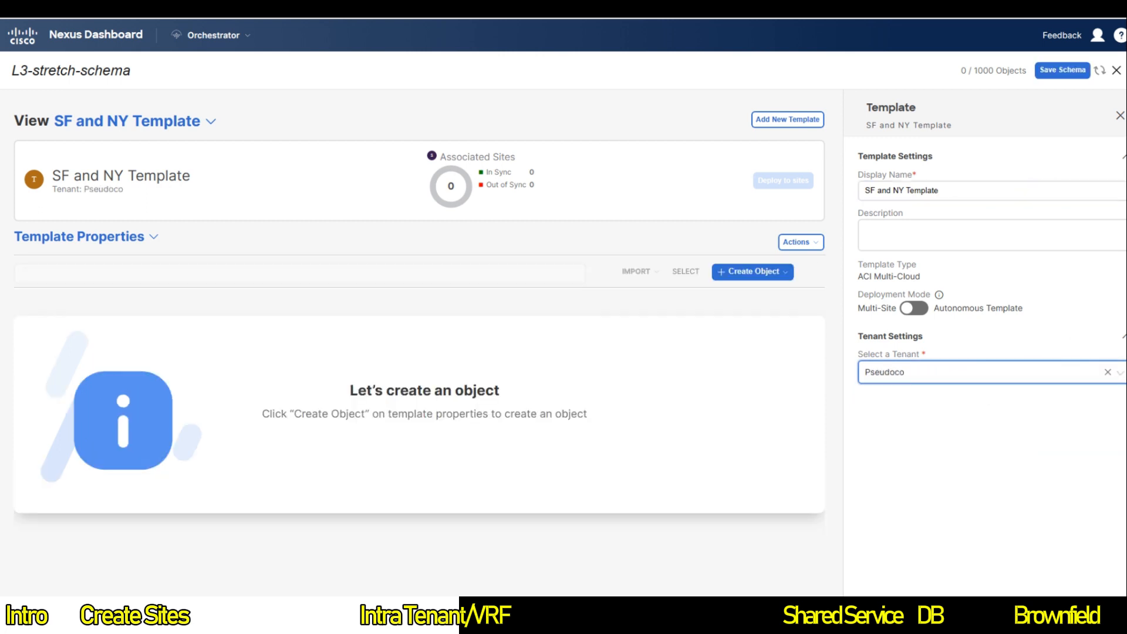
pyautogui.click(804, 252)
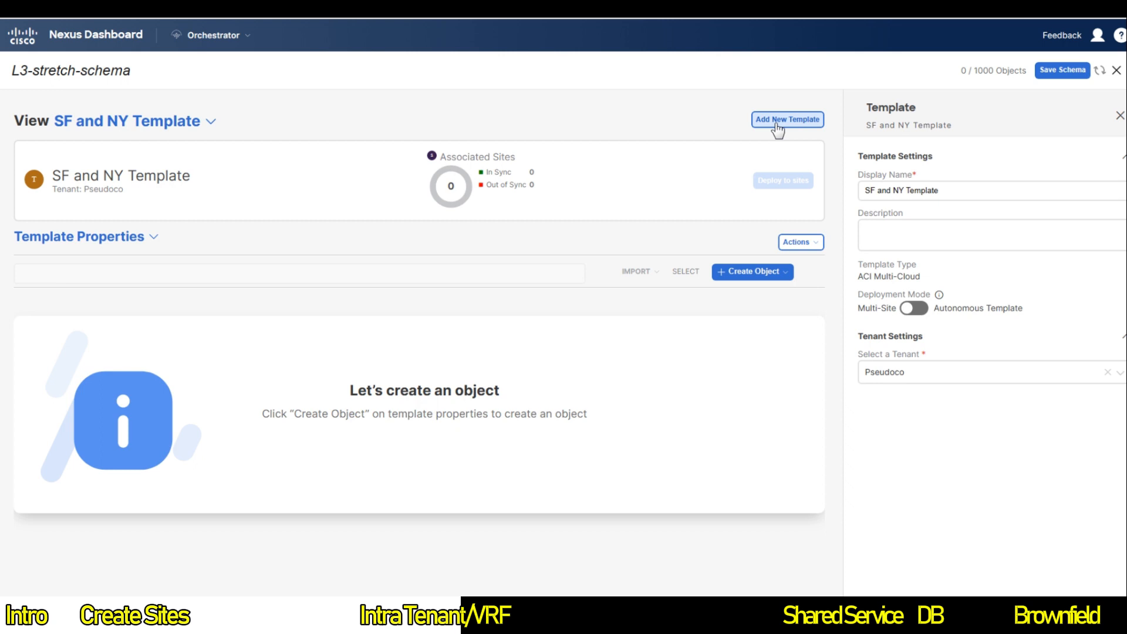
# Step: Create a VRF object in the template and rename it VRF1
pyautogui.click(782, 272)
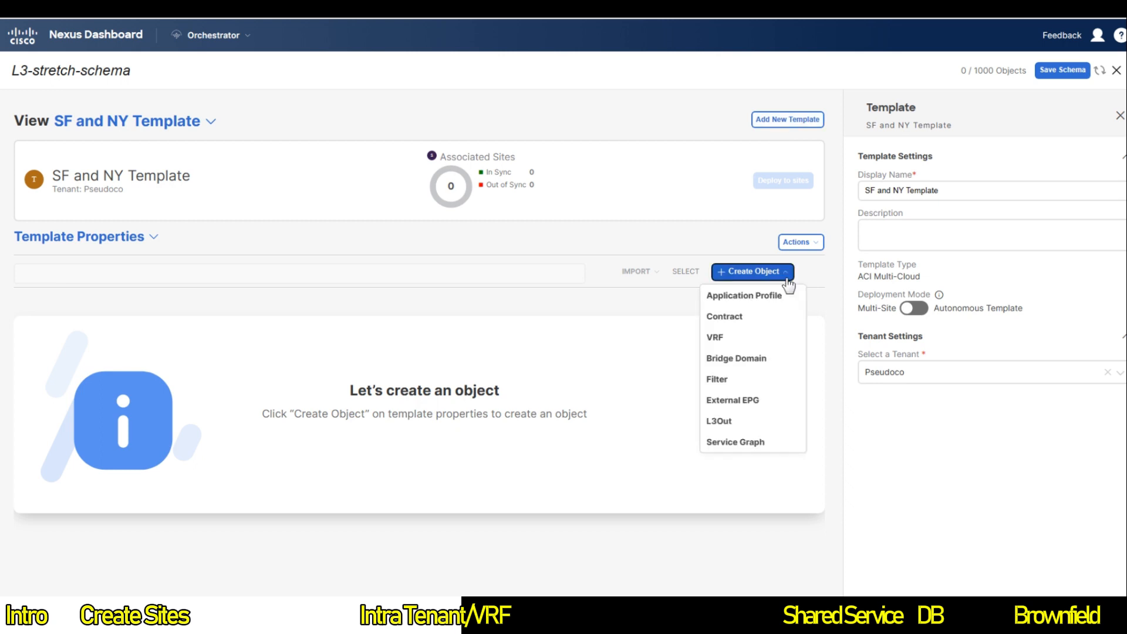
pyautogui.click(749, 335)
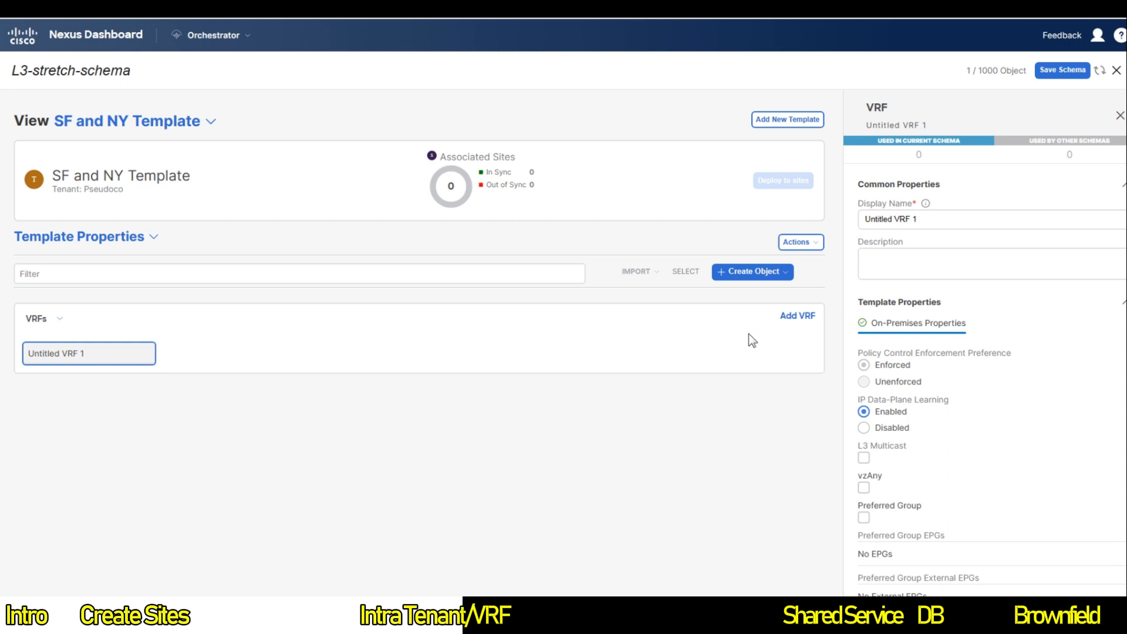
pyautogui.tripleClick(904, 218)
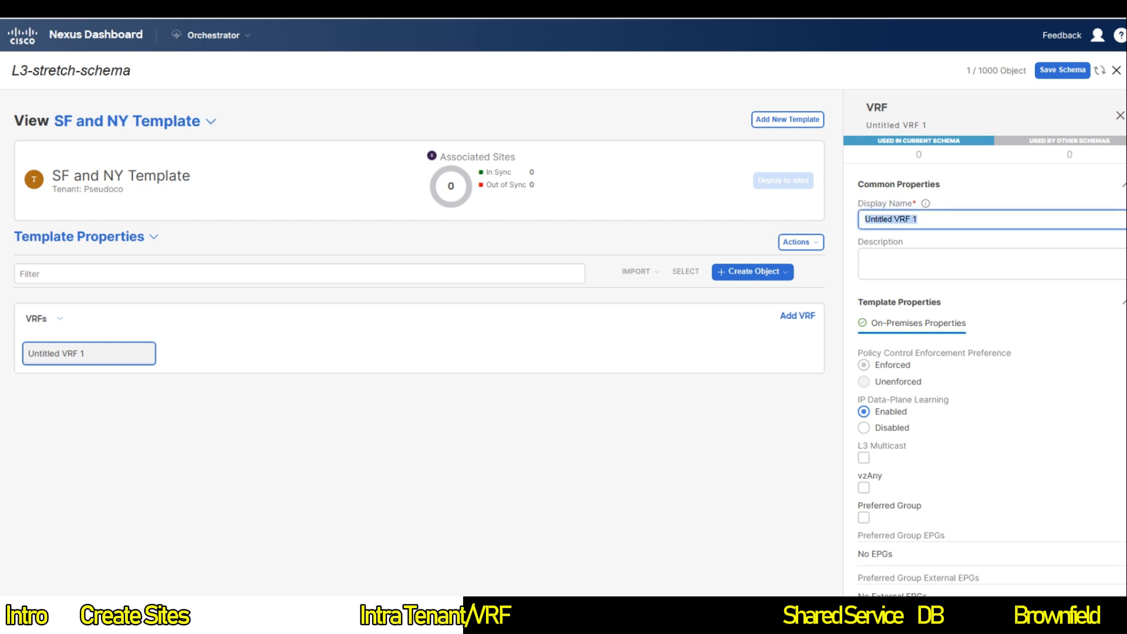
pyautogui.write('VRF1')
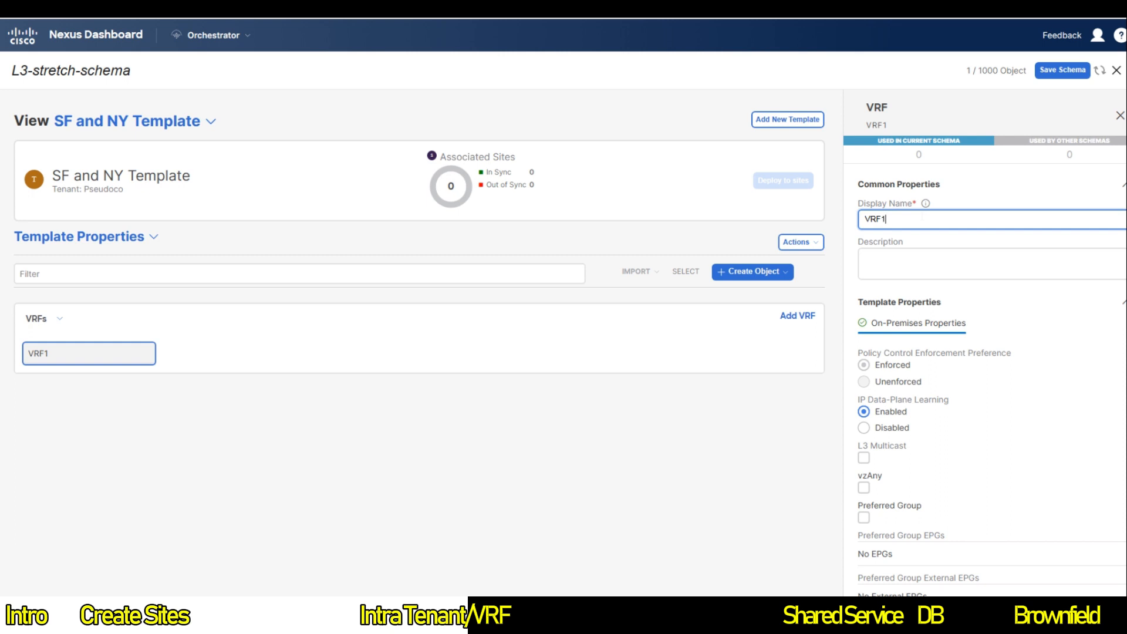
# Step: Associate the template with both the New York and San Francisco sites
pyautogui.click(798, 242)
pyautogui.click(842, 288)
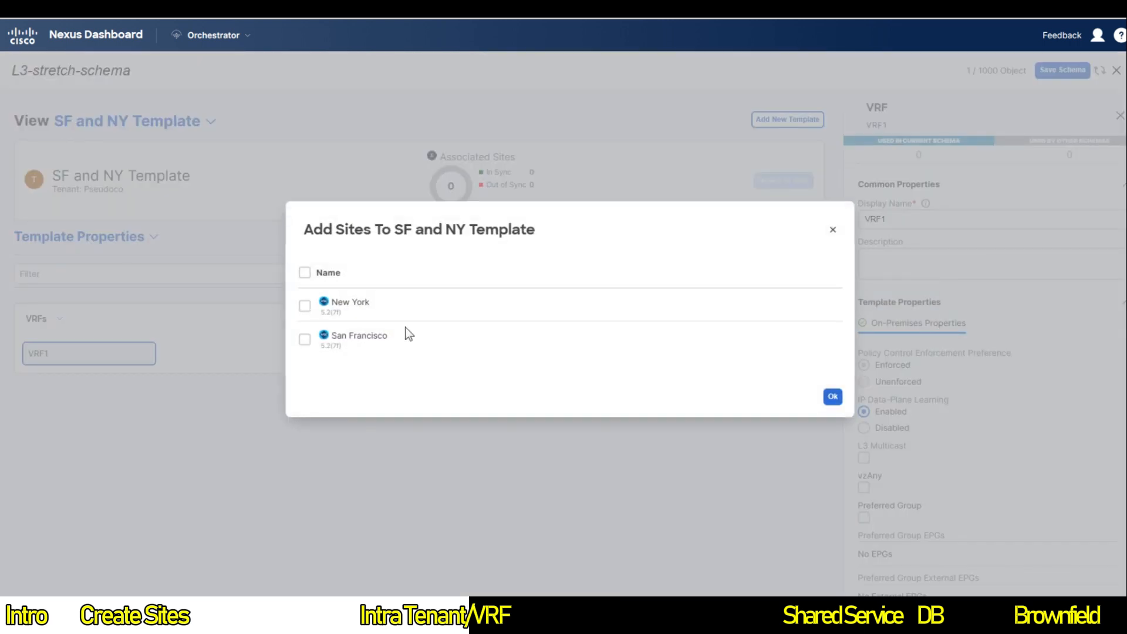
pyautogui.click(304, 274)
pyautogui.click(832, 396)
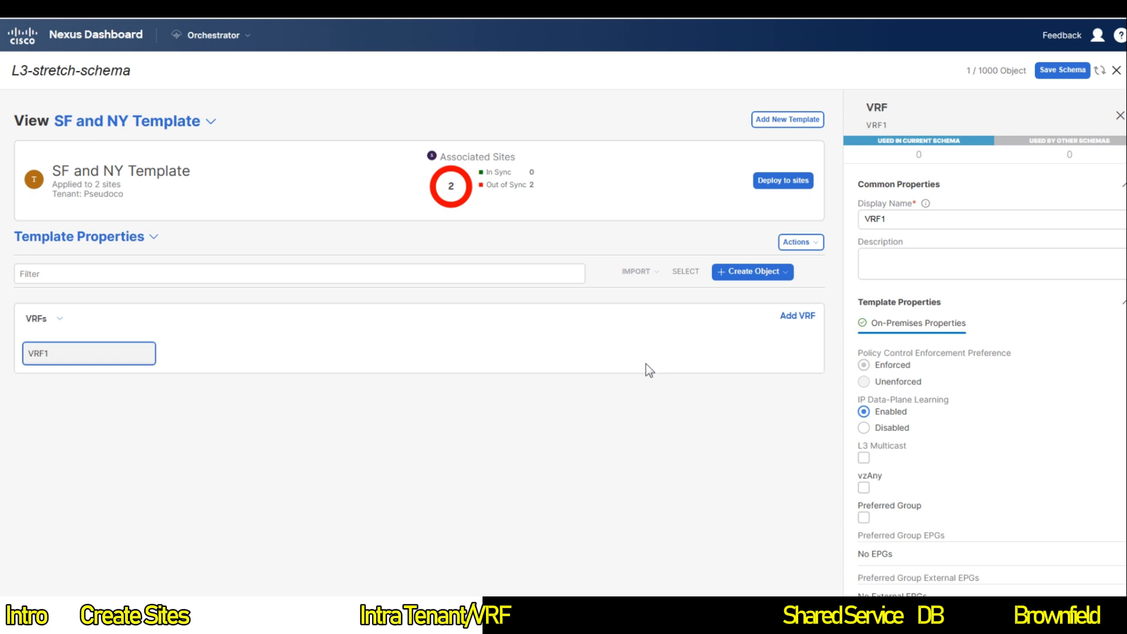
# Step: Save the schema, review the changes, and deploy VRF1 to New York and San Francisco
pyautogui.click(1054, 73)
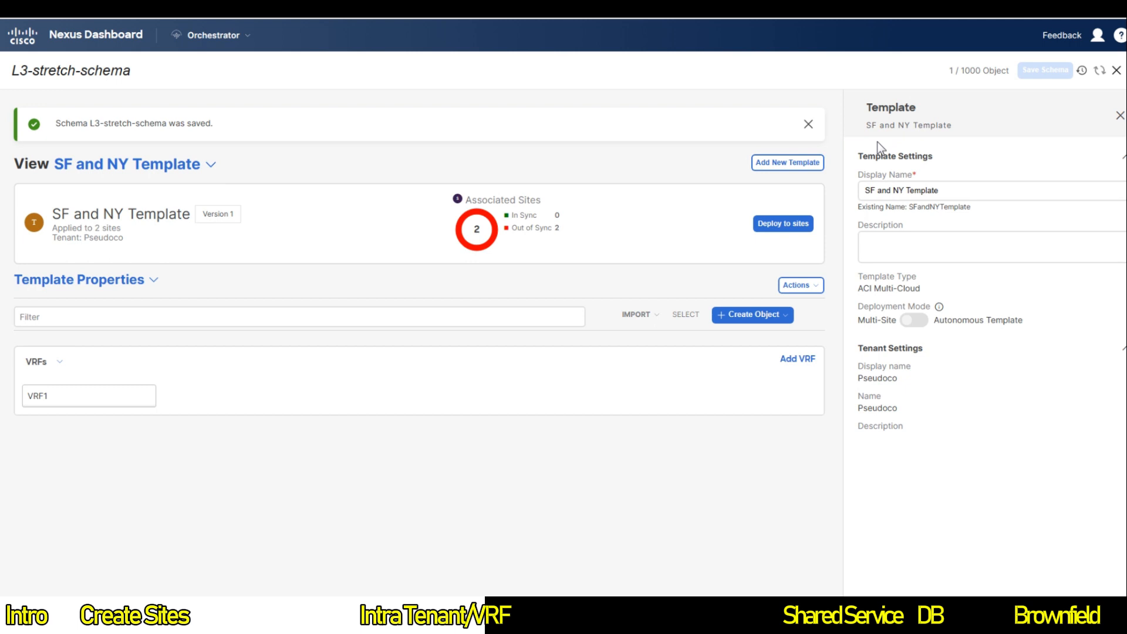
pyautogui.click(797, 182)
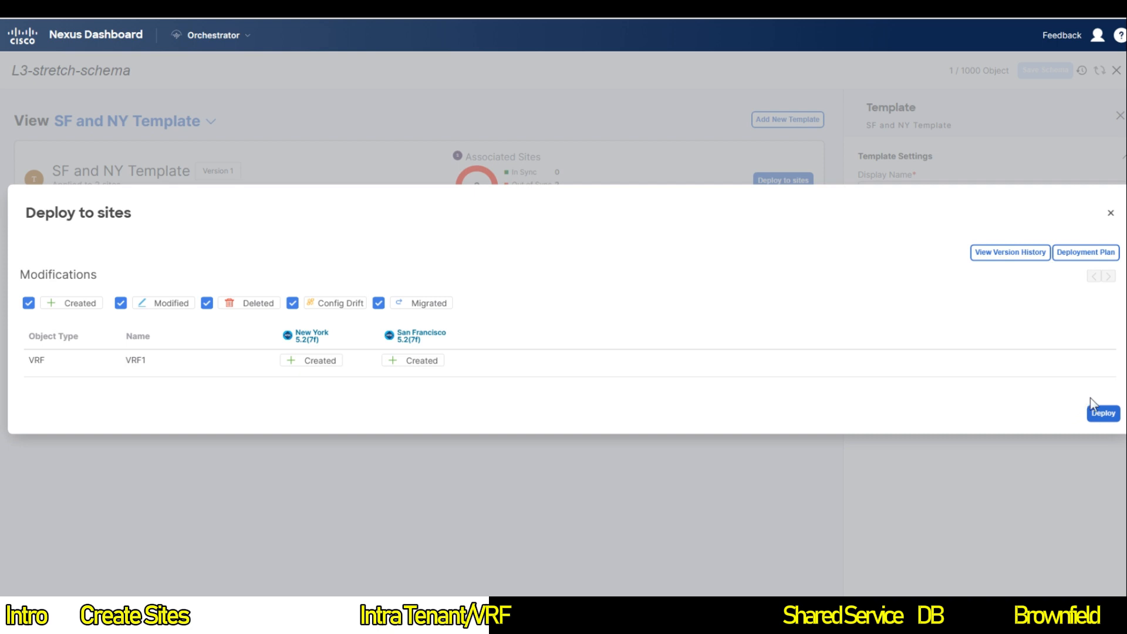
pyautogui.moveTo(295, 334); pyautogui.dragTo(506, 332)
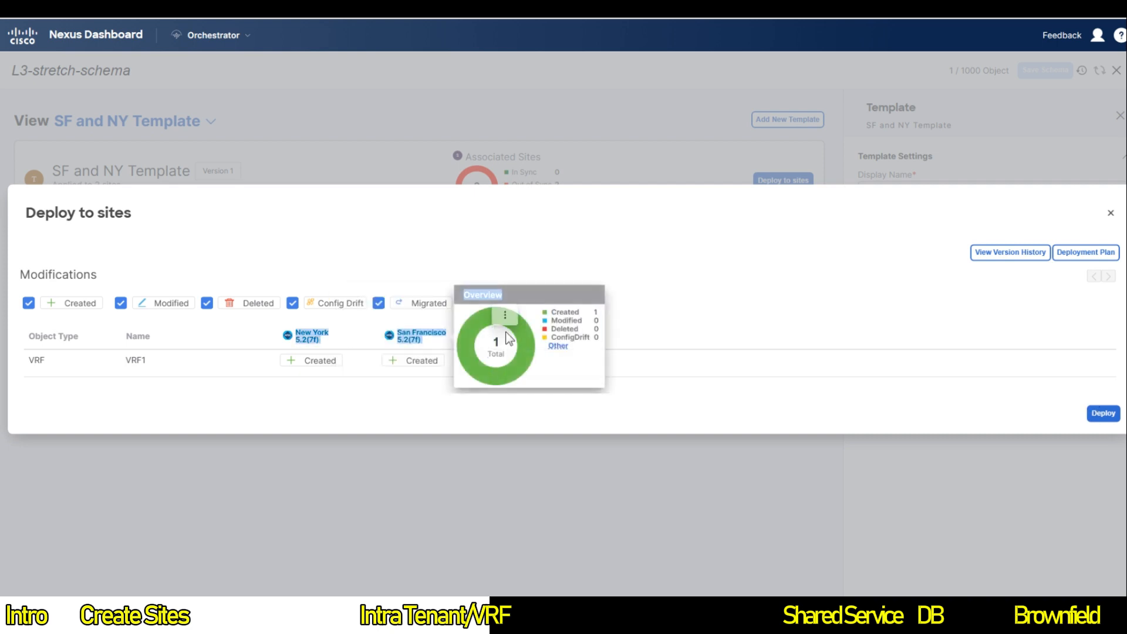
pyautogui.click(1099, 413)
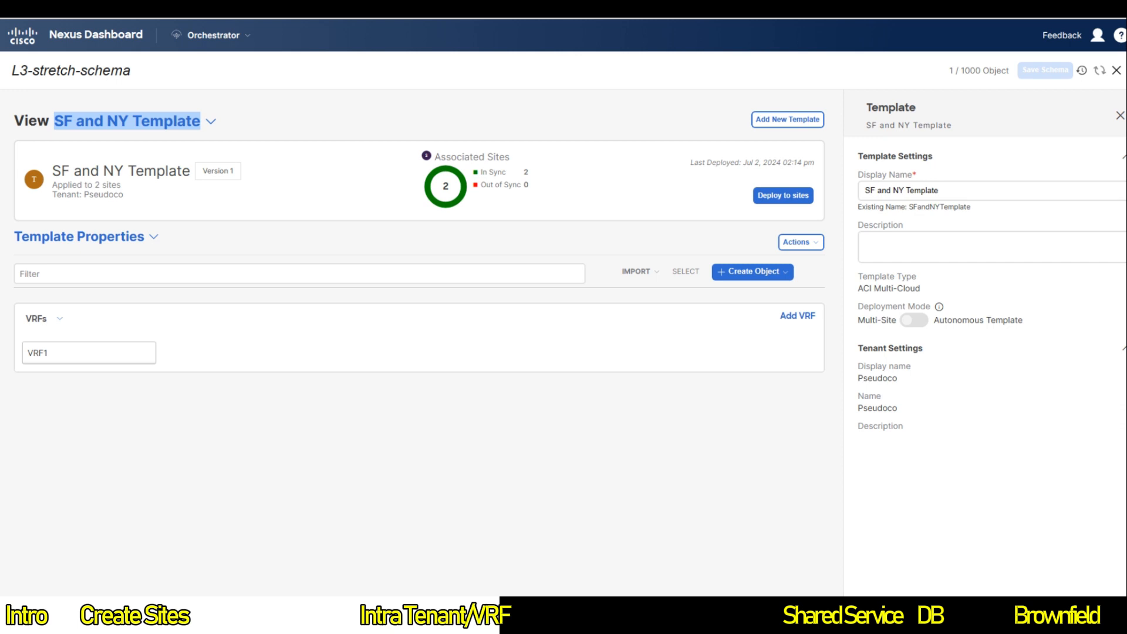
# Step: Reopen L3-stretch-schema and add a new template named 'SF Only'
pyautogui.click(1116, 70)
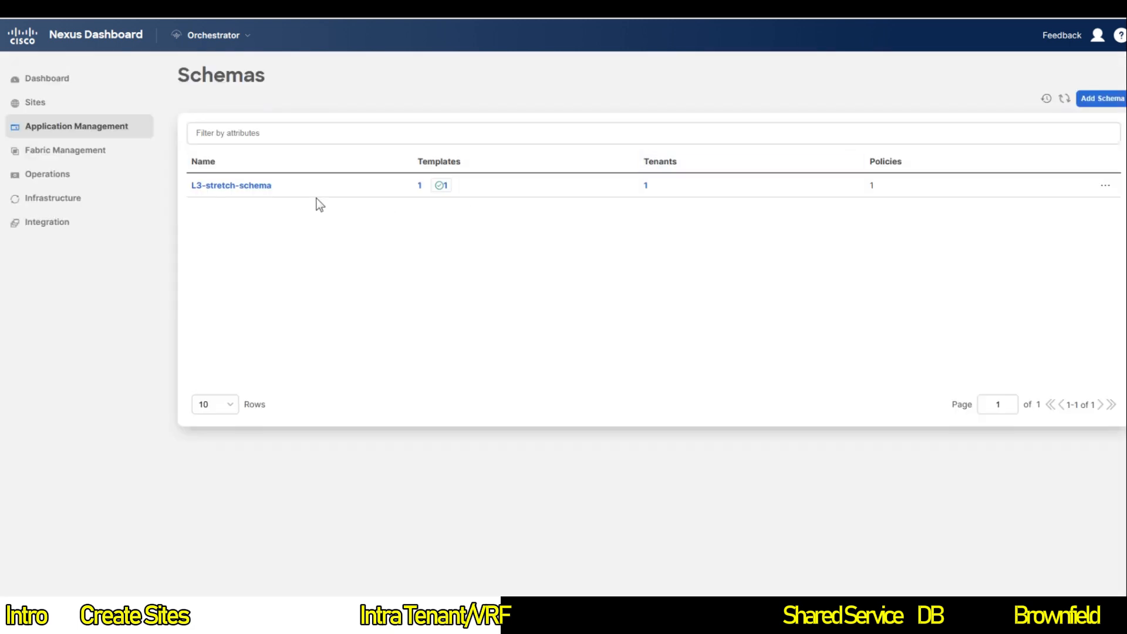
pyautogui.click(241, 186)
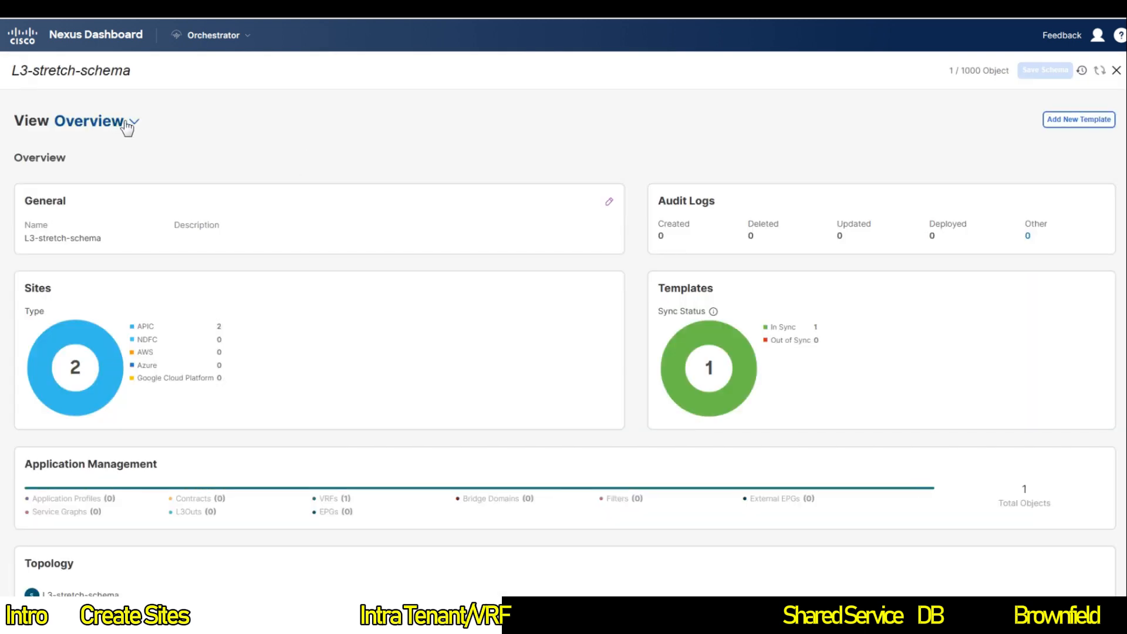
pyautogui.click(1076, 120)
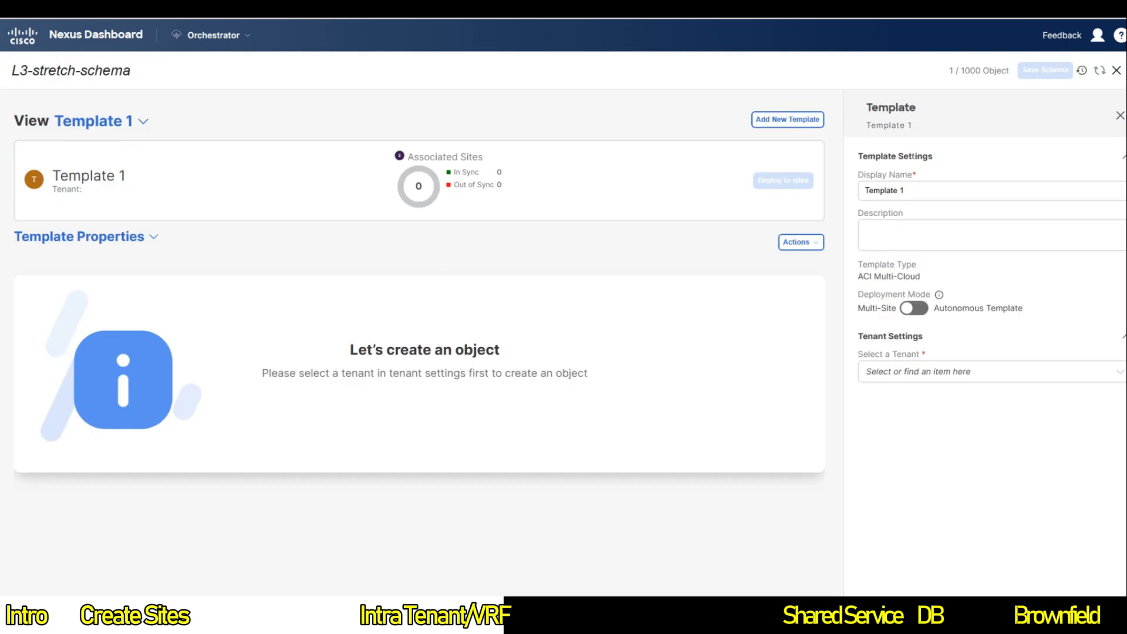
pyautogui.tripleClick(922, 187)
pyautogui.write('SF oN')
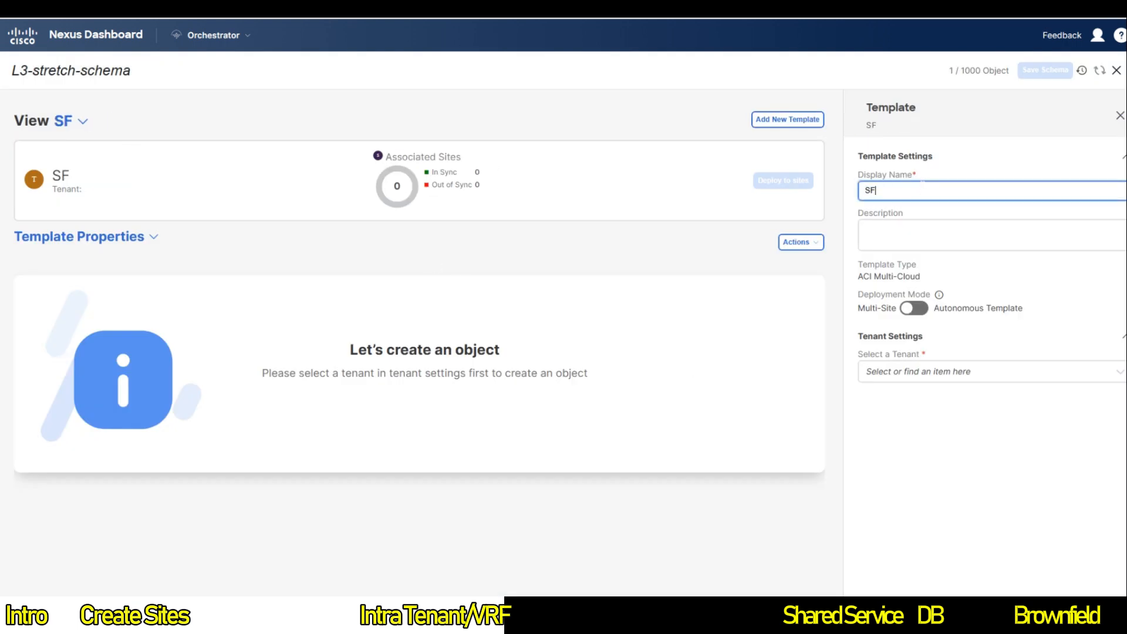
pyautogui.press('BackSpace')
pyautogui.press('BackSpace')
pyautogui.write('oN')
pyautogui.press('BackSpace')
pyautogui.press('BackSpace')
pyautogui.write('Only')
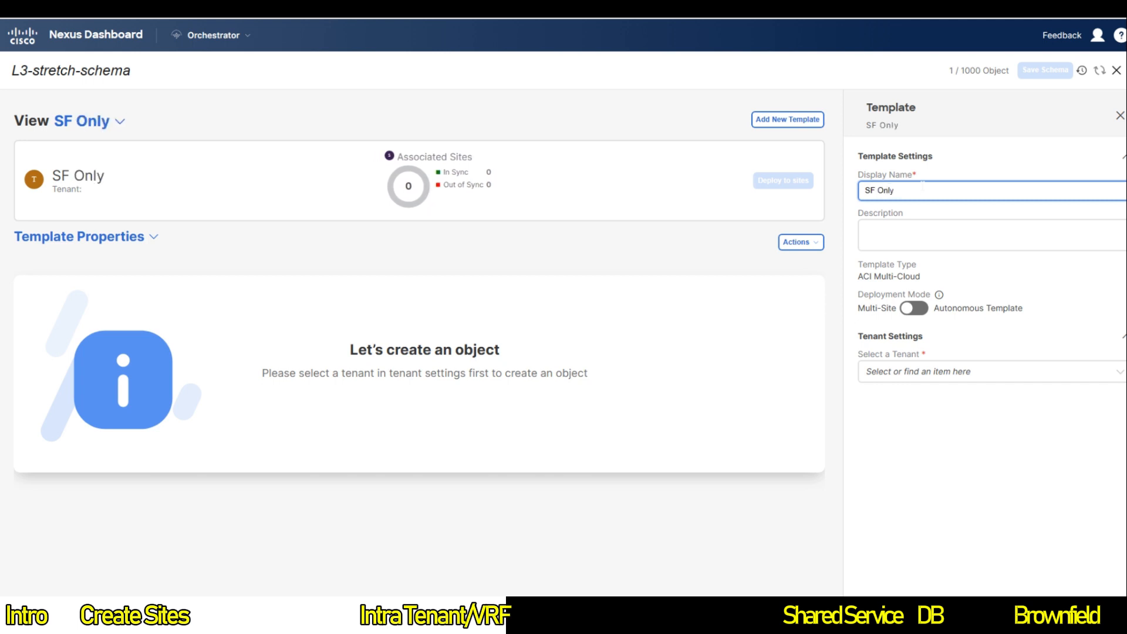
# Step: Assign tenant Pseudoco to the SF Only template and save the schema
pyautogui.click(933, 376)
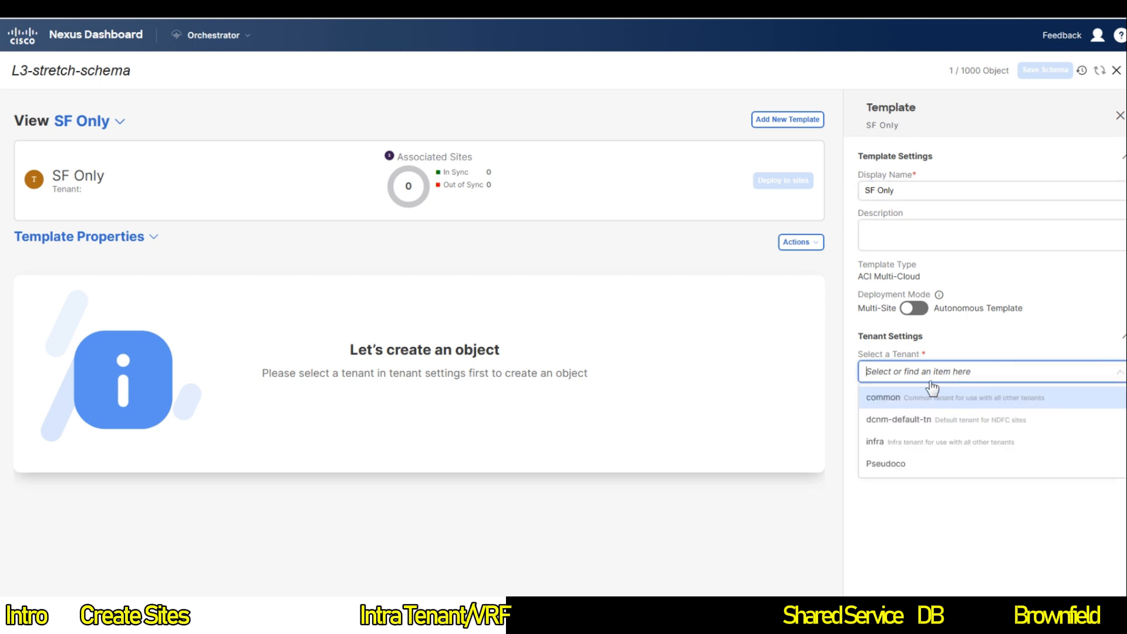
pyautogui.click(896, 459)
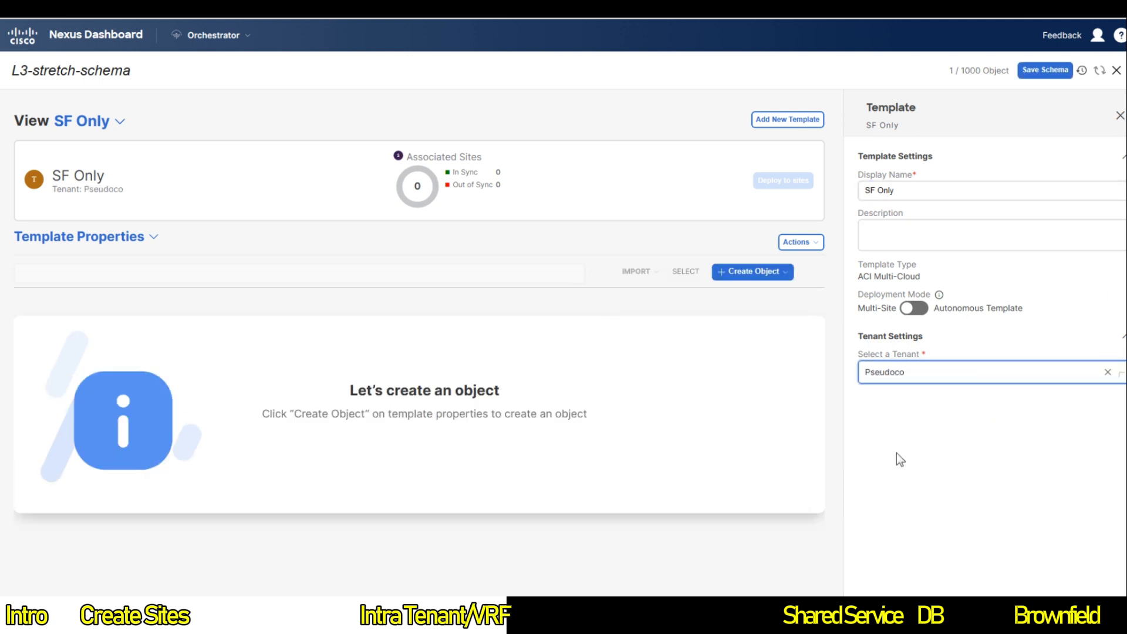
pyautogui.click(1031, 71)
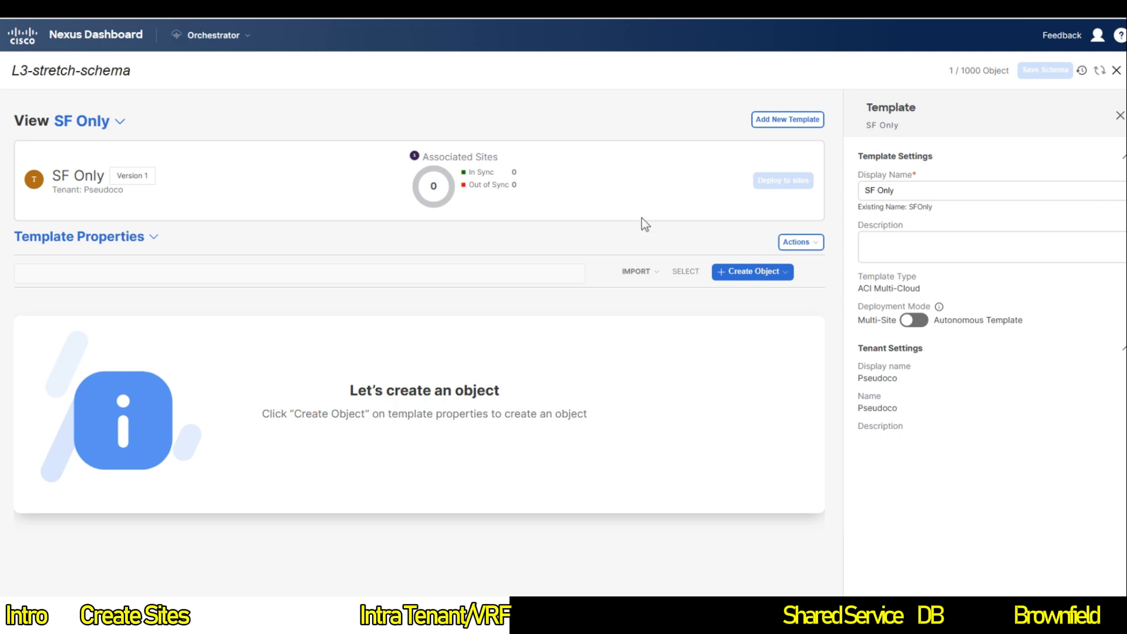
pyautogui.click(751, 273)
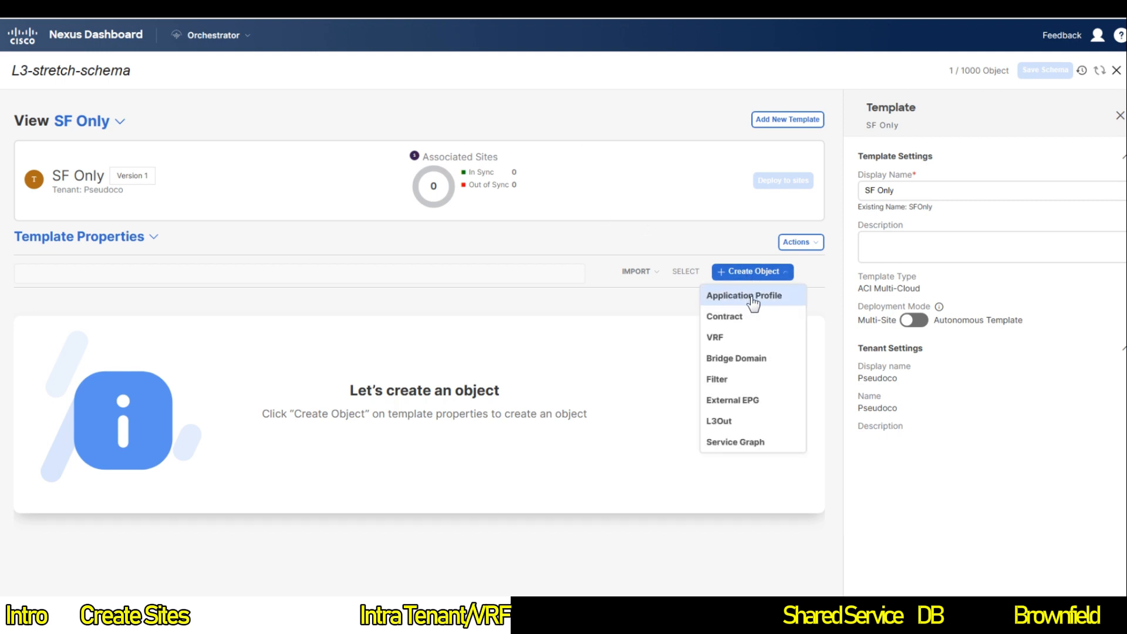
# Step: Create application profile 'Webapp' in SF Only and add an EPG under it
pyautogui.click(753, 300)
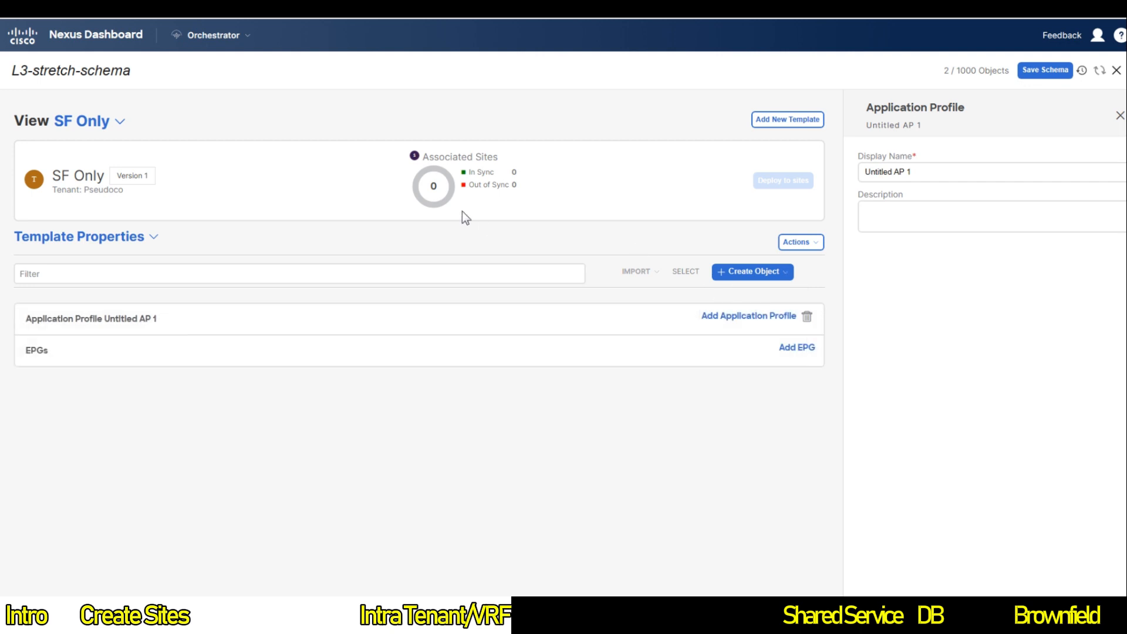
pyautogui.tripleClick(901, 172)
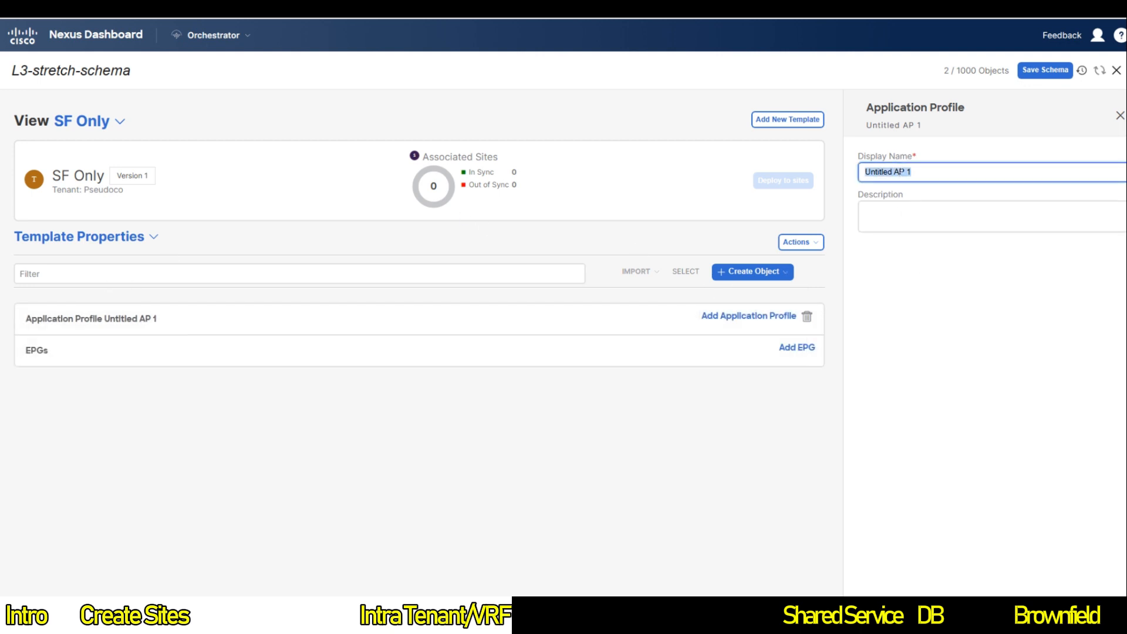
pyautogui.write('Webapp')
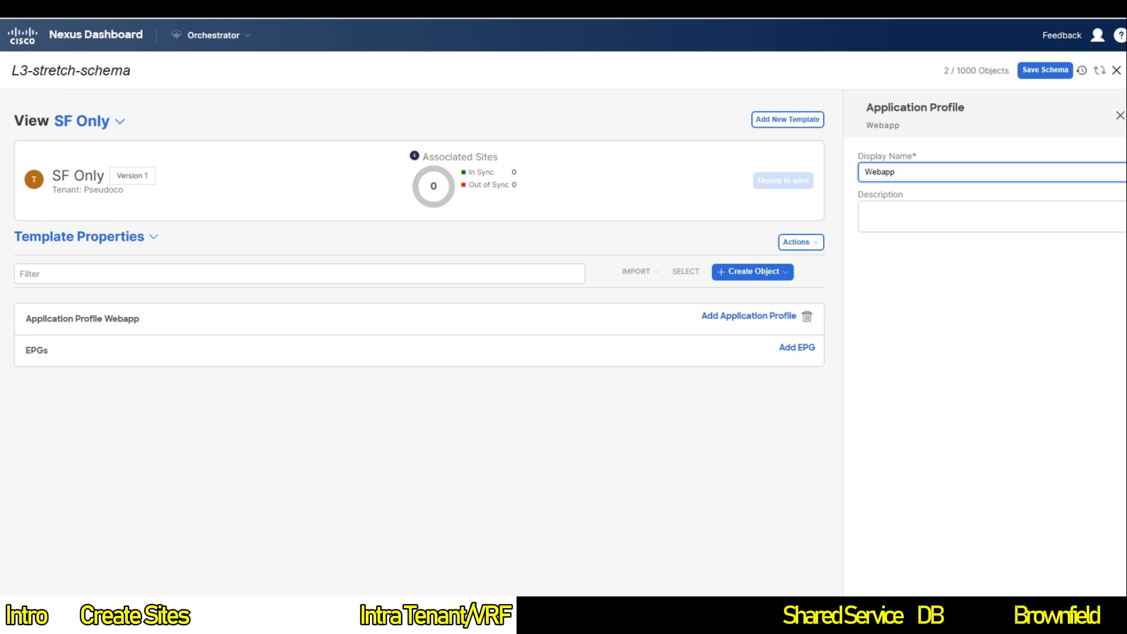
pyautogui.click(801, 350)
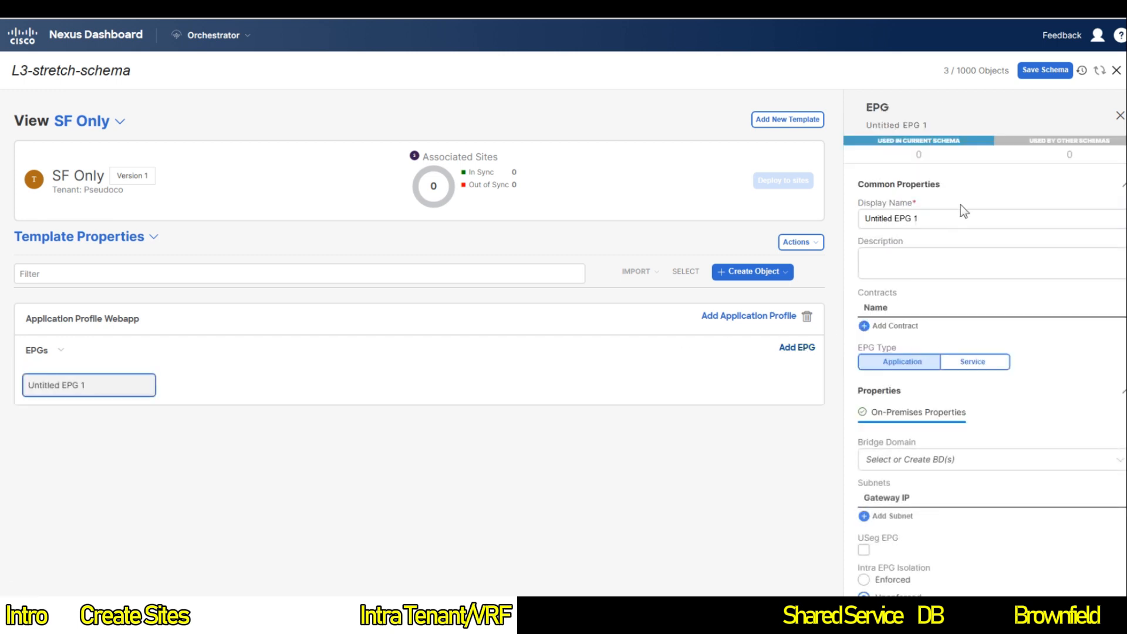
# Step: Rename the new EPG to 'Web'
pyautogui.tripleClick(942, 220)
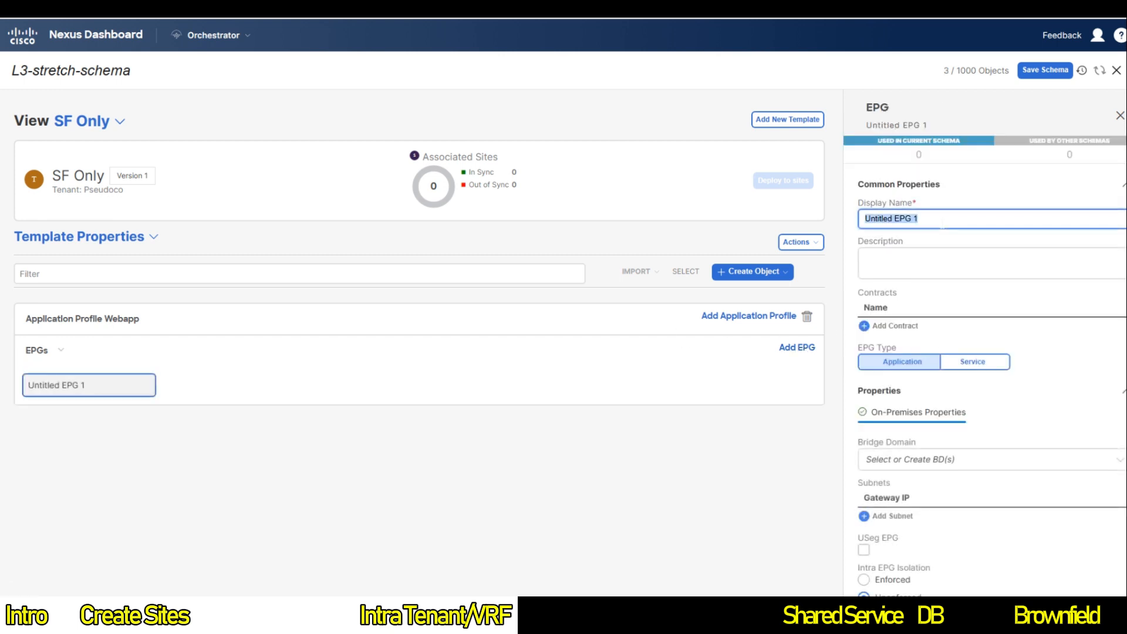
pyautogui.write('Web')
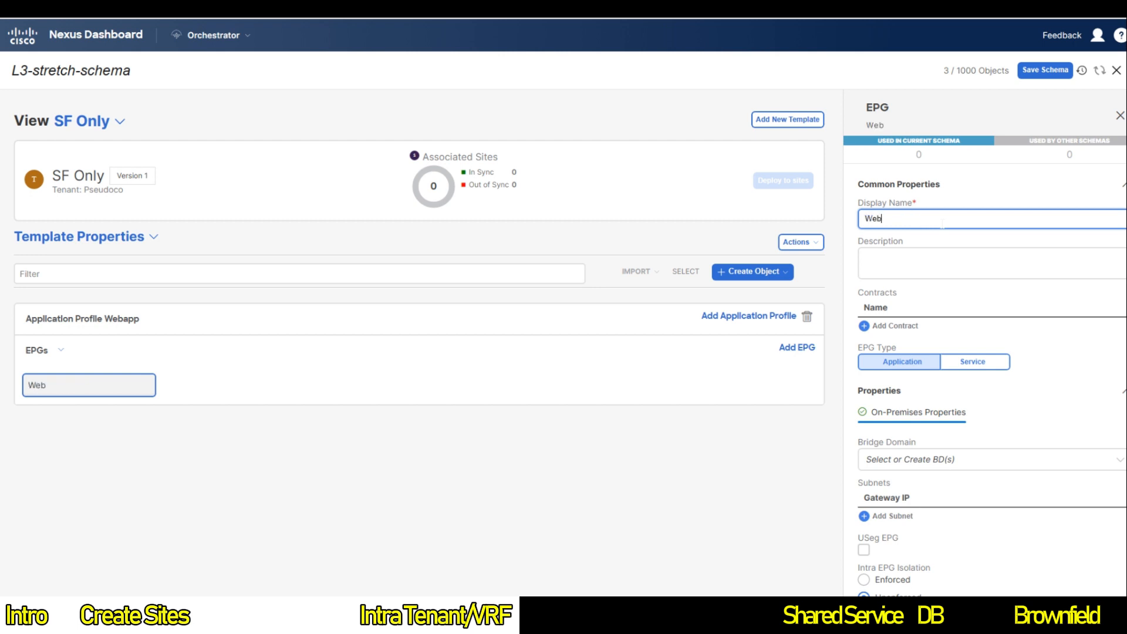
pyautogui.scroll(-1, 968, 360)
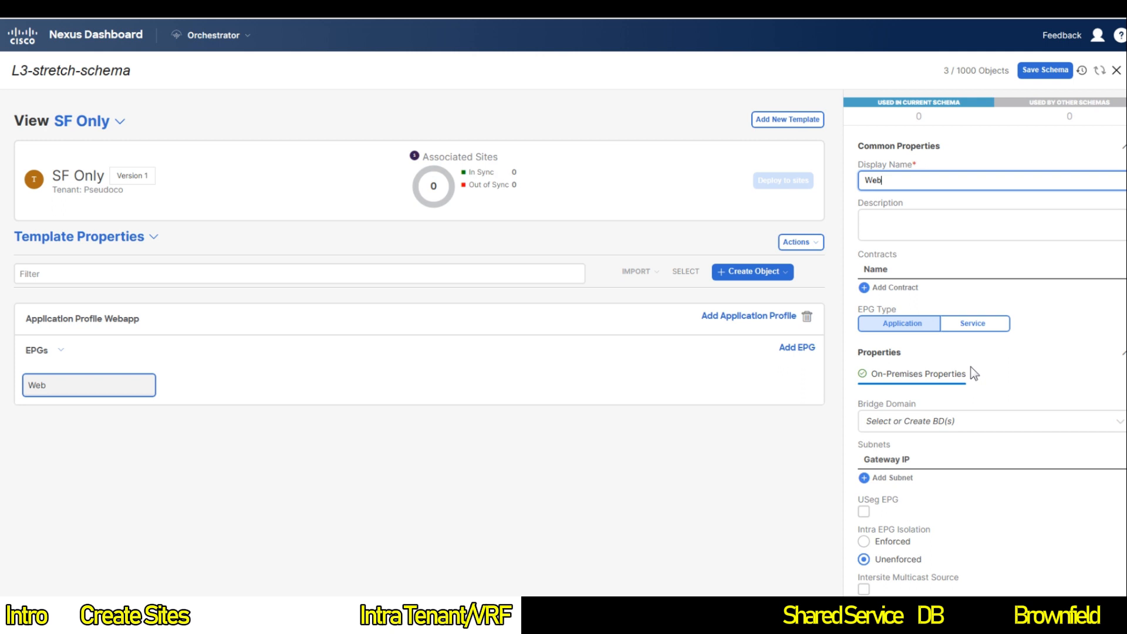
pyautogui.scroll(-2, 970, 366)
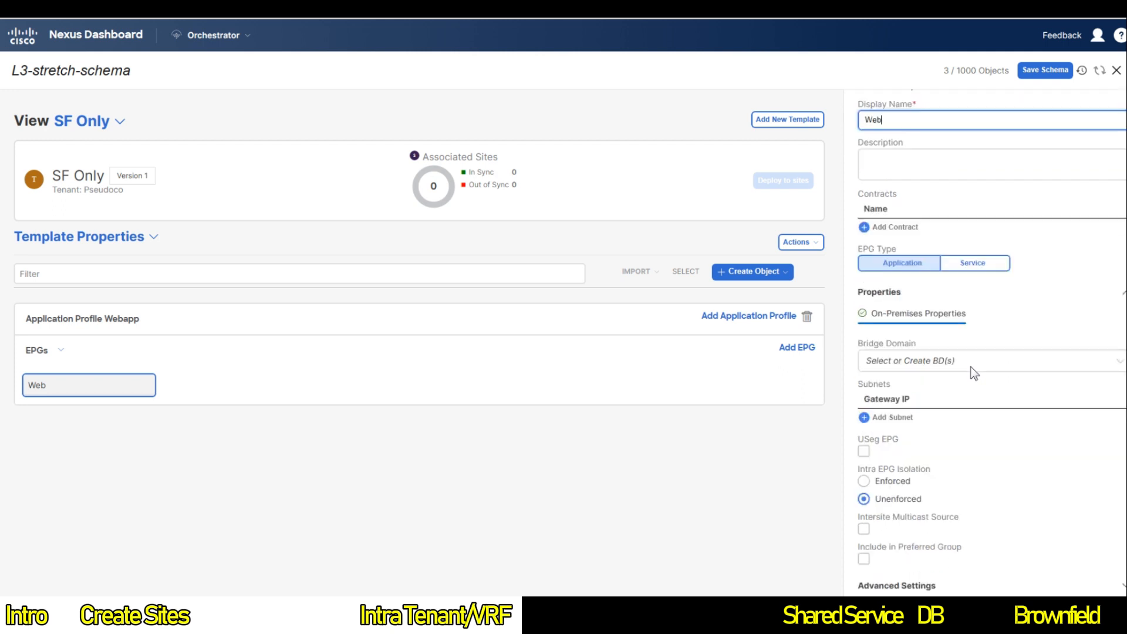
# Step: Create bridge domain 'Web-BD' and assign it to the Web EPG
pyautogui.click(972, 365)
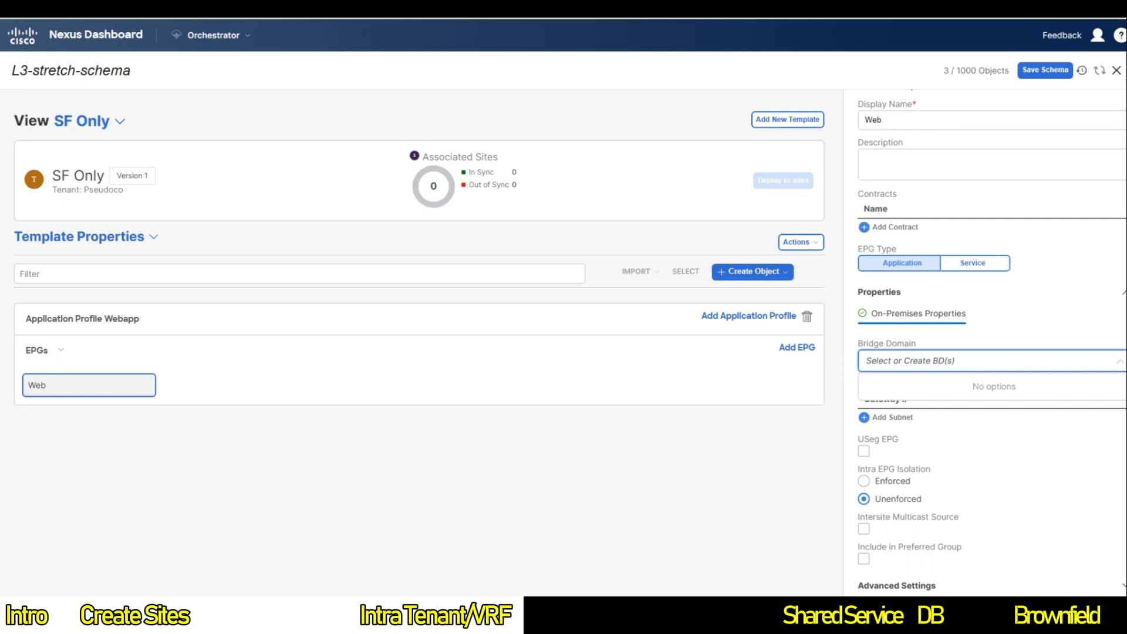
pyautogui.write('we')
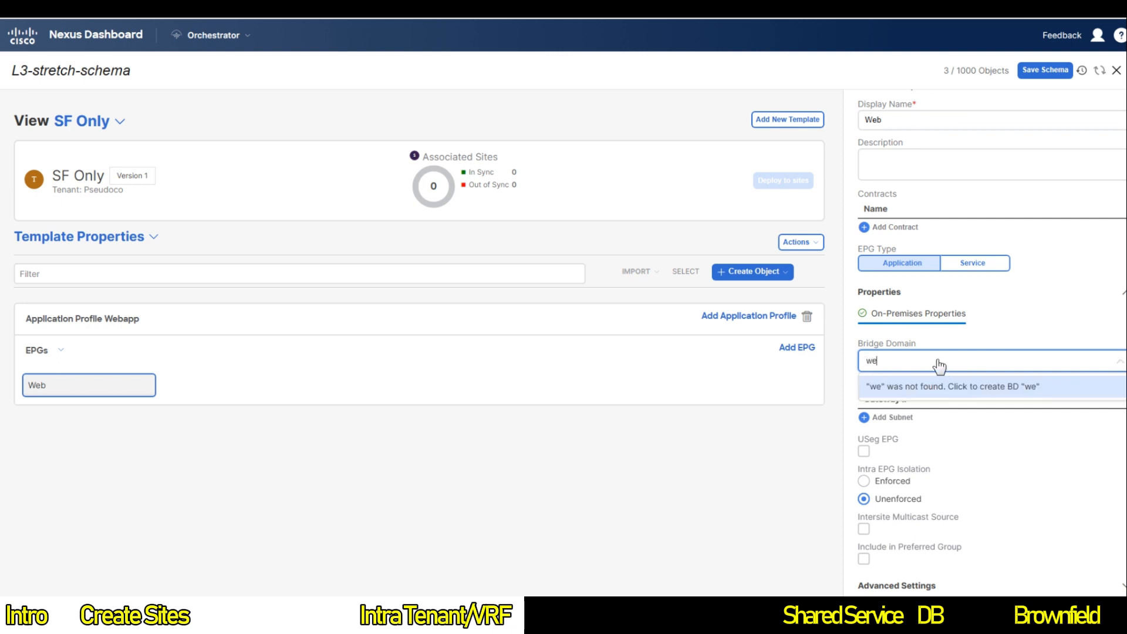
pyautogui.press('BackSpace')
pyautogui.press('BackSpace')
pyautogui.write('Web')
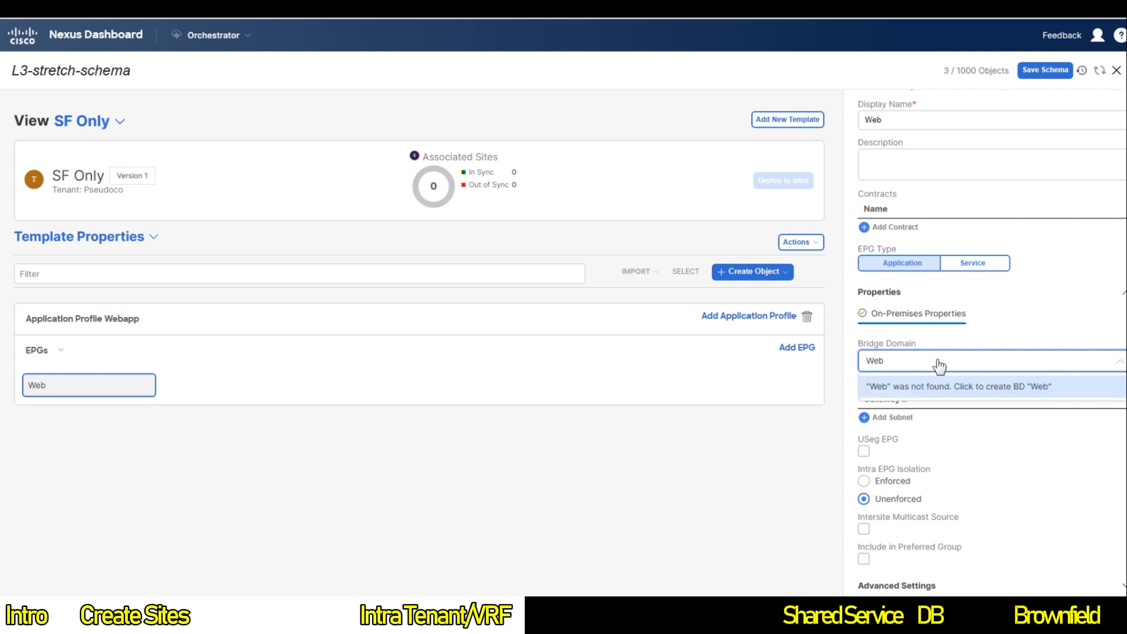
pyautogui.write('-BD')
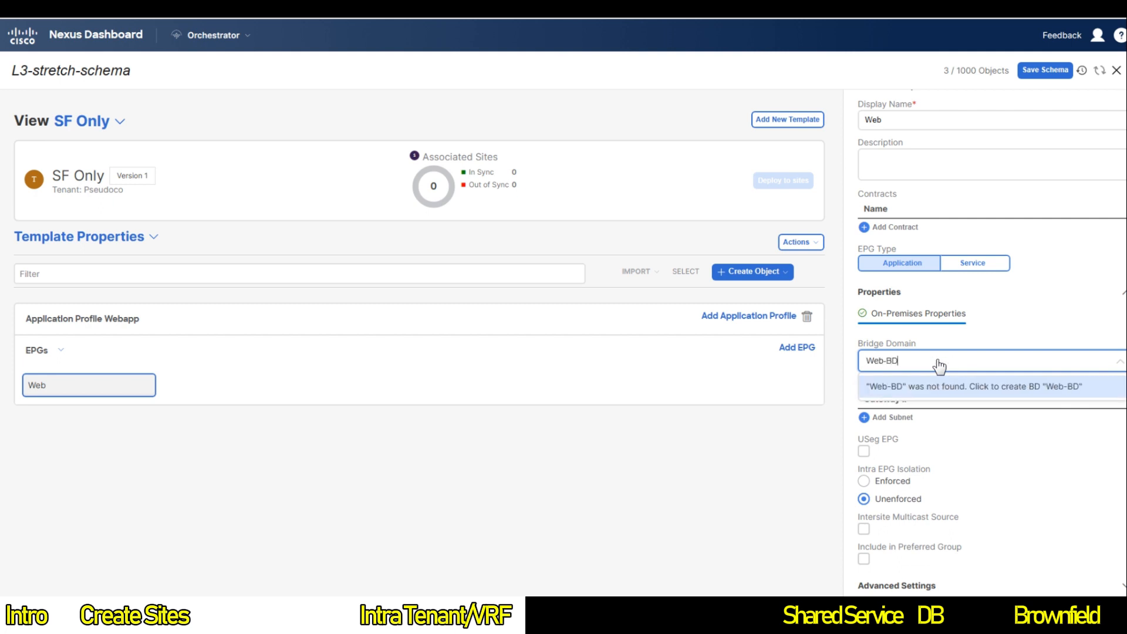
pyautogui.click(943, 388)
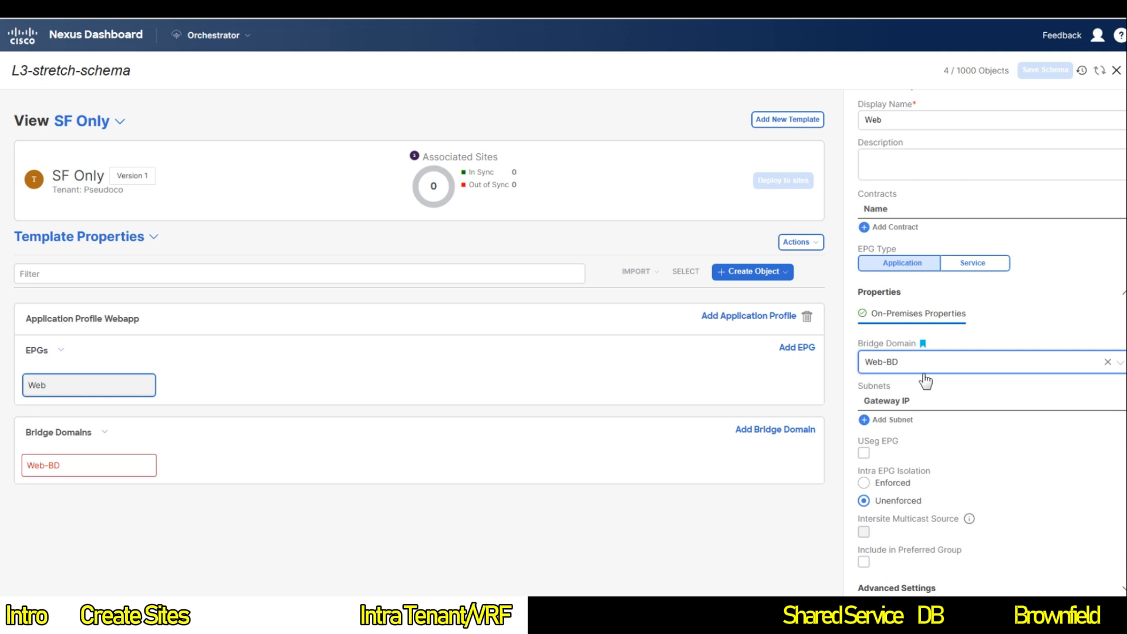
pyautogui.scroll(-1, 925, 381)
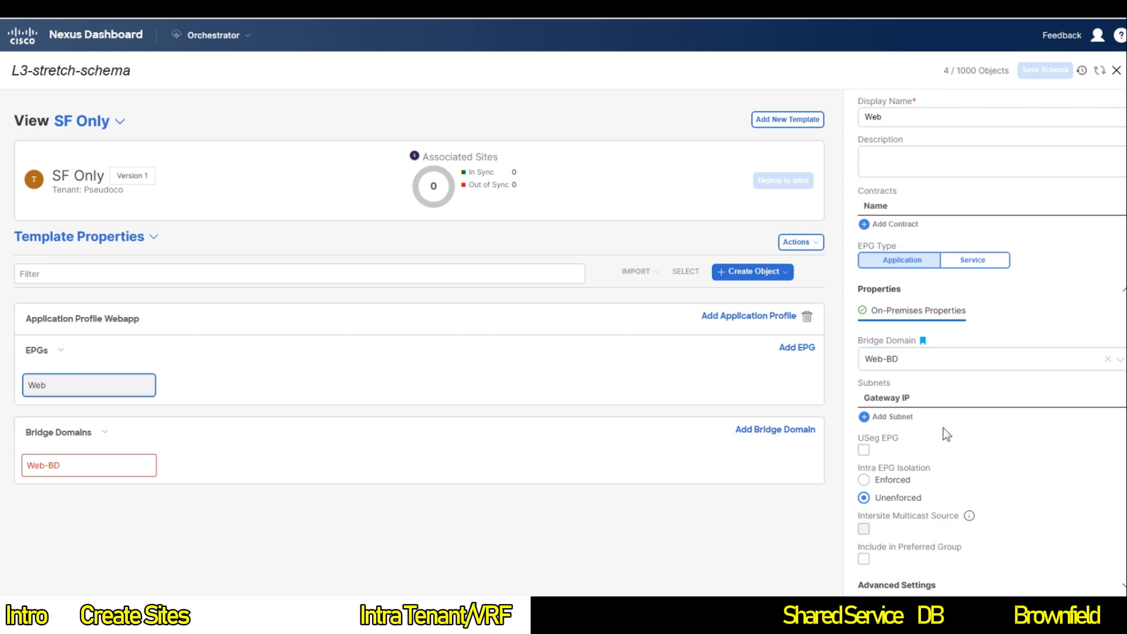
# Step: Set Web-BD's VRF to VRF1 and disable L2 Stretch, accepting the warning
pyautogui.click(82, 470)
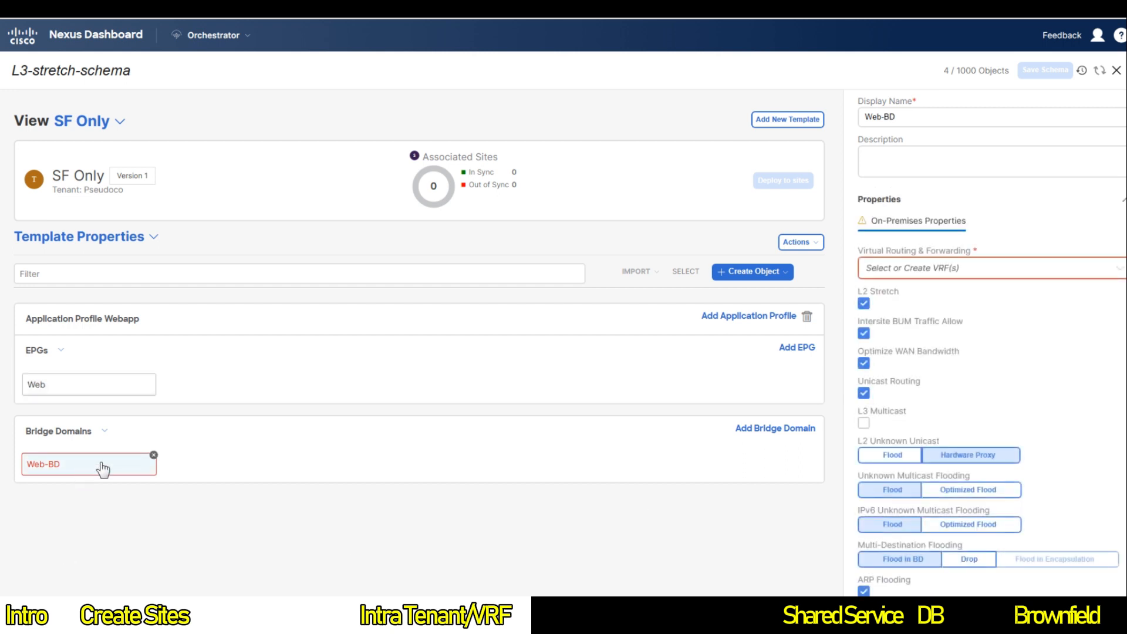
pyautogui.click(920, 276)
pyautogui.click(921, 290)
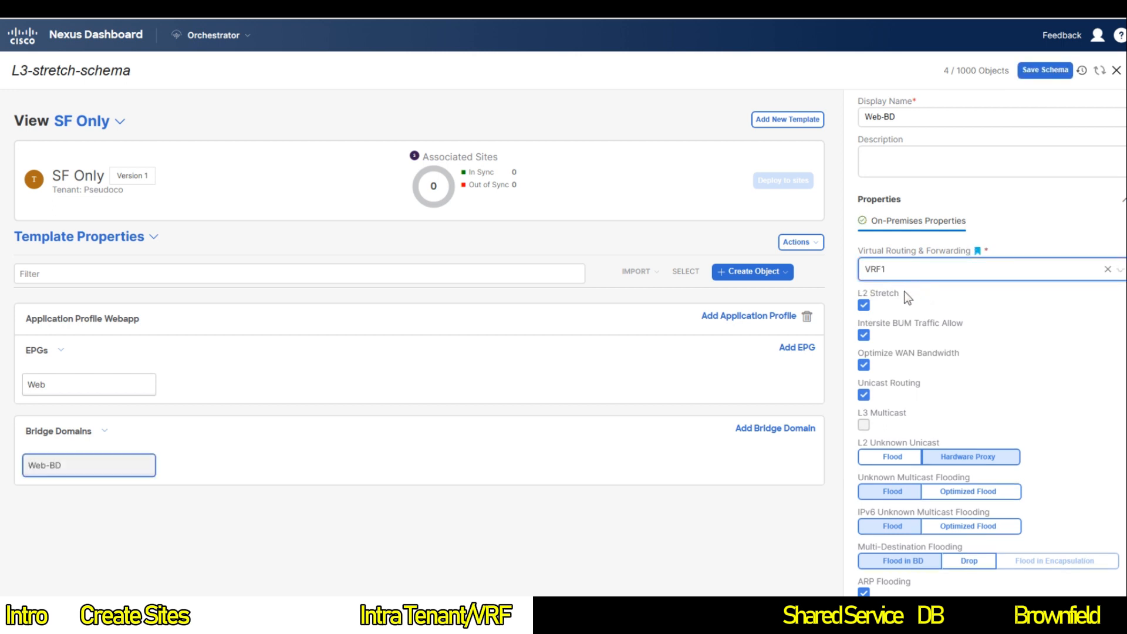
pyautogui.click(864, 306)
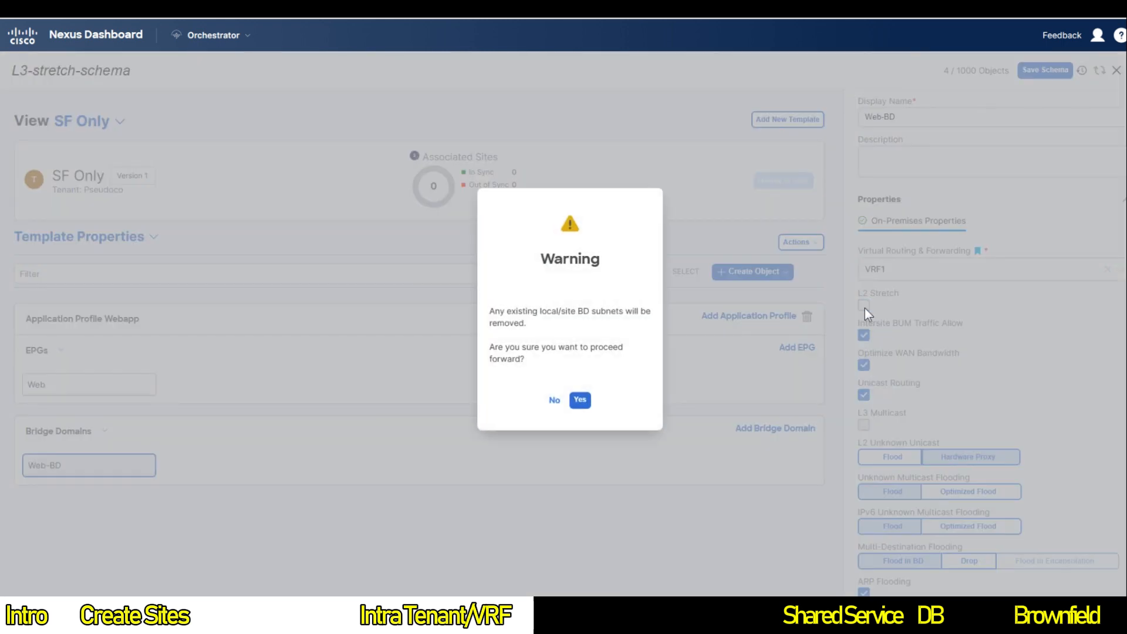
pyautogui.click(580, 401)
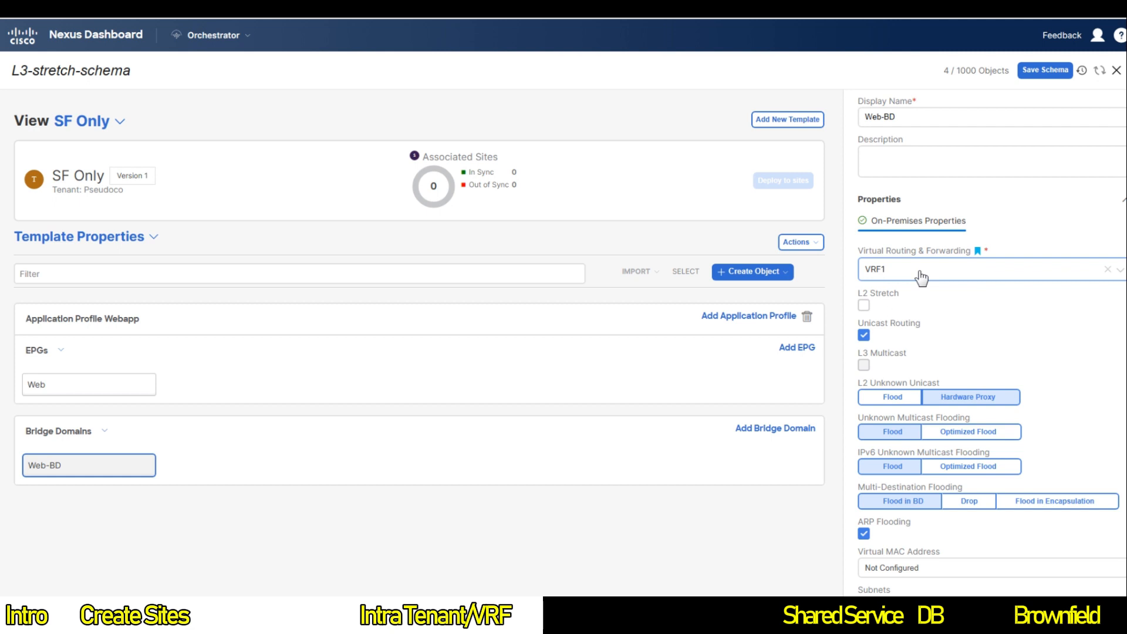
pyautogui.click(796, 242)
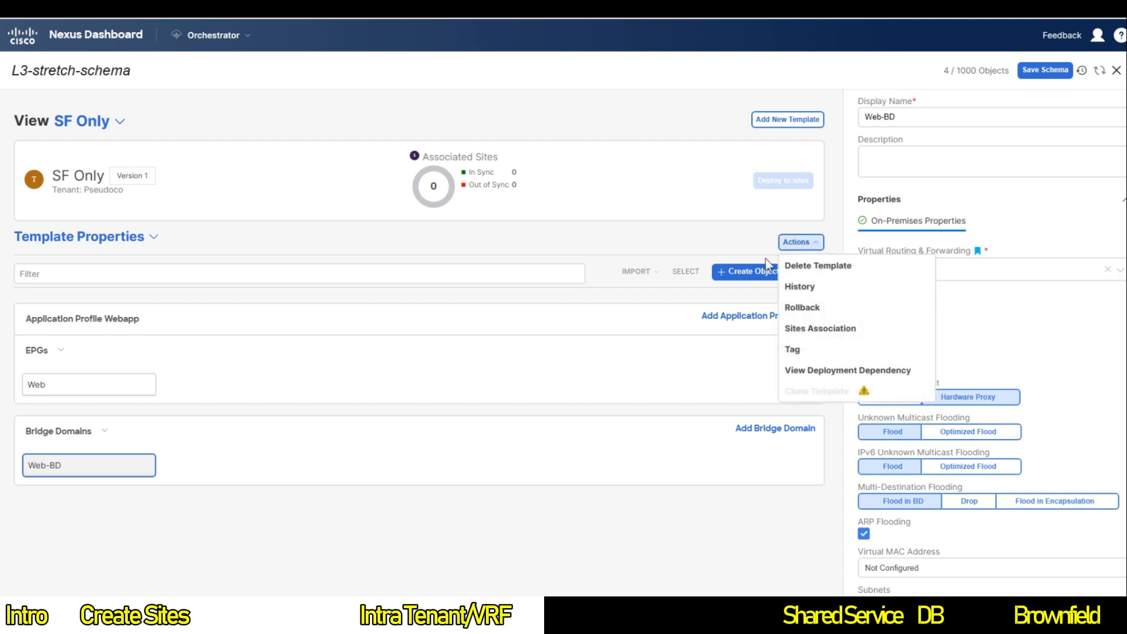
# Step: Associate the SF Only template with just the San Francisco site
pyautogui.click(839, 332)
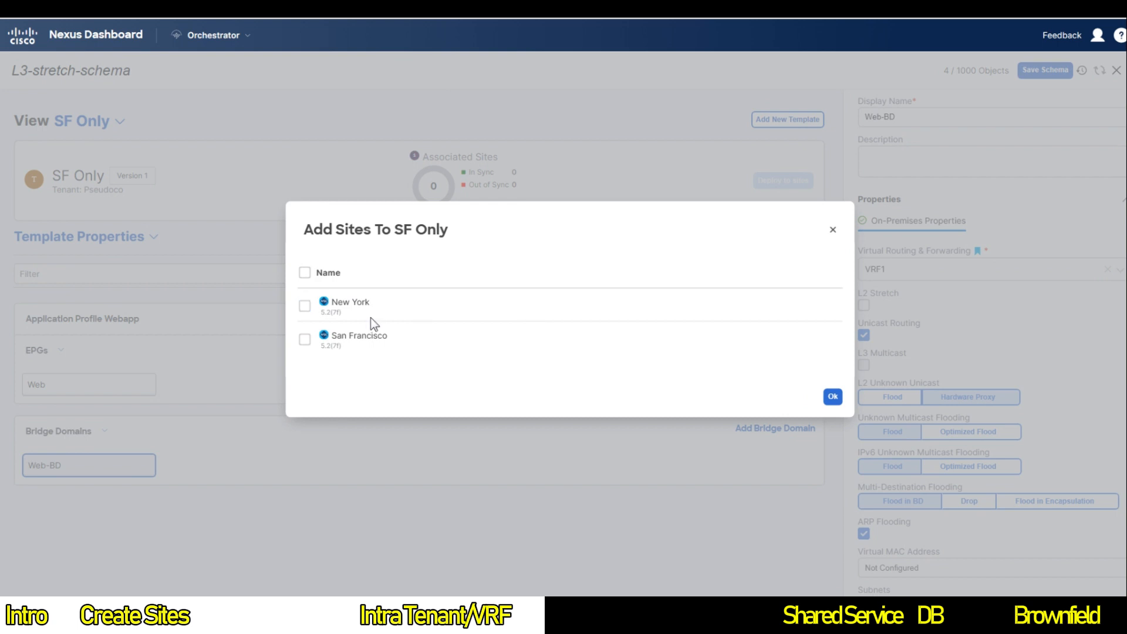
pyautogui.click(304, 340)
pyautogui.click(833, 397)
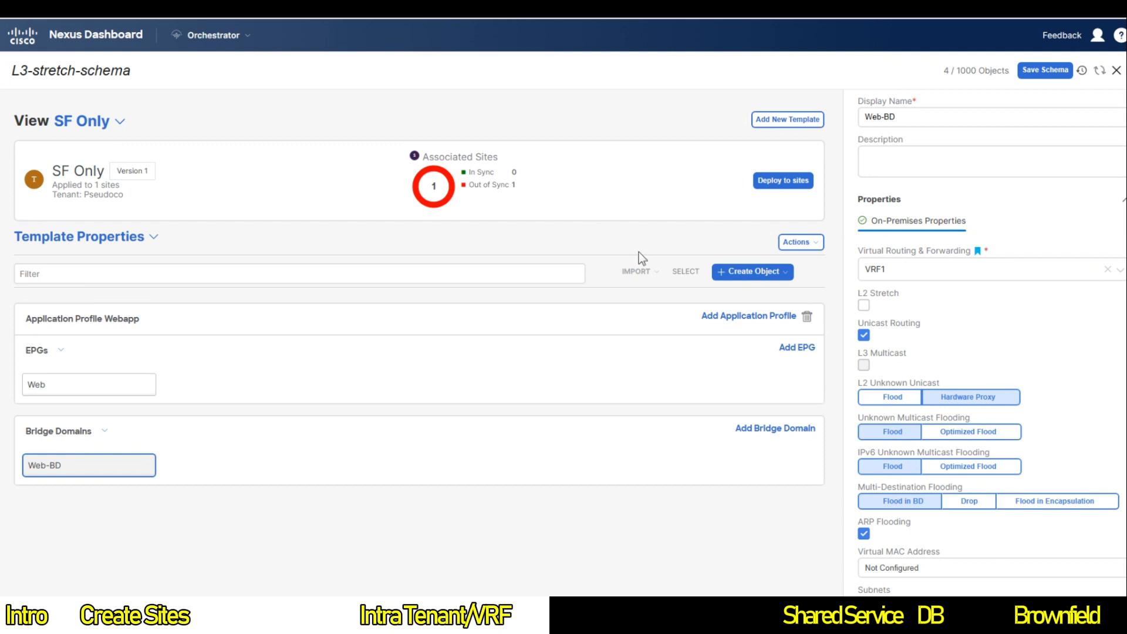
# Step: Save the schema and deploy the SF Only template's new objects to the San Francisco site
pyautogui.click(1045, 70)
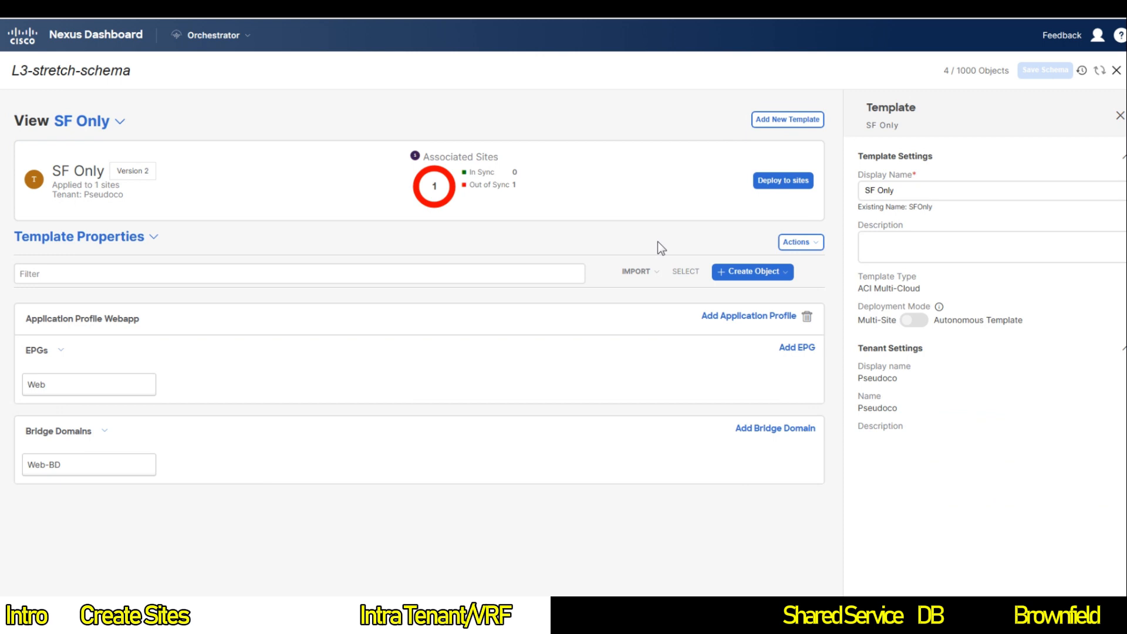
pyautogui.click(786, 180)
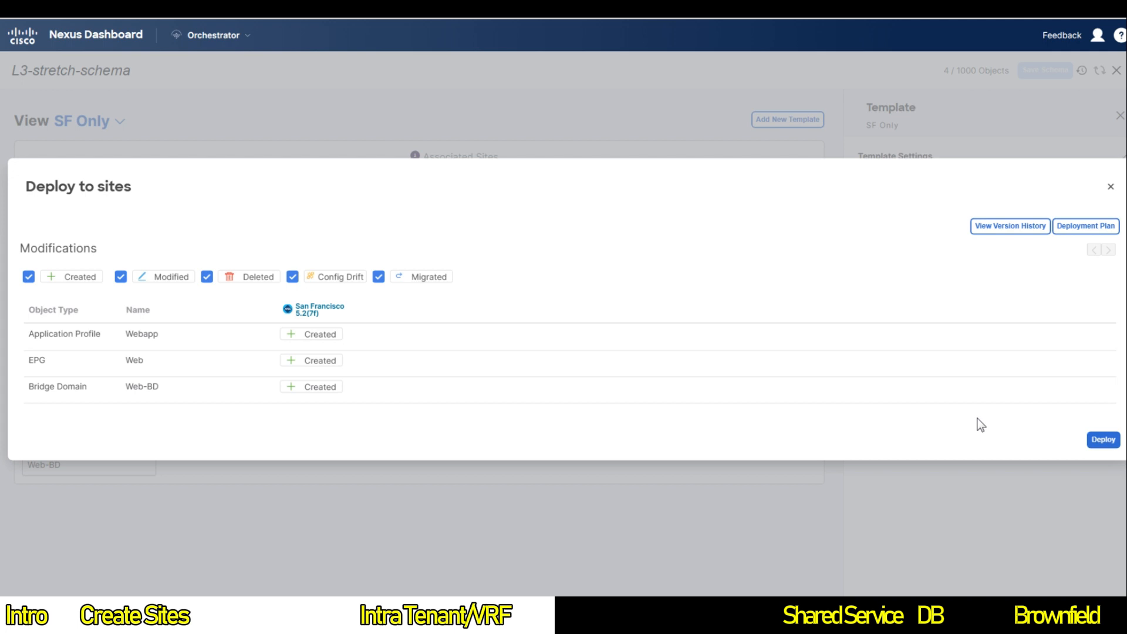
pyautogui.click(1102, 440)
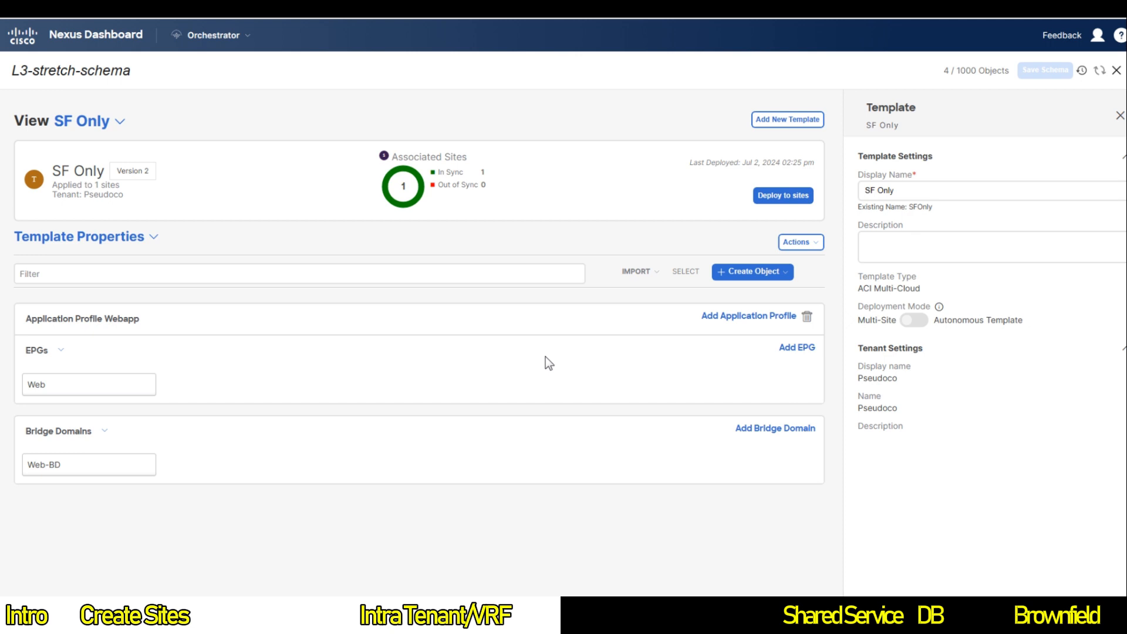
pyautogui.click(134, 241)
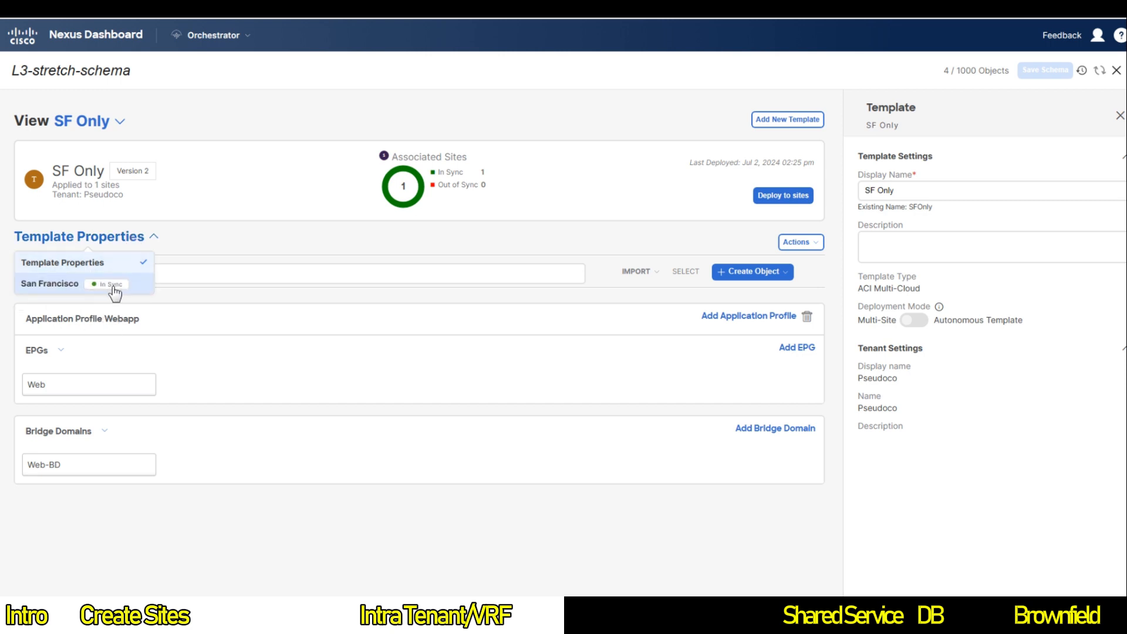
# Step: Review Web-BD's deployed settings: VRF1, L2 stretch off, unicast routing on, Hardware Proxy unknown unicast
pyautogui.click(269, 370)
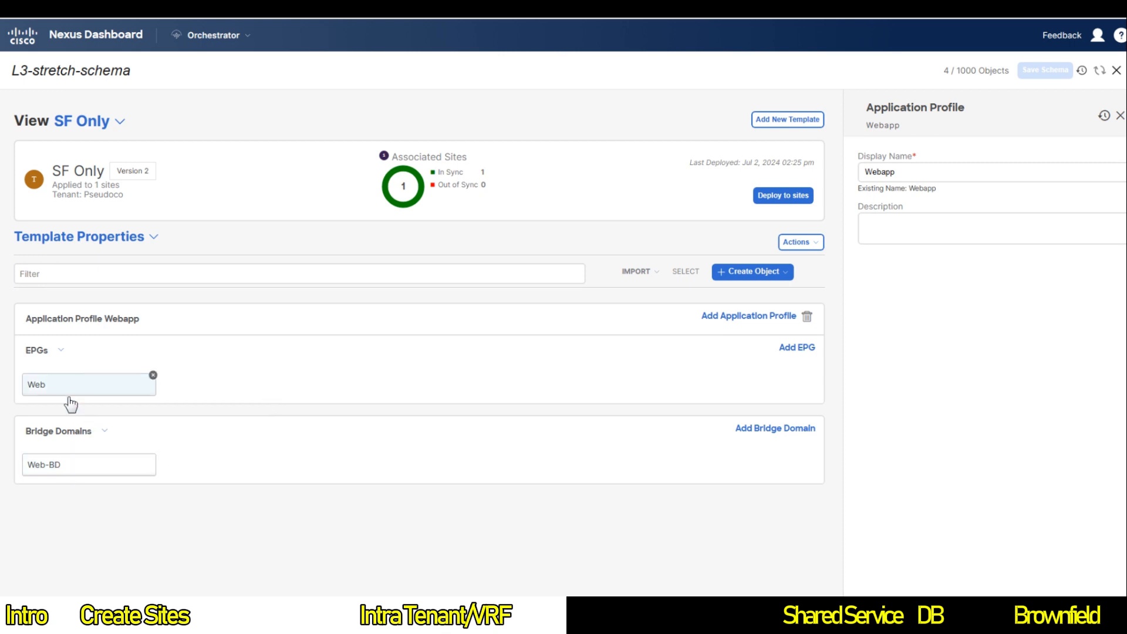
pyautogui.click(69, 467)
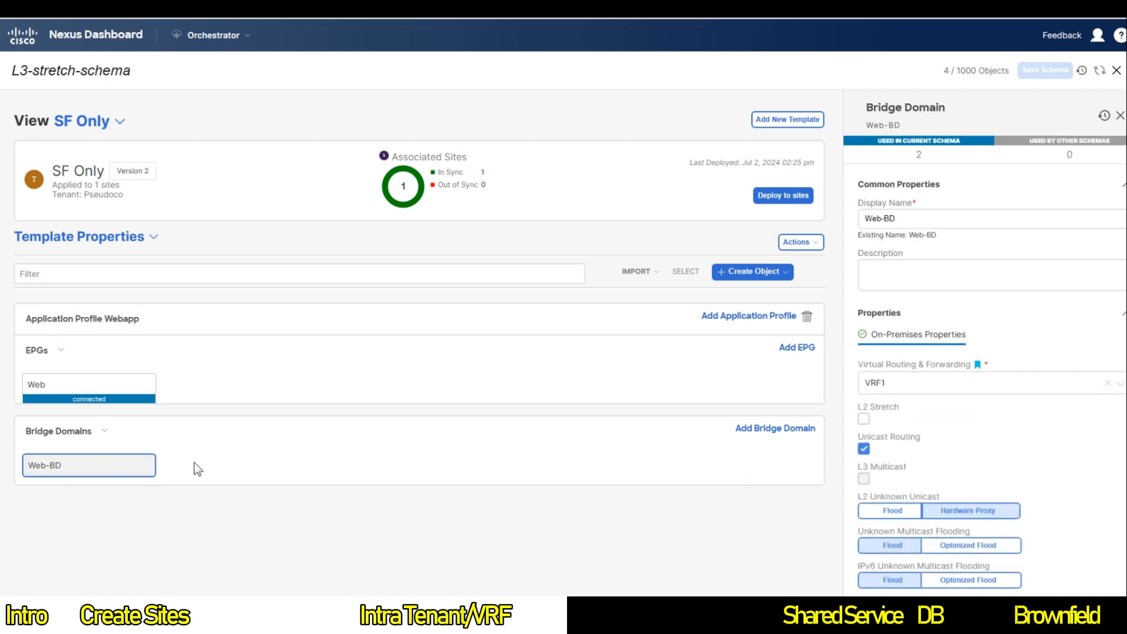
pyautogui.scroll(-3, 930, 459)
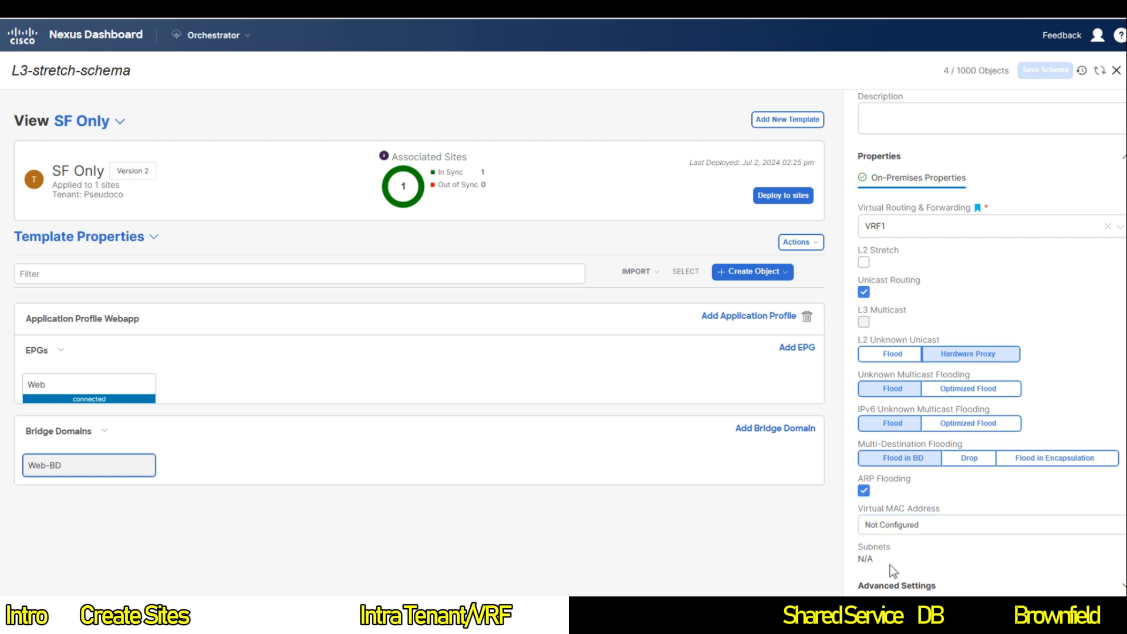
pyautogui.scroll(3, 933, 553)
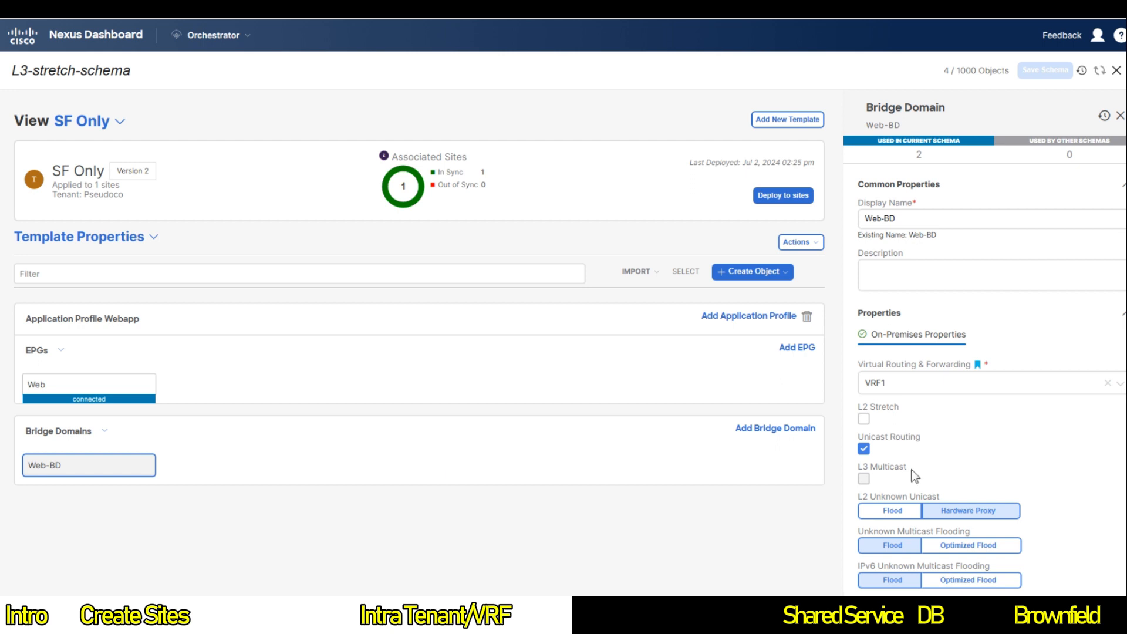
pyautogui.scroll(-3, 915, 476)
pyautogui.scroll(1, 974, 481)
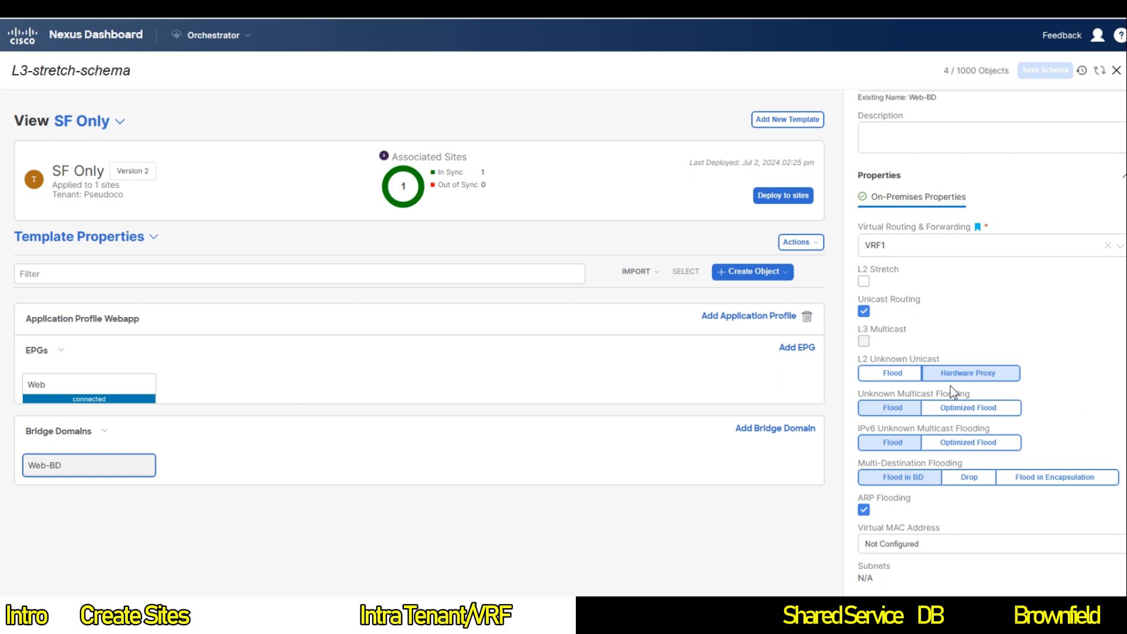
pyautogui.scroll(-1, 950, 386)
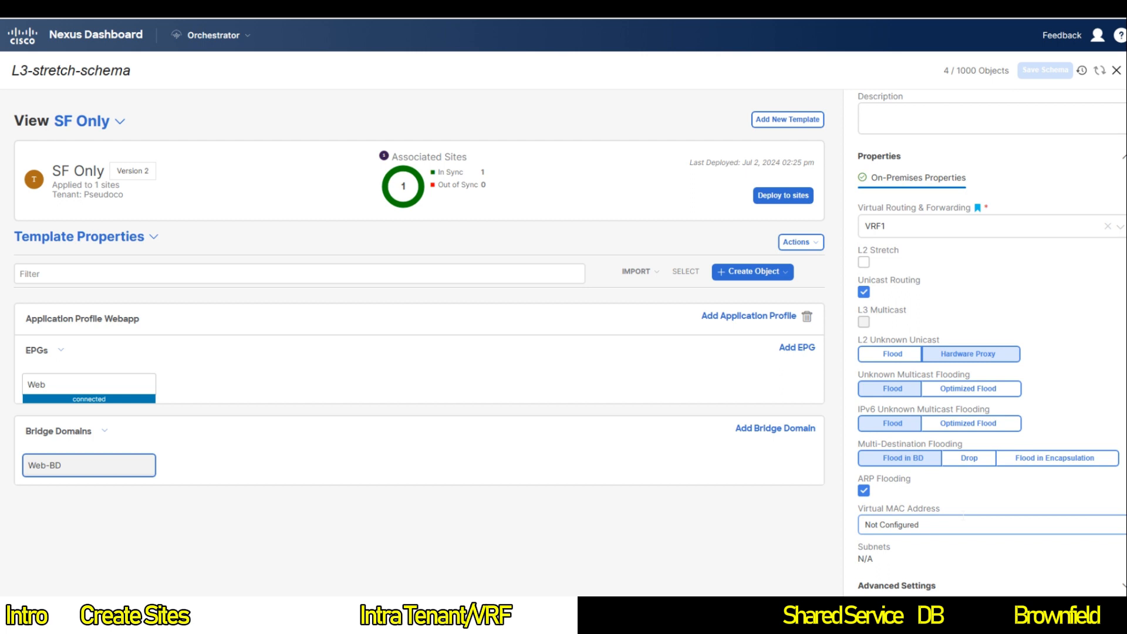
pyautogui.click(888, 354)
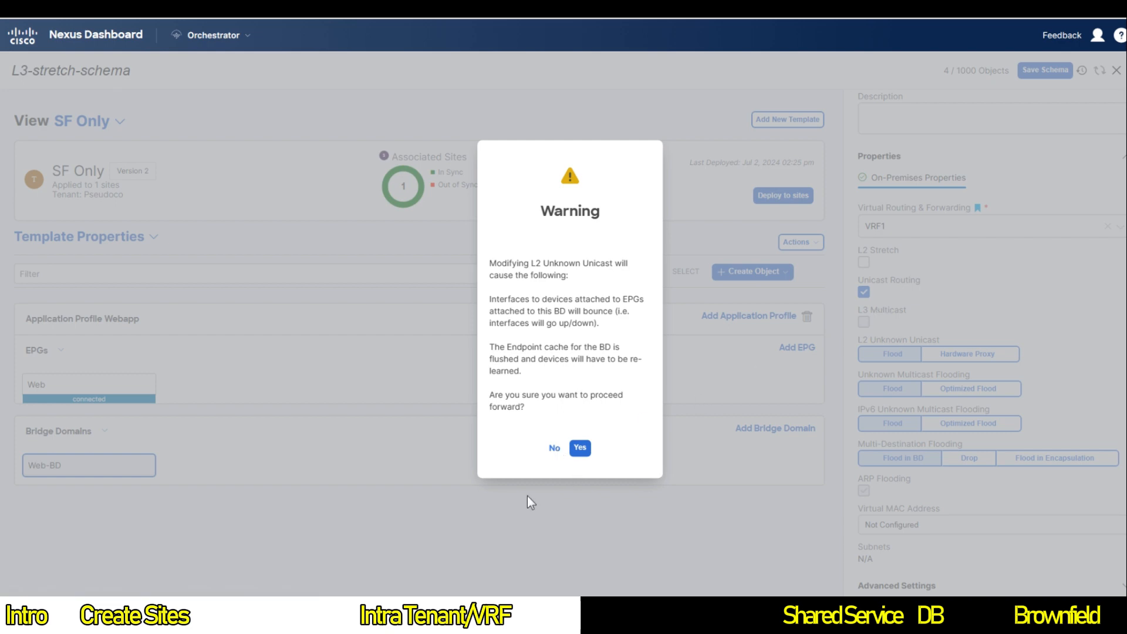
pyautogui.click(553, 449)
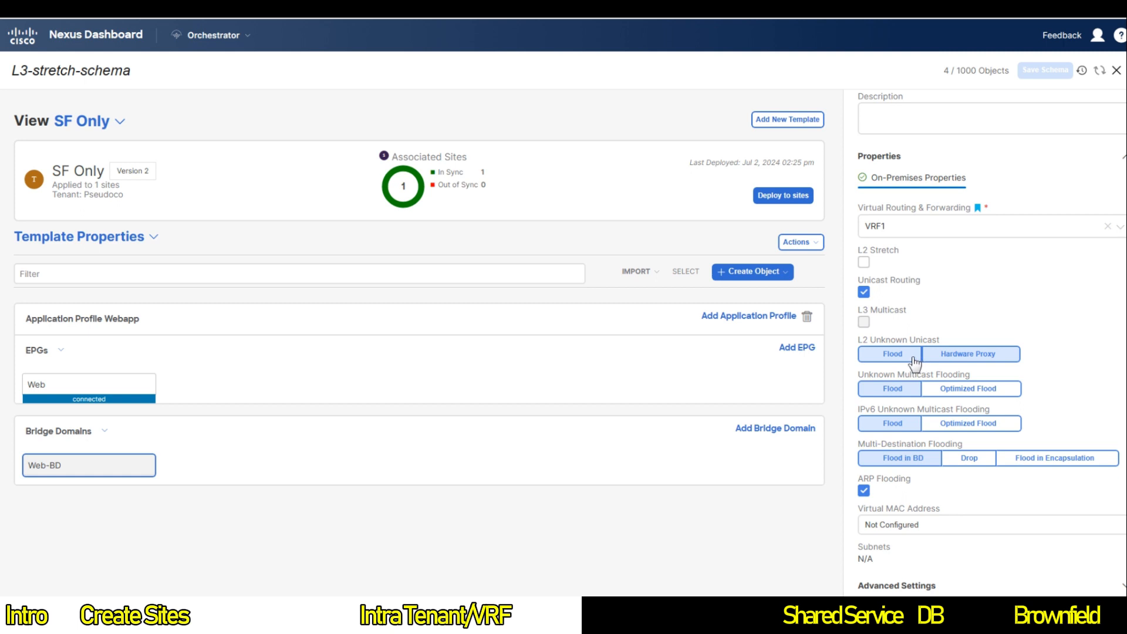
pyautogui.click(926, 355)
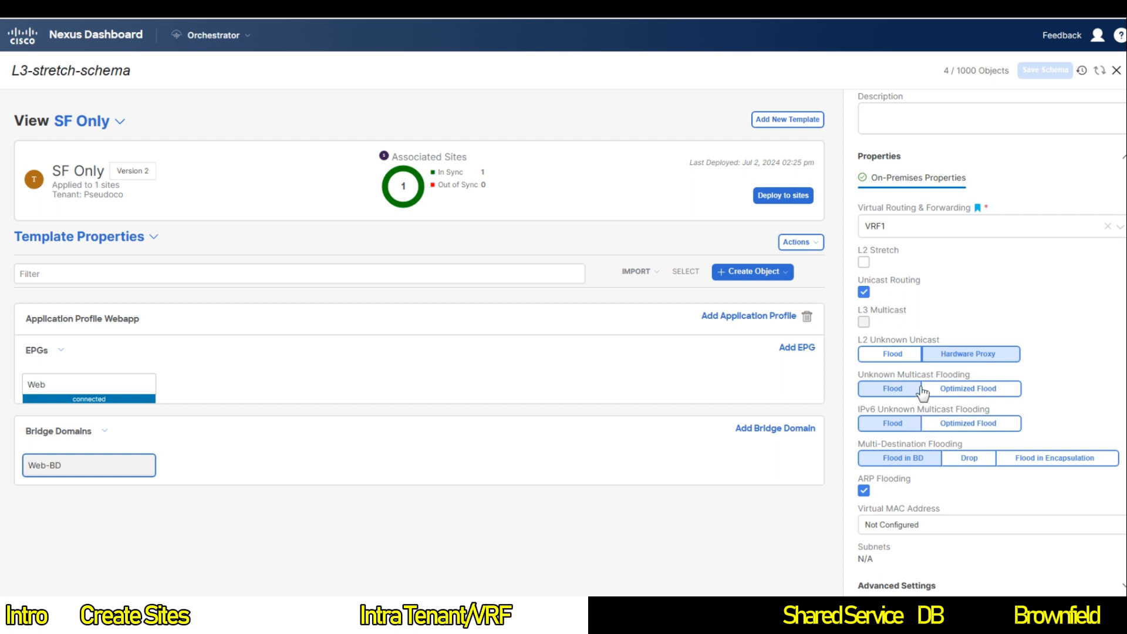
pyautogui.click(896, 353)
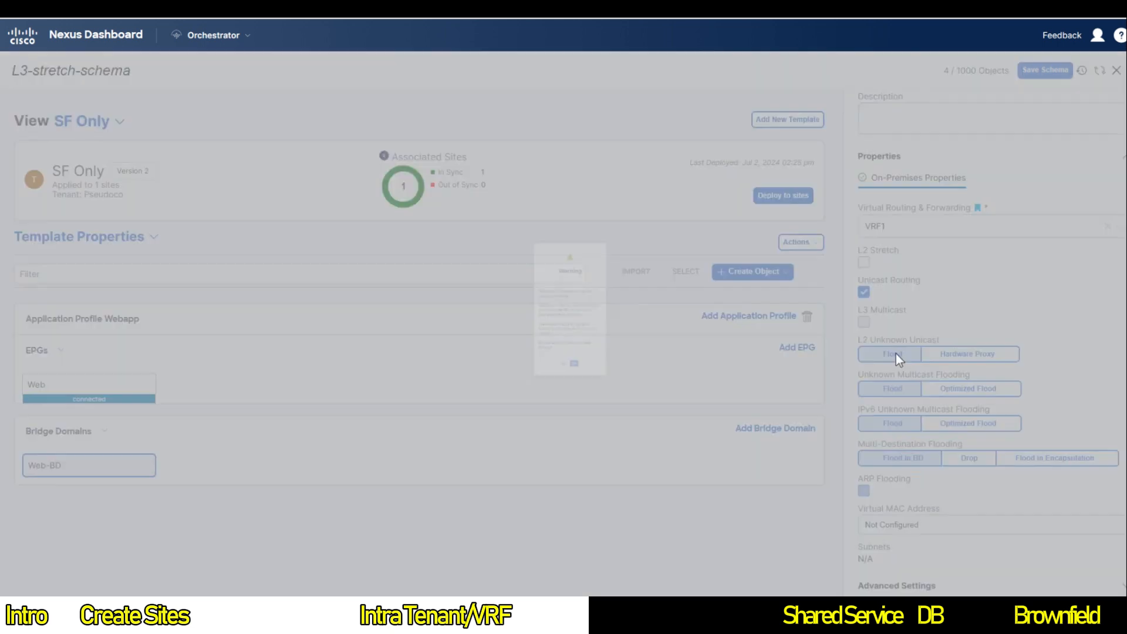
pyautogui.click(578, 449)
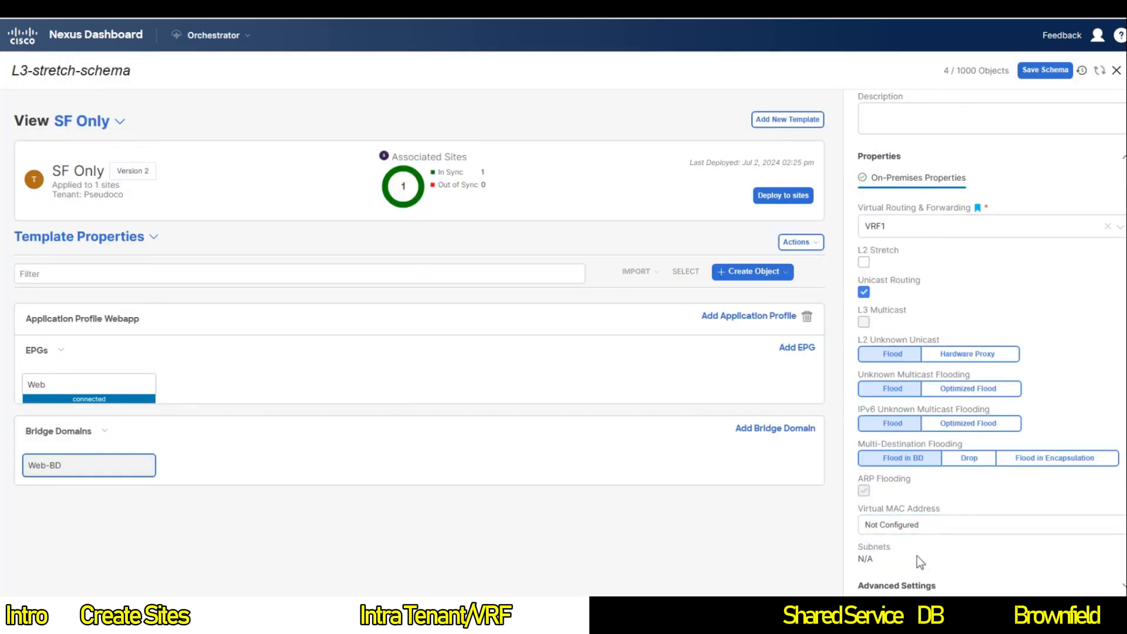
pyautogui.click(964, 354)
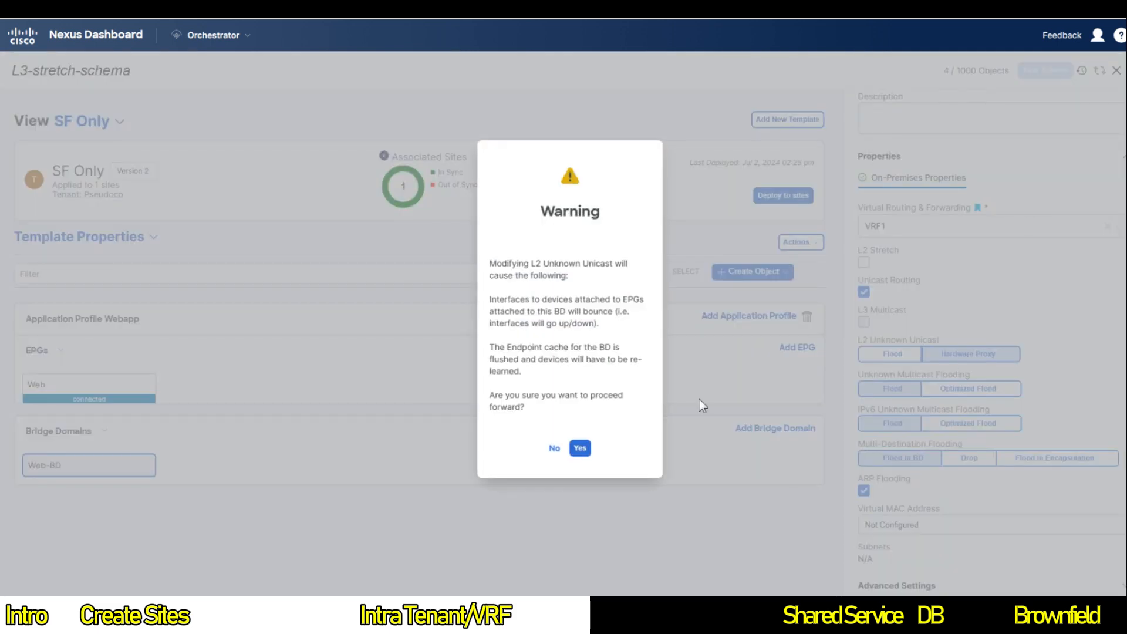
pyautogui.click(578, 449)
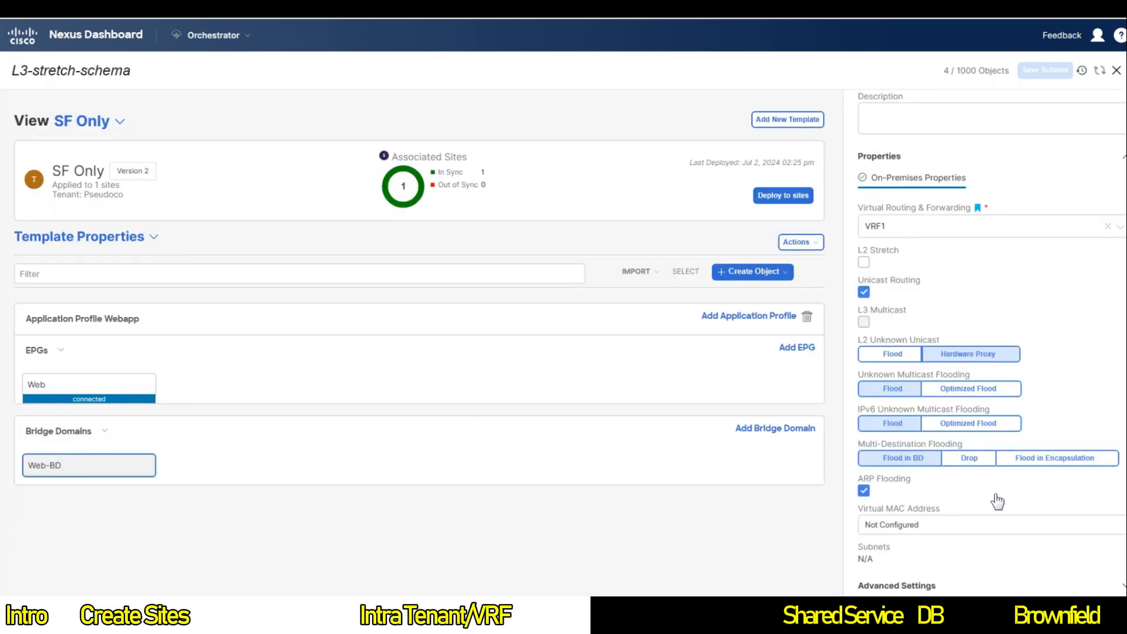
pyautogui.click(863, 490)
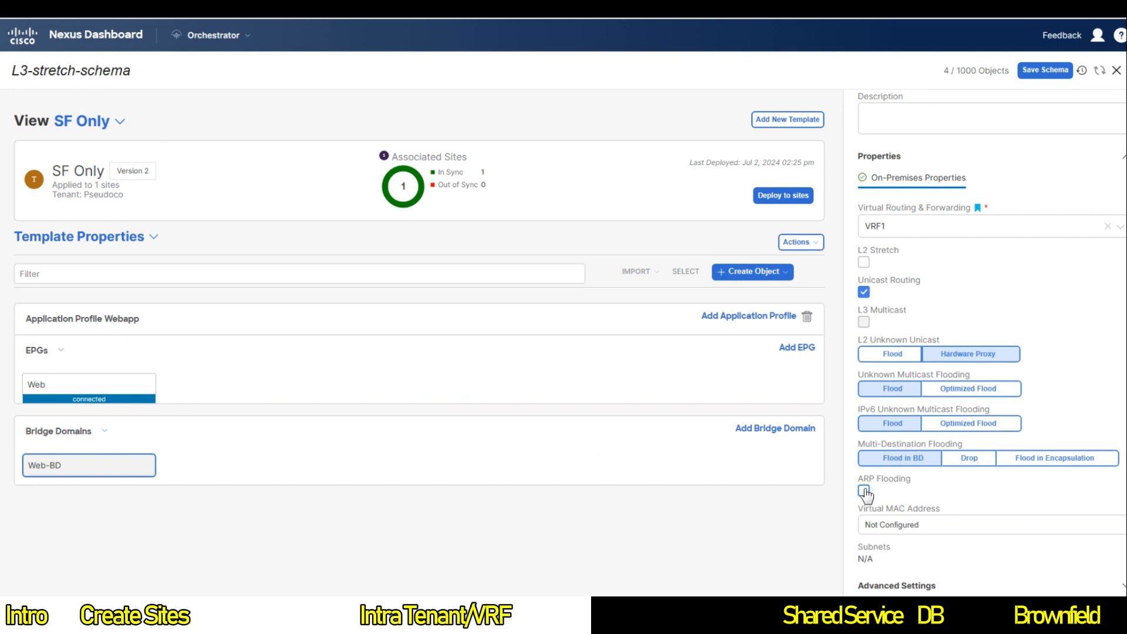
pyautogui.click(863, 490)
pyautogui.scroll(3, 945, 516)
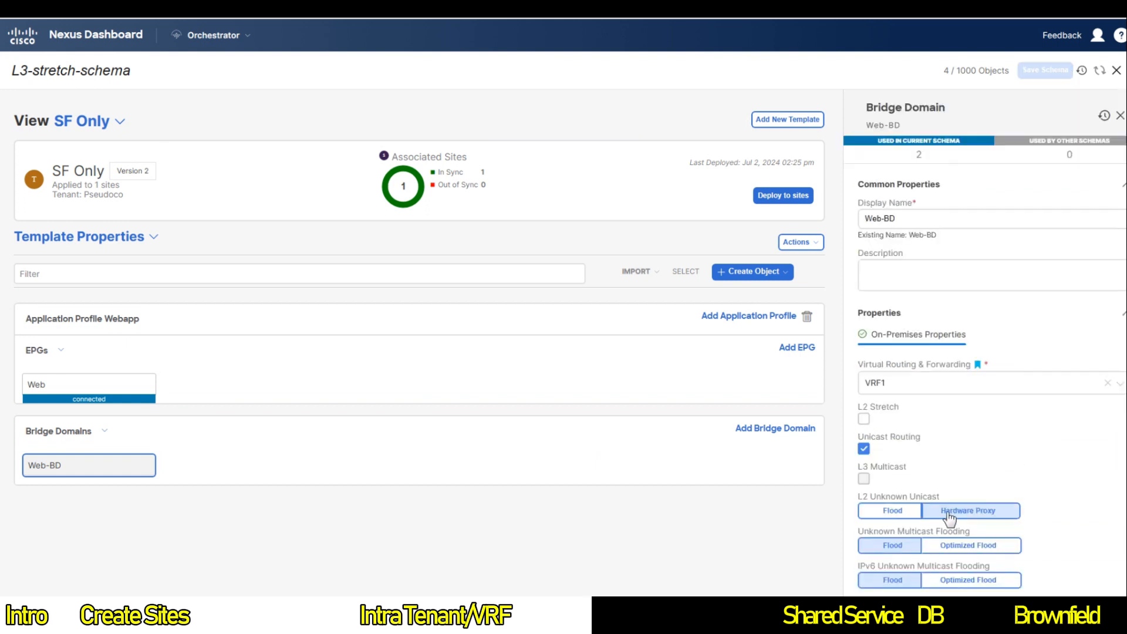
pyautogui.scroll(-3, 949, 519)
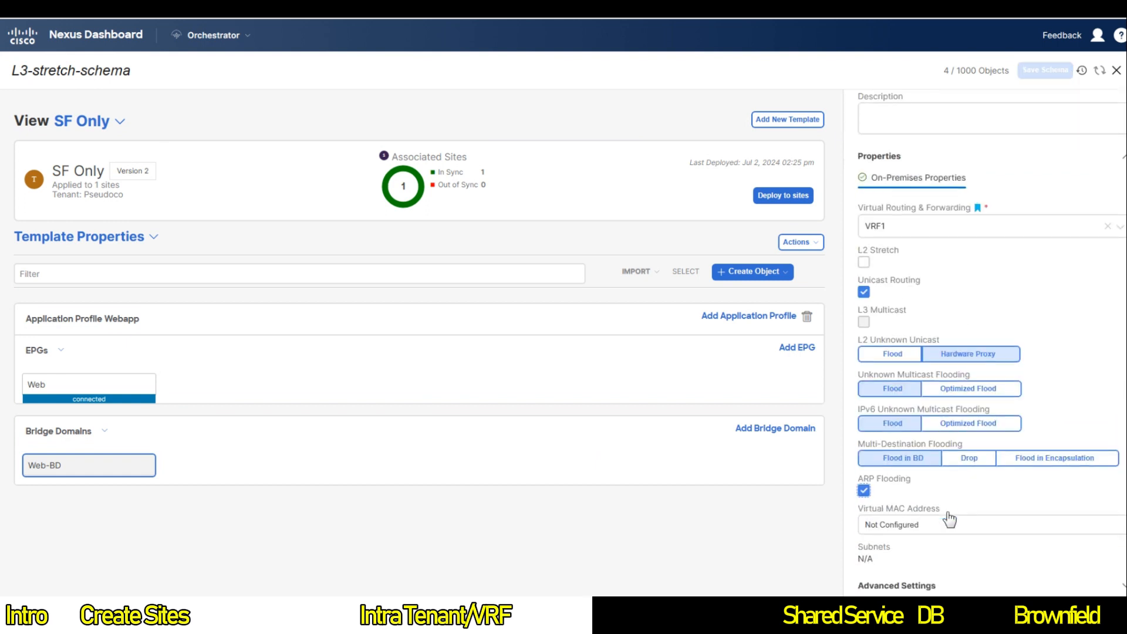
# Step: Turn on L2 Stretch for Web-BD, leaving Intersite BUM Traffic Allow and Optimize WAN Bandwidth enabled
pyautogui.click(863, 262)
pyautogui.click(578, 432)
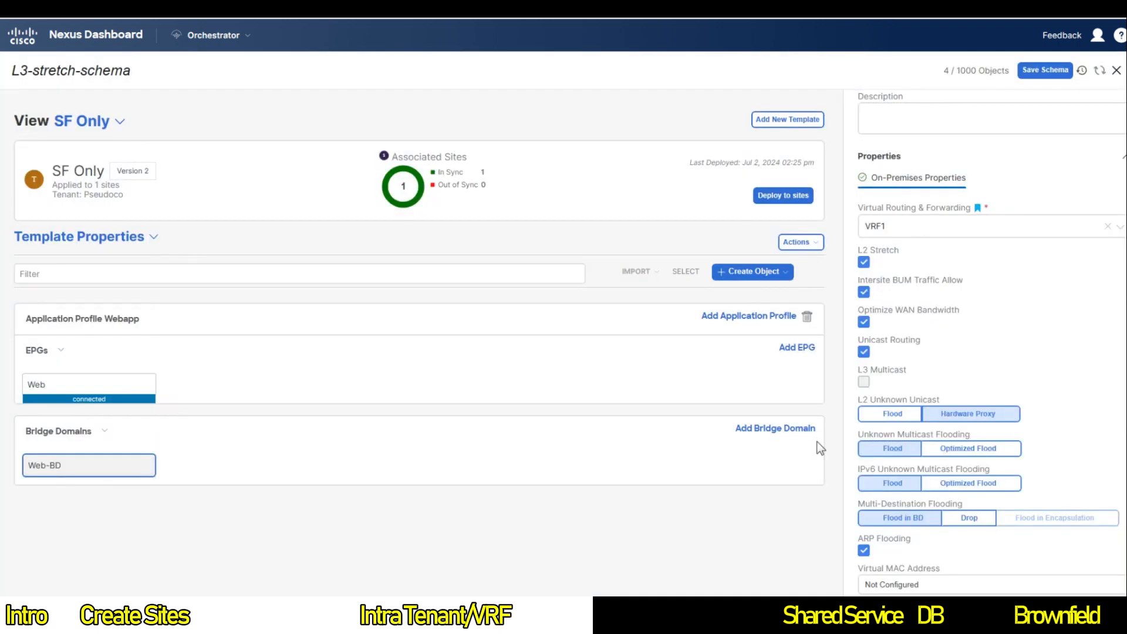
pyautogui.scroll(-2, 963, 555)
pyautogui.click(863, 177)
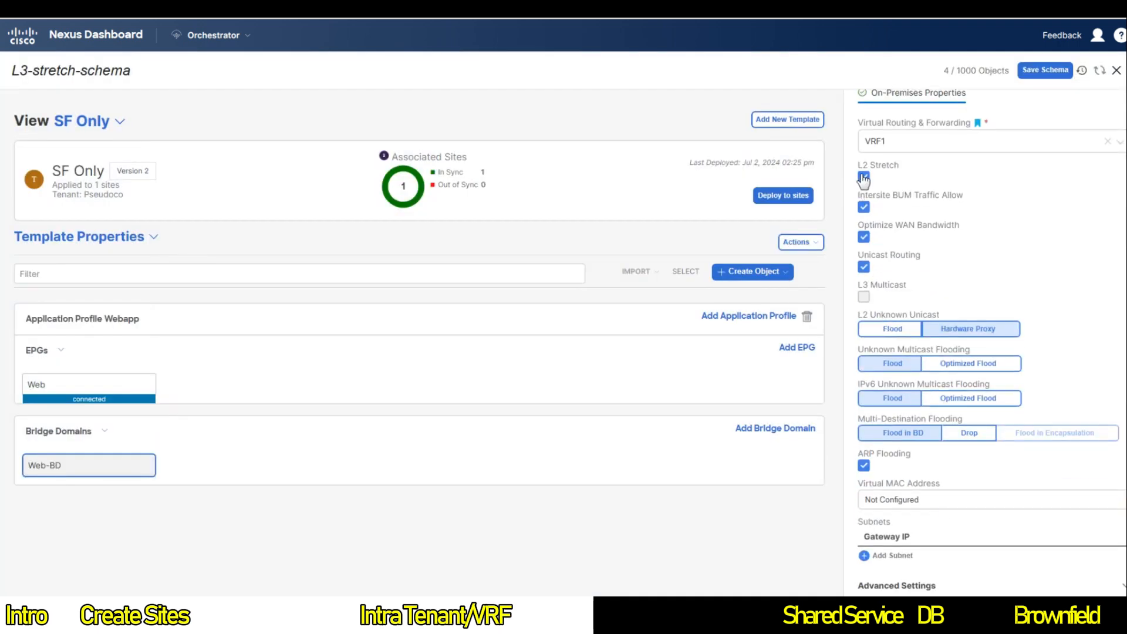
pyautogui.click(579, 400)
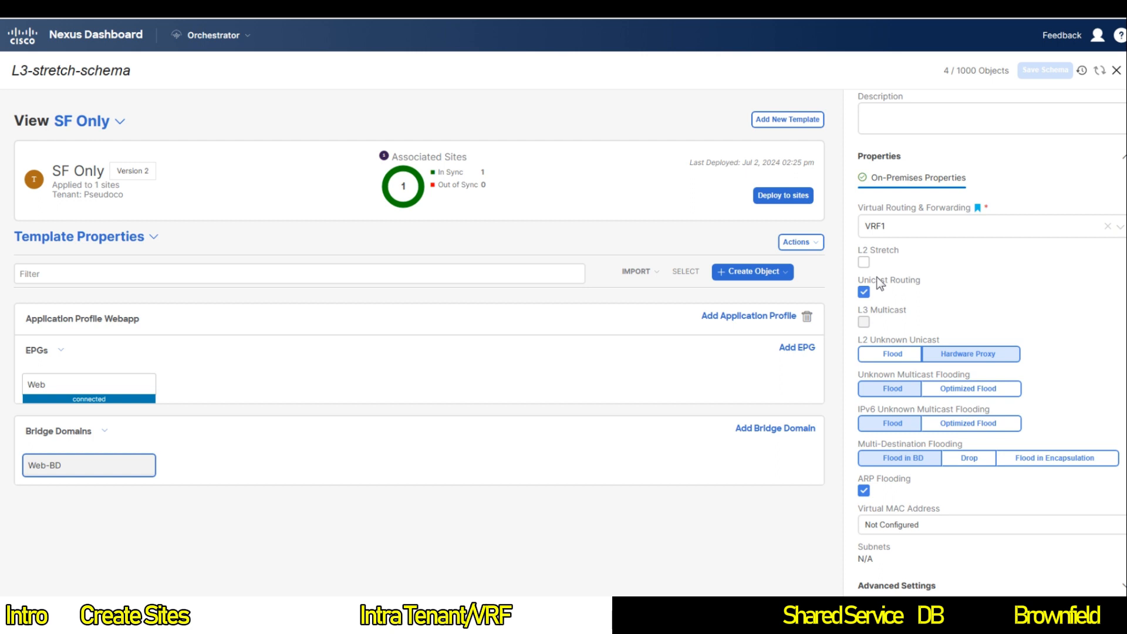
pyautogui.click(864, 261)
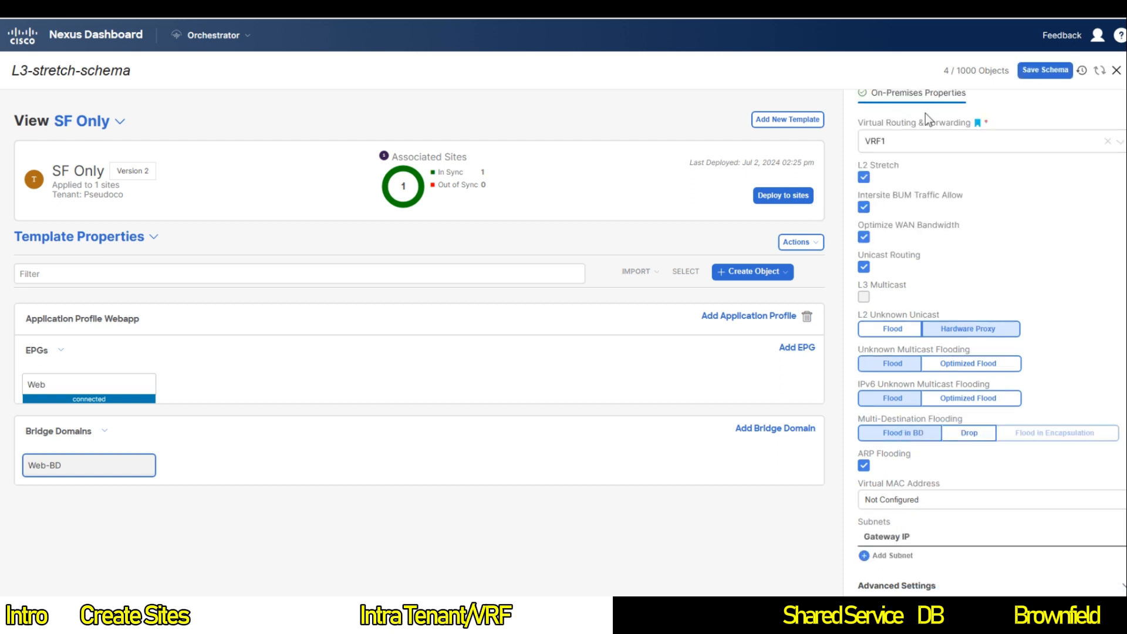
pyautogui.scroll(3, 925, 112)
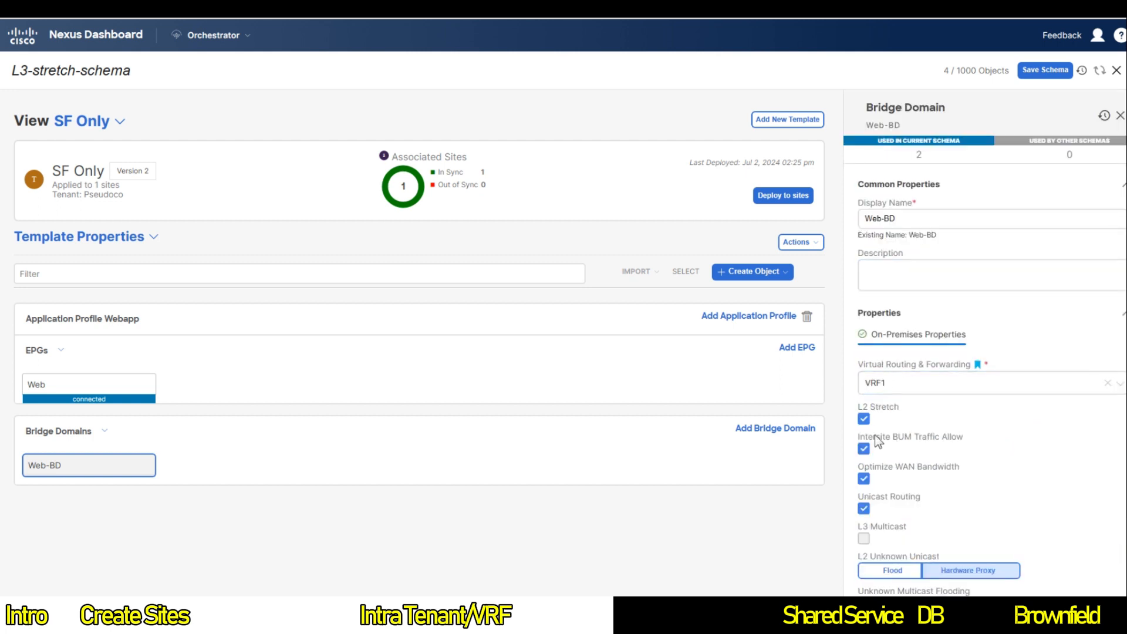
pyautogui.scroll(-4, 883, 424)
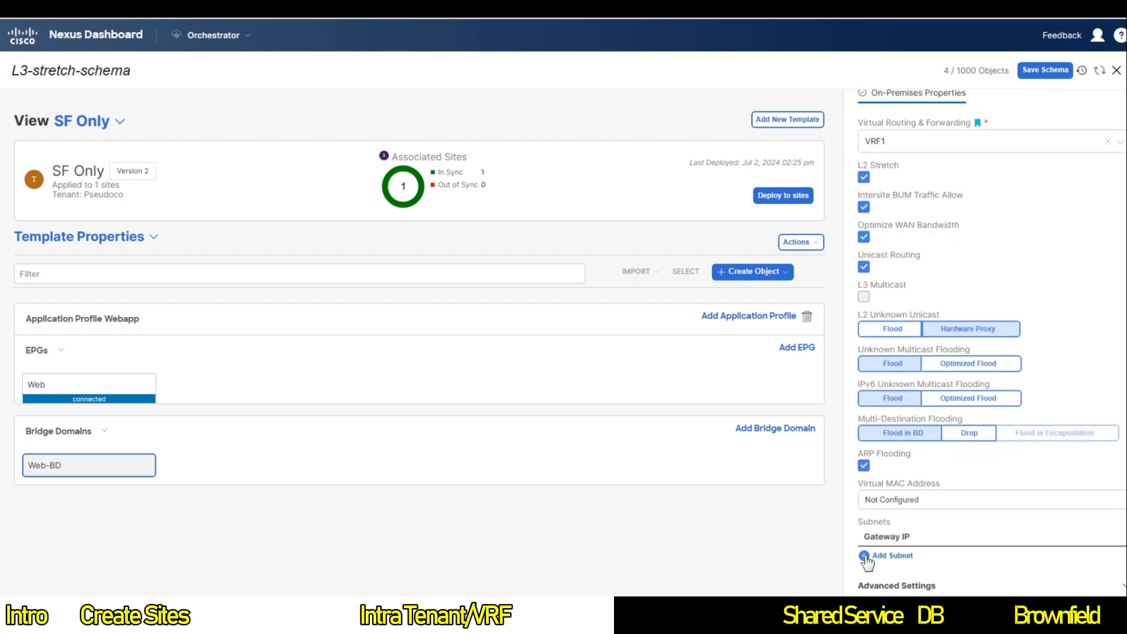
# Step: Add subnet 10.1.1.254/24 as Web-BD's gateway IP, scoped private to VRF
pyautogui.click(864, 555)
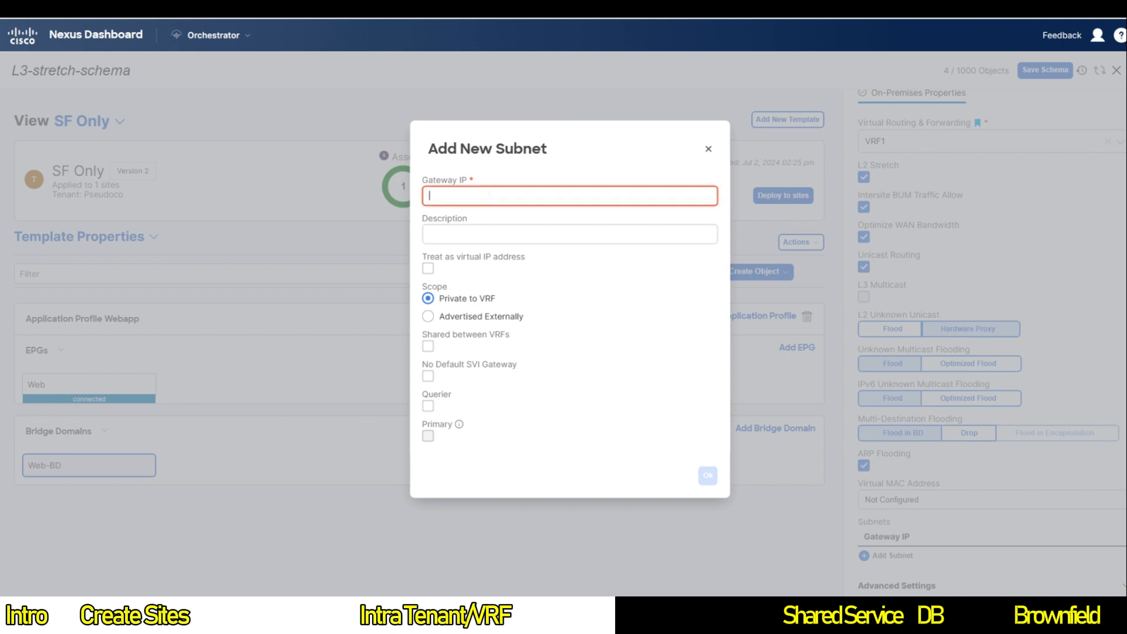
pyautogui.write('10.1.1.254/24')
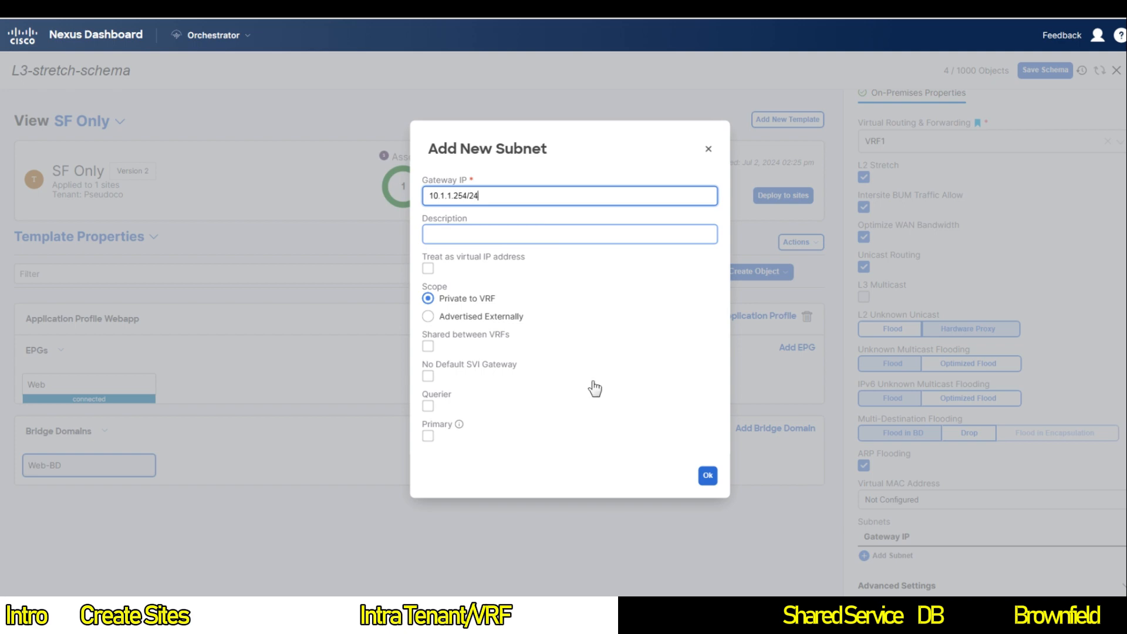
pyautogui.click(707, 475)
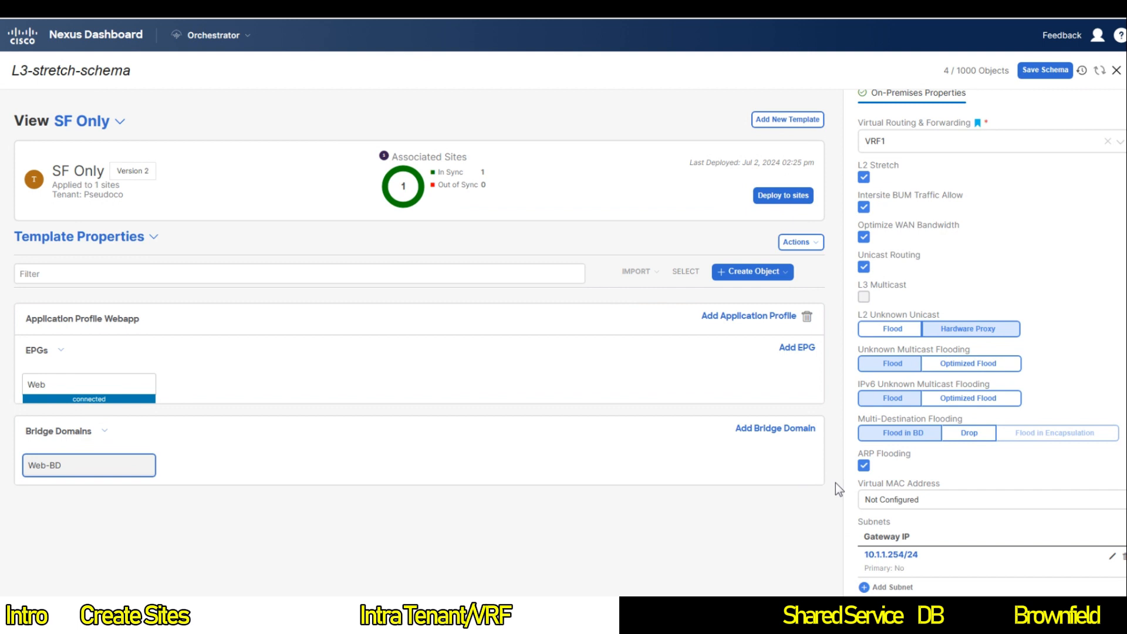
# Step: Save the schema and push the Web-BD changes in SF Only to San Francisco until in sync
pyautogui.click(1051, 70)
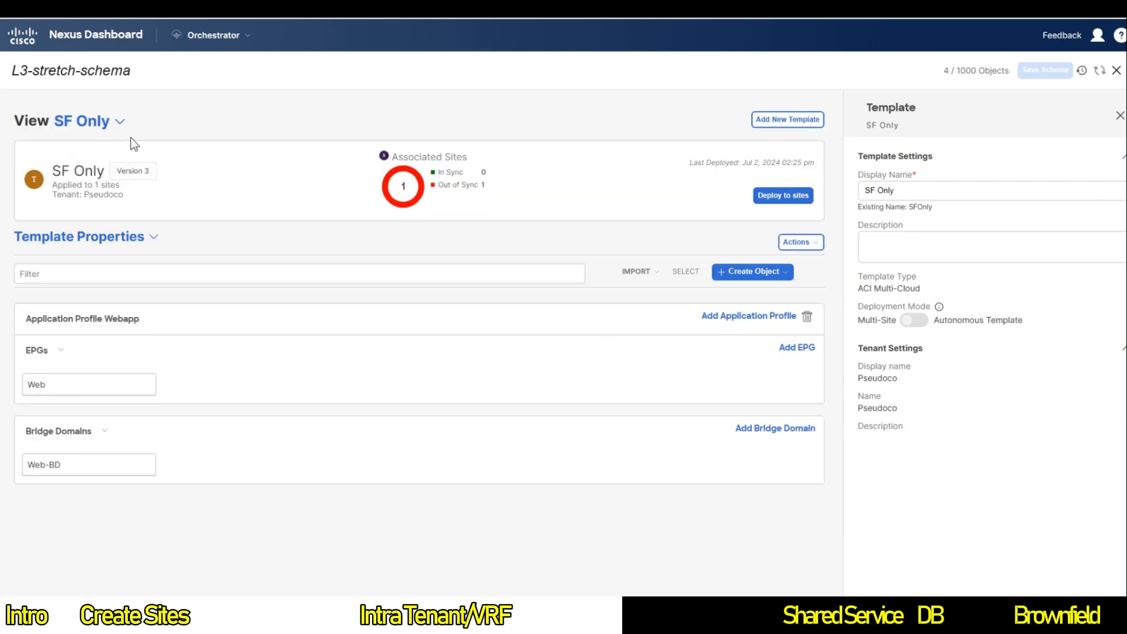
pyautogui.click(783, 196)
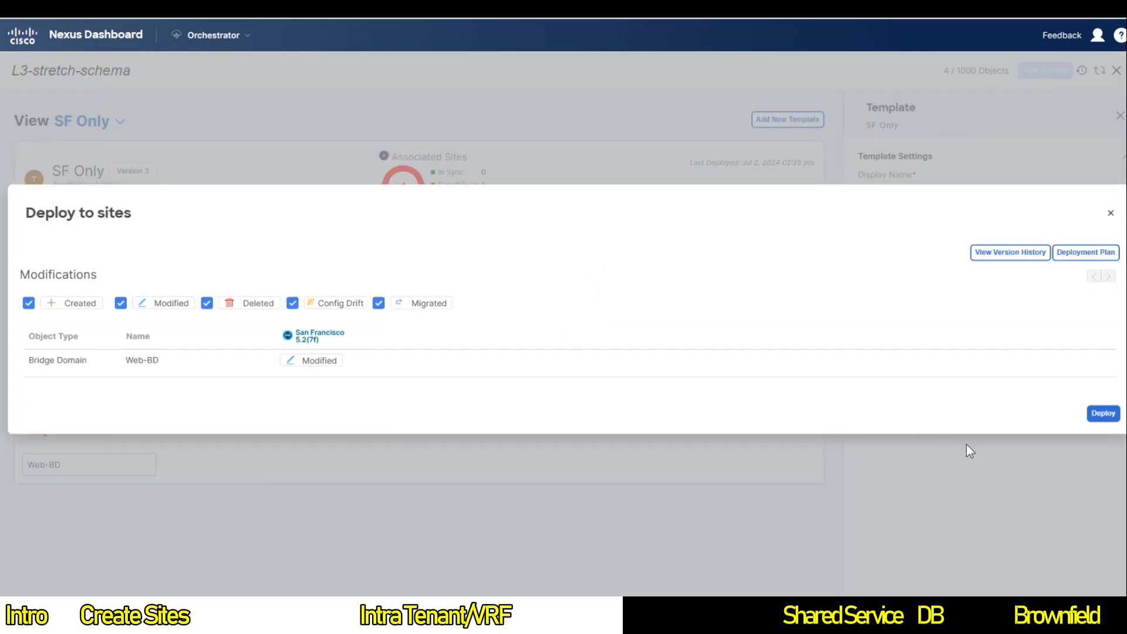
pyautogui.click(1102, 414)
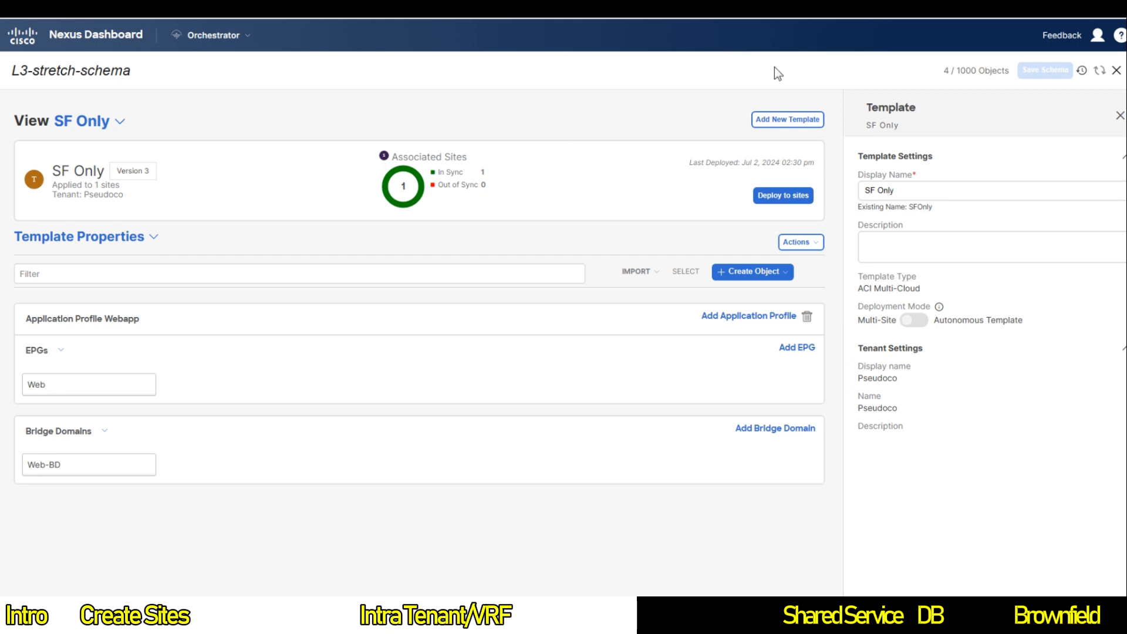
pyautogui.click(89, 120)
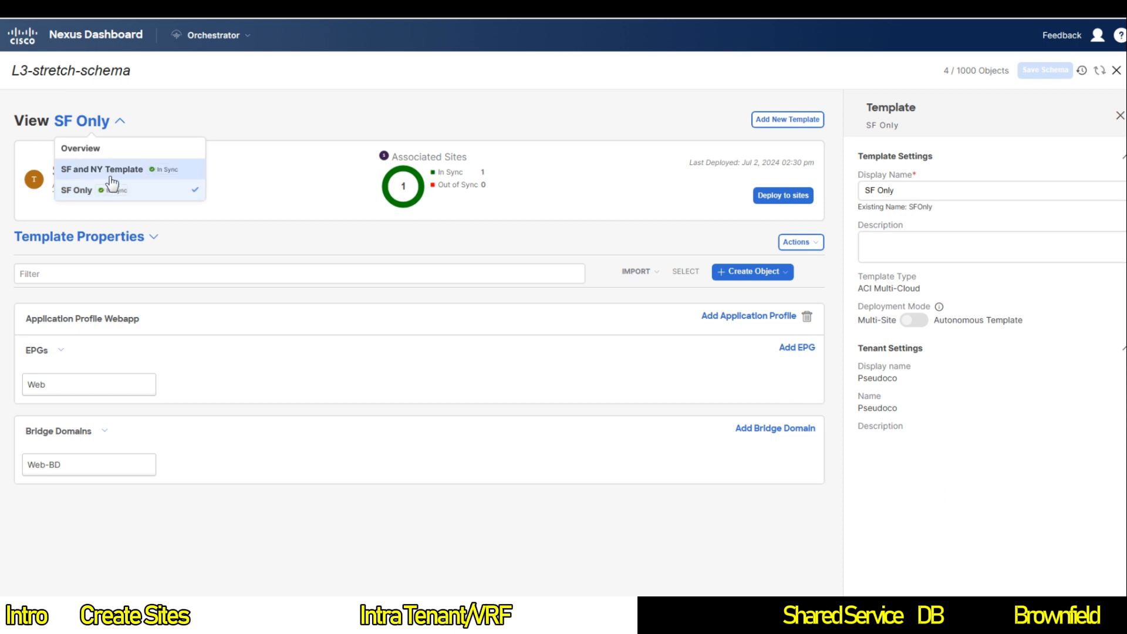
# Step: From the schema overview, add an ACI Multi-Cloud template and rename it 'NY Only'
pyautogui.click(88, 149)
pyautogui.click(1067, 123)
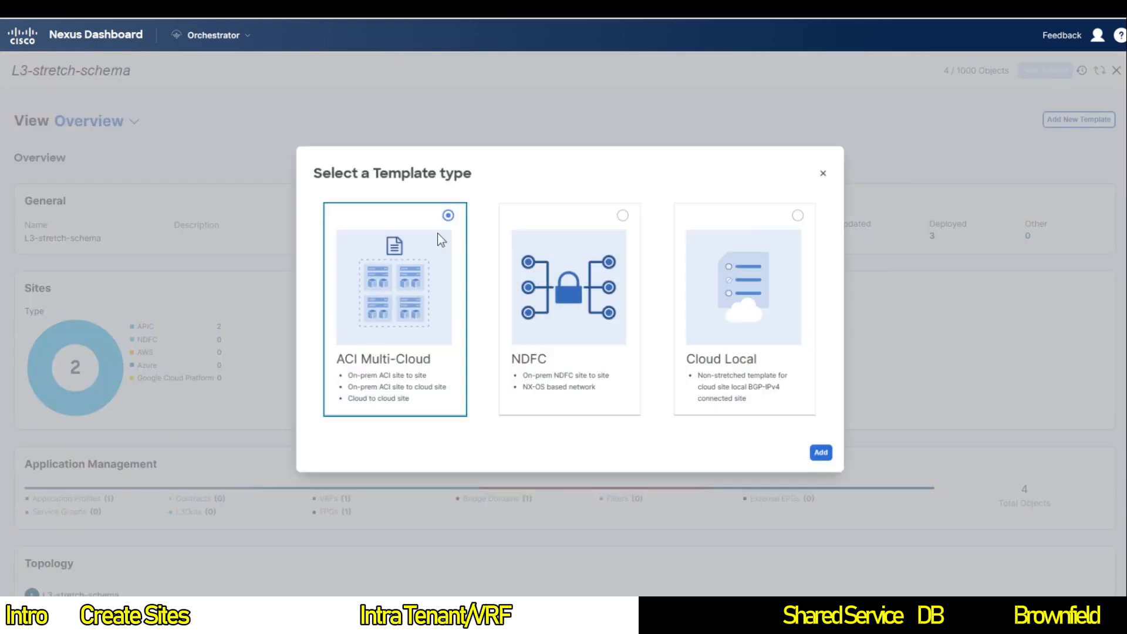
pyautogui.click(831, 458)
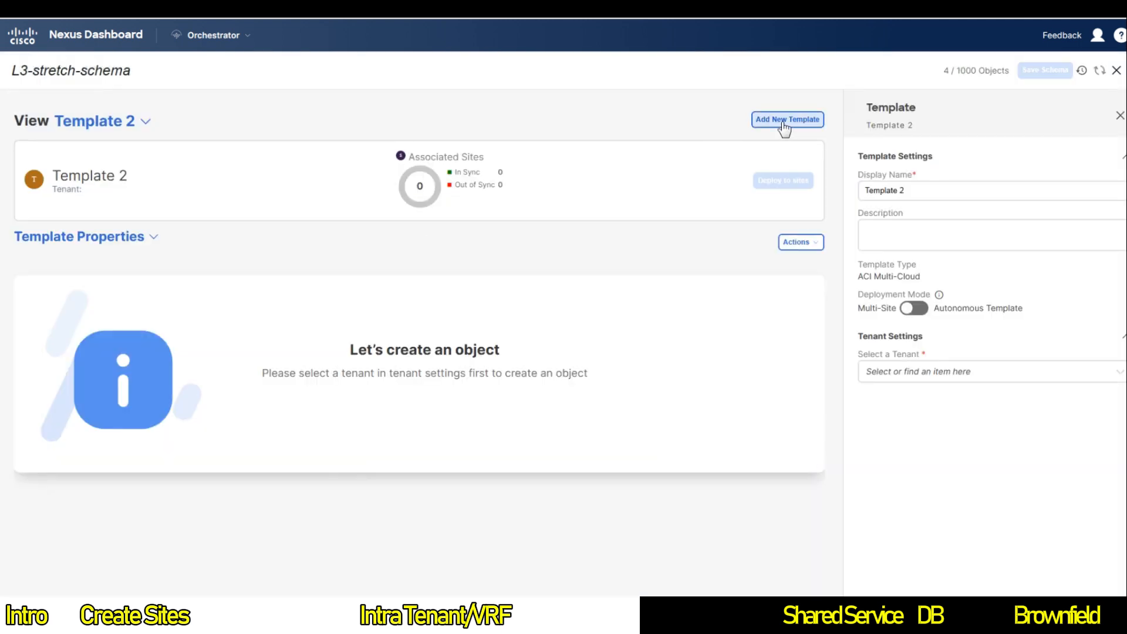
pyautogui.click(961, 190)
pyautogui.hotkey('ctrl', 'a')
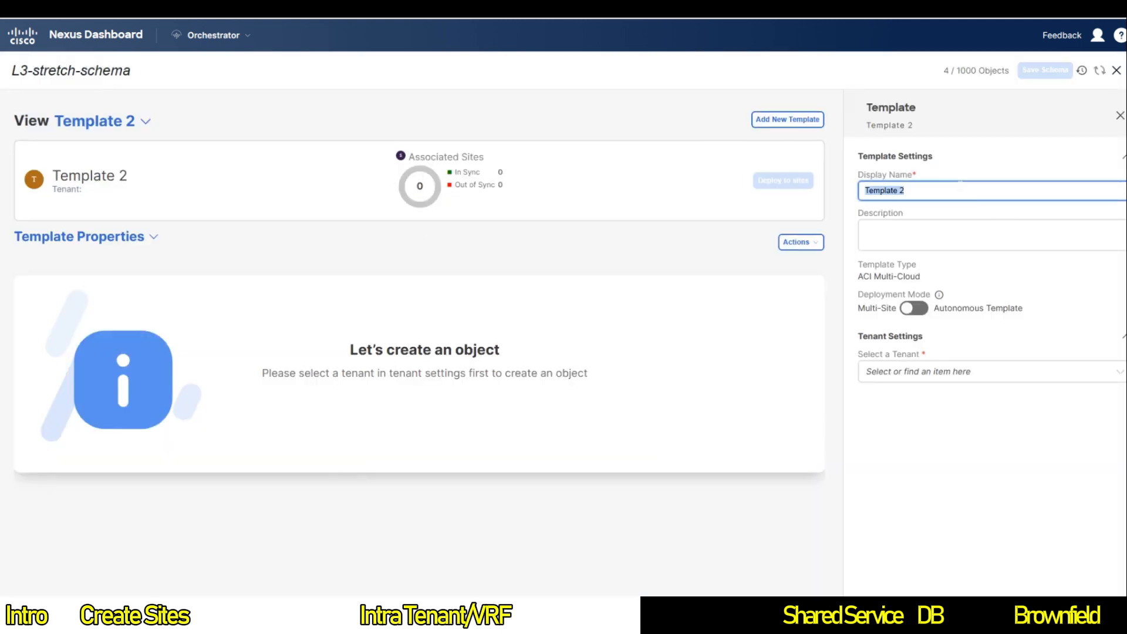
pyautogui.write('NY Only')
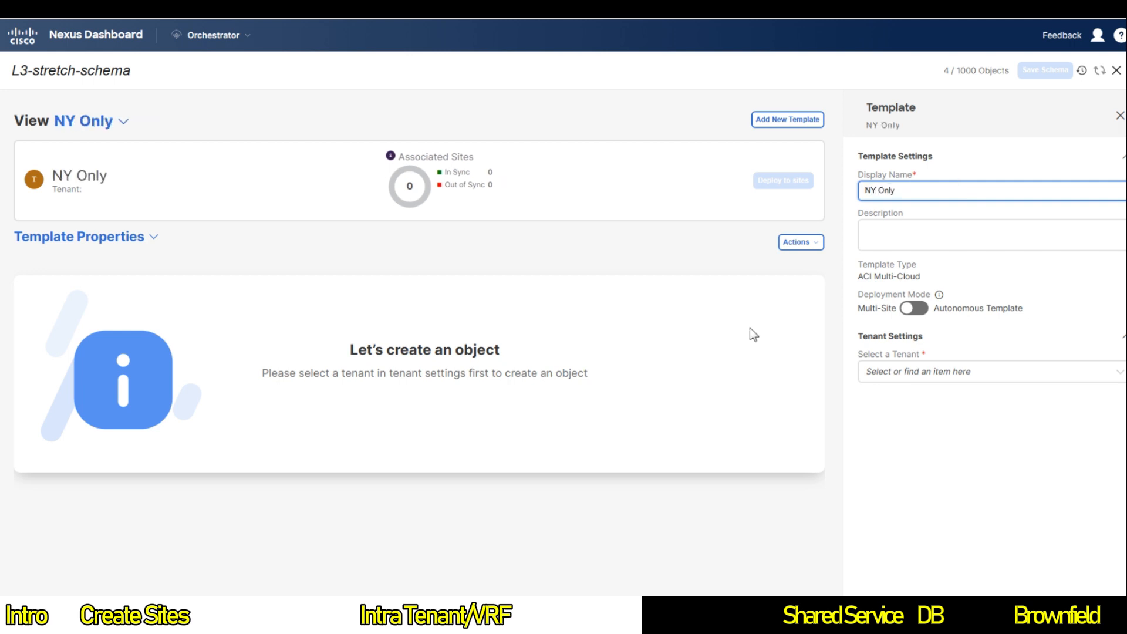
pyautogui.click(803, 243)
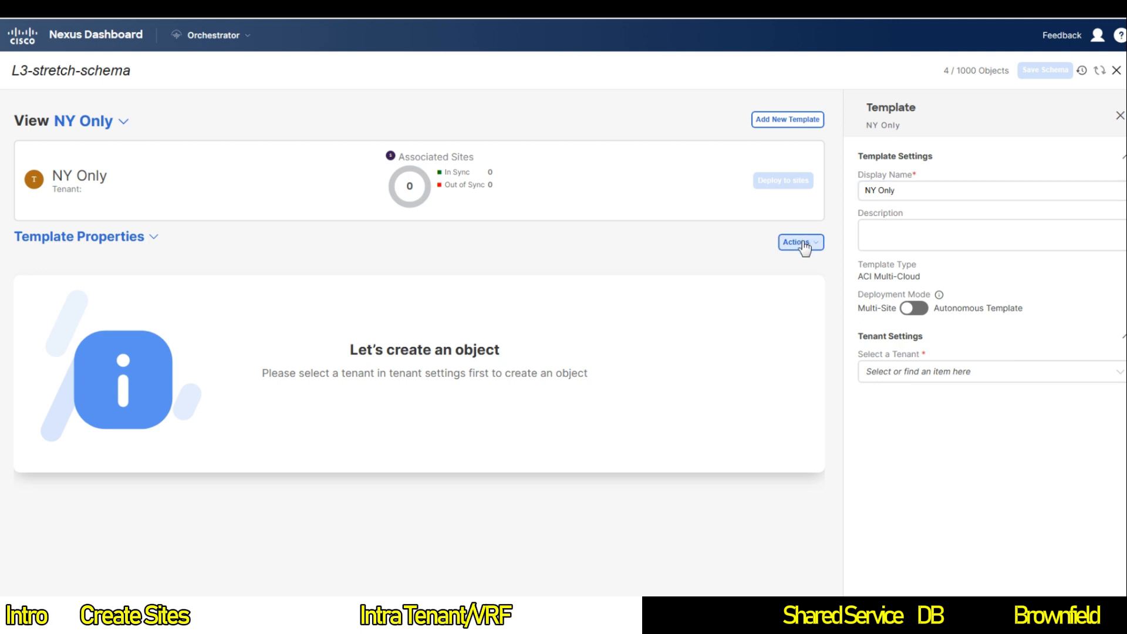
pyautogui.click(801, 242)
pyautogui.click(907, 372)
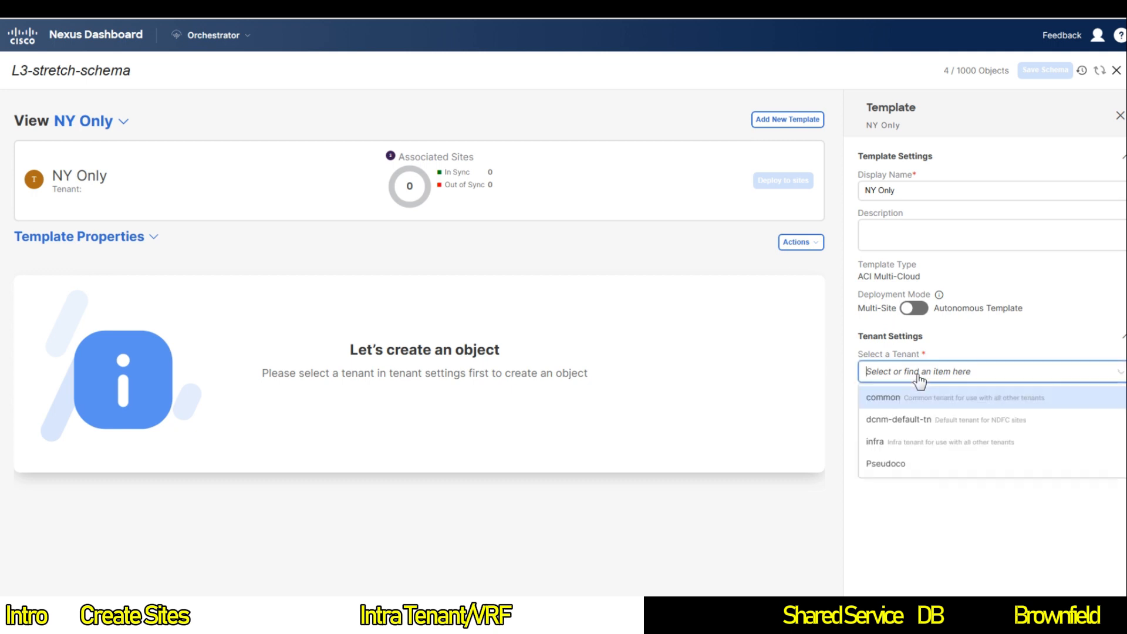
# Step: Assign tenant Pseudoco to NY Only and create an application profile named 'Webapp'
pyautogui.click(892, 457)
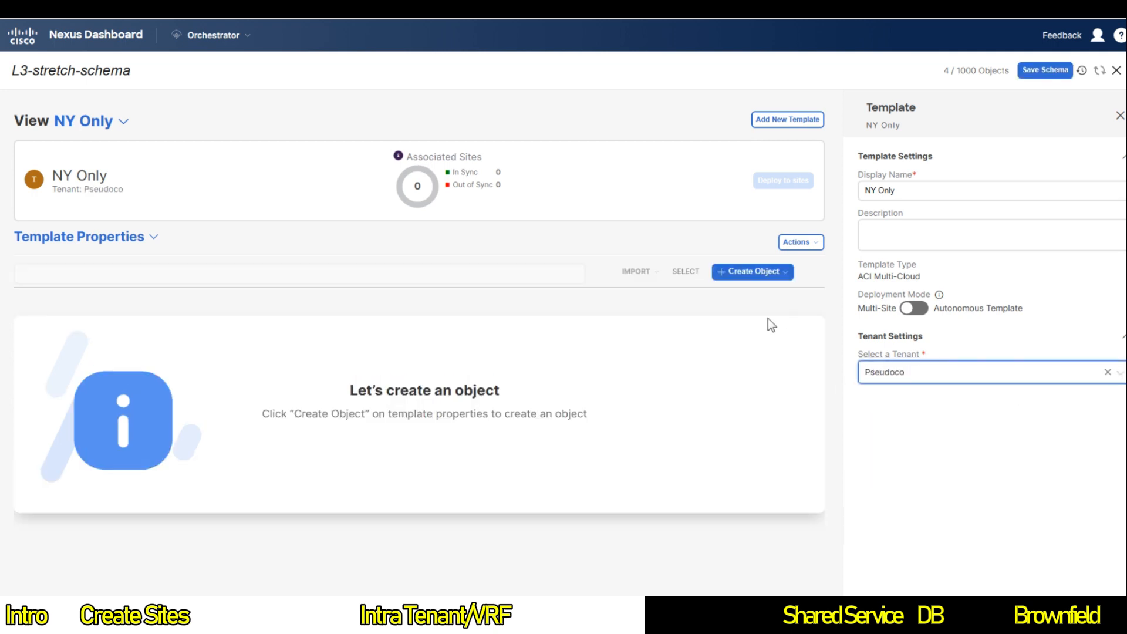
pyautogui.click(757, 273)
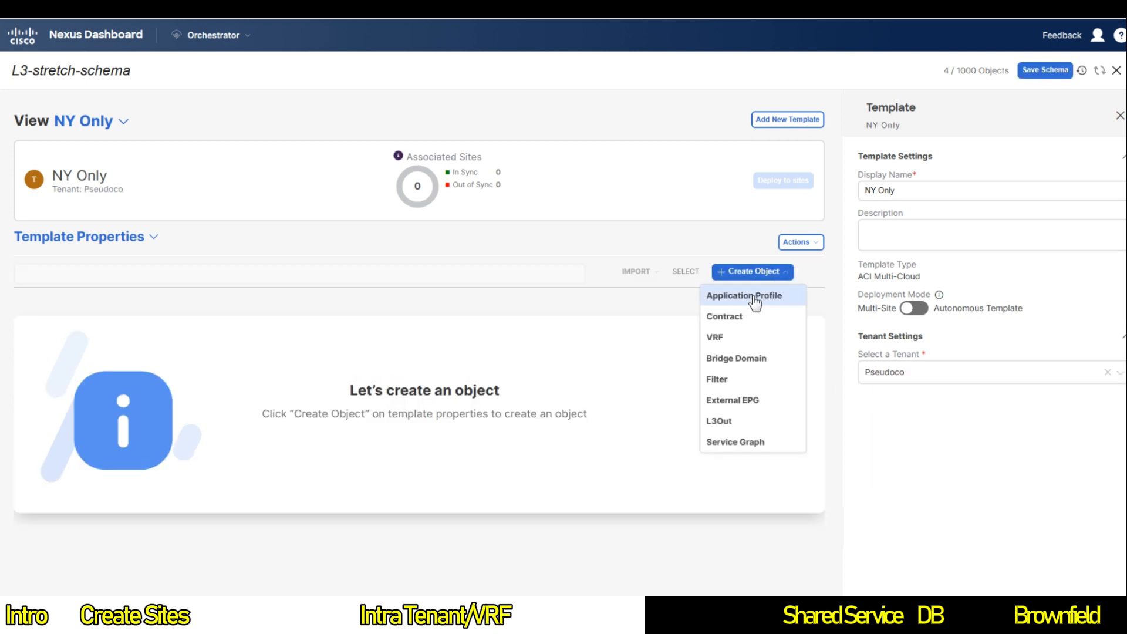
pyautogui.click(755, 299)
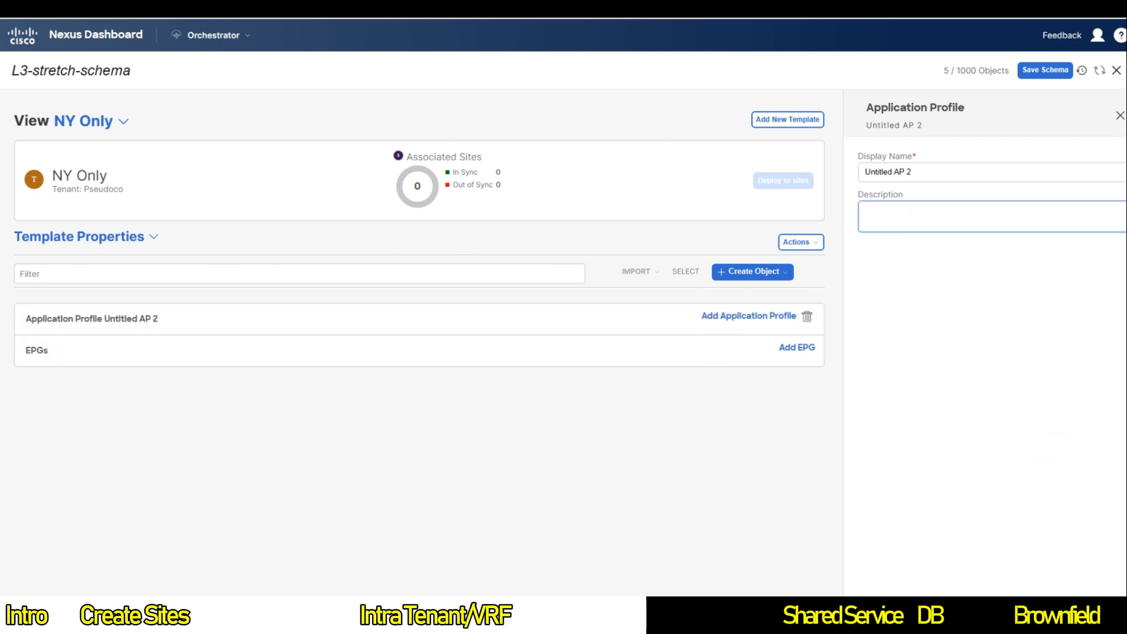
pyautogui.tripleClick(900, 172)
pyautogui.write('W')
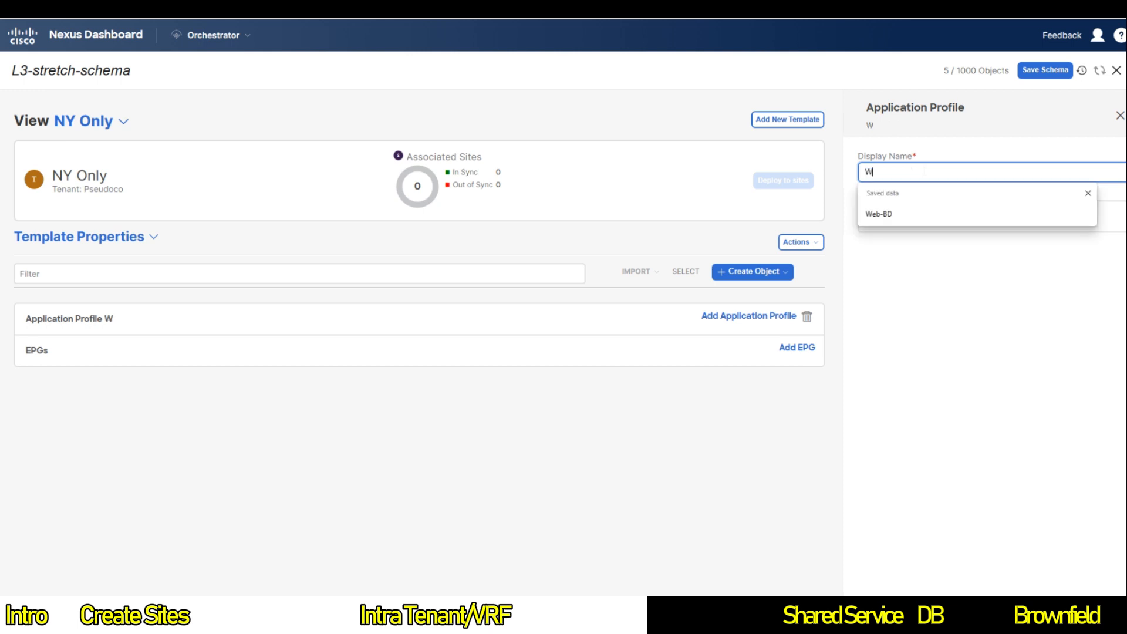
pyautogui.write('ebapp')
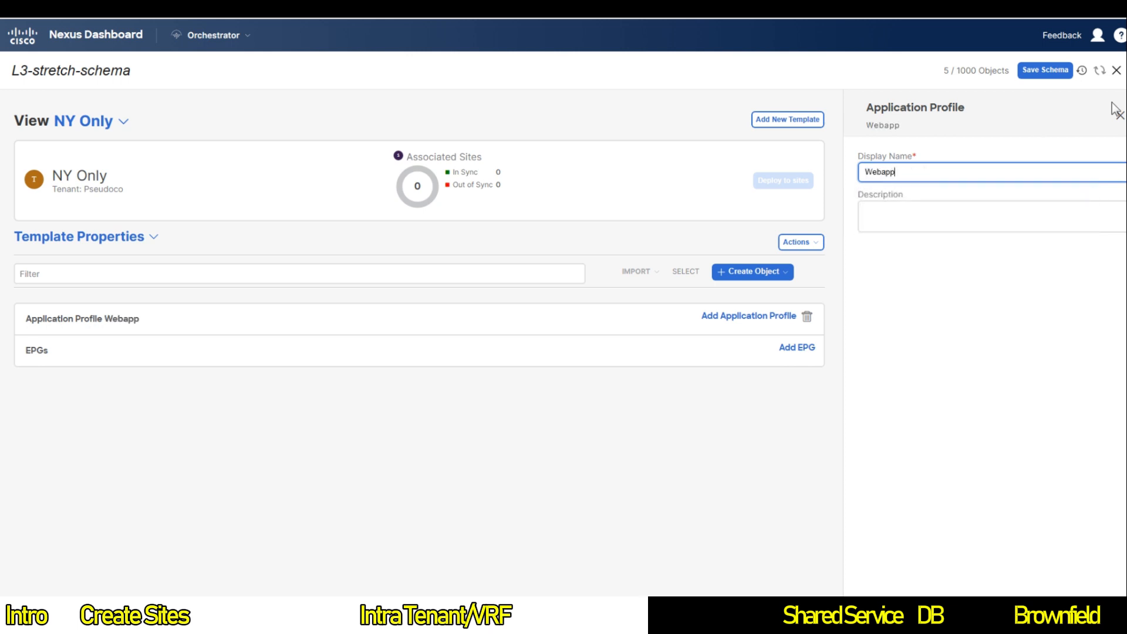
pyautogui.click(784, 279)
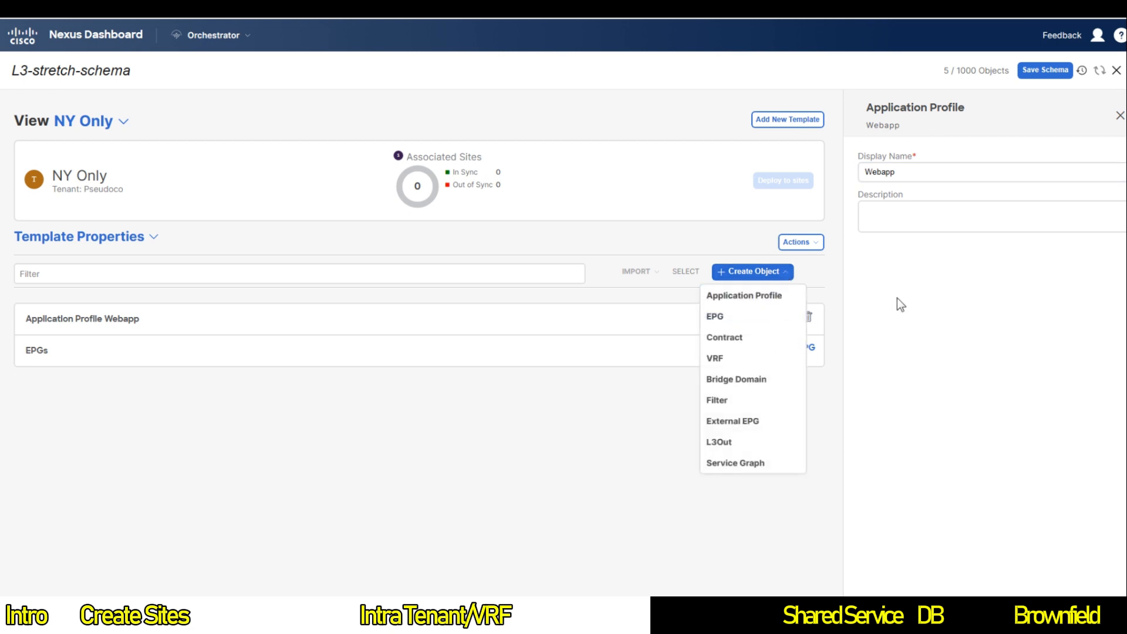
pyautogui.click(759, 273)
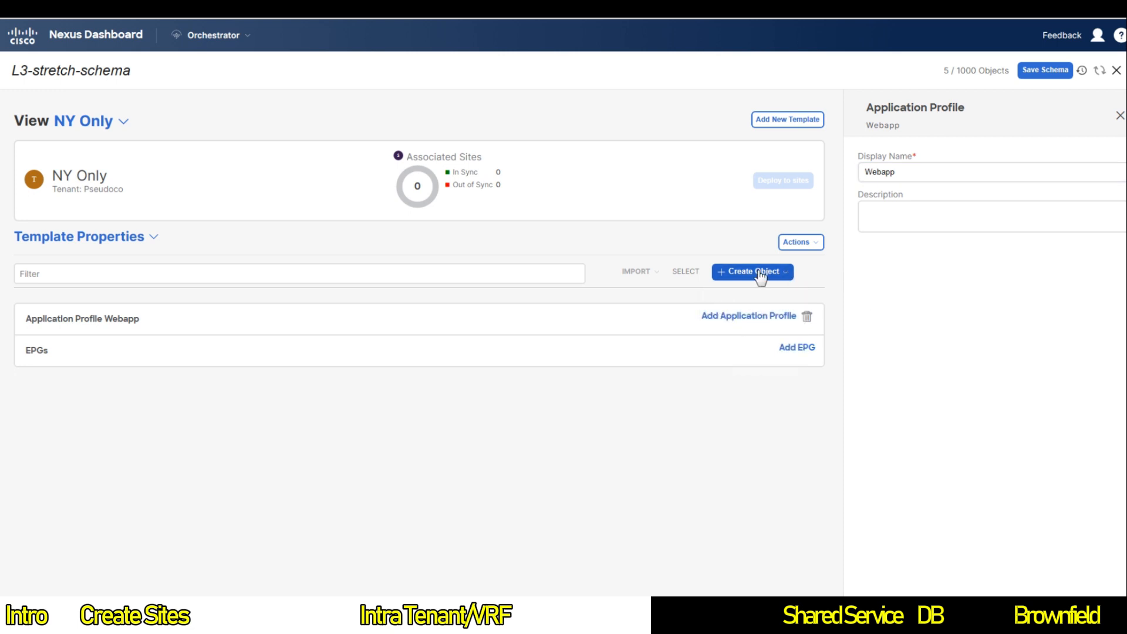
# Step: Add an EPG to the Webapp profile and name it 'App'
pyautogui.click(797, 350)
pyautogui.tripleClick(933, 220)
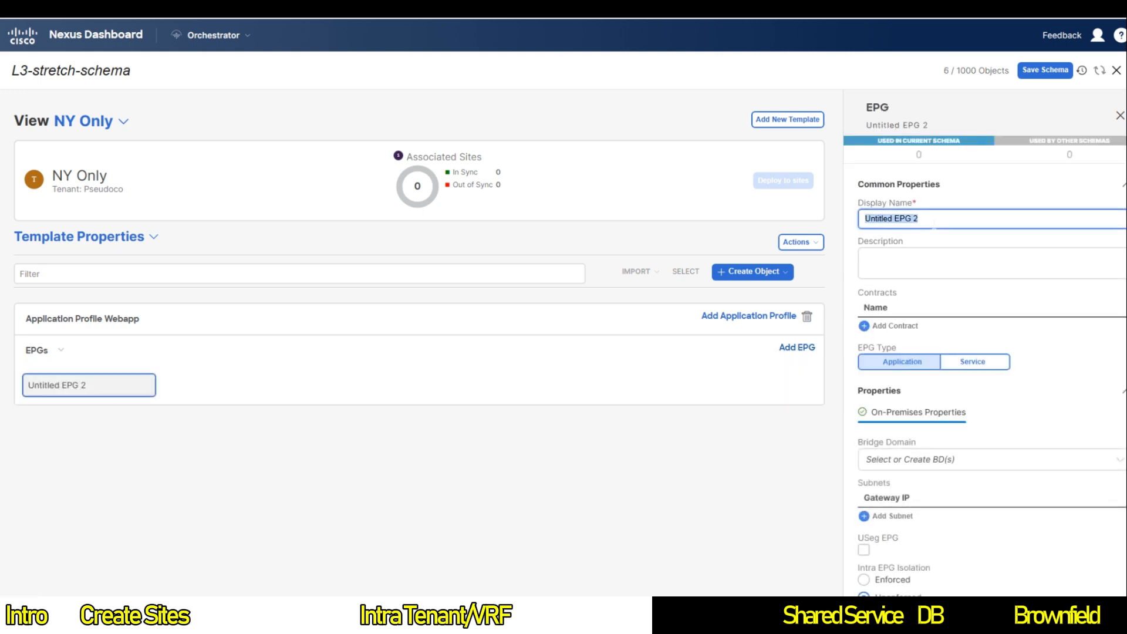
pyautogui.write('App')
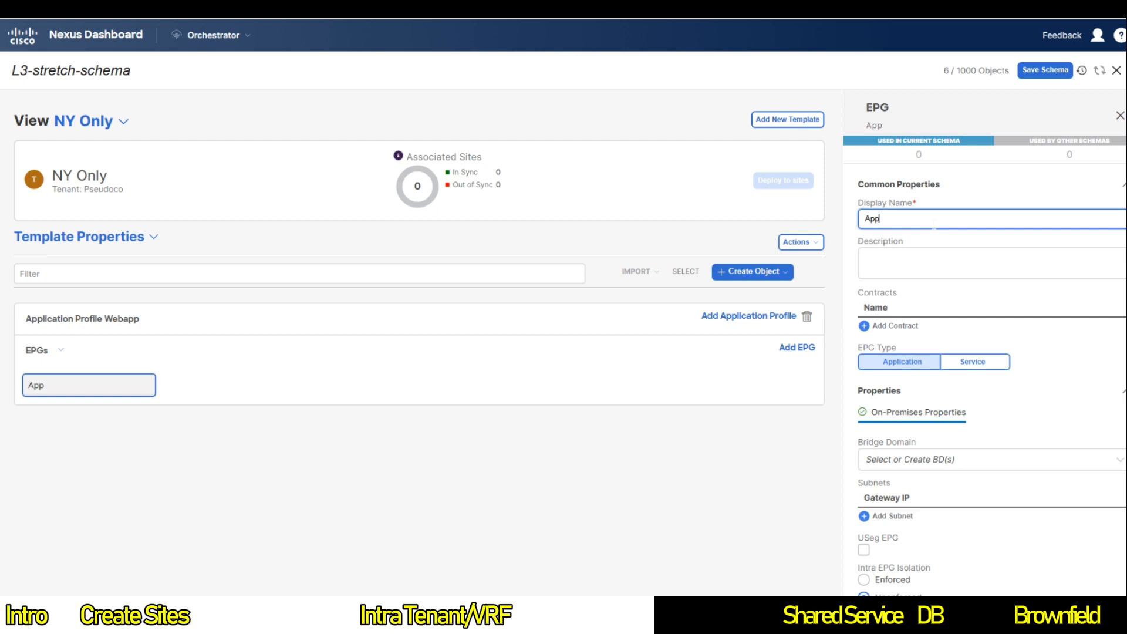
# Step: Replace the App EPG's Web-BD bridge domain with a newly created bridge domain App-BD
pyautogui.scroll(-2, 978, 360)
pyautogui.click(935, 362)
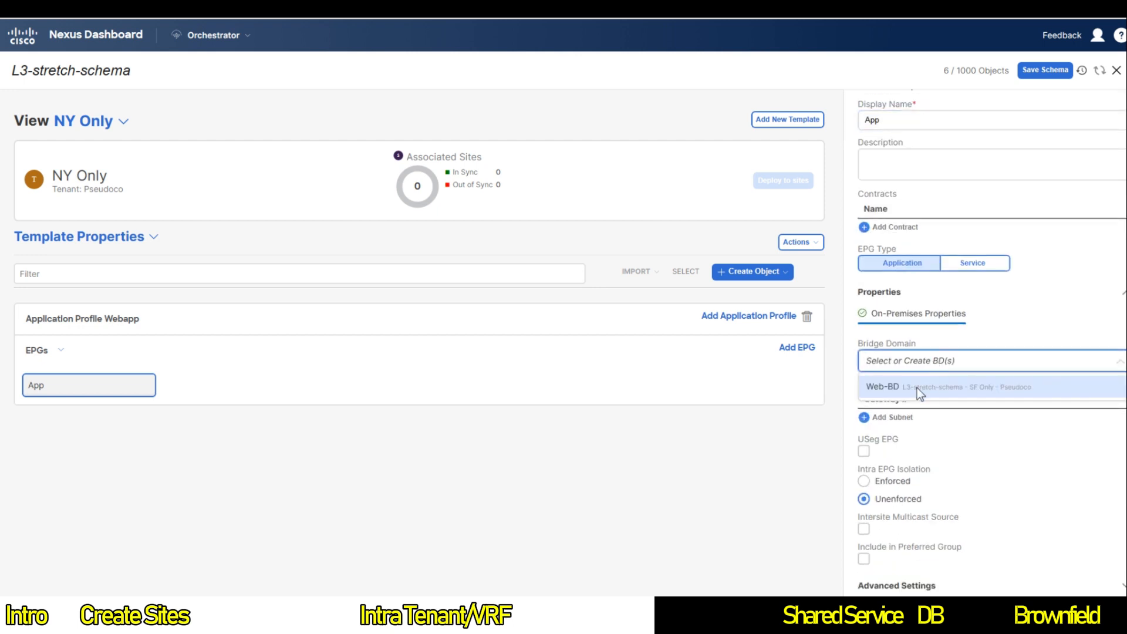
pyautogui.click(916, 388)
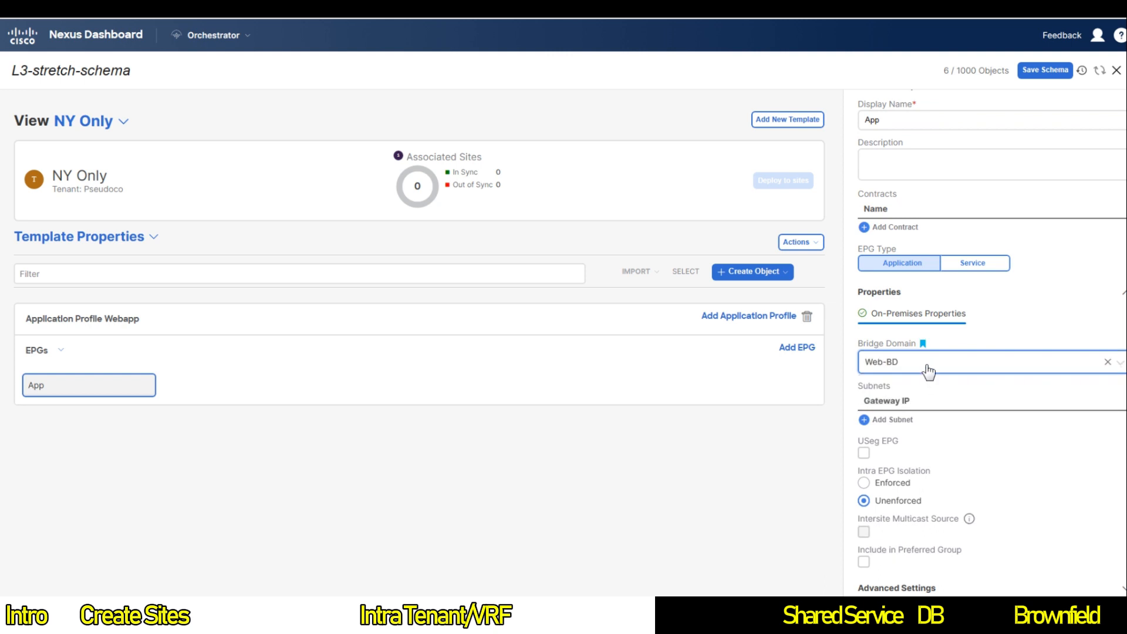
pyautogui.click(927, 368)
pyautogui.press('BackSpace')
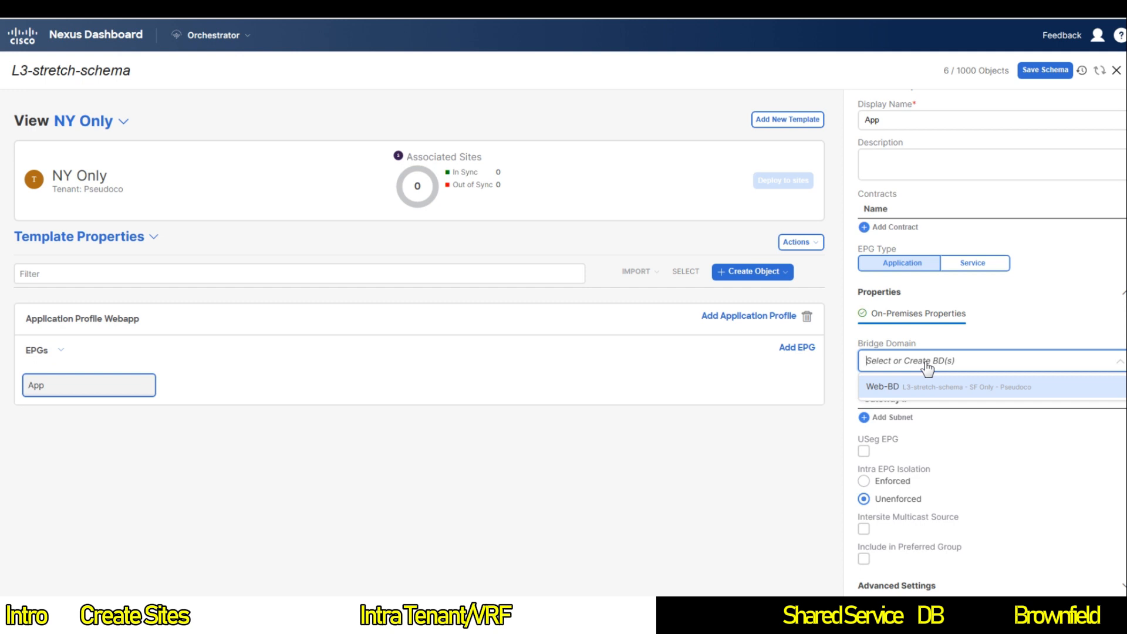
pyautogui.write('App-')
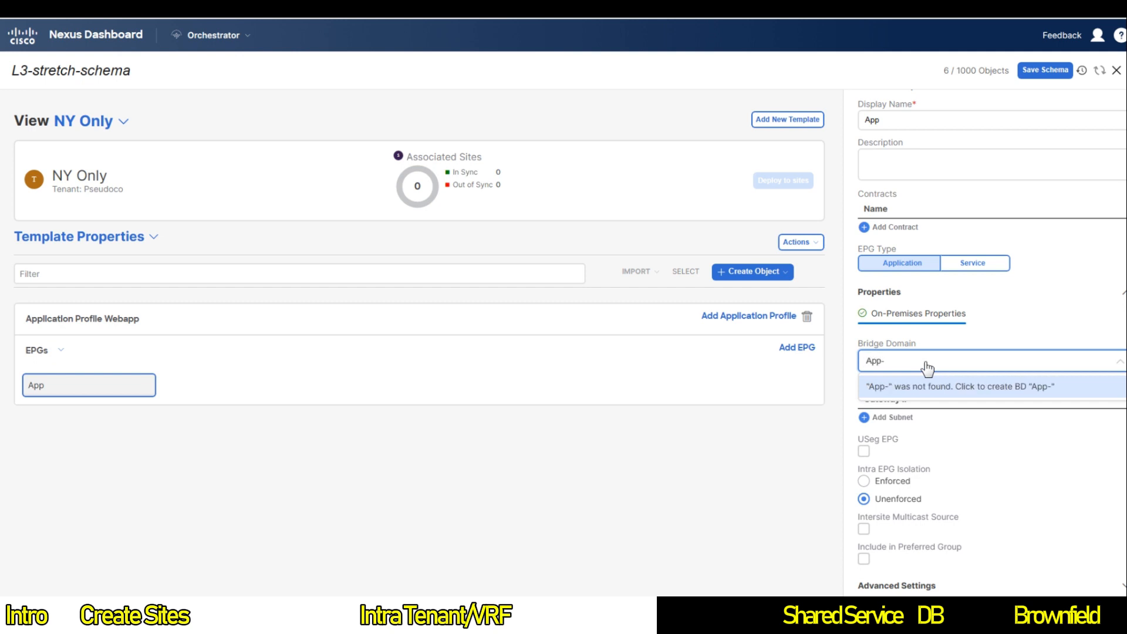
pyautogui.write('BD')
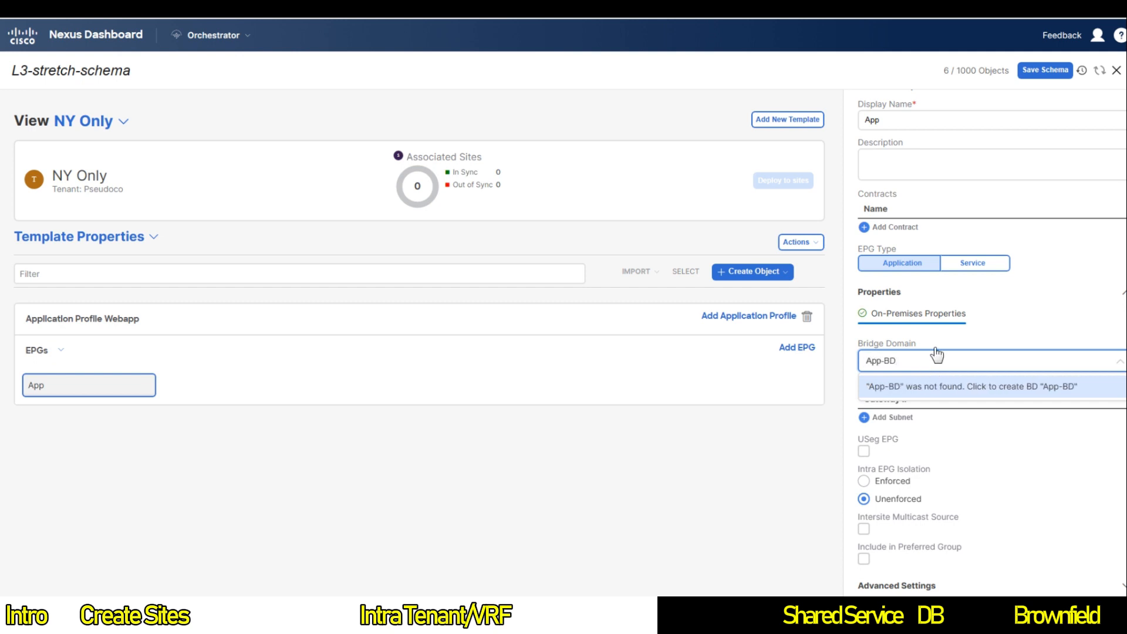
pyautogui.click(1014, 320)
pyautogui.click(936, 361)
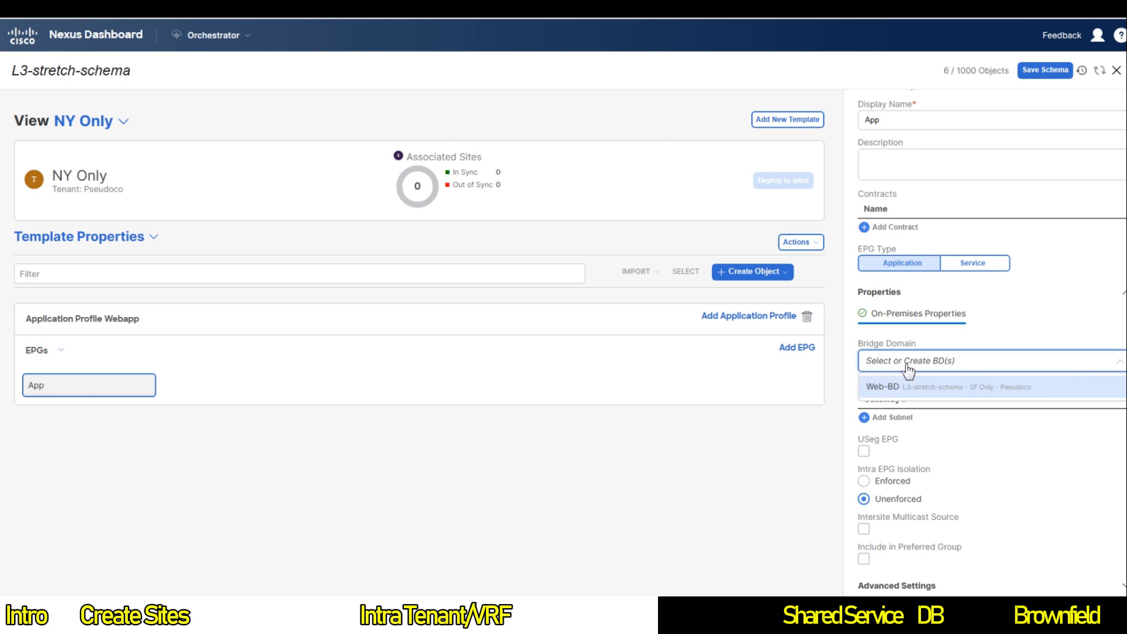
pyautogui.write('App-BD')
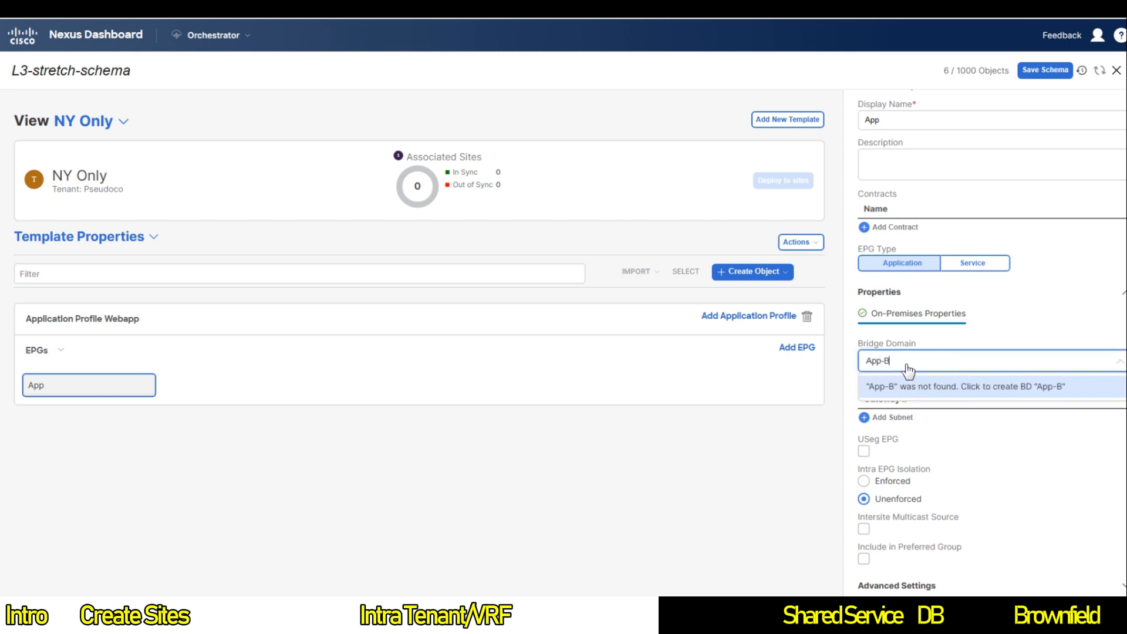
pyautogui.click(916, 393)
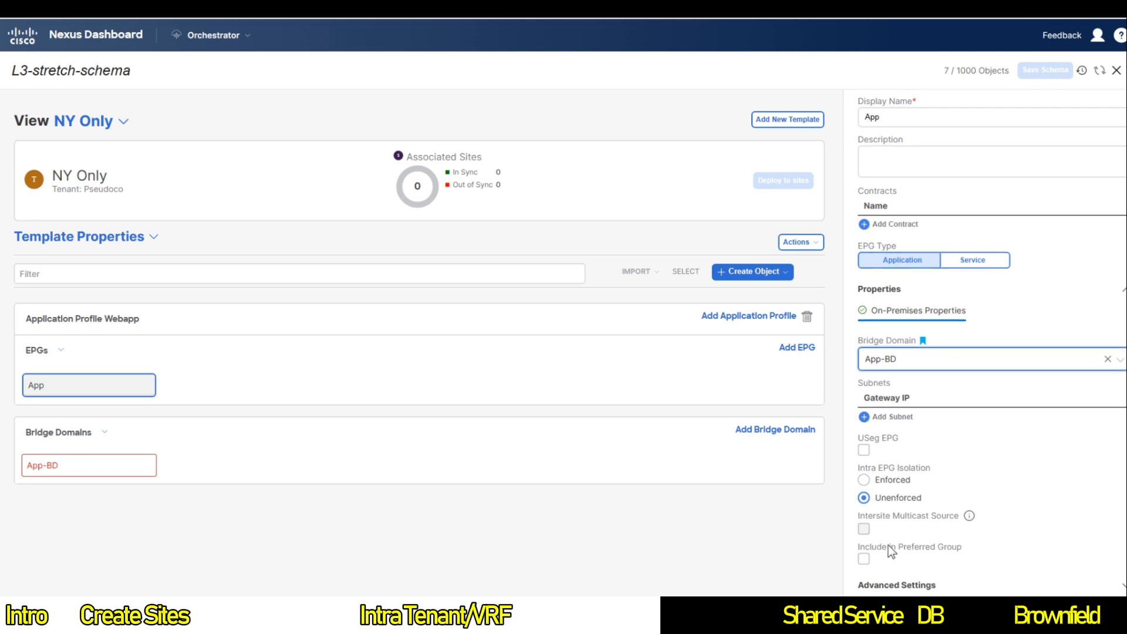
pyautogui.scroll(3, 903, 293)
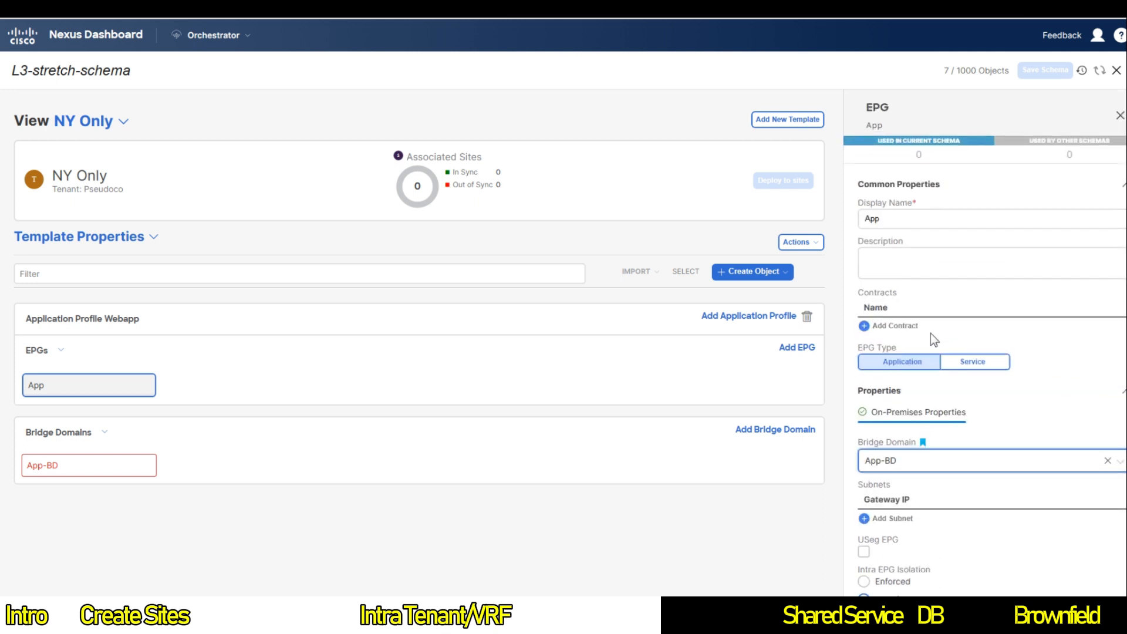
# Step: Place the App-BD bridge domain in VRF1
pyautogui.click(150, 465)
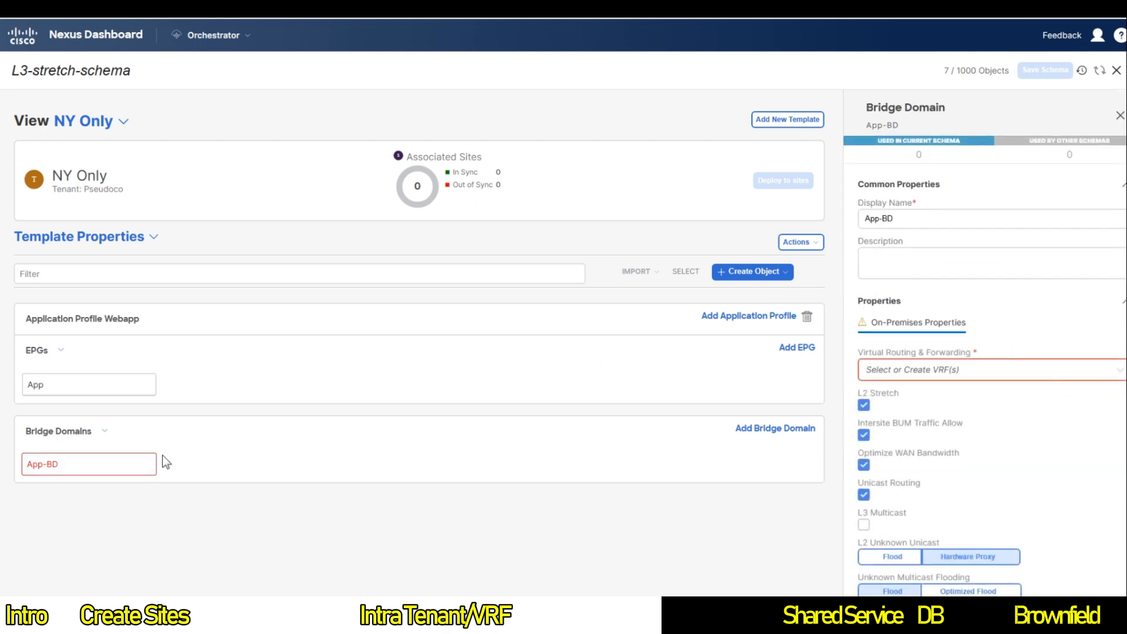
pyautogui.click(923, 379)
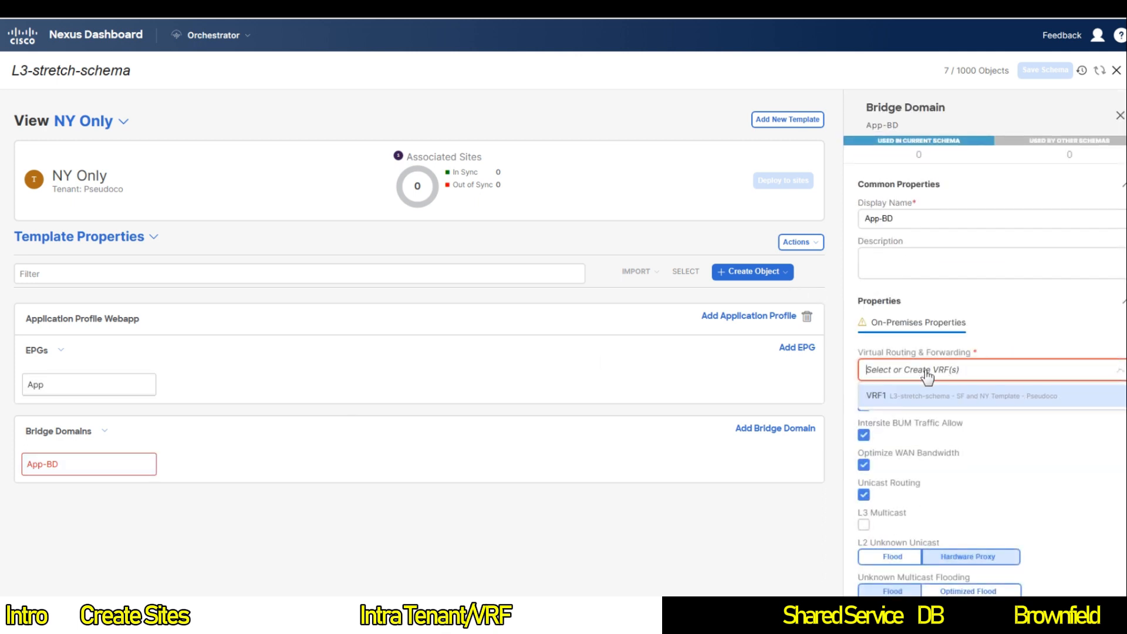
pyautogui.click(937, 395)
# Step: Add gateway subnet 10.1.2.254/24 to App-BD
pyautogui.scroll(-4, 1000, 447)
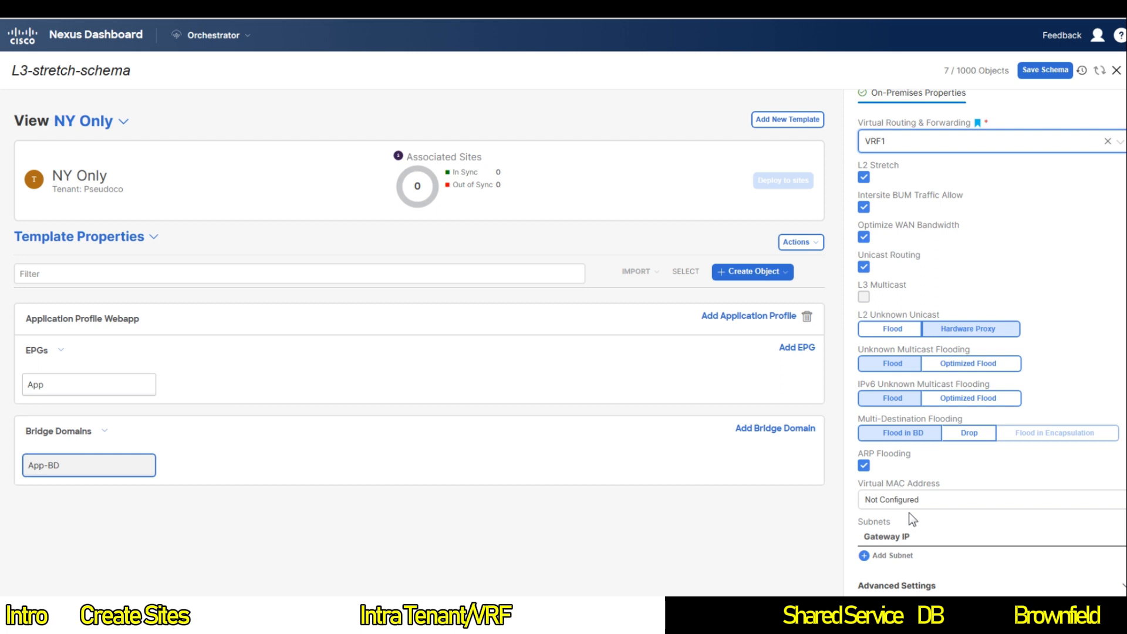
pyautogui.click(869, 557)
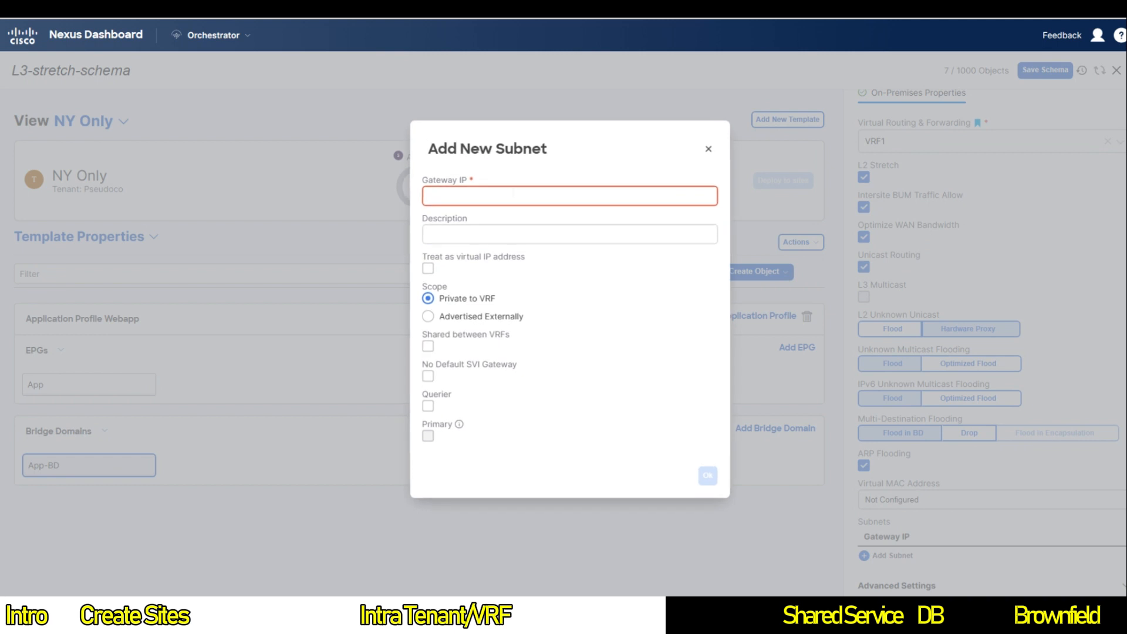
pyautogui.write('10.1.2')
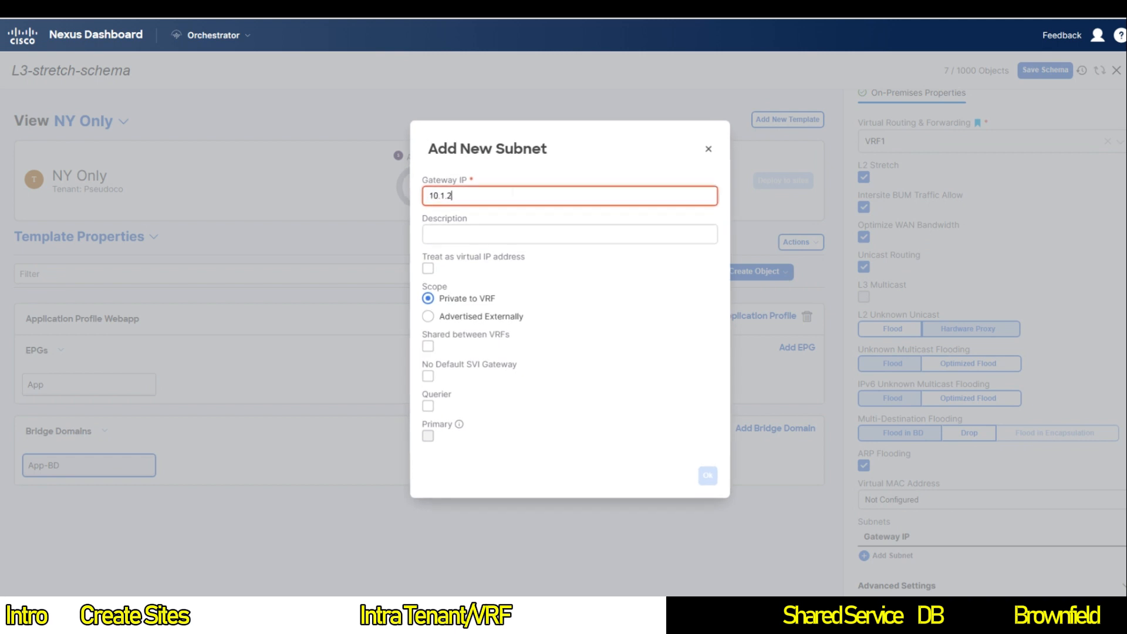
pyautogui.write('.254/24')
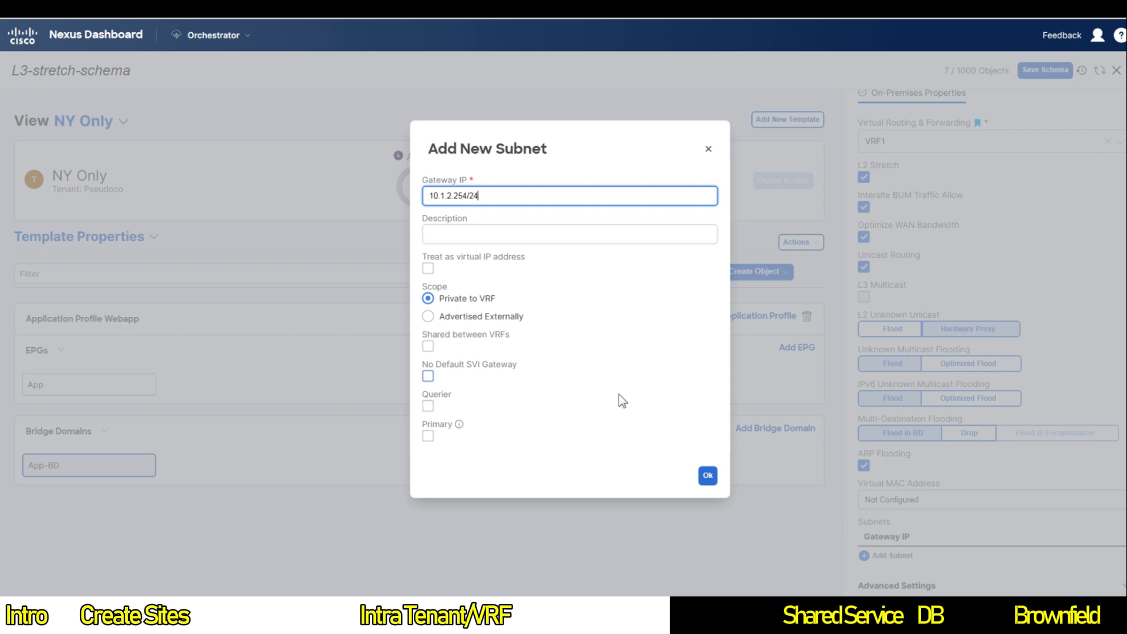
pyautogui.click(708, 475)
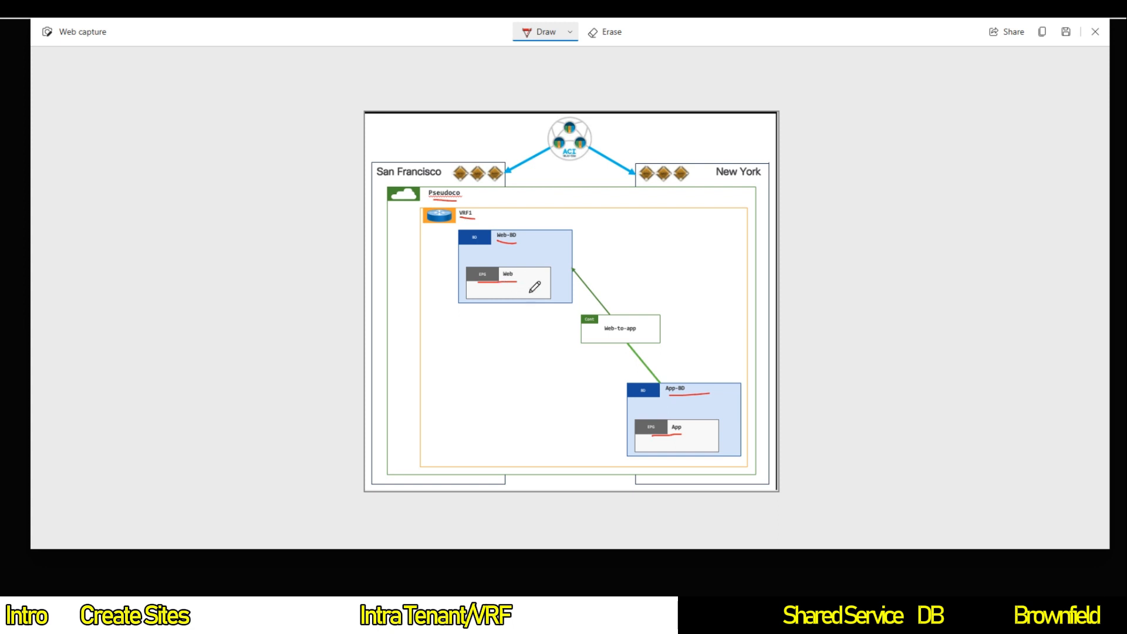
# Step: Circle the Web and App EPGs in red ink on the diagram and underline San Francisco
pyautogui.moveTo(493, 289)
pyautogui.mouseDown()
pyautogui.moveTo(525, 295)
pyautogui.moveTo(553, 332)
pyautogui.mouseUp()
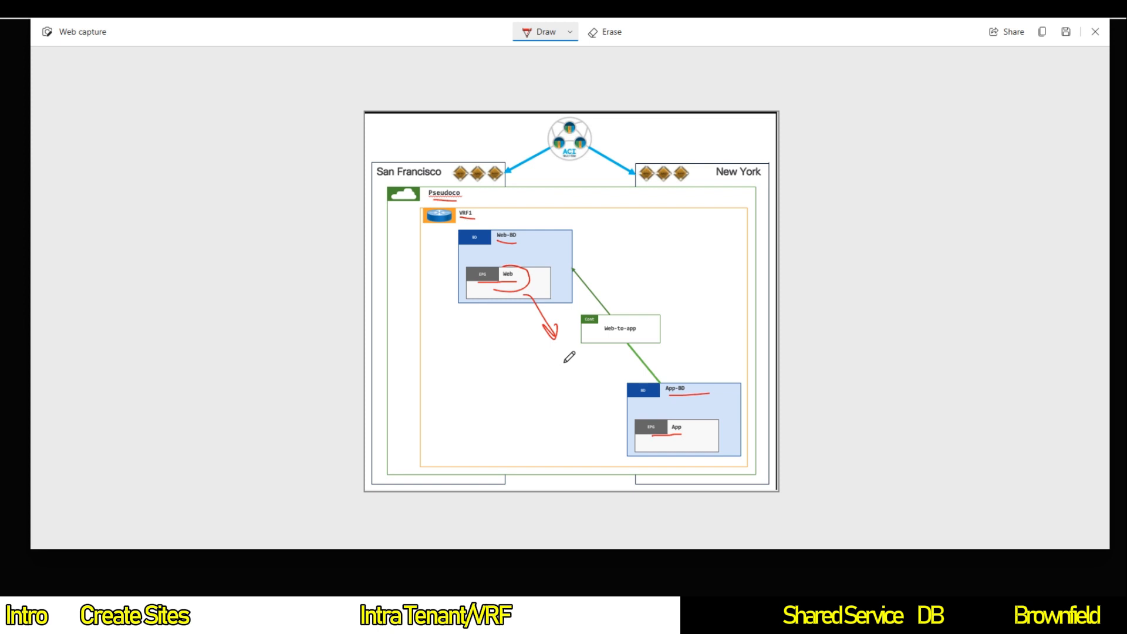
pyautogui.moveTo(671, 433)
pyautogui.mouseDown()
pyautogui.moveTo(696, 418)
pyautogui.moveTo(665, 443)
pyautogui.moveTo(597, 405)
pyautogui.moveTo(612, 395)
pyautogui.mouseUp()
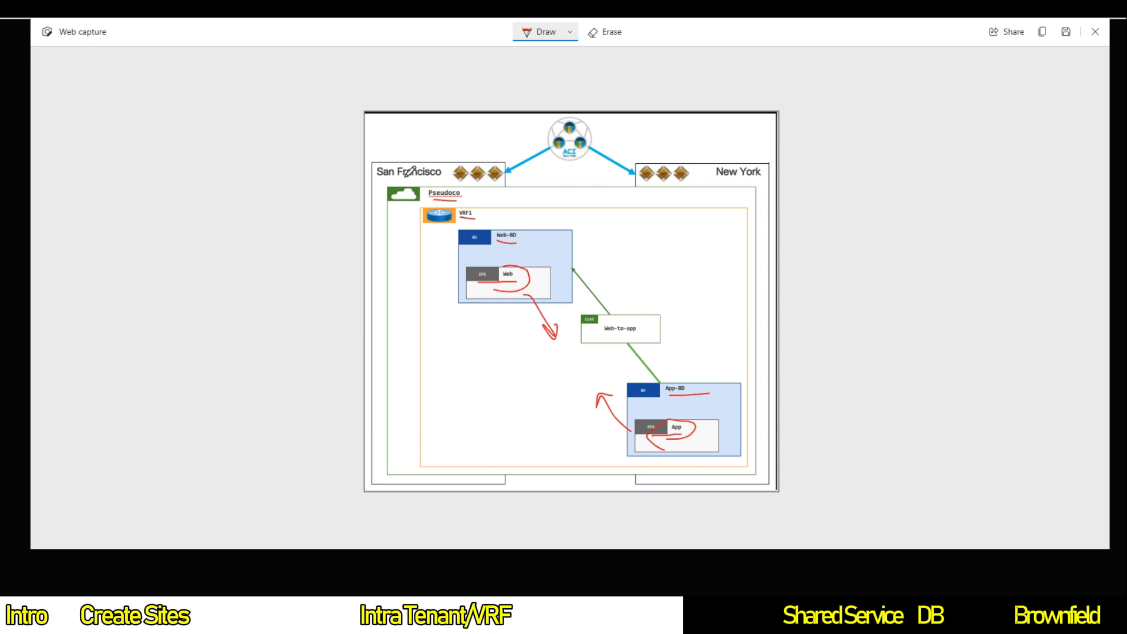
pyautogui.moveTo(409, 180); pyautogui.dragTo(425, 182)
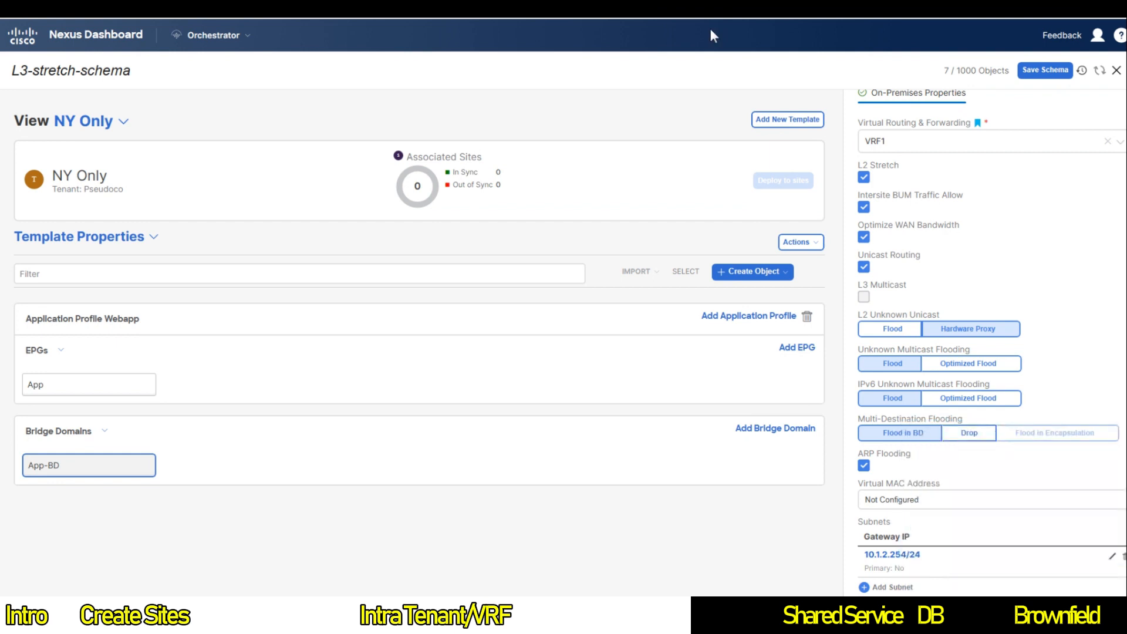
# Step: Save L3-stretch-schema and associate the NY Only template with the New York site
pyautogui.click(1045, 70)
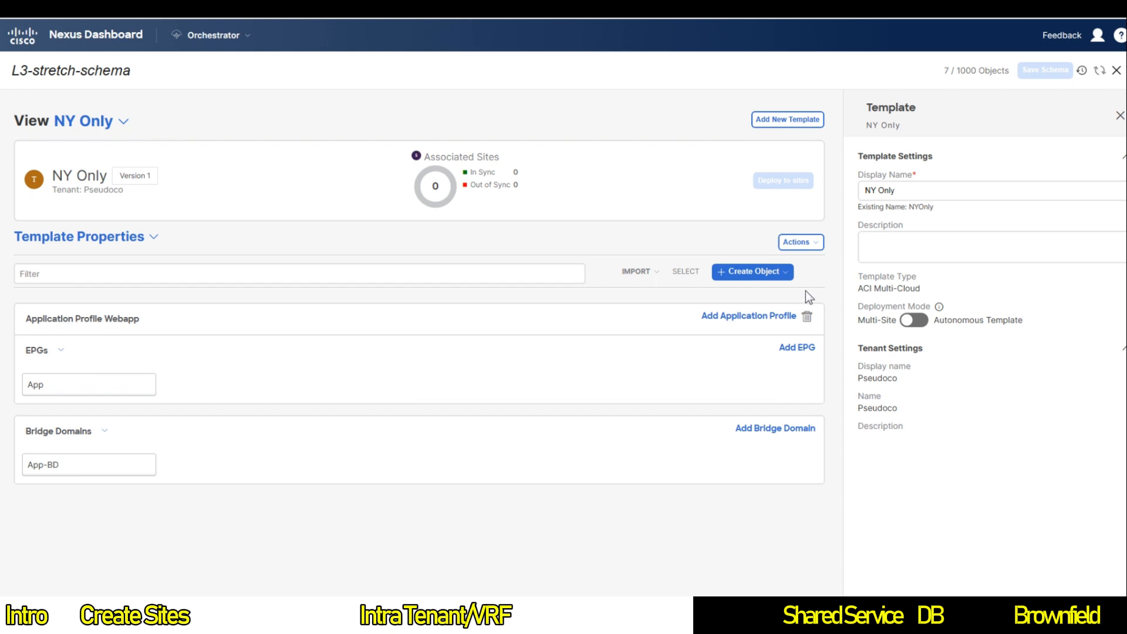
pyautogui.click(801, 242)
pyautogui.click(838, 350)
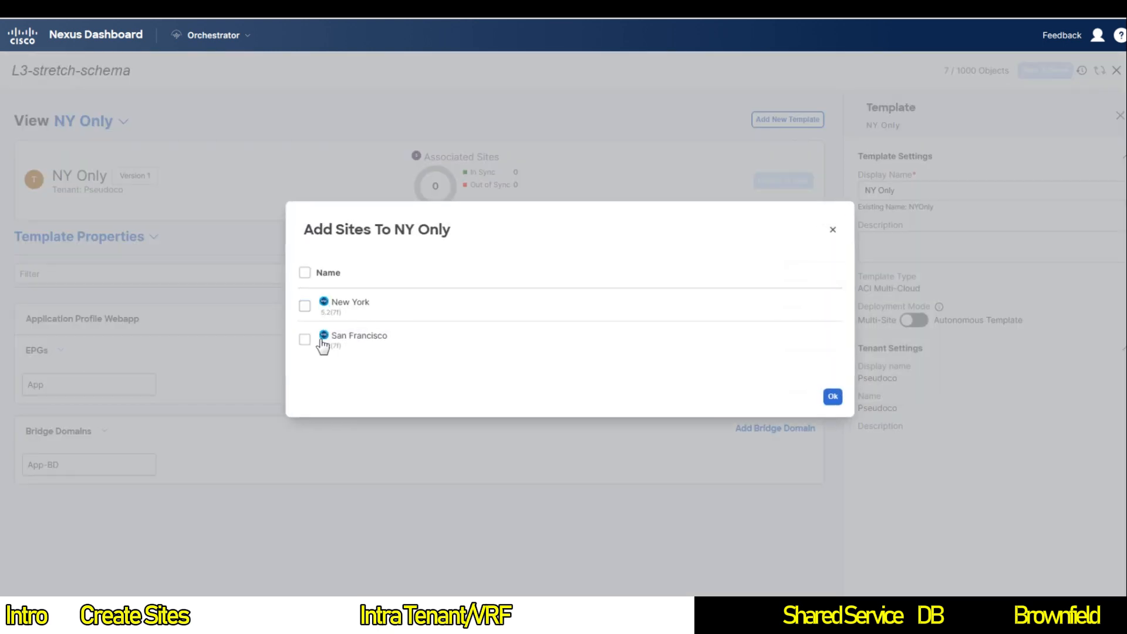
pyautogui.click(305, 306)
pyautogui.click(832, 397)
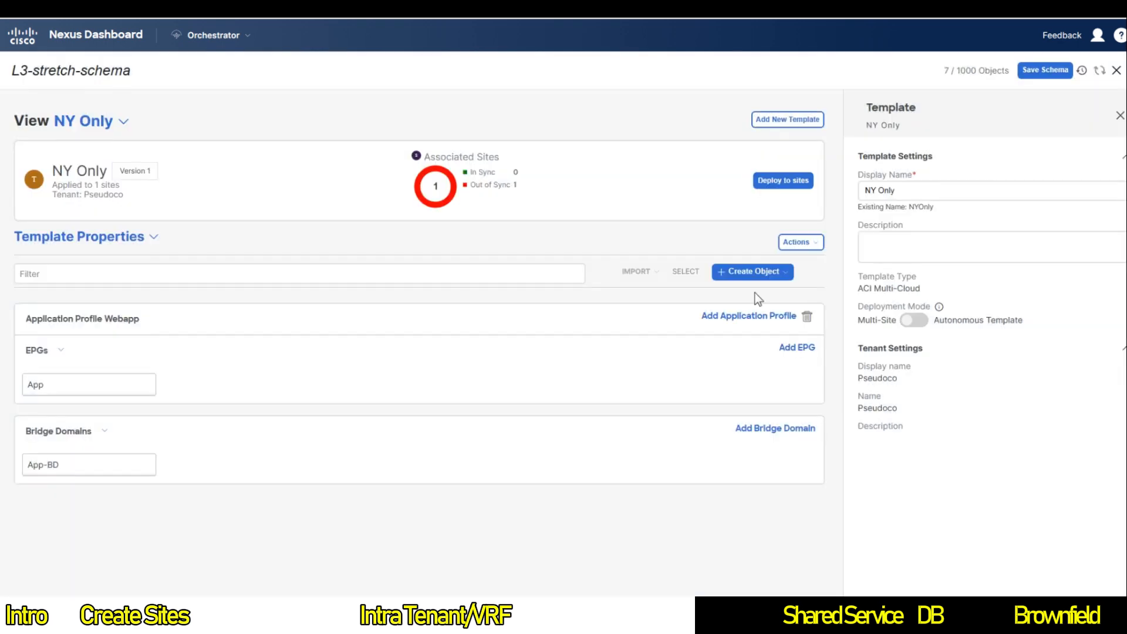
# Step: Deploy NY Only's Webapp profile, App EPG and App-BD to New York
pyautogui.click(782, 180)
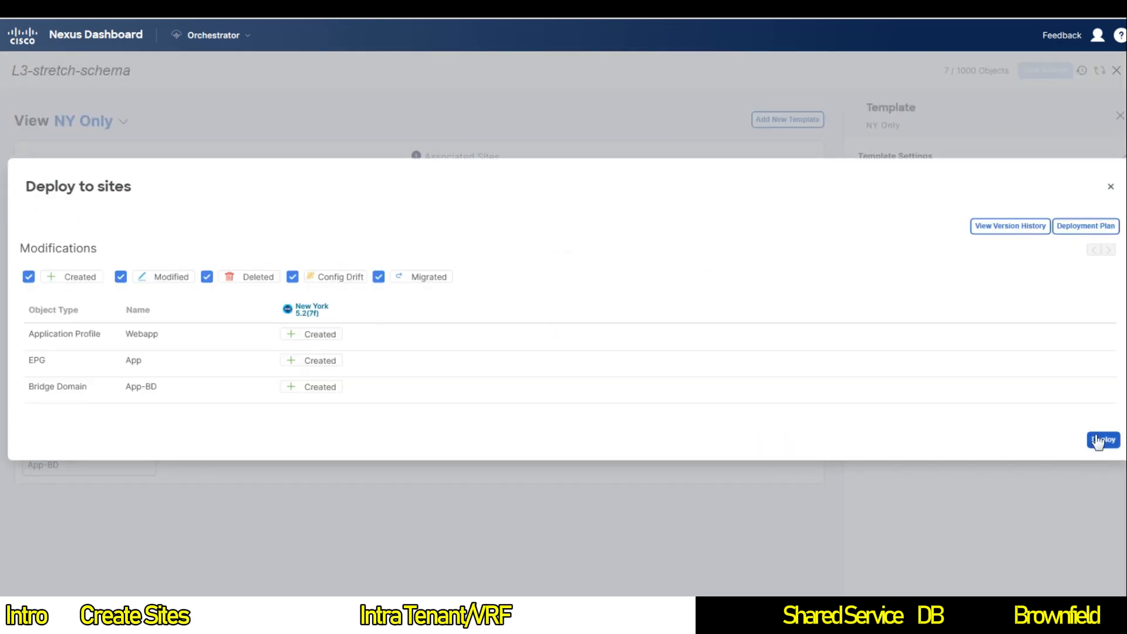
pyautogui.click(1100, 441)
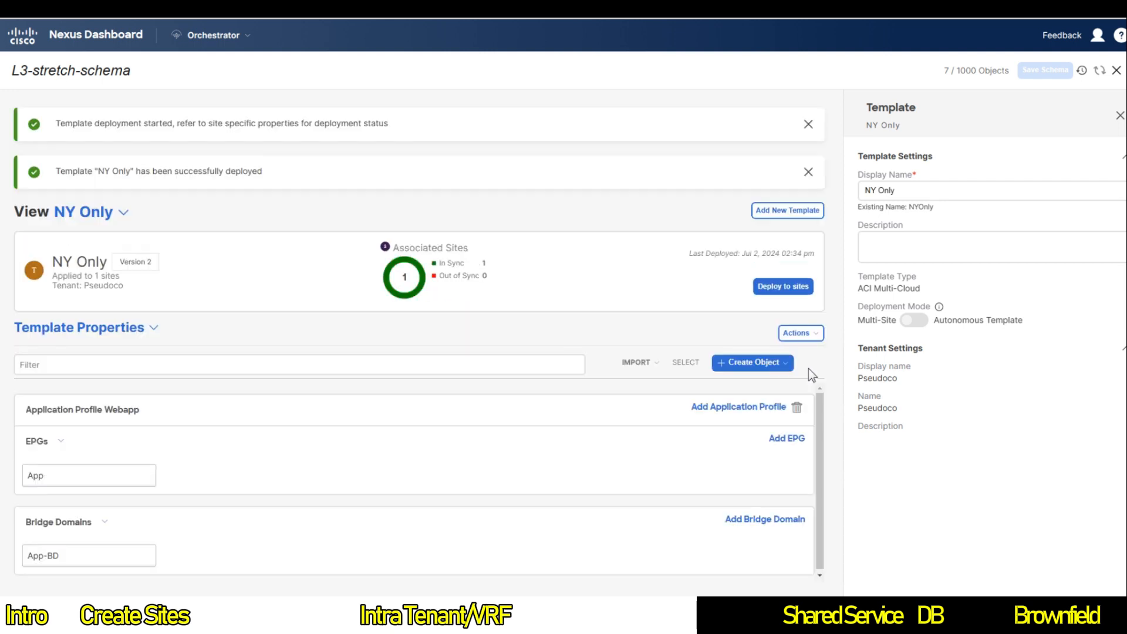
pyautogui.click(92, 124)
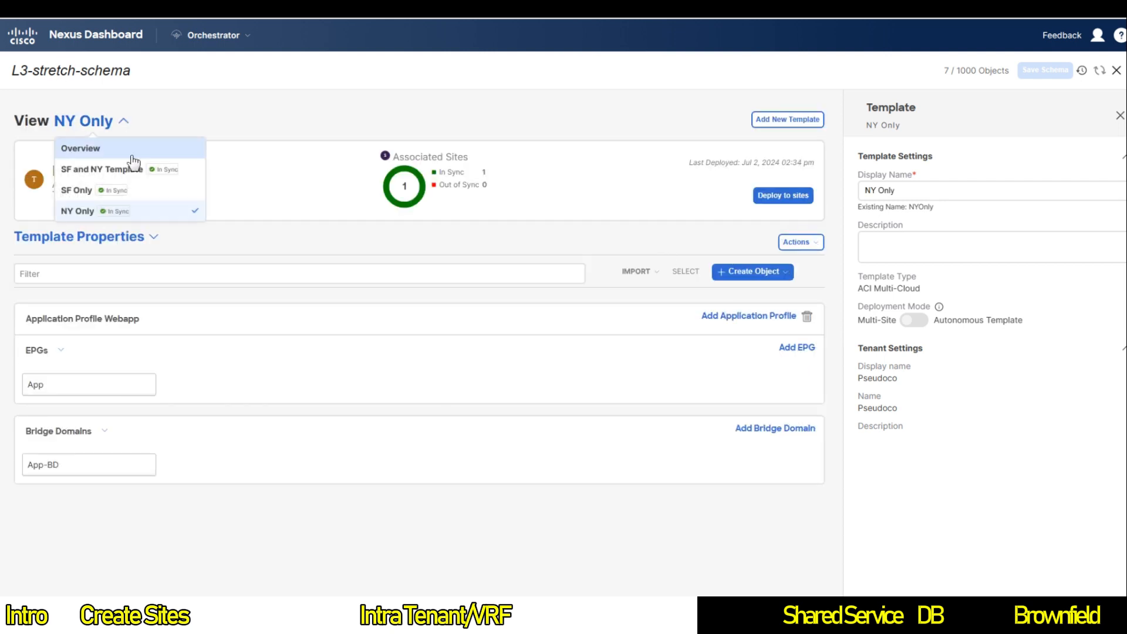
# Step: In the SF and NY Template, create a contract named web-to-app
pyautogui.click(107, 171)
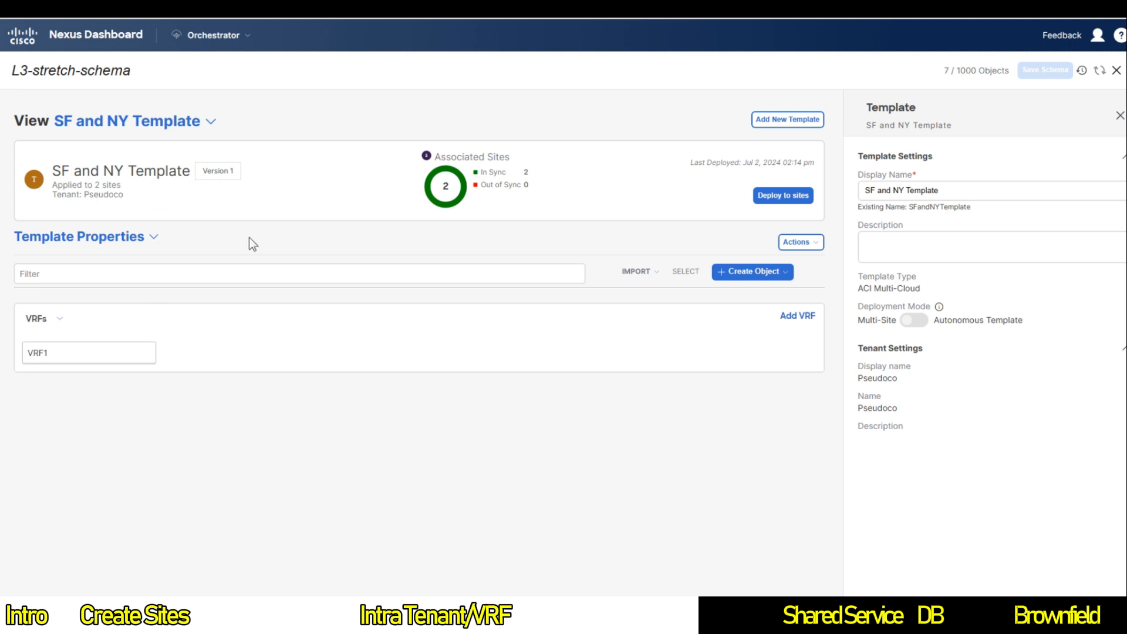
pyautogui.click(762, 273)
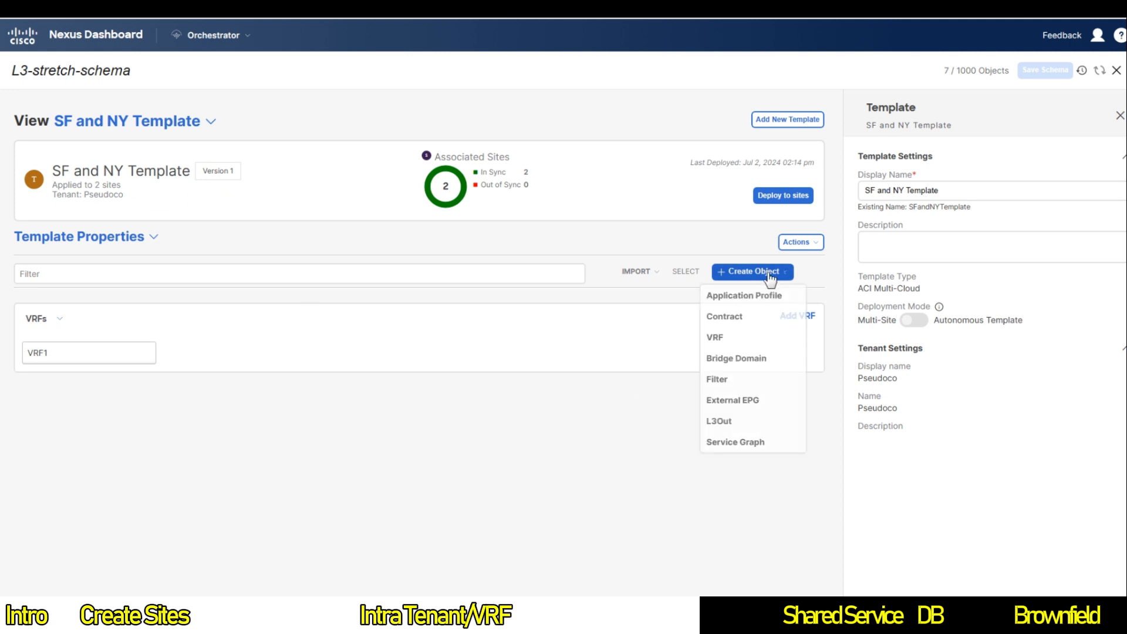
pyautogui.click(751, 318)
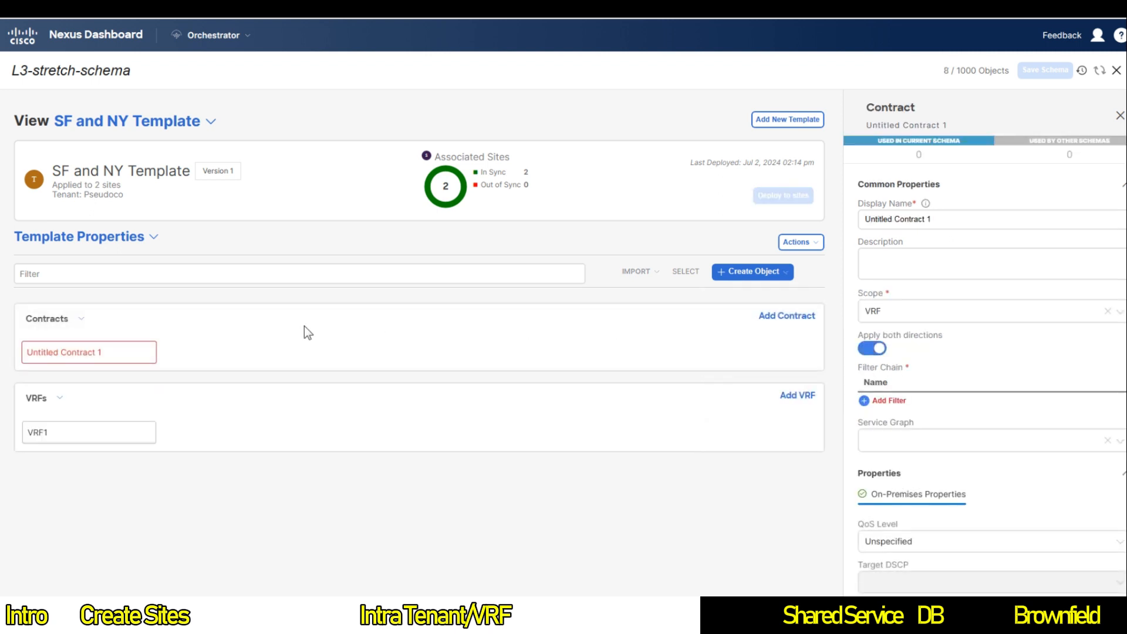
pyautogui.click(930, 219)
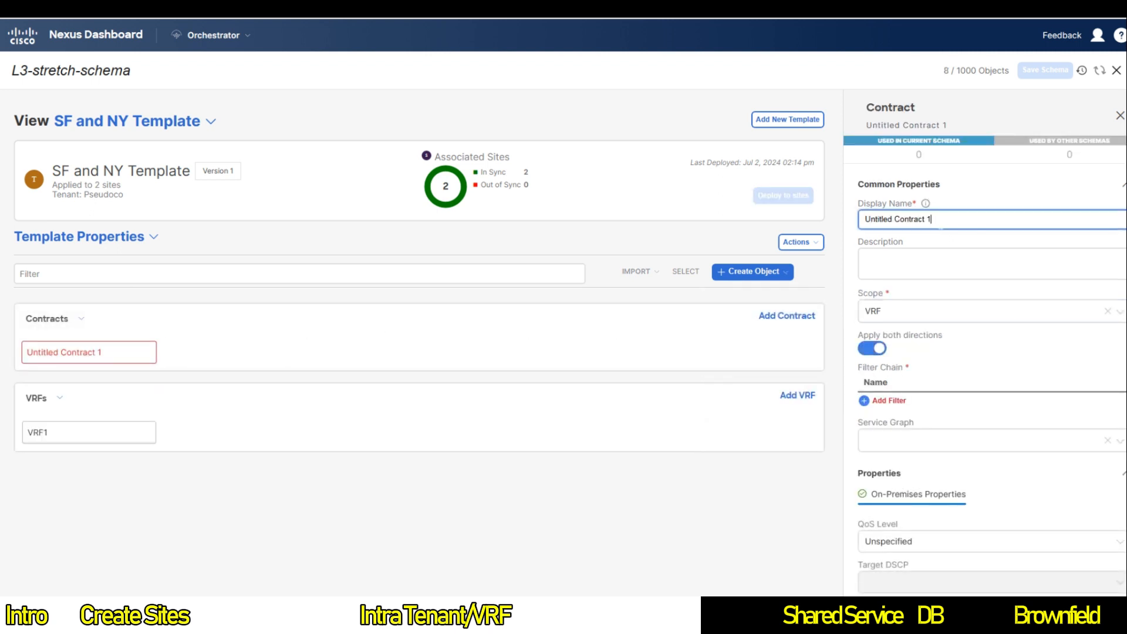
pyautogui.tripleClick(940, 225)
pyautogui.write('web')
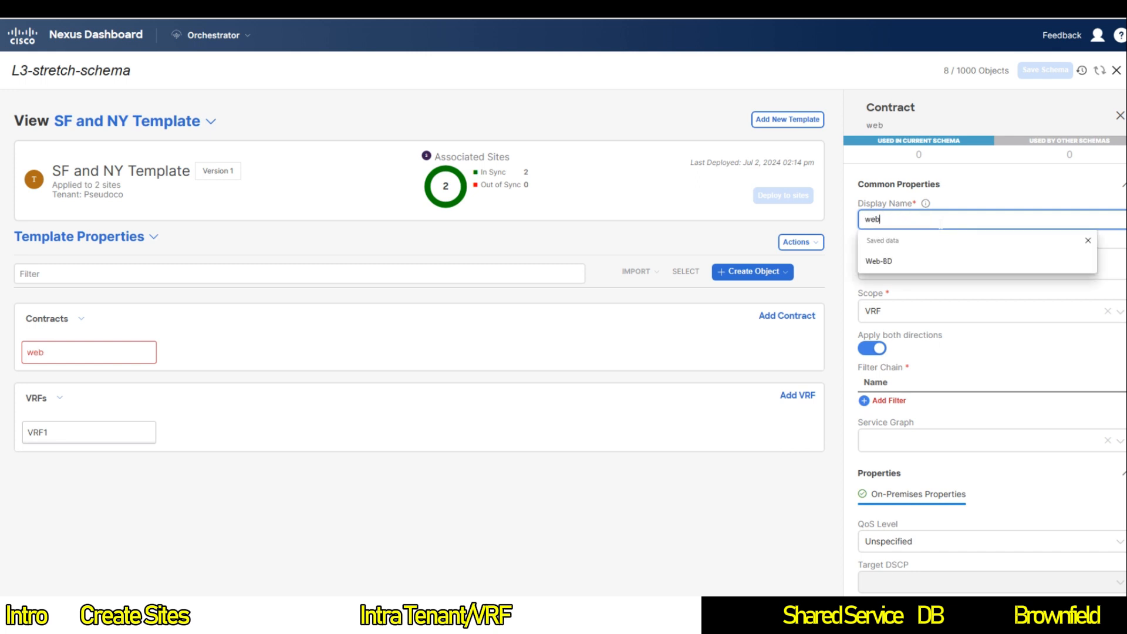
pyautogui.write('-to-app')
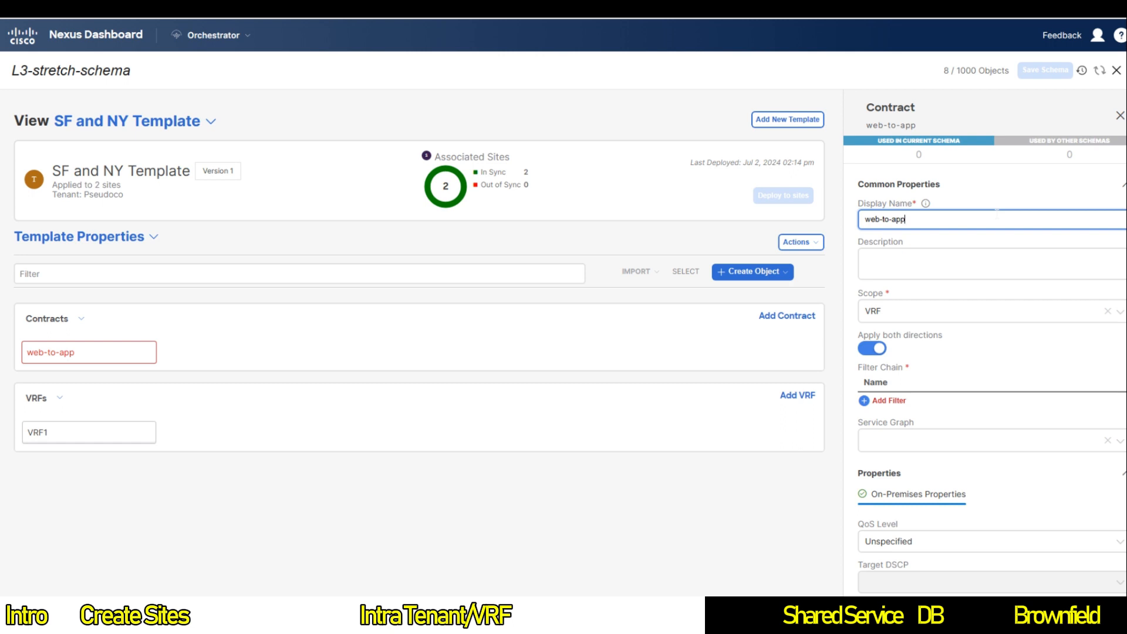
# Step: Add a new filter object to the template
pyautogui.scroll(-1, 997, 216)
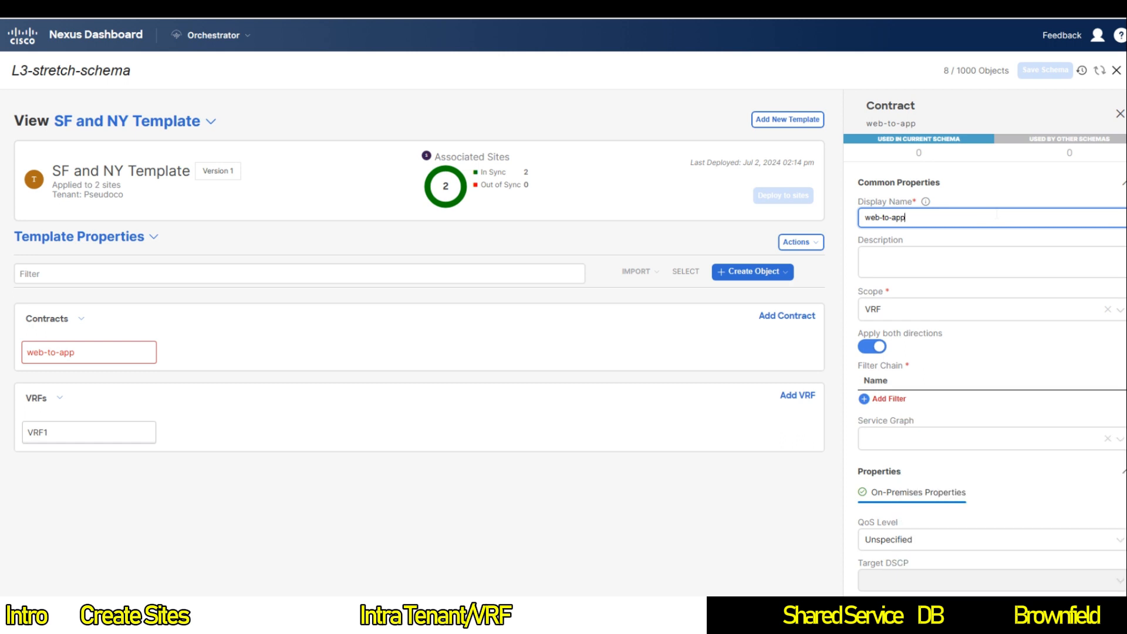
pyautogui.click(762, 271)
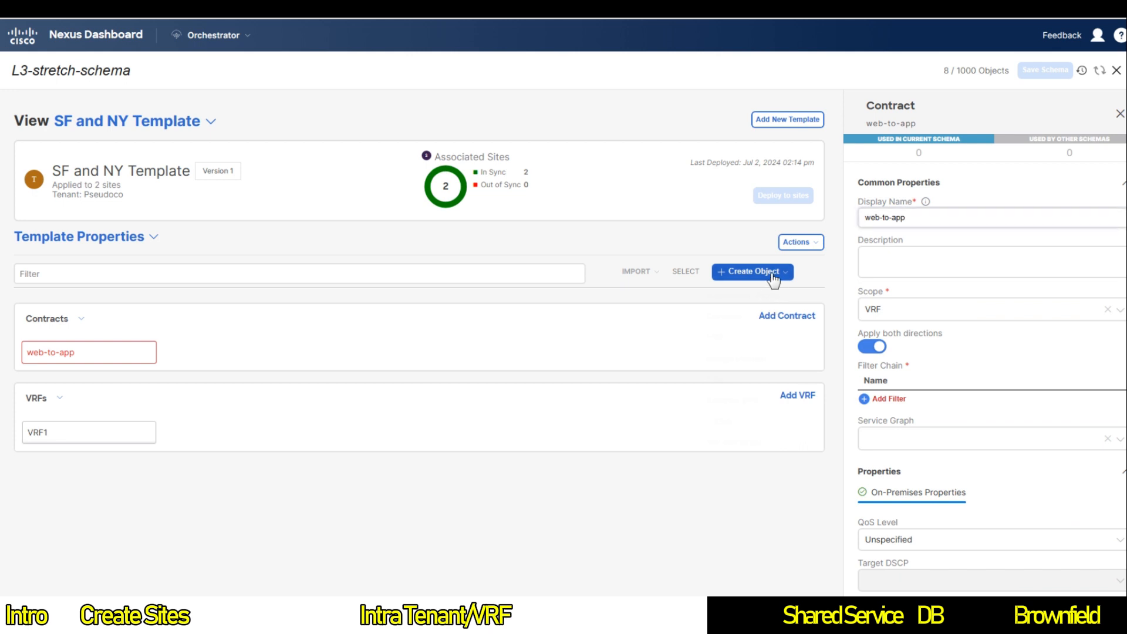
pyautogui.click(769, 380)
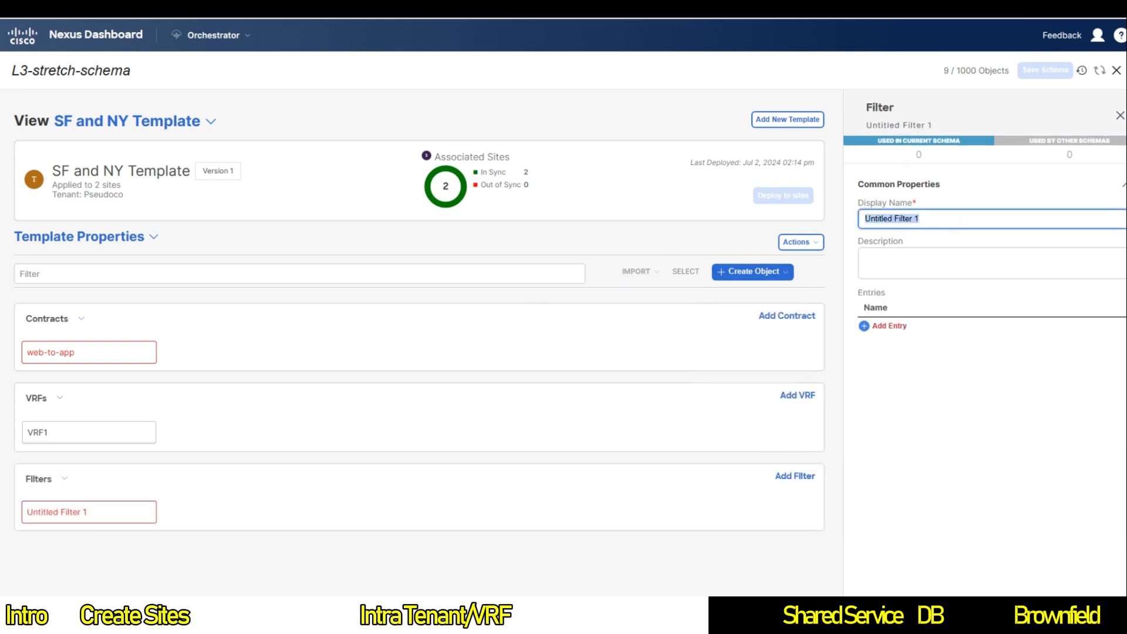
# Step: Name the filter 'any', give it a single entry named 'any', then select web-to-app
pyautogui.write('any')
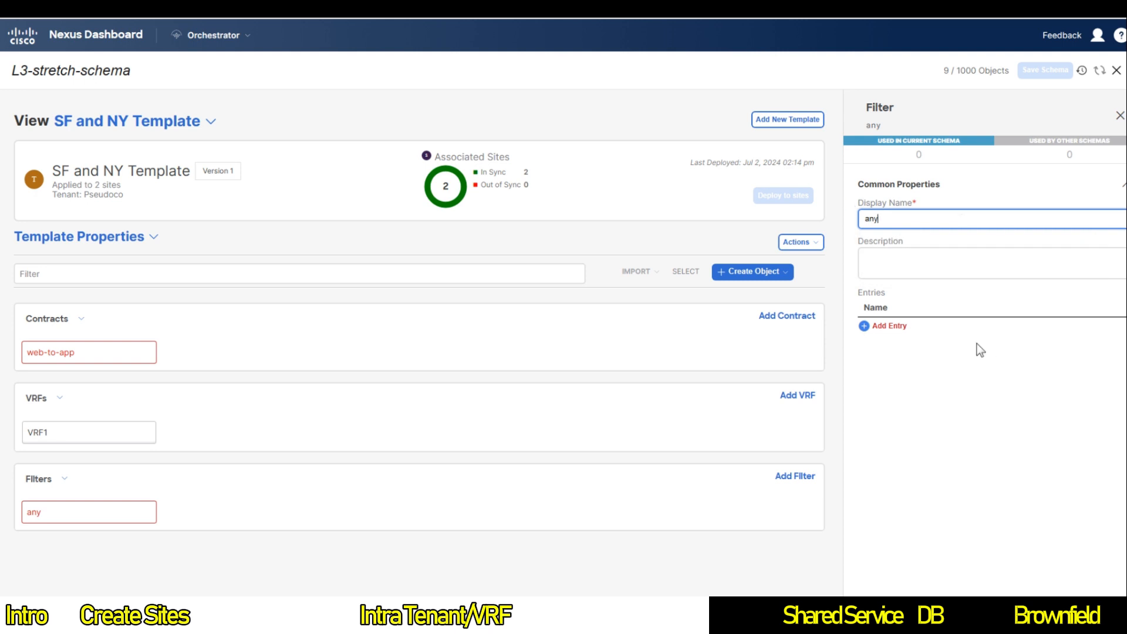
pyautogui.click(885, 325)
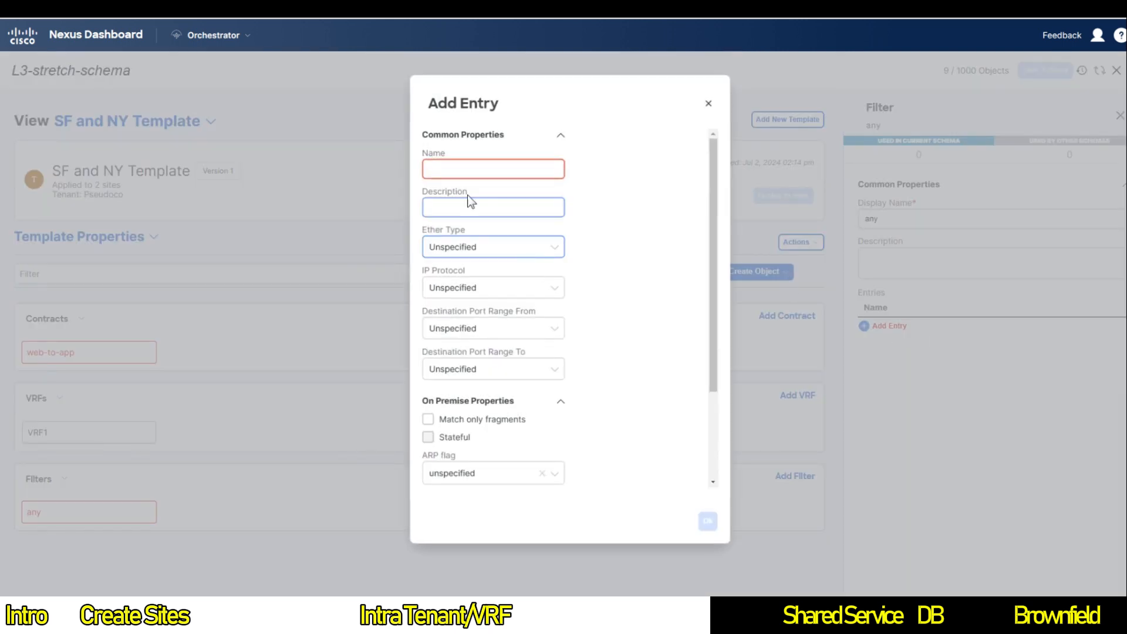
pyautogui.click(487, 168)
pyautogui.write('any')
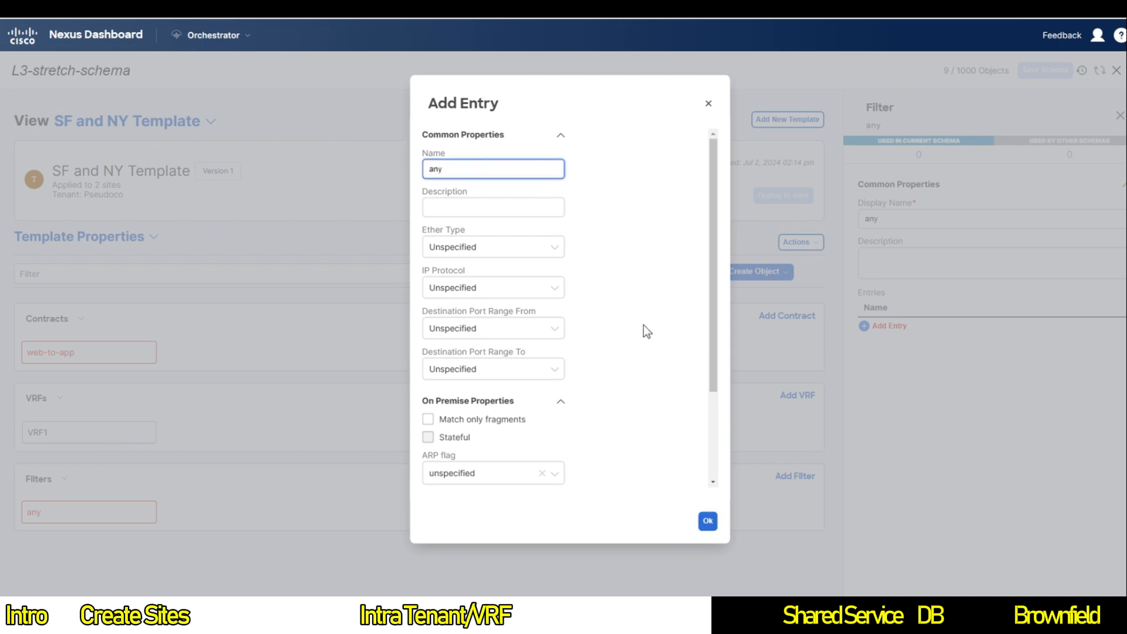
pyautogui.click(706, 521)
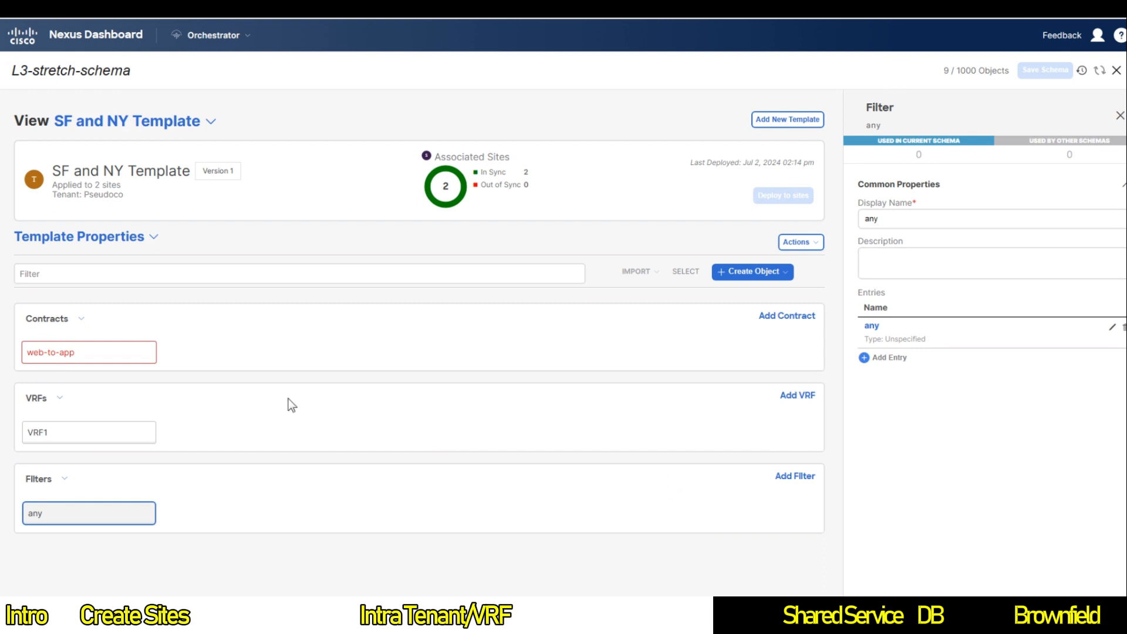
pyautogui.click(123, 352)
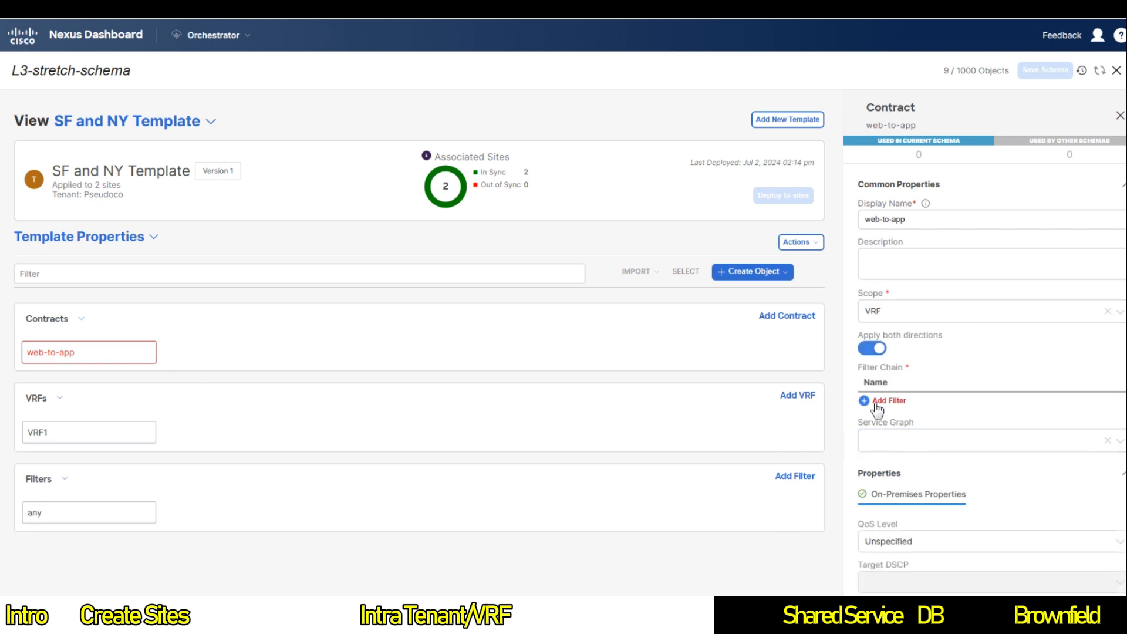
# Step: Add the any filter with Permit to web-to-app and review the deployment to sites
pyautogui.click(876, 403)
pyautogui.click(708, 226)
pyautogui.click(873, 403)
pyautogui.click(565, 279)
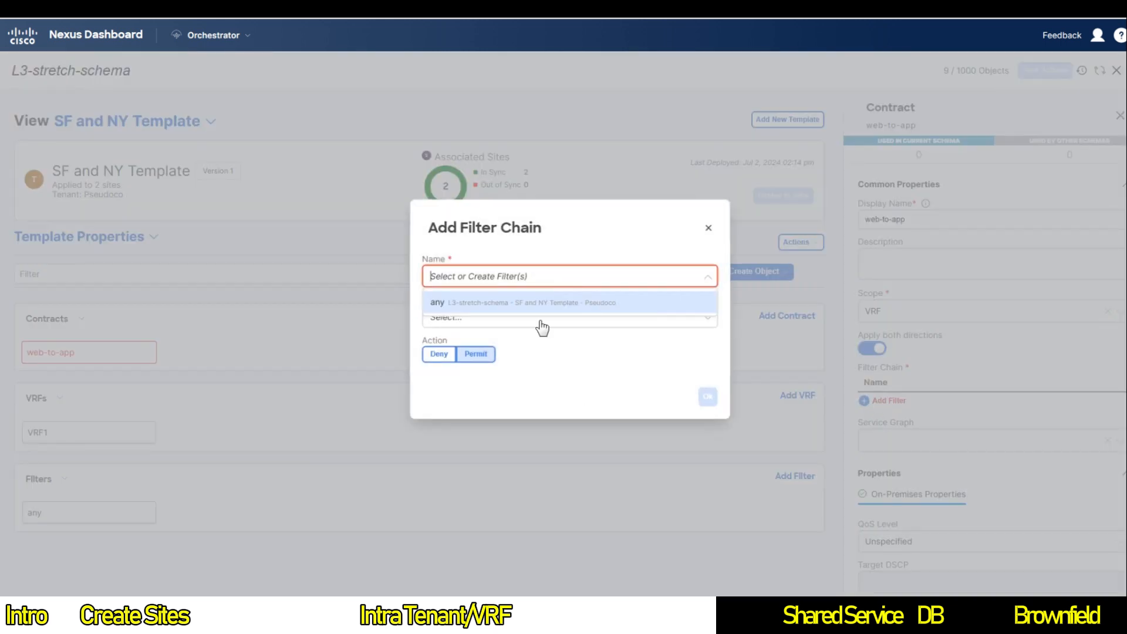
pyautogui.click(451, 304)
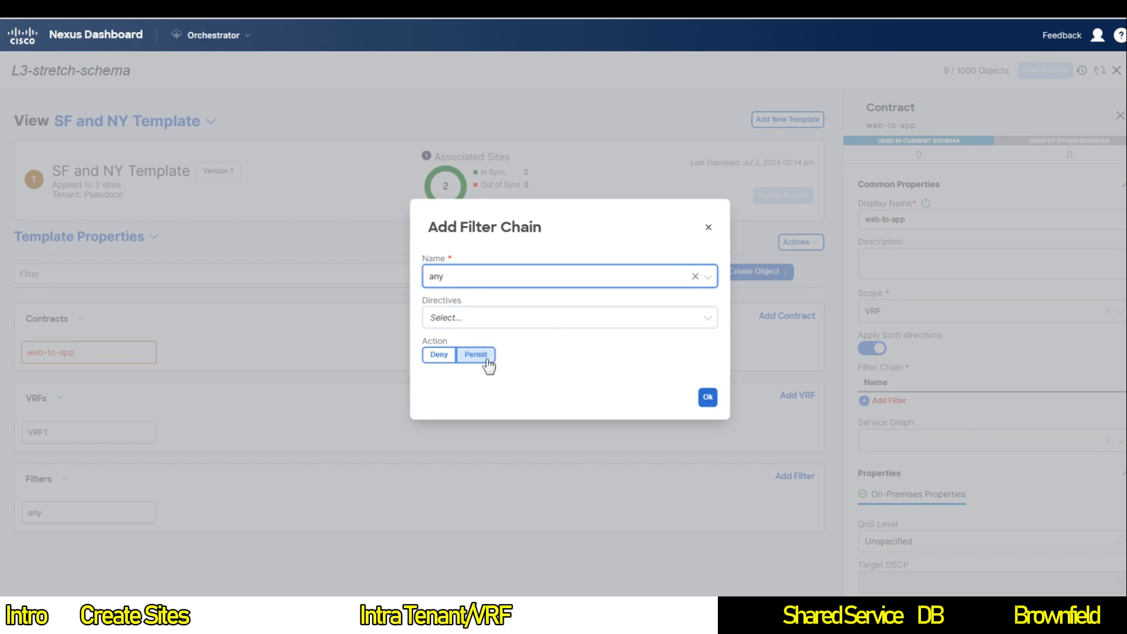
pyautogui.click(707, 398)
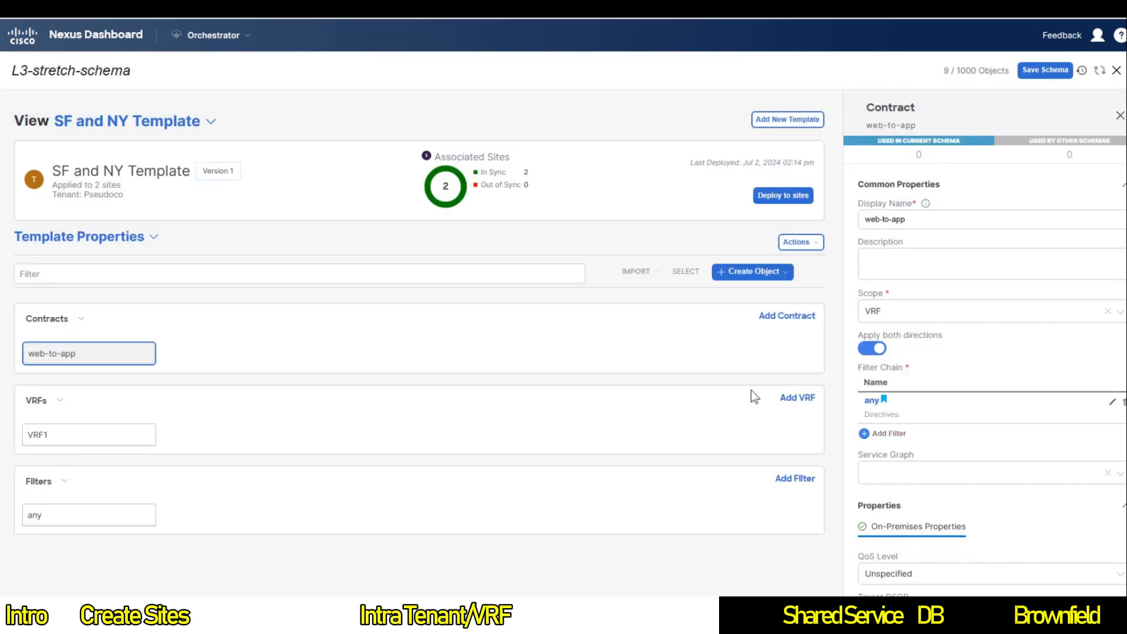
pyautogui.click(782, 200)
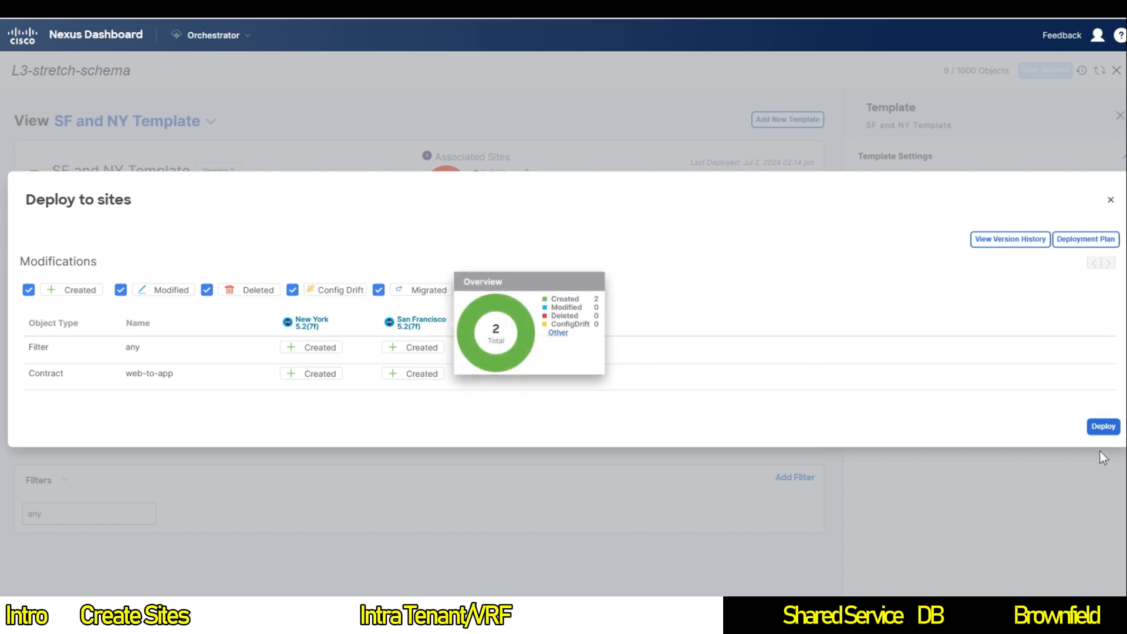
# Step: Deploy the any filter and web-to-app contract to New York and San Francisco
pyautogui.click(1103, 426)
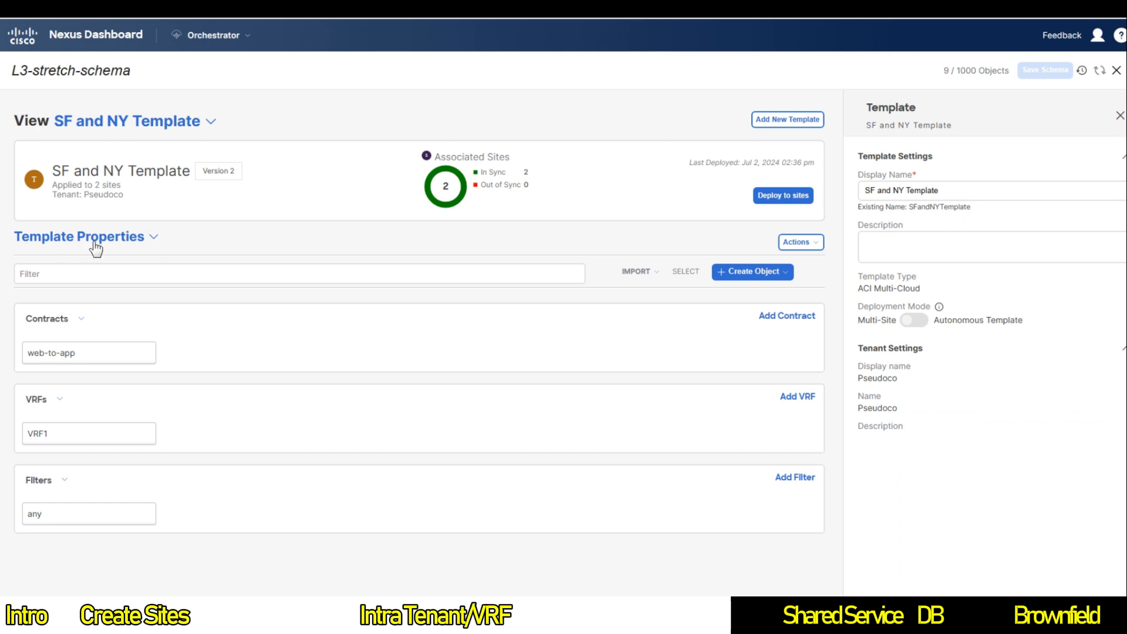
# Step: Switch to the SF Only template and open the Web EPG's properties
pyautogui.click(138, 123)
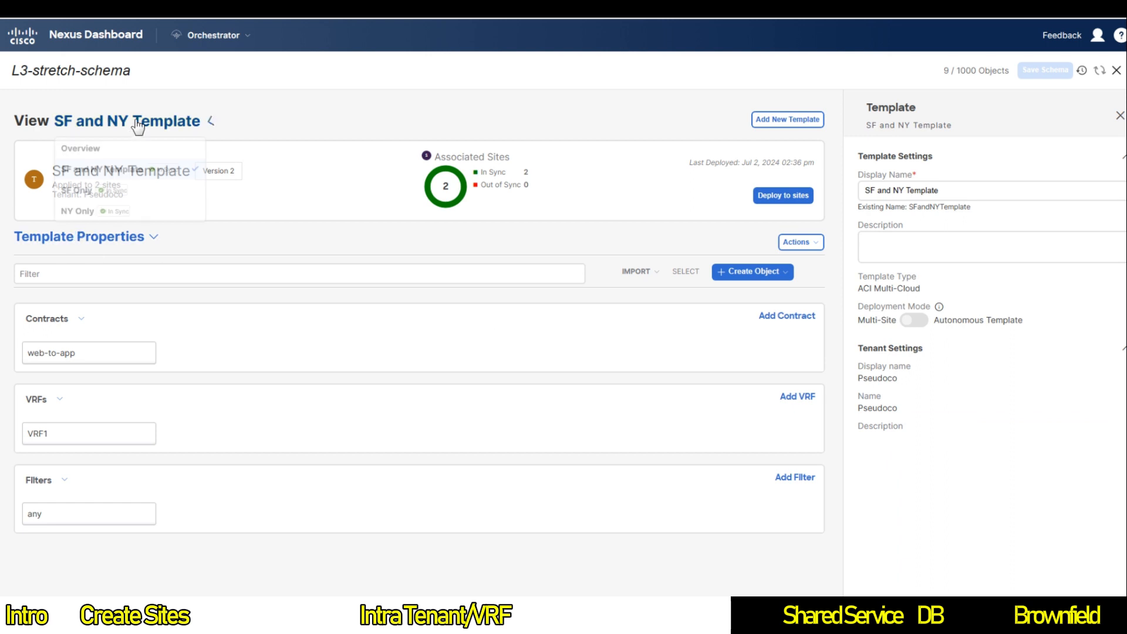
pyautogui.click(81, 191)
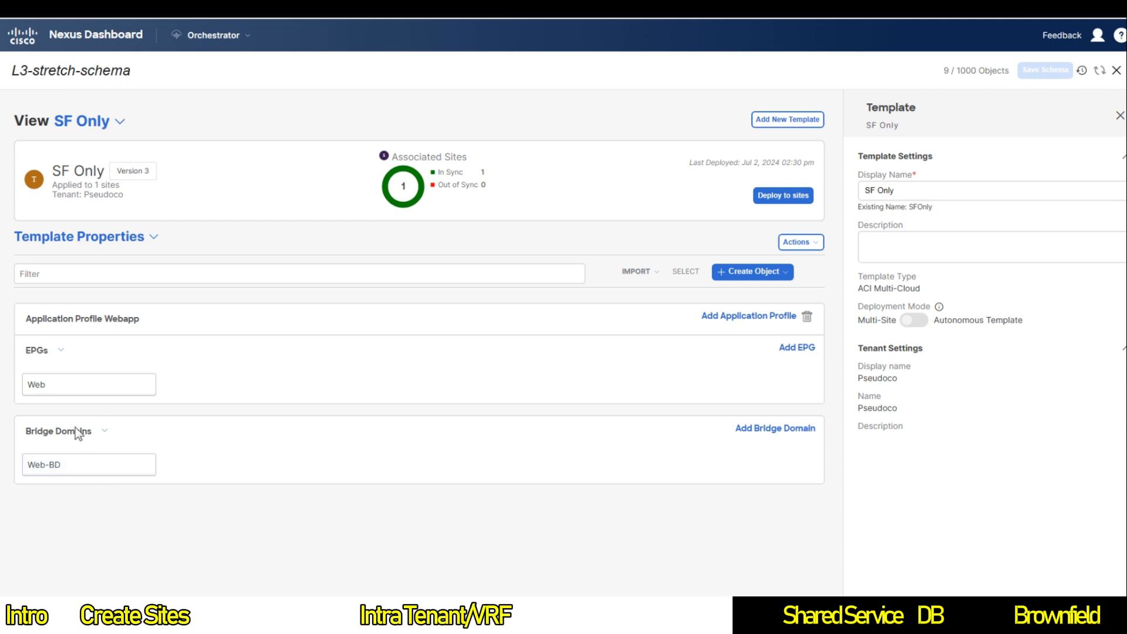
pyautogui.click(76, 392)
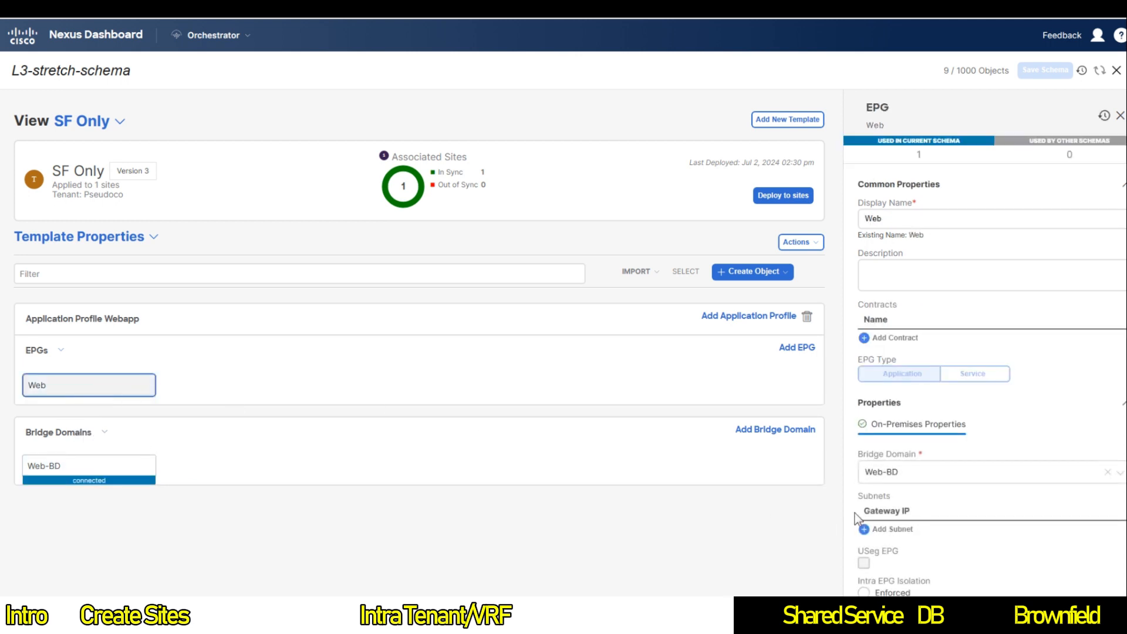
pyautogui.scroll(-1, 986, 448)
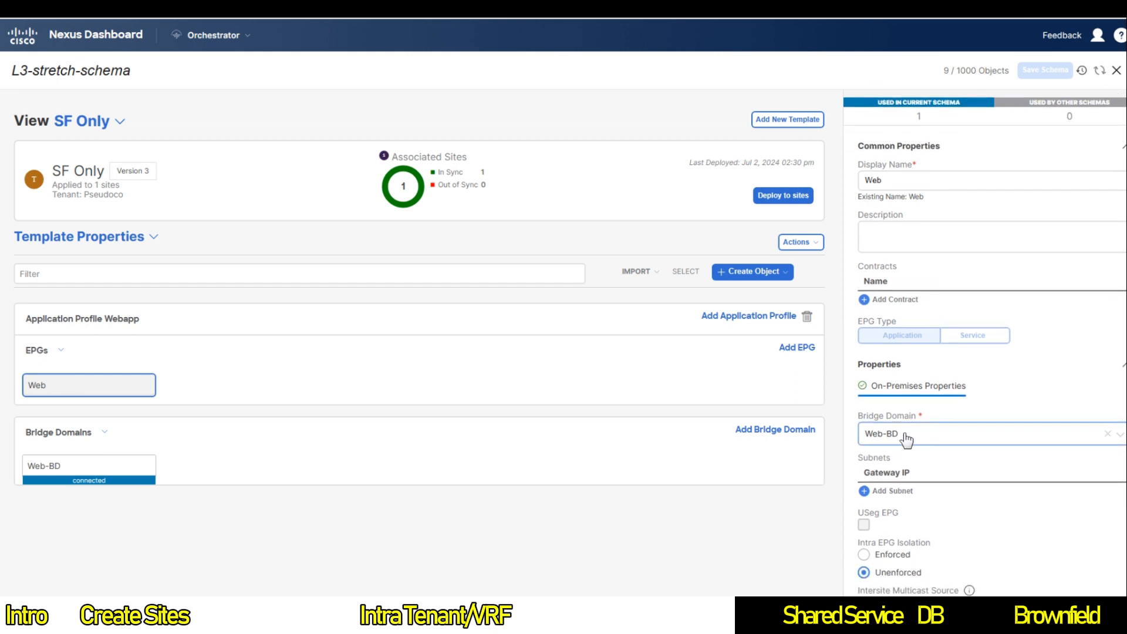
pyautogui.scroll(-2, 915, 439)
pyautogui.scroll(3, 933, 446)
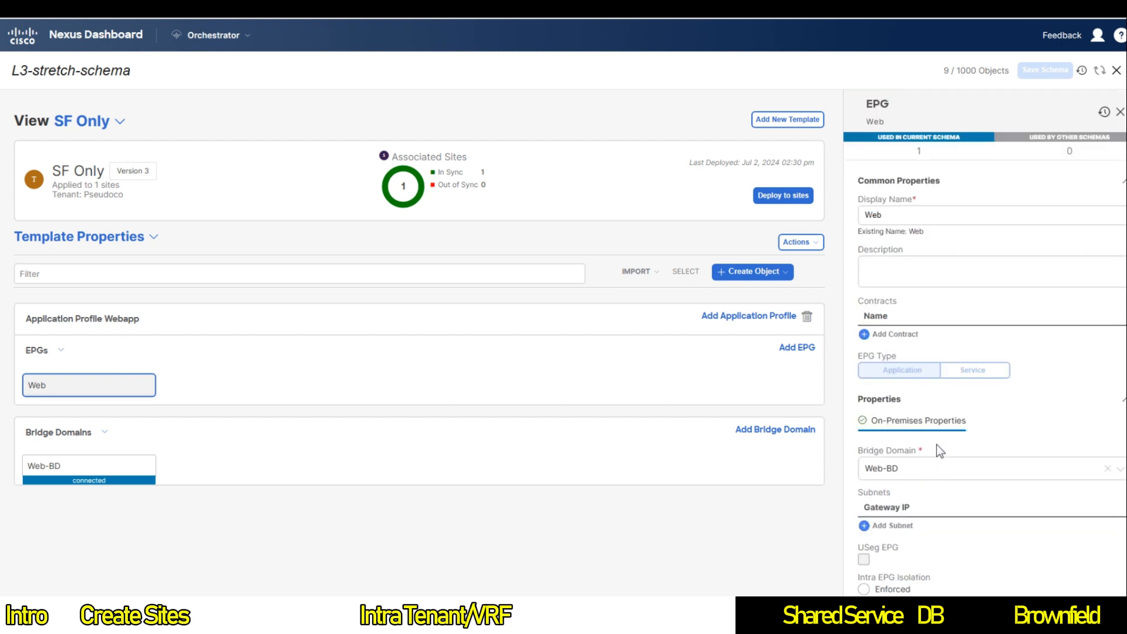
# Step: Add web-to-app to the Web EPG with relationship type provider
pyautogui.click(877, 338)
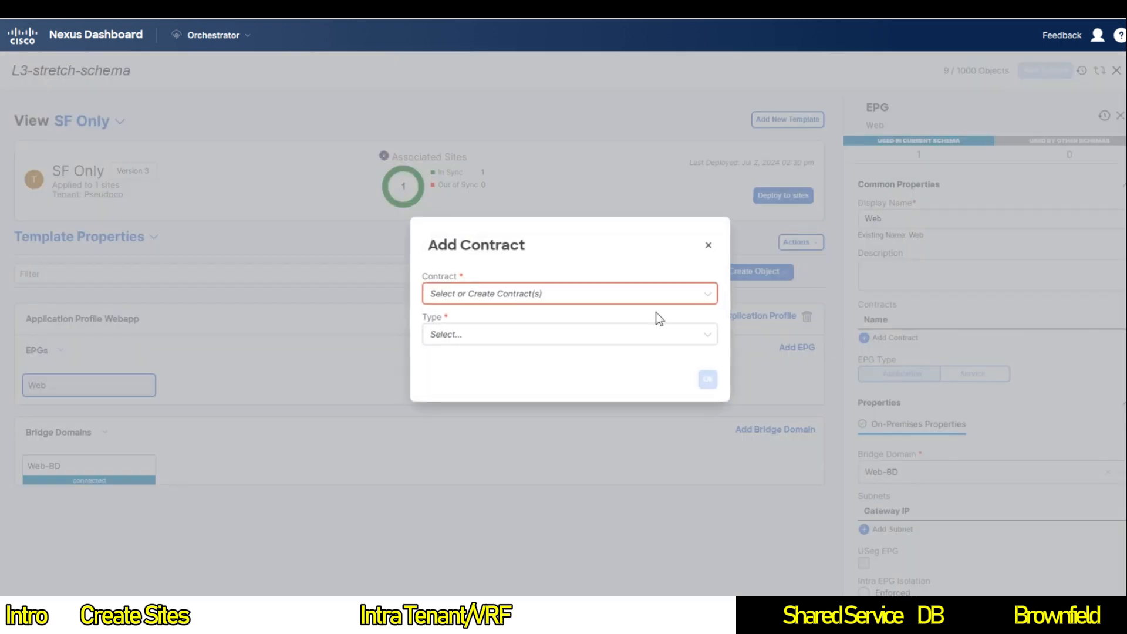
pyautogui.click(598, 296)
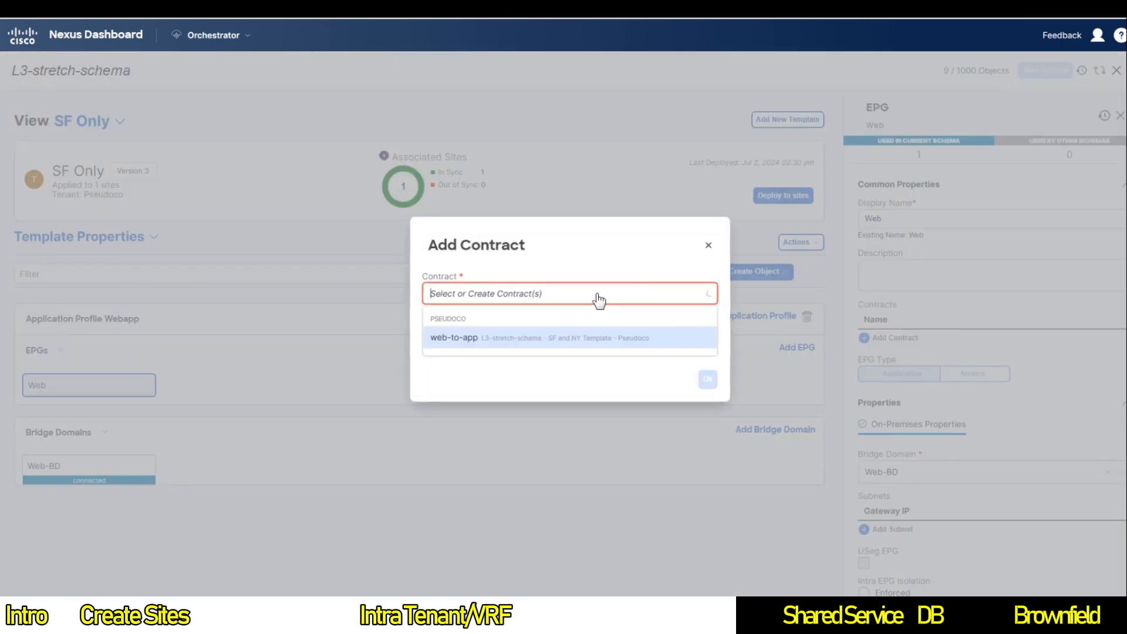
pyautogui.click(523, 340)
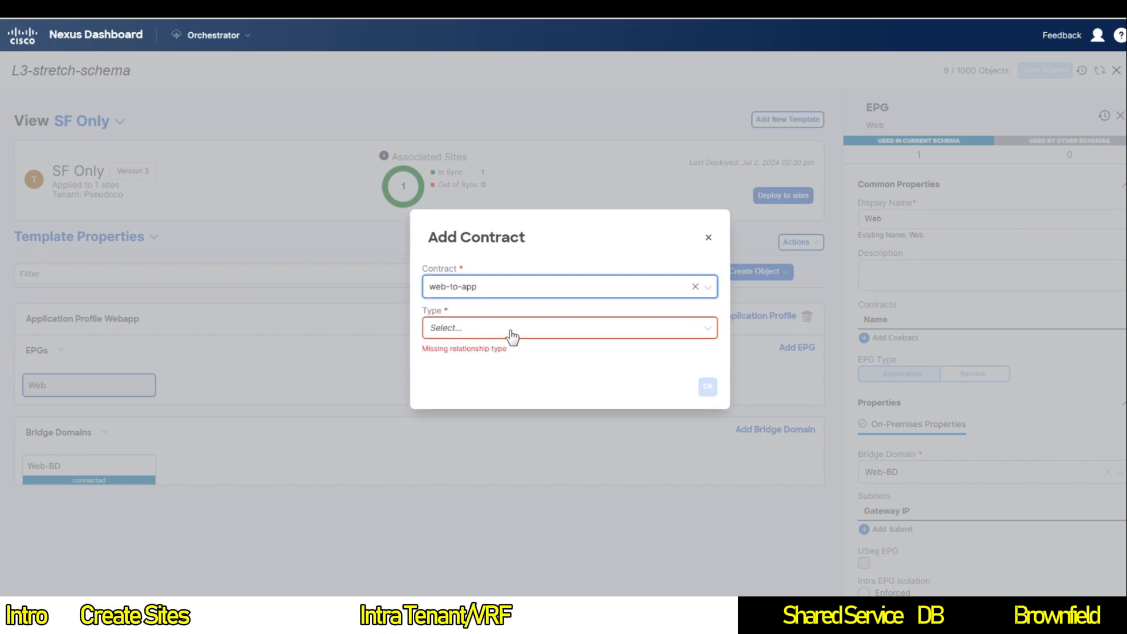
pyautogui.click(512, 335)
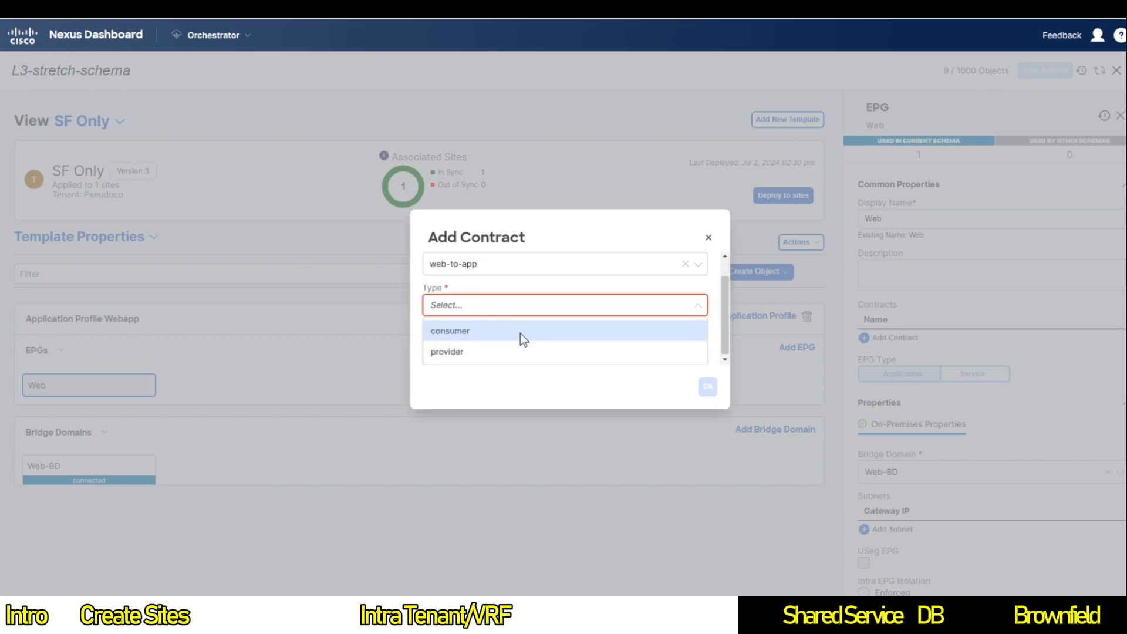
pyautogui.click(467, 355)
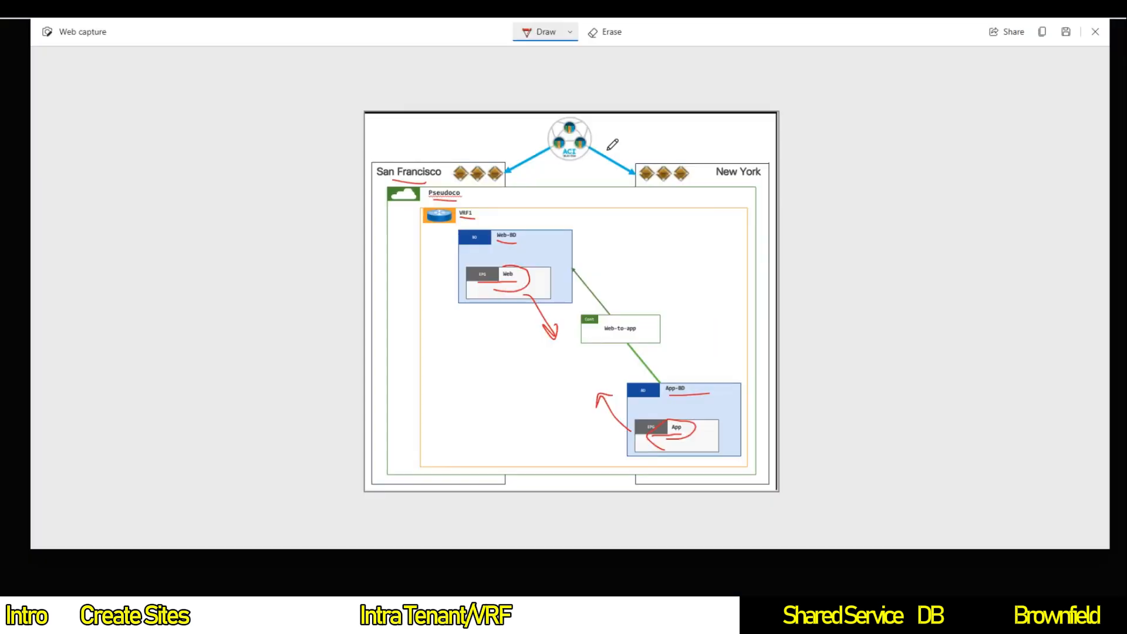
# Step: Ink P on the Web side and C on the App link, then confirm Web's provider contract
pyautogui.moveTo(478, 314)
pyautogui.mouseDown()
pyautogui.moveTo(489, 309)
pyautogui.moveTo(478, 332)
pyautogui.mouseUp()
pyautogui.moveTo(583, 268); pyautogui.dragTo(585, 281)
pyautogui.moveTo(653, 357); pyautogui.dragTo(653, 369)
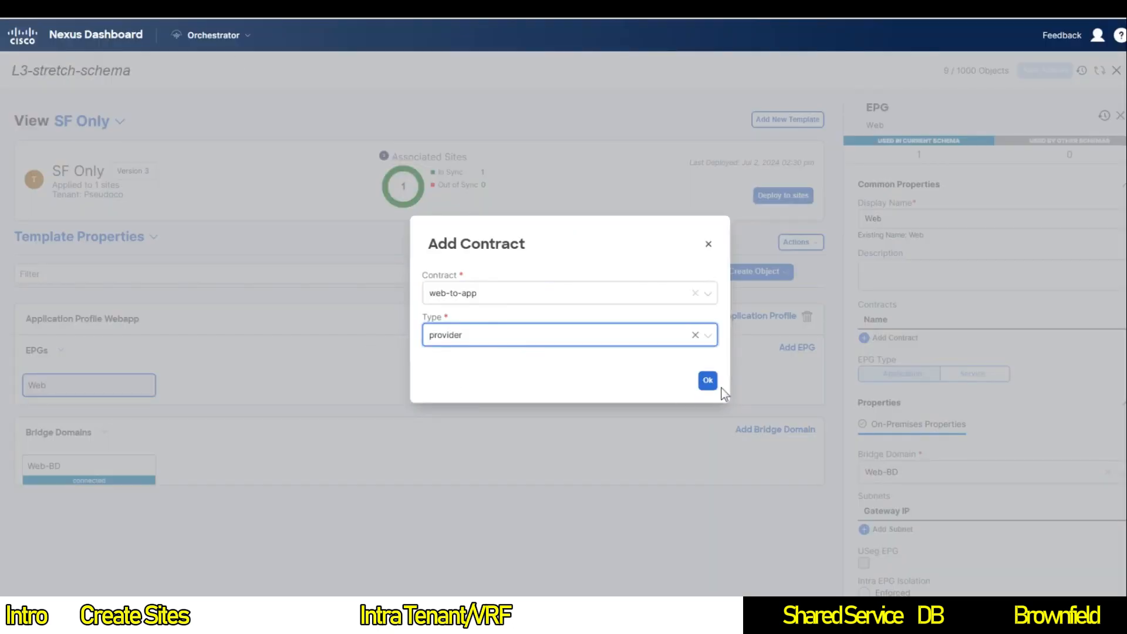
pyautogui.click(708, 380)
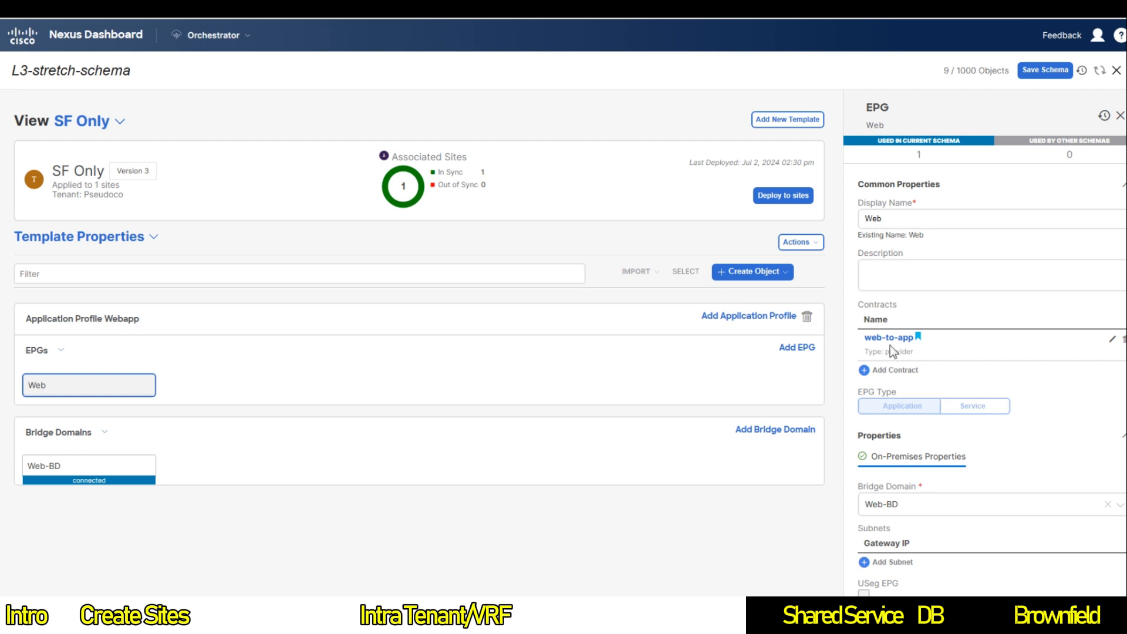
# Step: Switch to the NY Only template and open the App EPG's properties
pyautogui.moveTo(887, 351); pyautogui.dragTo(913, 359)
pyautogui.click(119, 122)
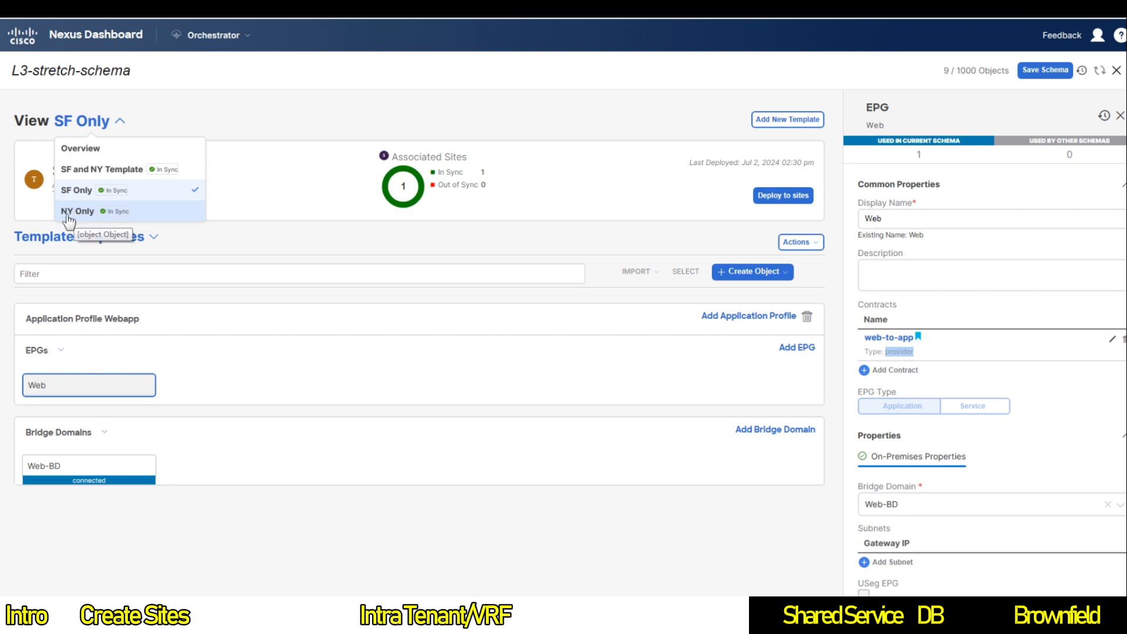
pyautogui.click(72, 212)
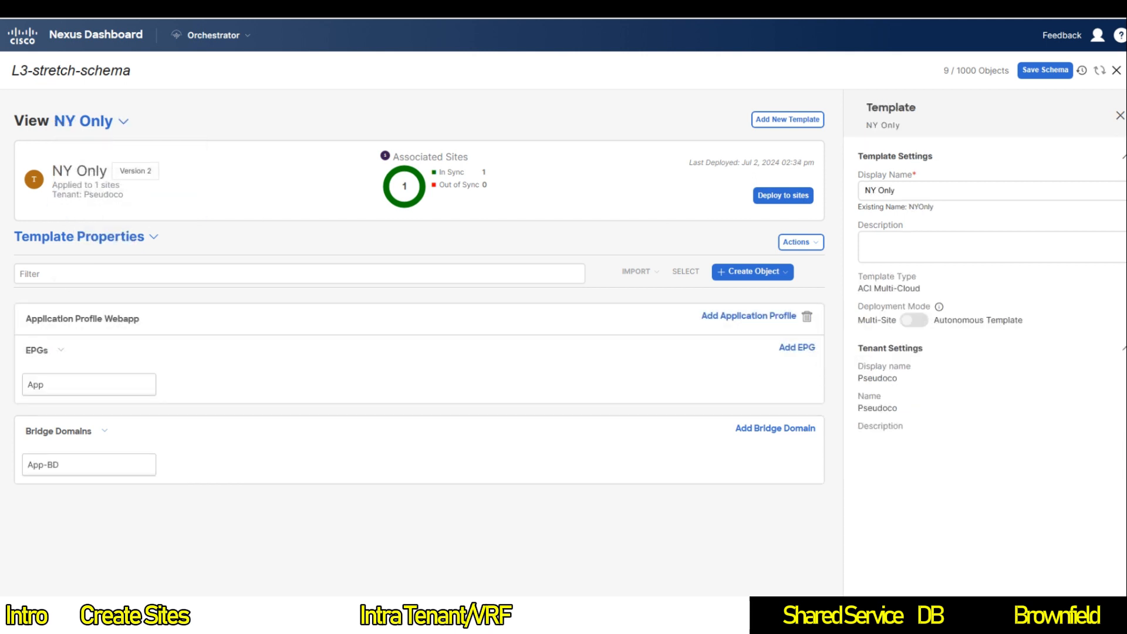
pyautogui.click(51, 386)
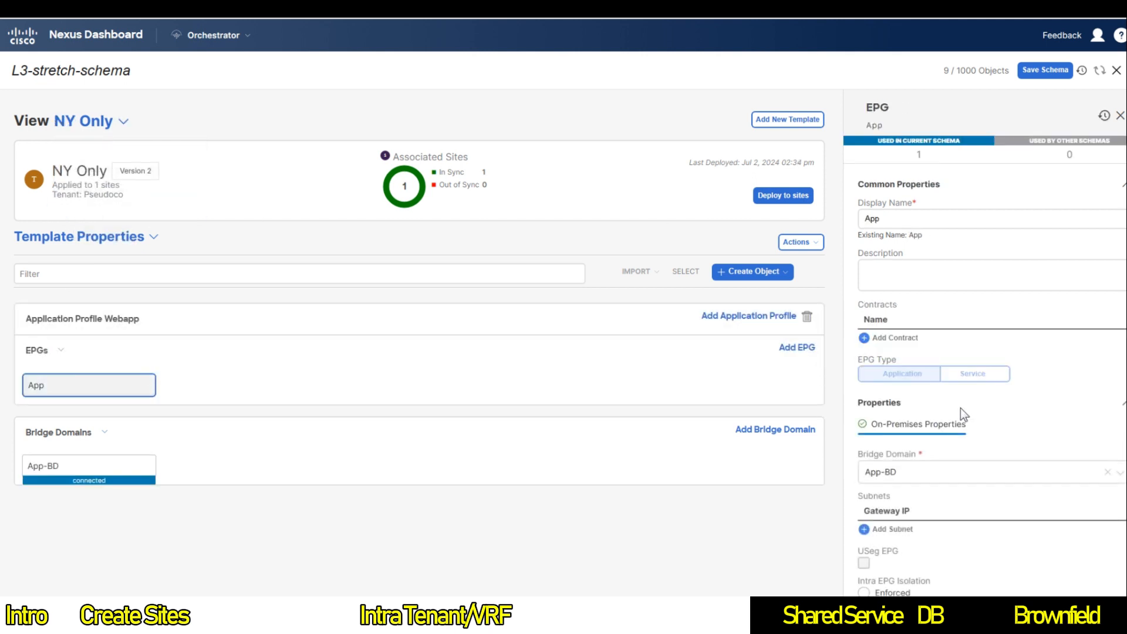
pyautogui.scroll(-4, 960, 407)
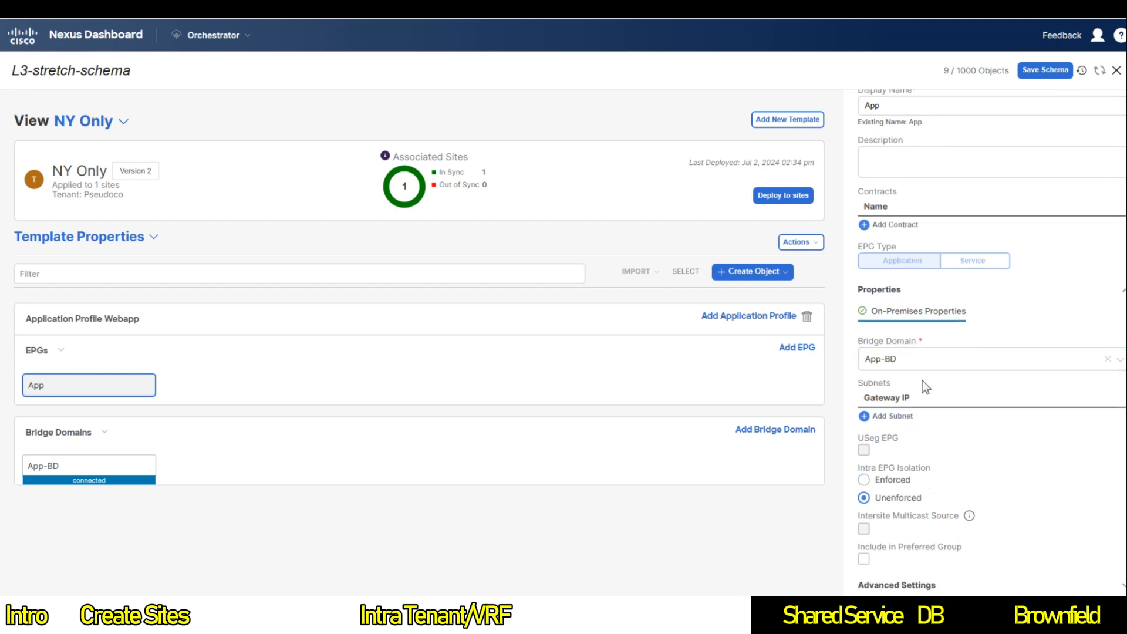
# Step: Add web-to-app as a consumer contract on the App EPG and save the schema
pyautogui.click(890, 225)
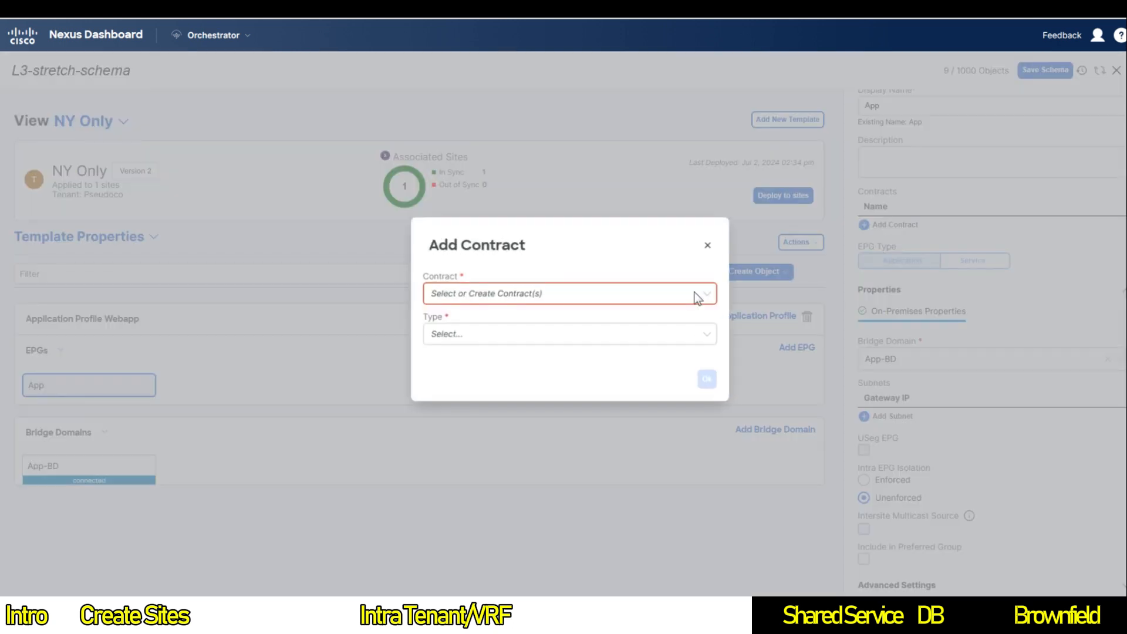
pyautogui.click(503, 293)
pyautogui.click(471, 335)
pyautogui.click(469, 339)
pyautogui.click(473, 354)
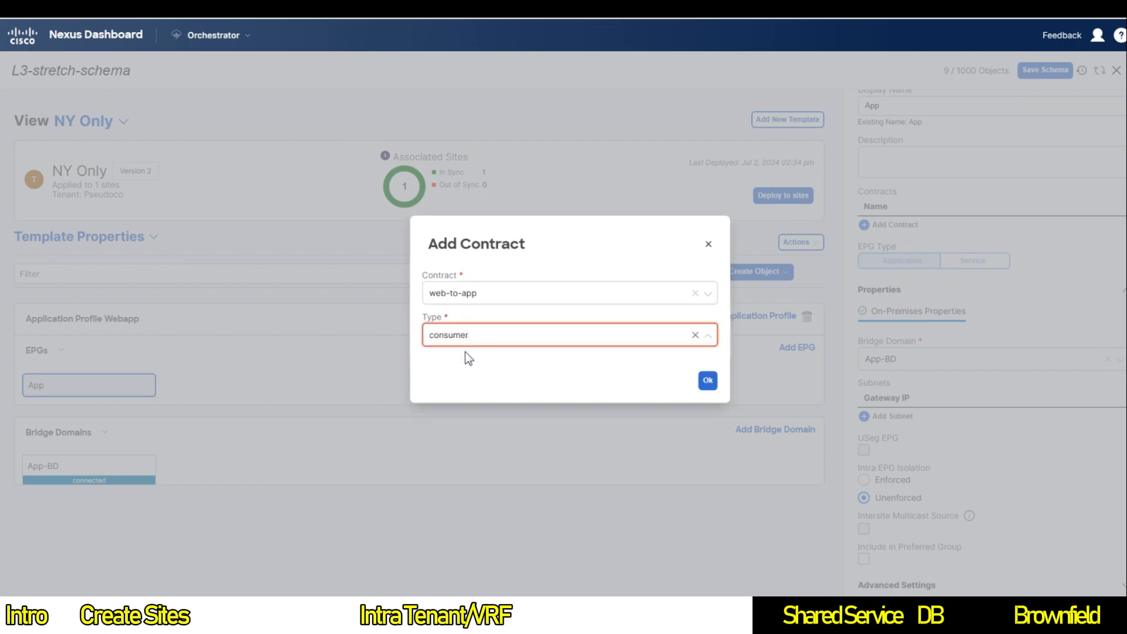
pyautogui.click(707, 386)
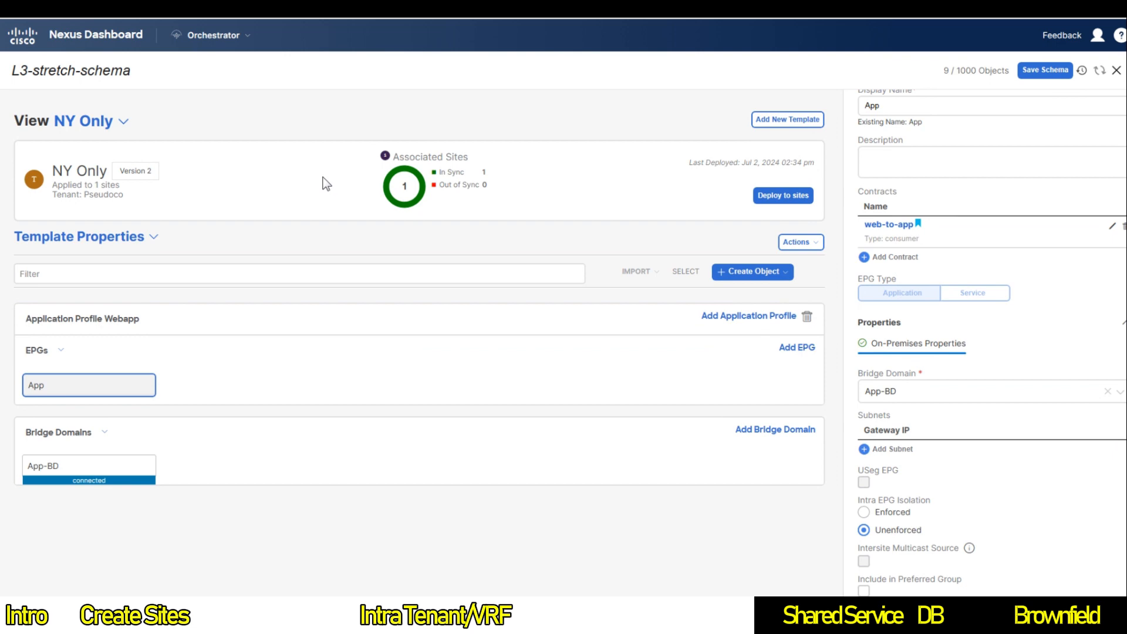
pyautogui.click(1029, 71)
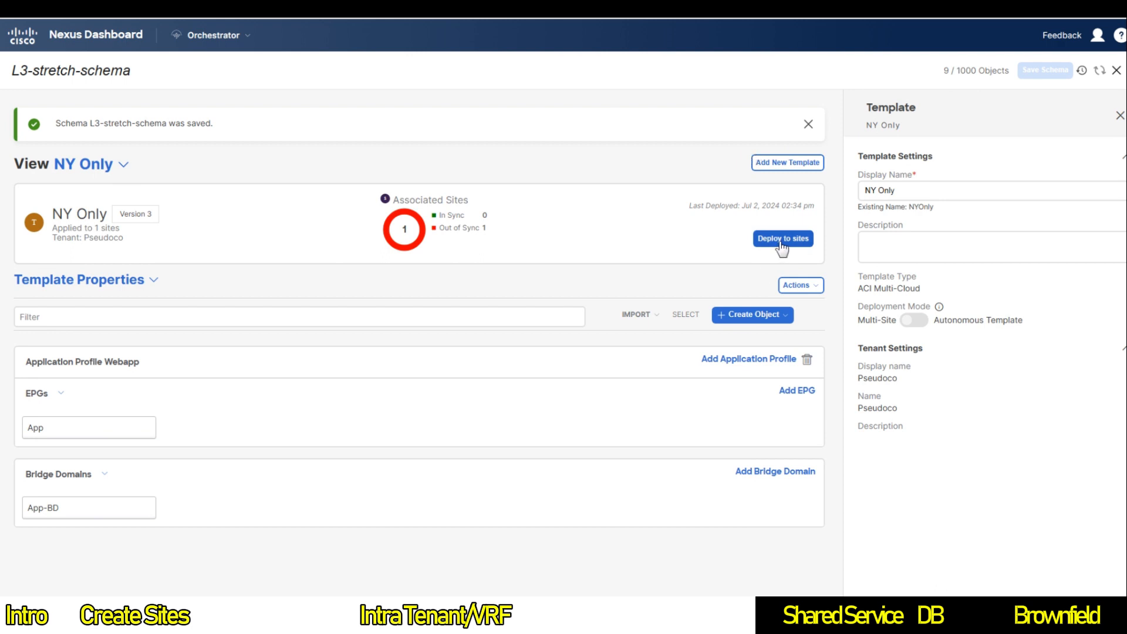
# Step: Deploy NY Only's changes to New York and SF Only's modified Web EPG to San Francisco
pyautogui.click(781, 239)
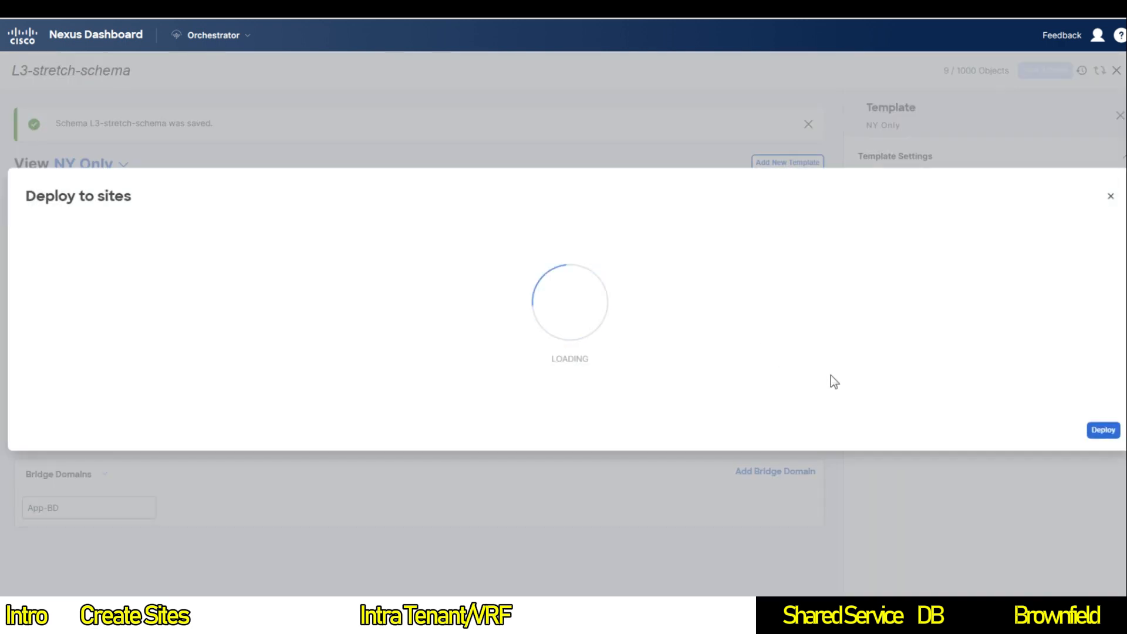
pyautogui.click(1098, 415)
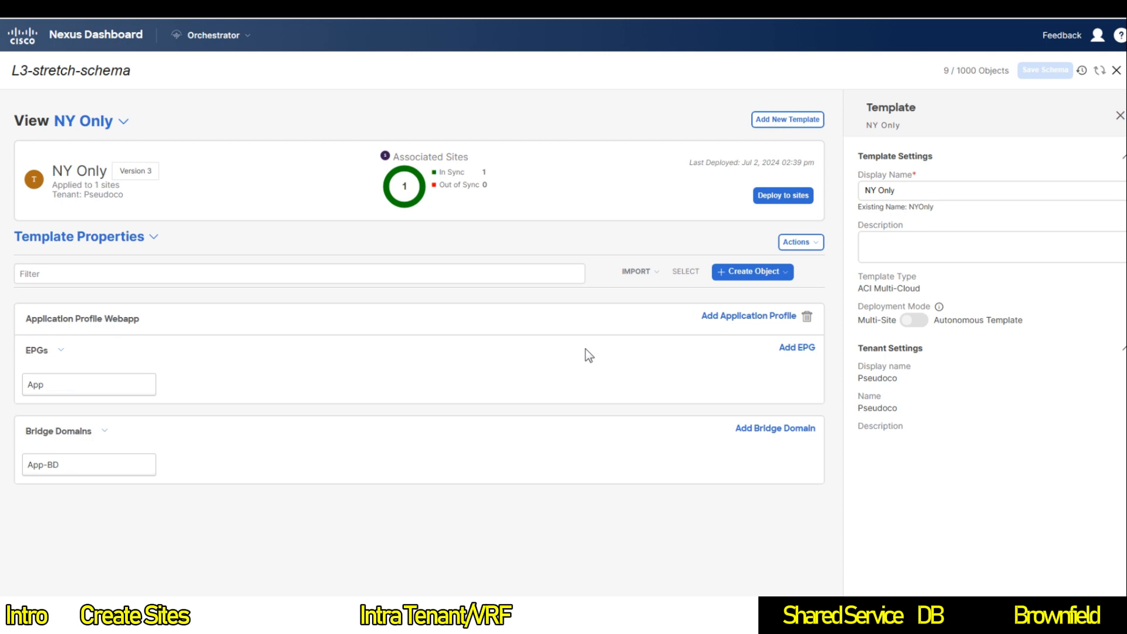
pyautogui.click(85, 121)
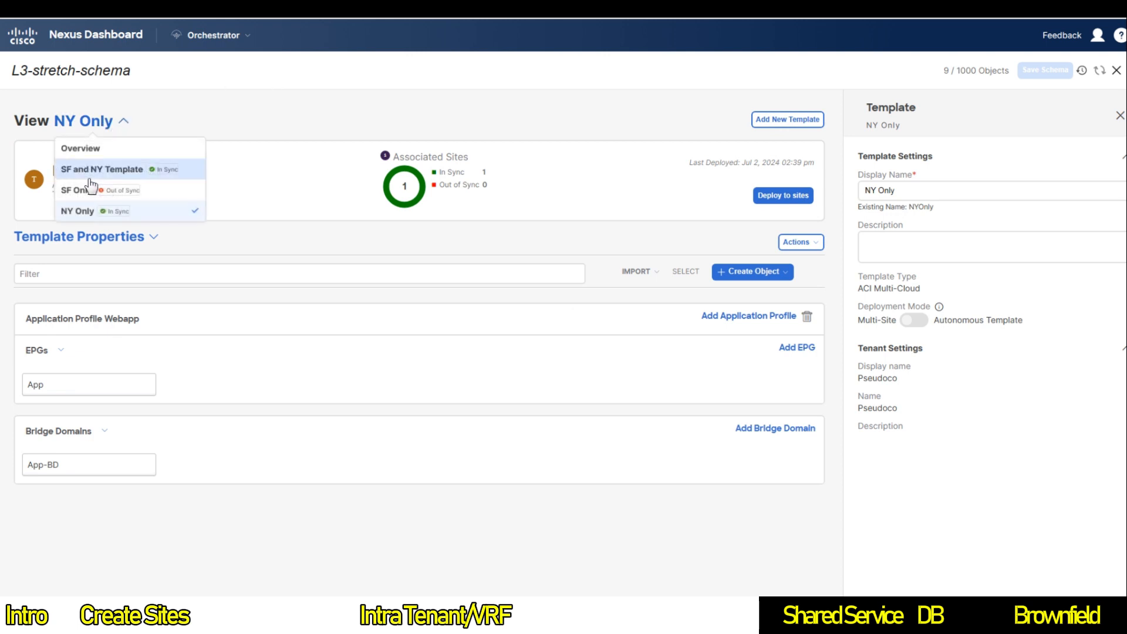
pyautogui.click(119, 194)
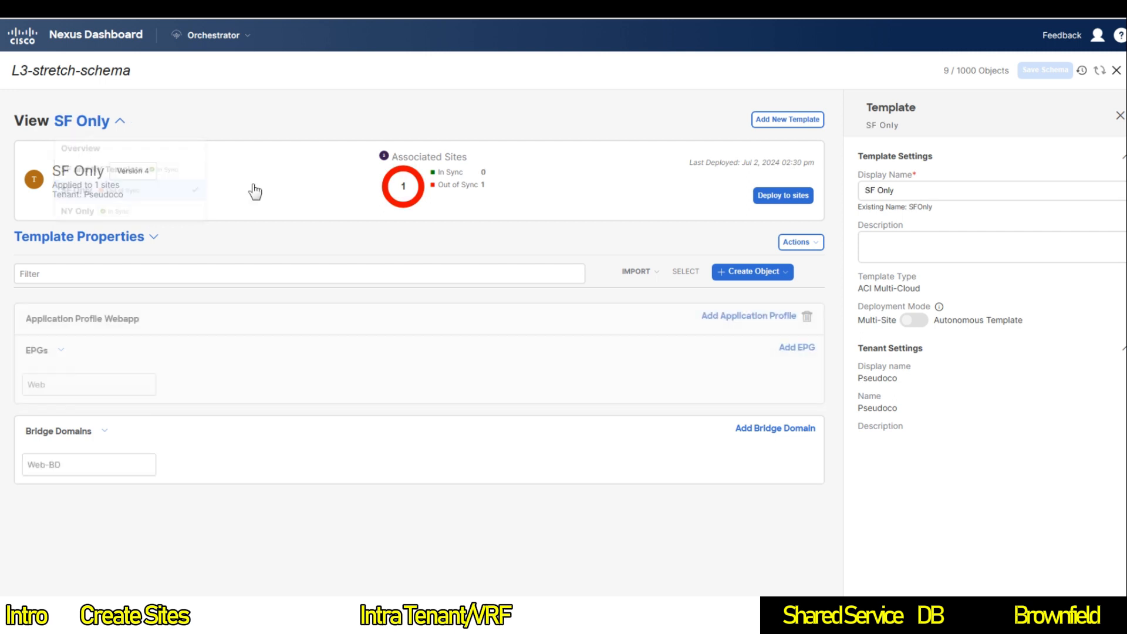
pyautogui.click(778, 198)
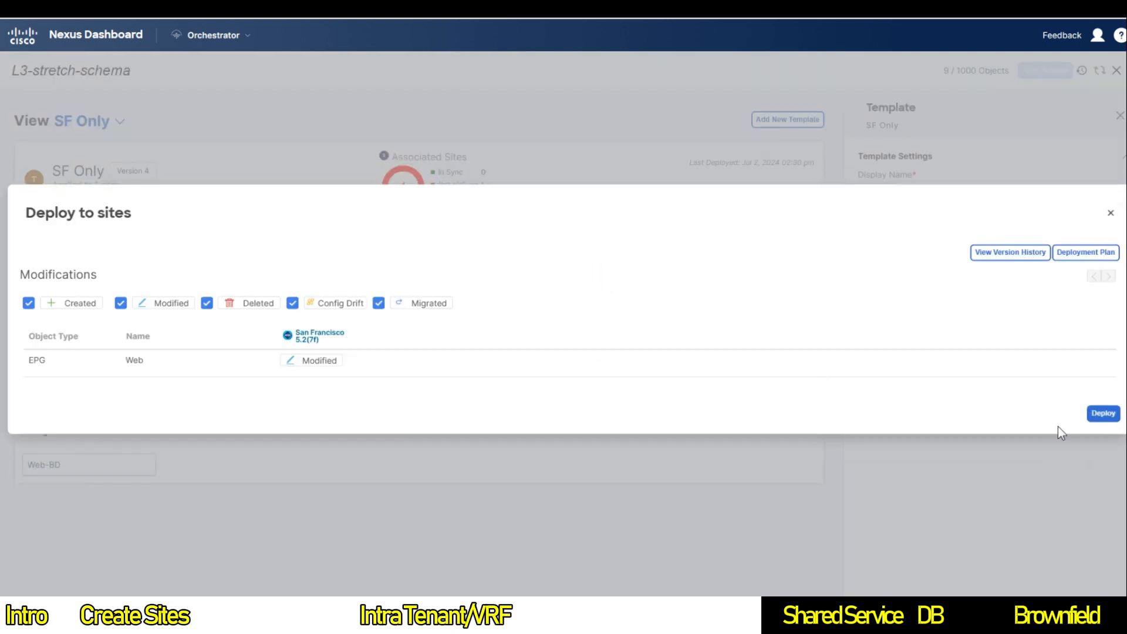
pyautogui.click(312, 360)
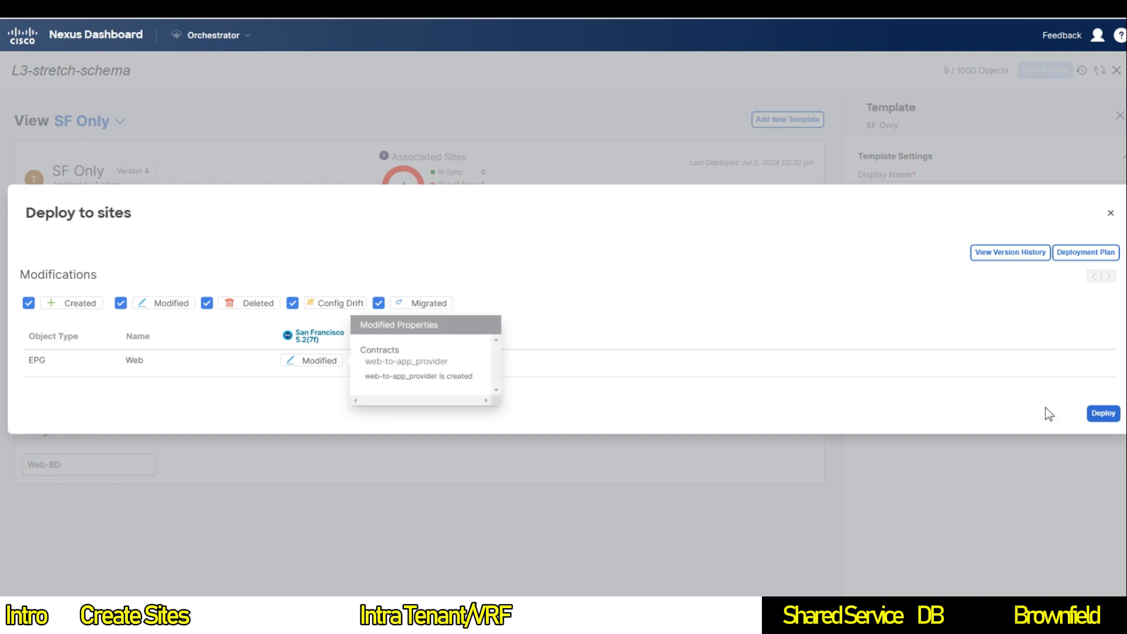
pyautogui.click(1103, 414)
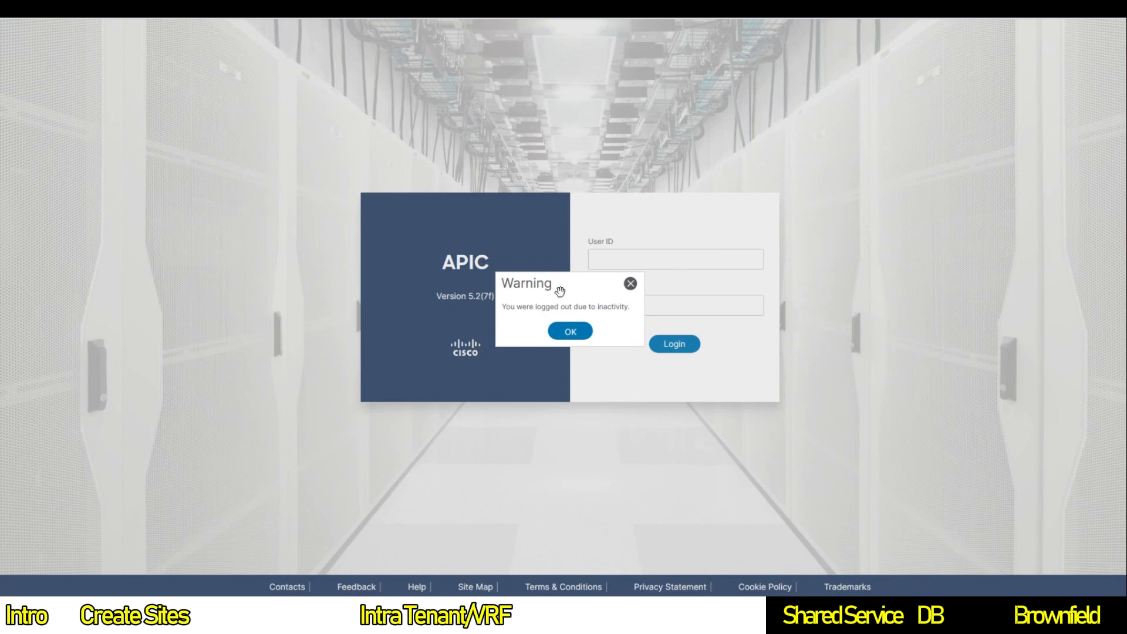
pyautogui.click(581, 328)
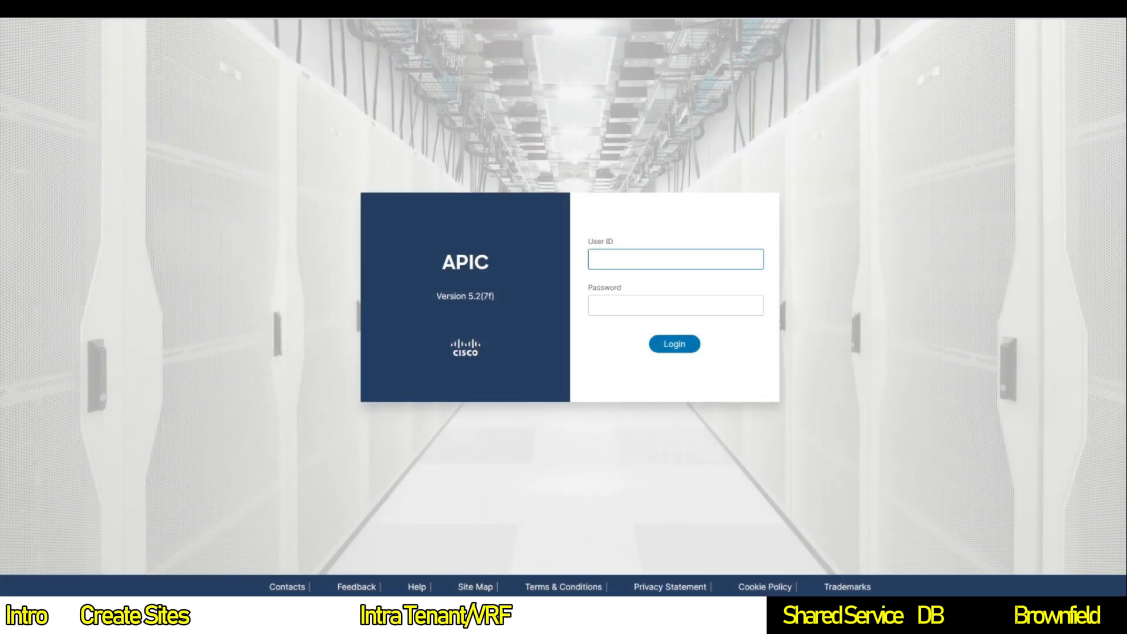
# Step: Log in to the San Francisco APIC with the admin user ID and password, then close What's New
pyautogui.write('admin')
pyautogui.press('Tab')
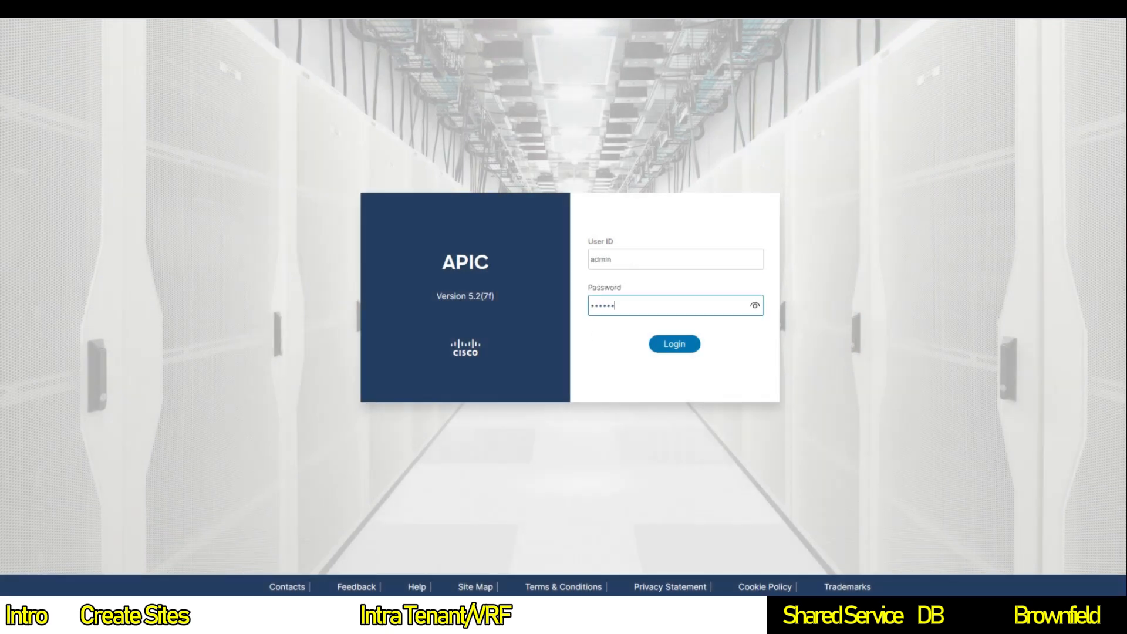
pyautogui.write('••')
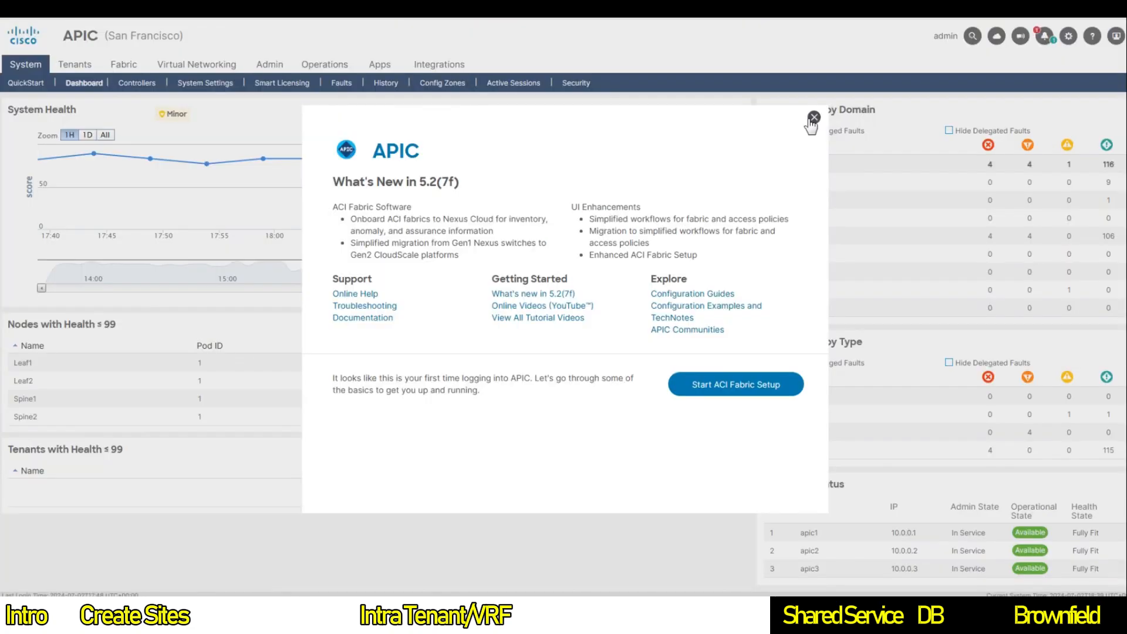
pyautogui.click(814, 118)
# Step: Open tenant Pseudoco and expand the Webapp application profile down to the Web EPG
pyautogui.click(75, 65)
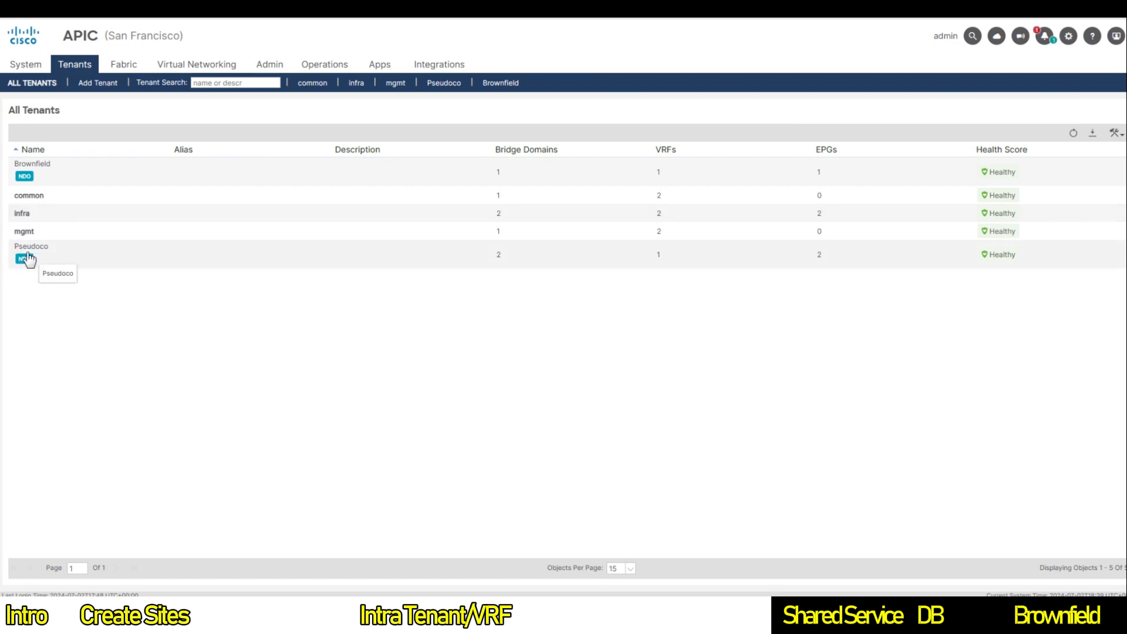
pyautogui.doubleClick(63, 259)
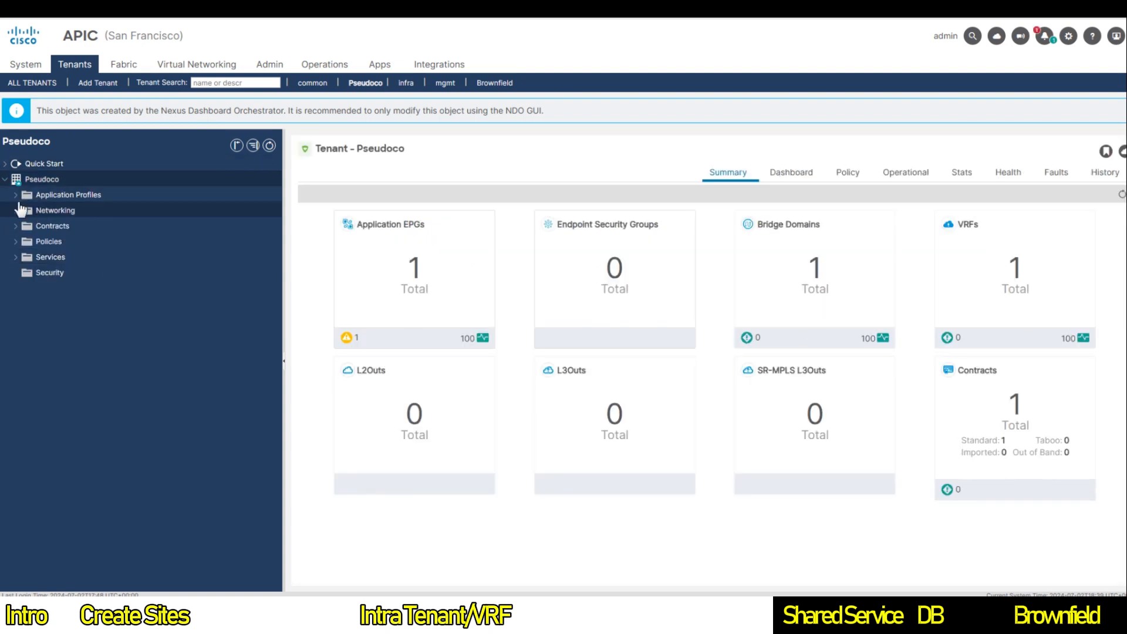
pyautogui.click(17, 195)
pyautogui.click(26, 211)
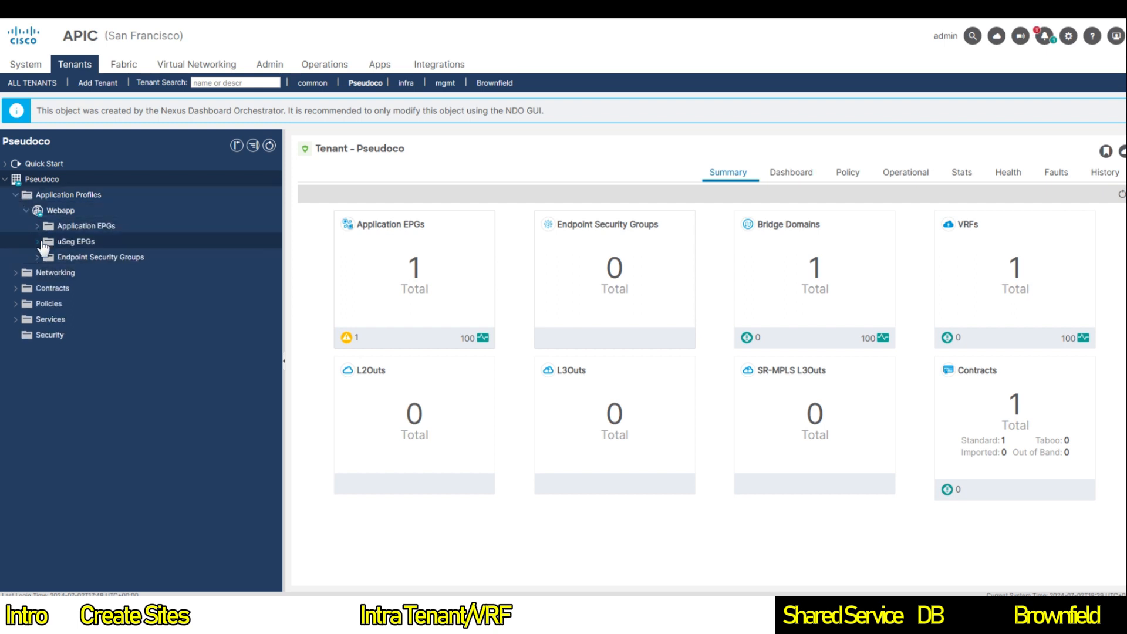
pyautogui.click(37, 226)
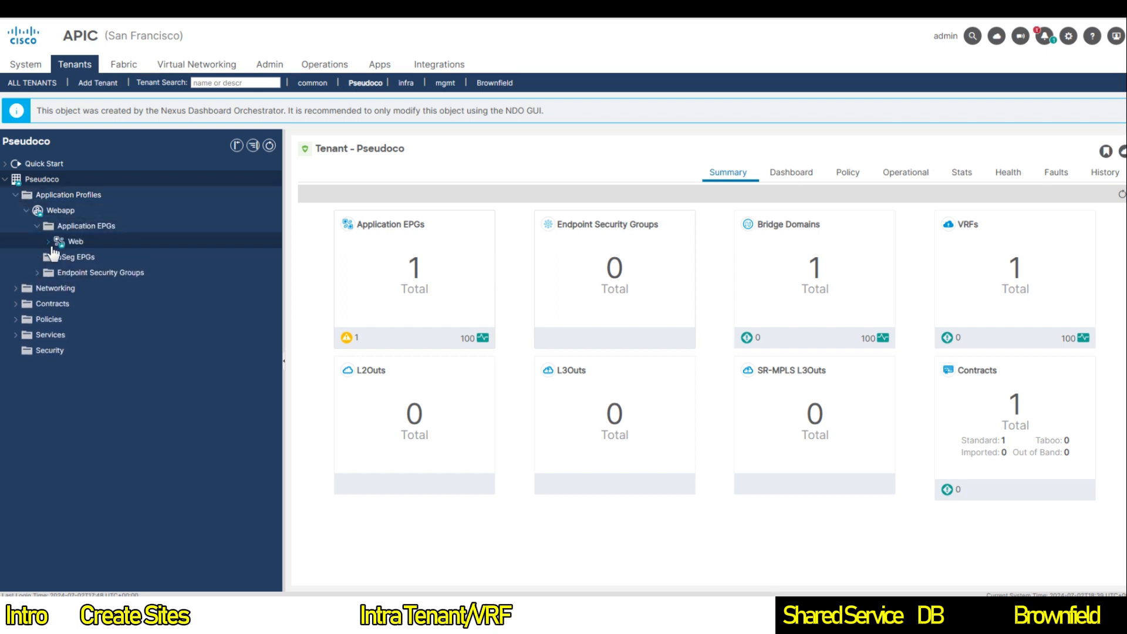
pyautogui.click(49, 241)
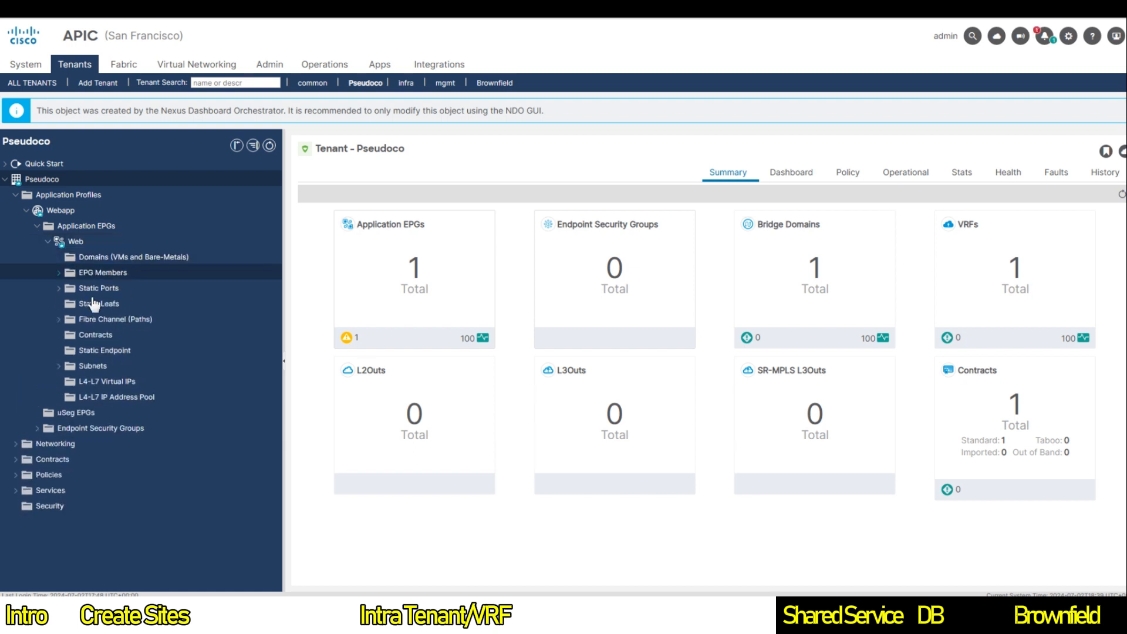
# Step: Check the Web EPG's contracts, then show the Webapp topology with Web and App linked by web-to-app
pyautogui.click(94, 335)
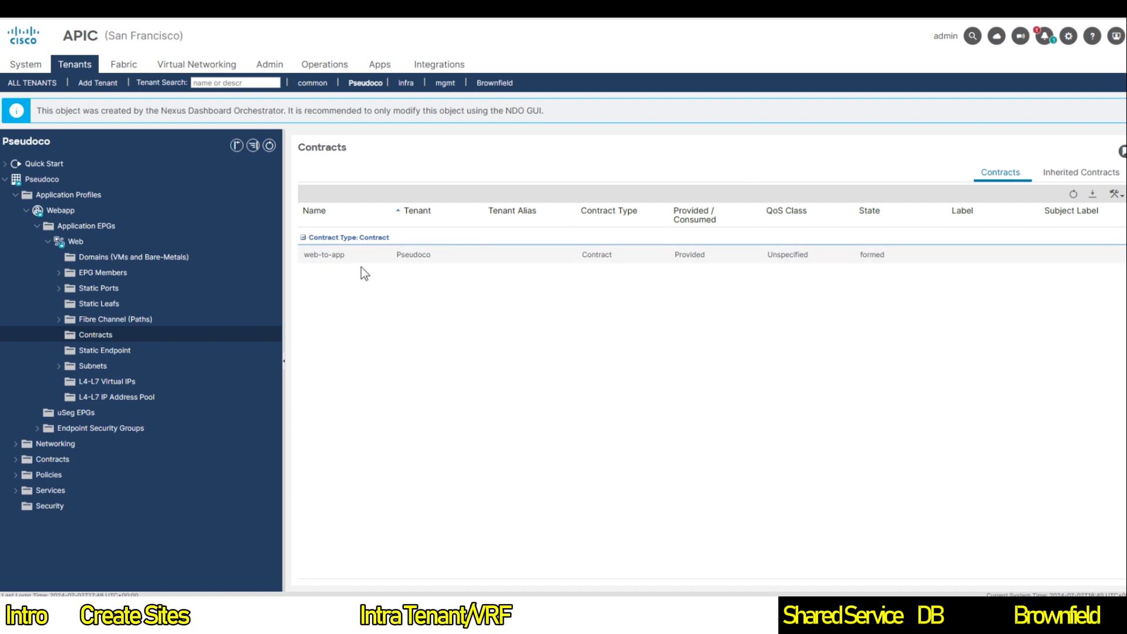
pyautogui.click(76, 216)
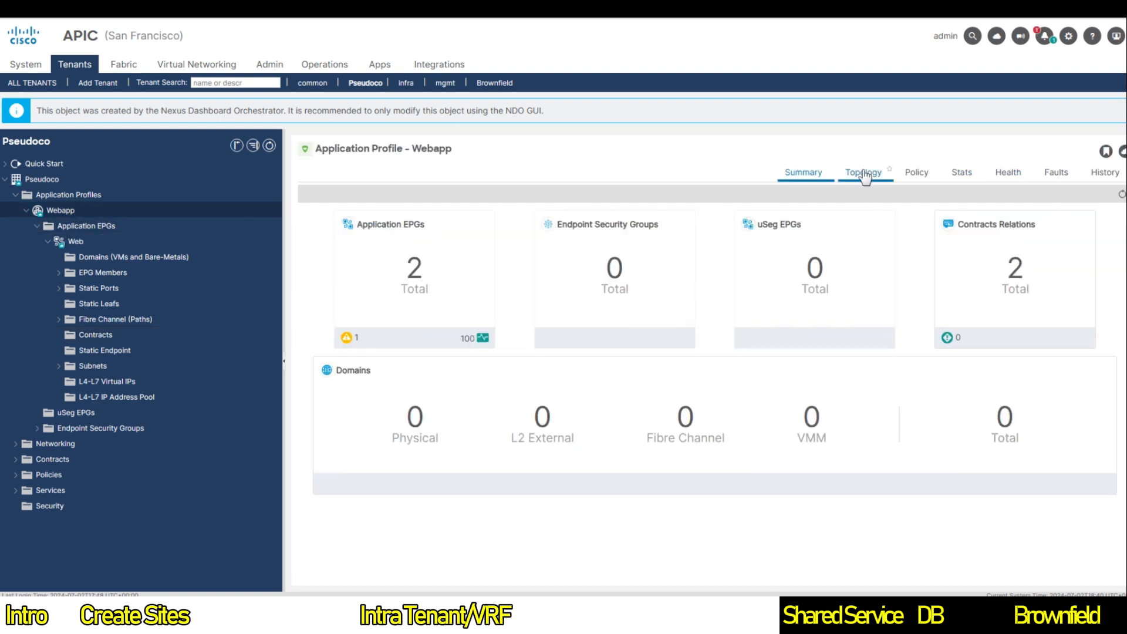
pyautogui.click(864, 173)
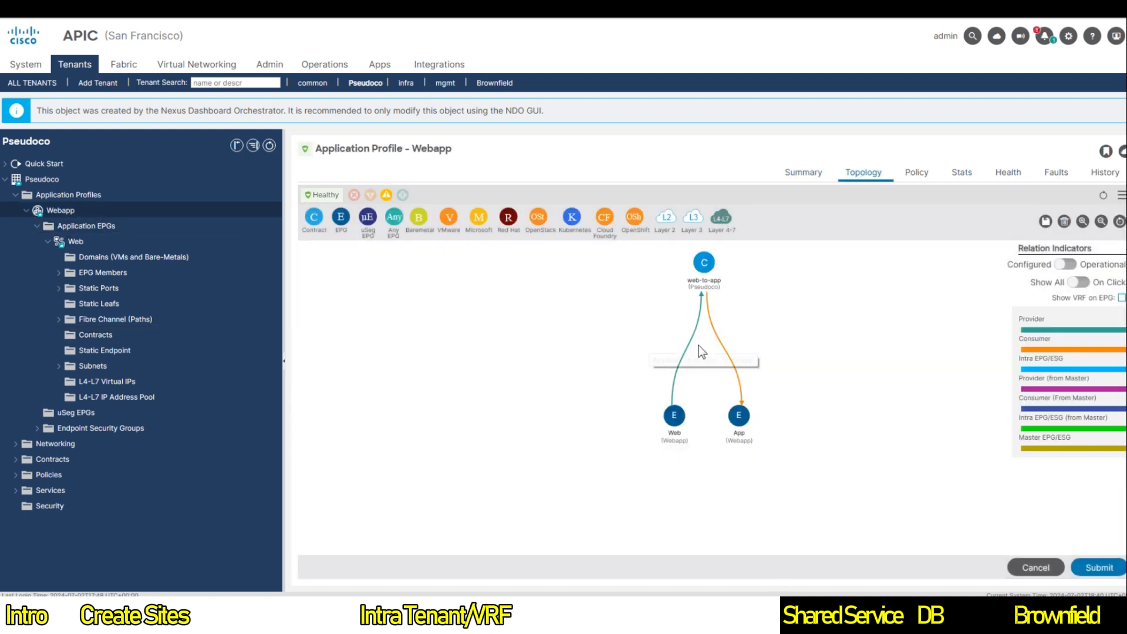
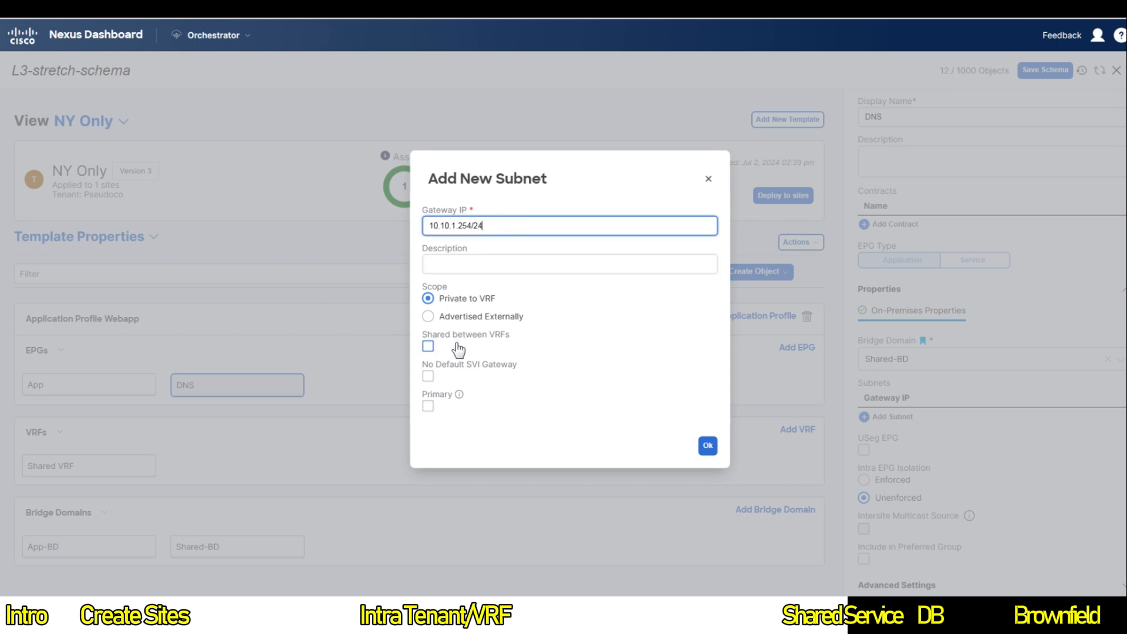
# Step: Mark subnet 10.10.1.254/24 Shared between VRFs and No Default SVI Gateway, then add it
pyautogui.click(428, 346)
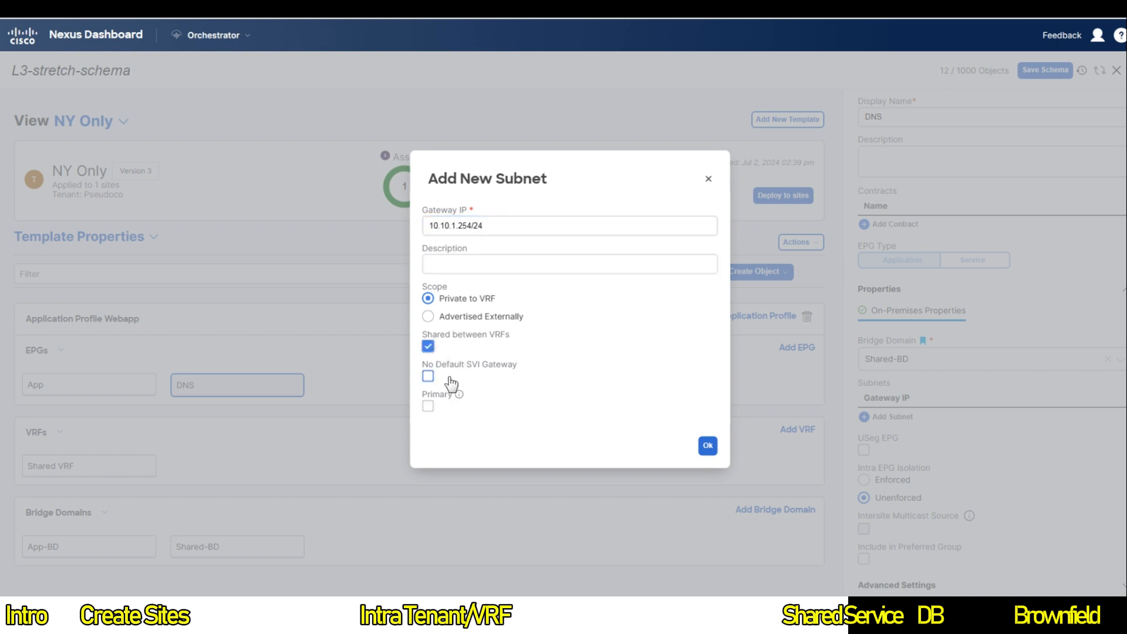
pyautogui.click(448, 378)
pyautogui.click(705, 444)
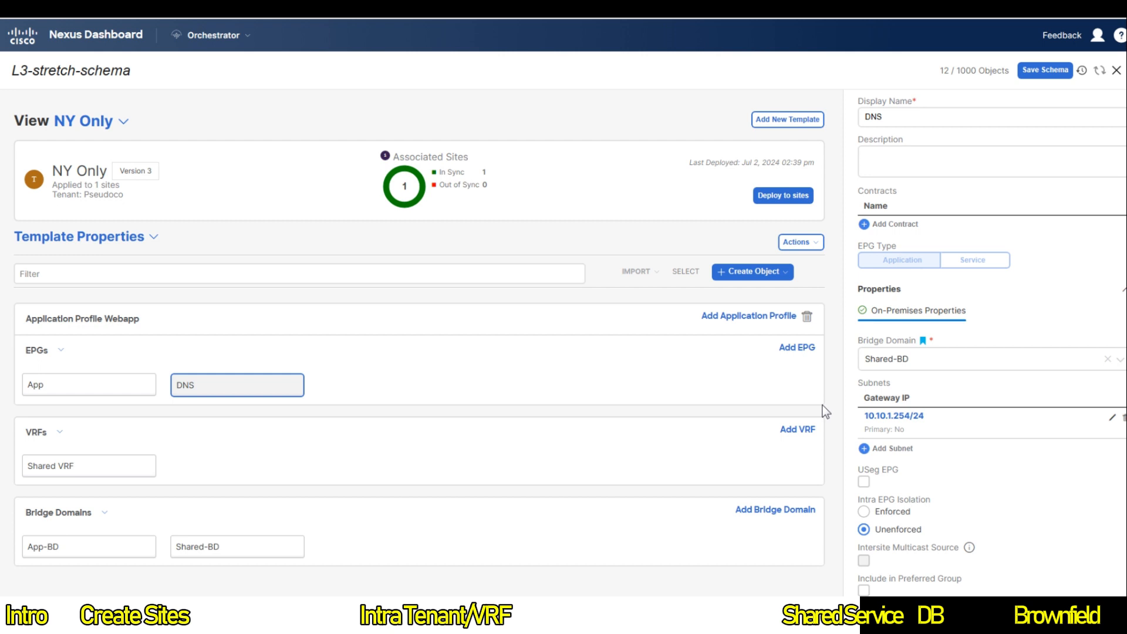
# Step: In the SF and NY Template, add a new contract named web-to-dns
pyautogui.click(121, 123)
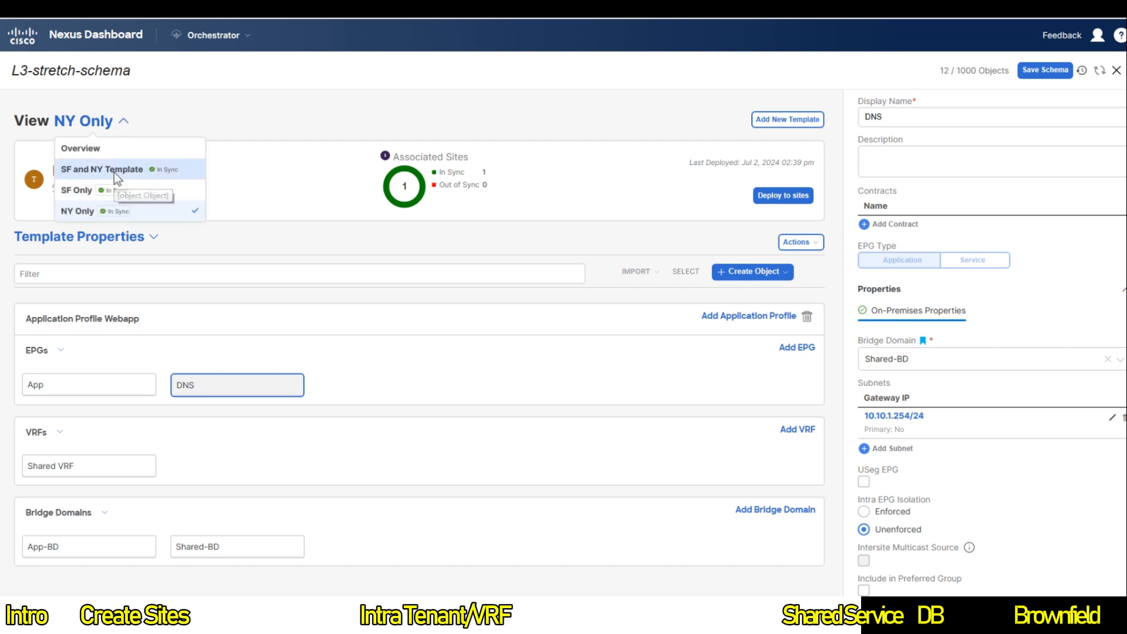
pyautogui.click(114, 172)
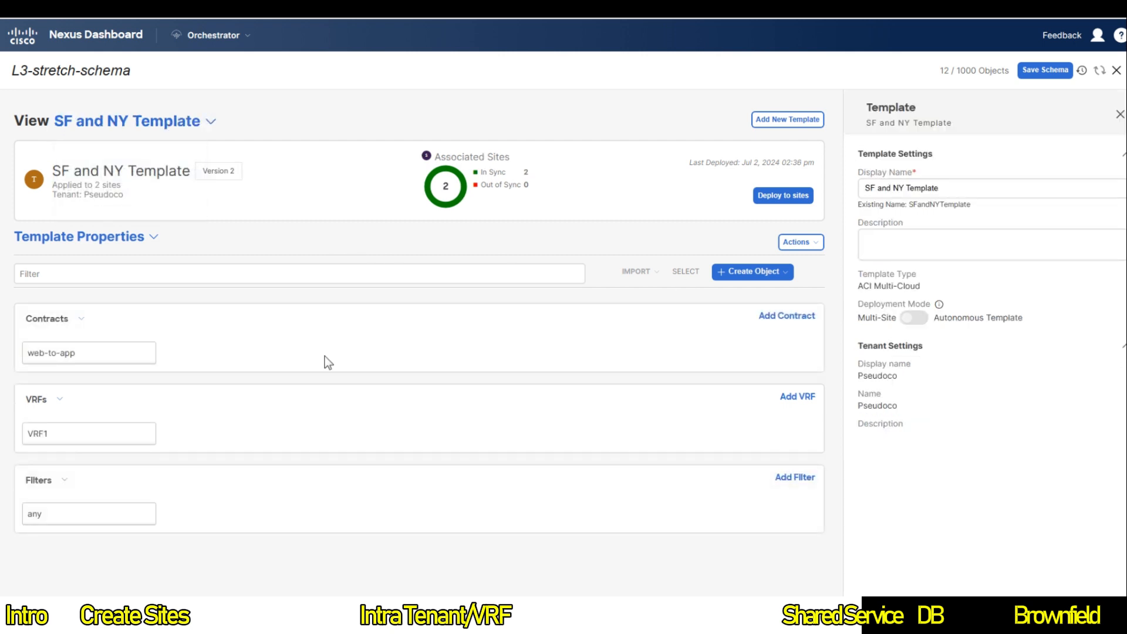
pyautogui.click(780, 317)
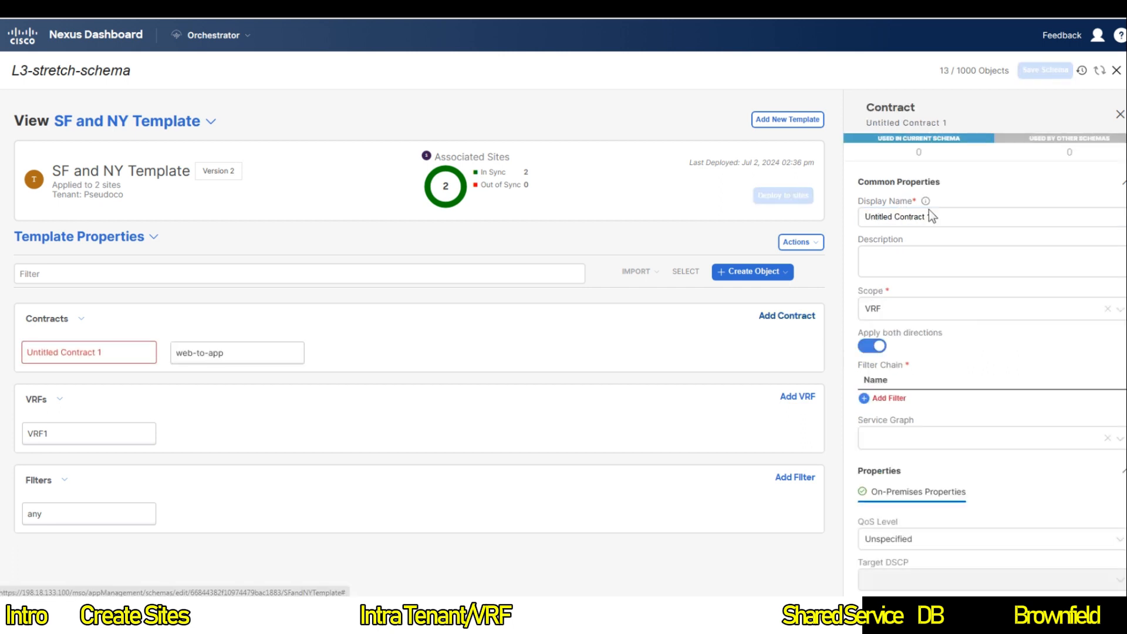
pyautogui.doubleClick(928, 217)
pyautogui.hotkey('ctrl', 'a')
pyautogui.write('w')
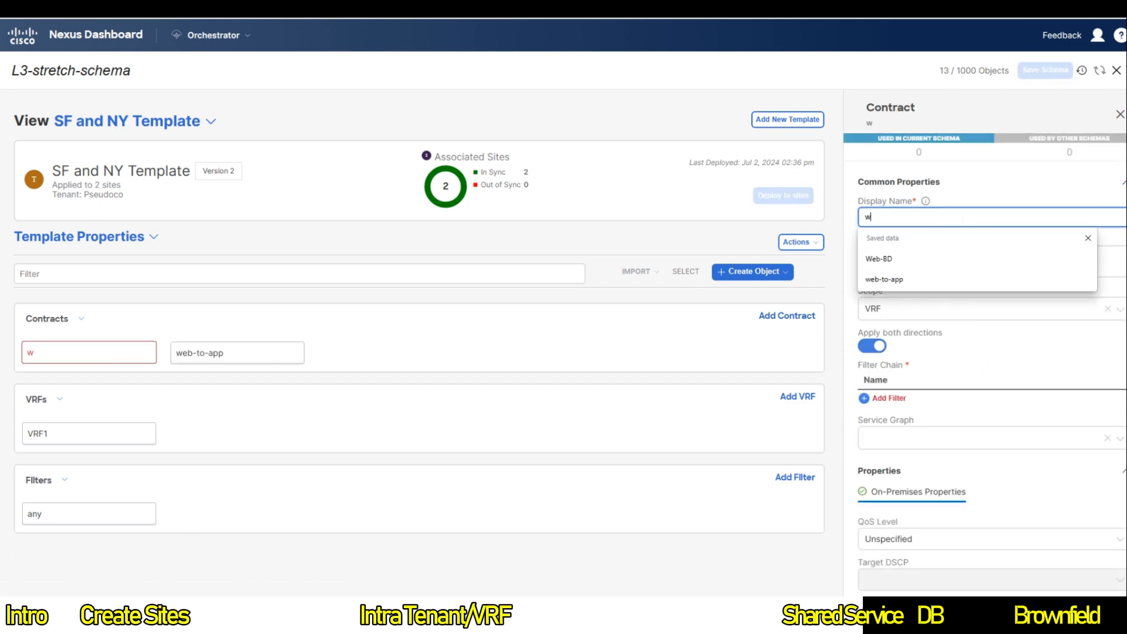
pyautogui.write('eb-to-dns')
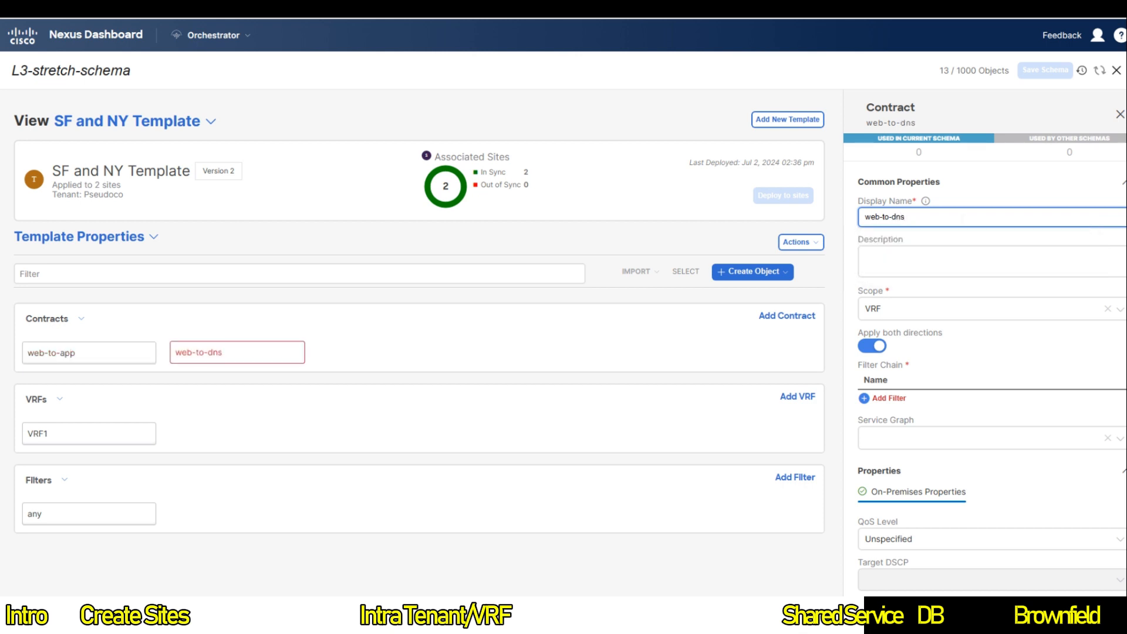
# Step: Set the web-to-dns scope to Tenant and add the any filter
pyautogui.click(923, 320)
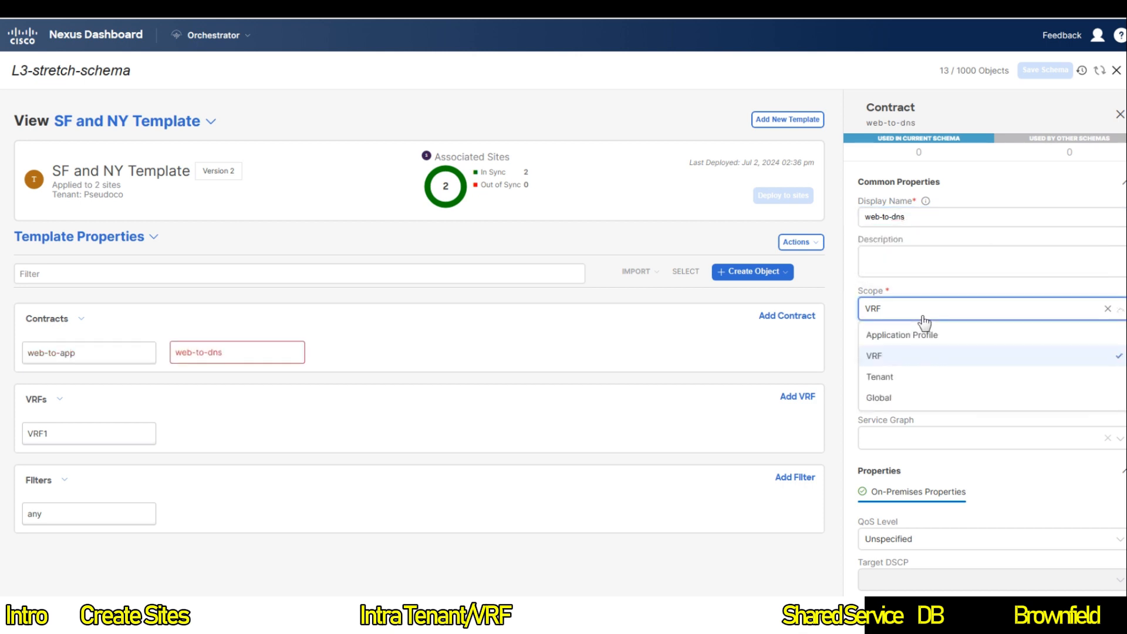
pyautogui.click(895, 375)
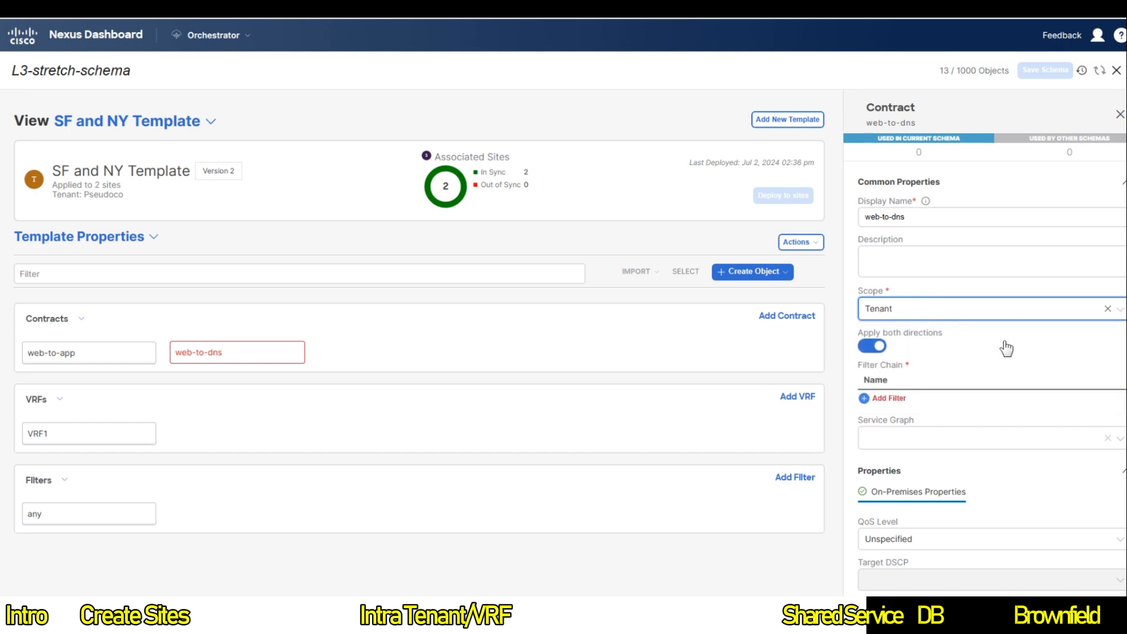
pyautogui.click(887, 399)
pyautogui.click(547, 284)
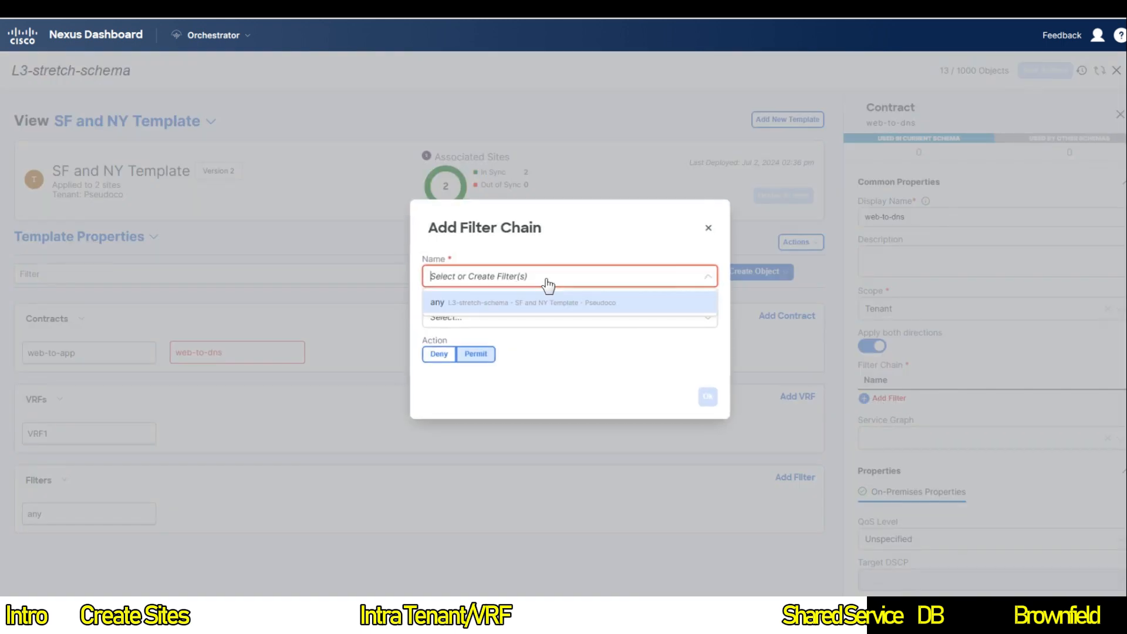
pyautogui.click(492, 308)
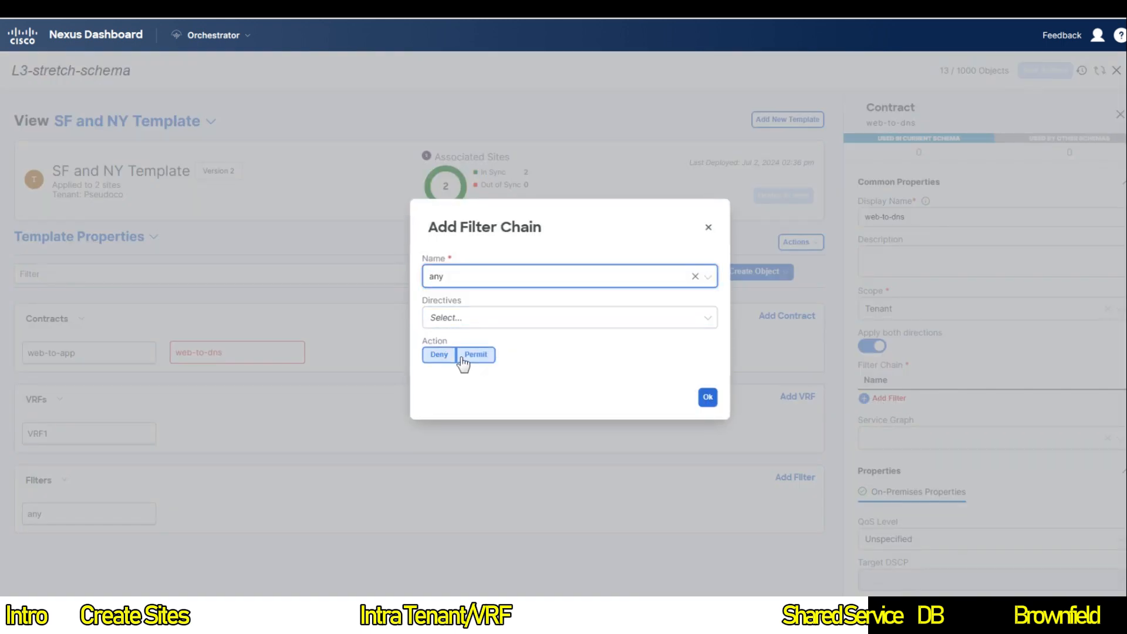
pyautogui.click(707, 397)
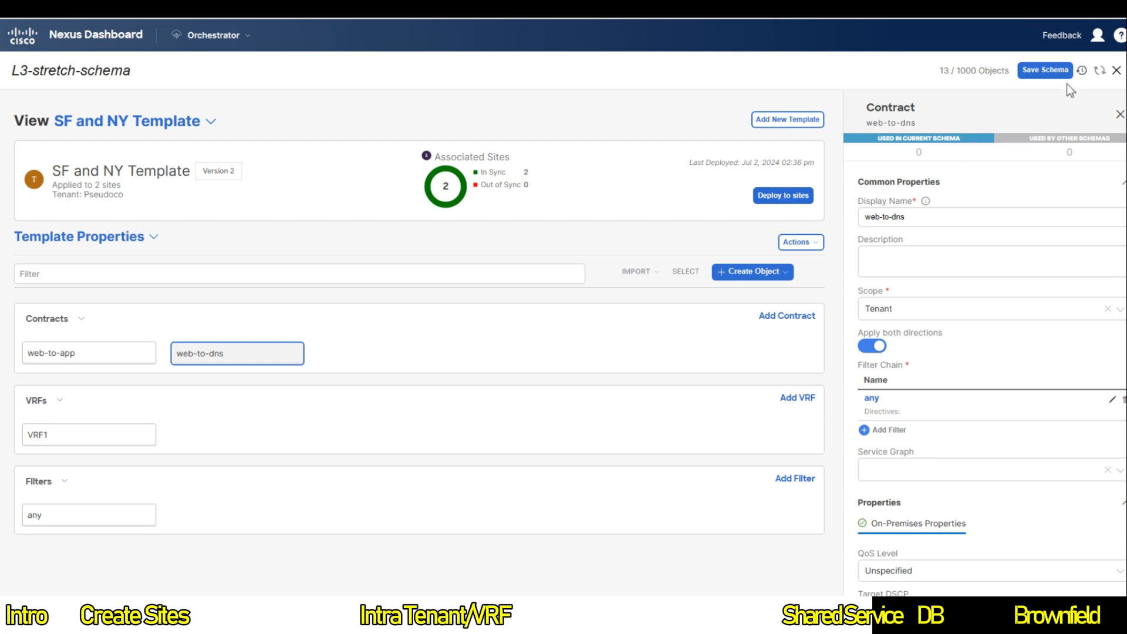
# Step: Deploy the SF and NY Template to New York and San Francisco, then view NY Only
pyautogui.click(763, 196)
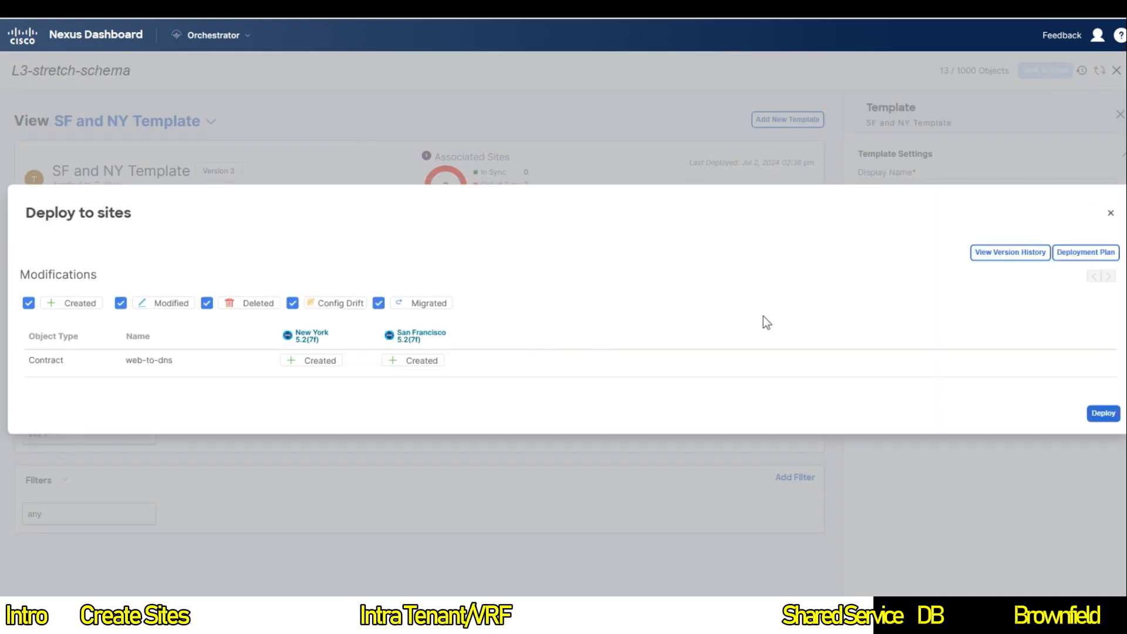
pyautogui.click(1095, 415)
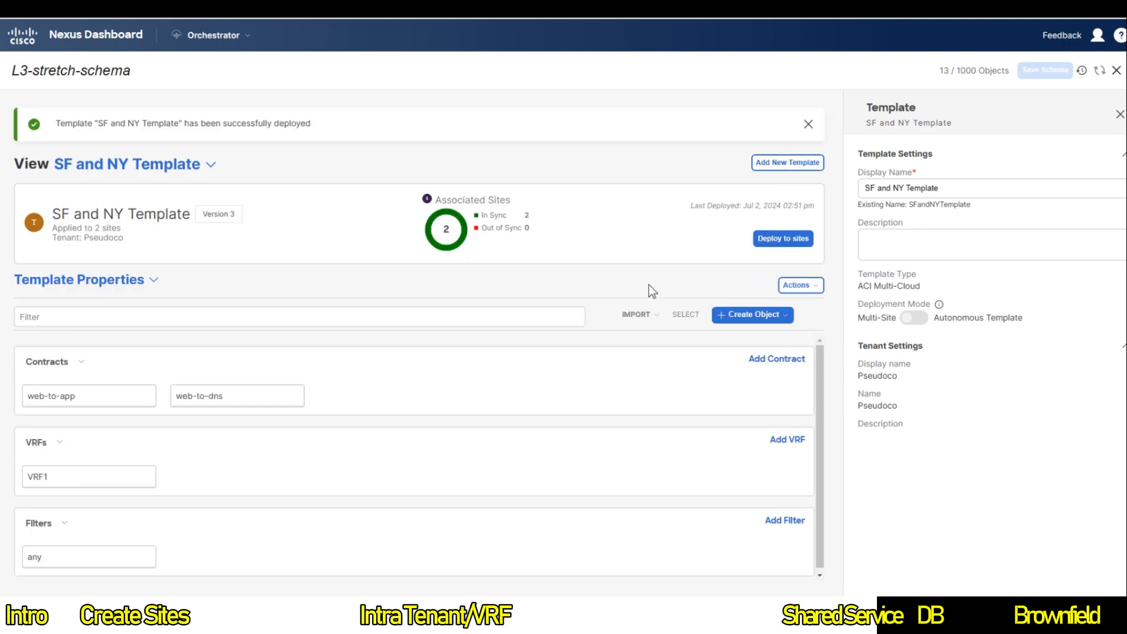
pyautogui.click(199, 164)
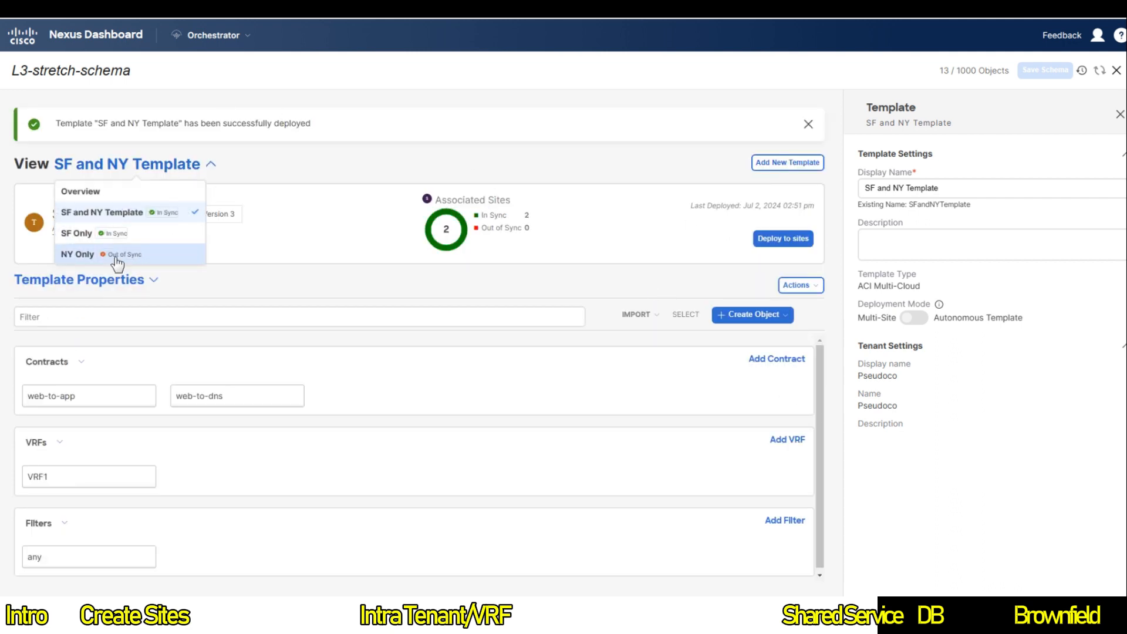
pyautogui.click(163, 211)
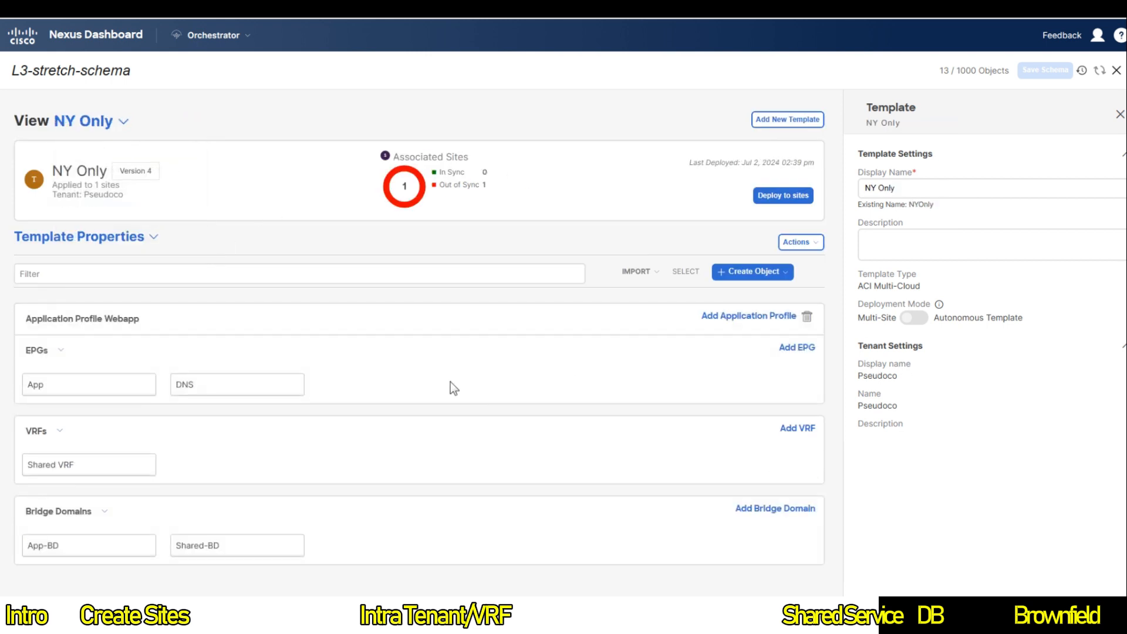
# Step: Add the web-to-dns contract to the DNS EPG
pyautogui.click(238, 392)
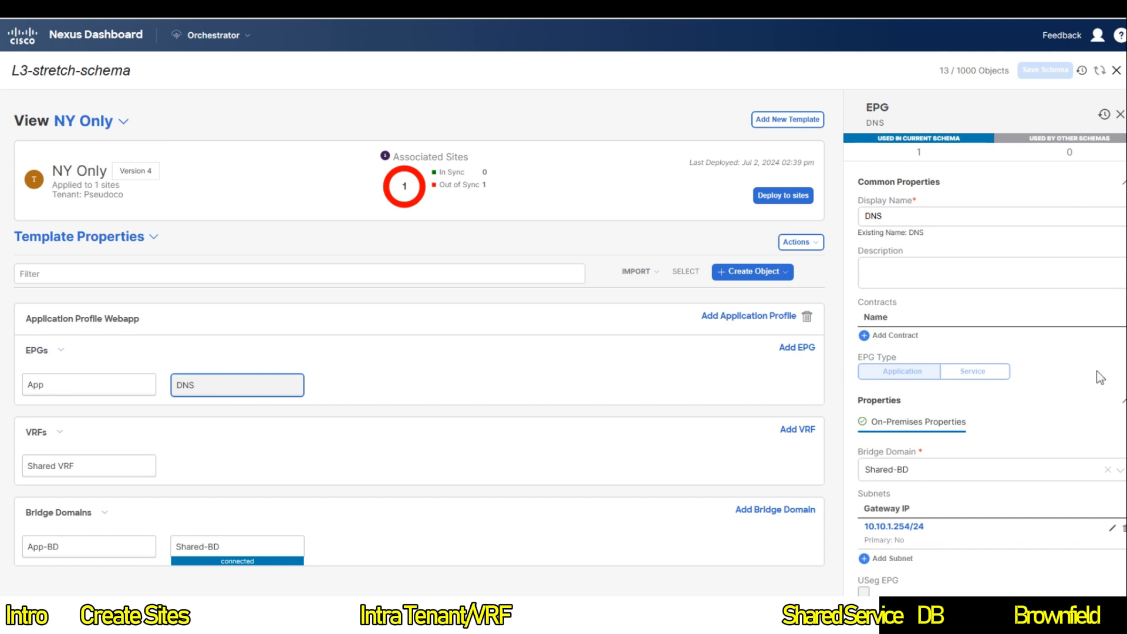
pyautogui.click(883, 335)
pyautogui.click(587, 303)
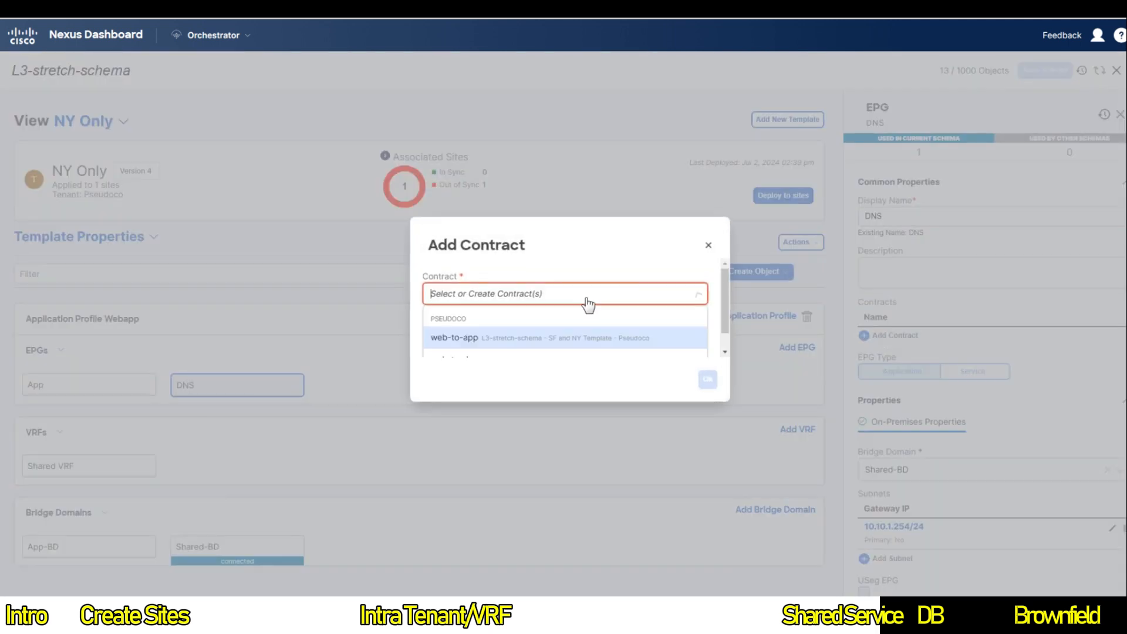
pyautogui.click(503, 340)
pyautogui.click(500, 287)
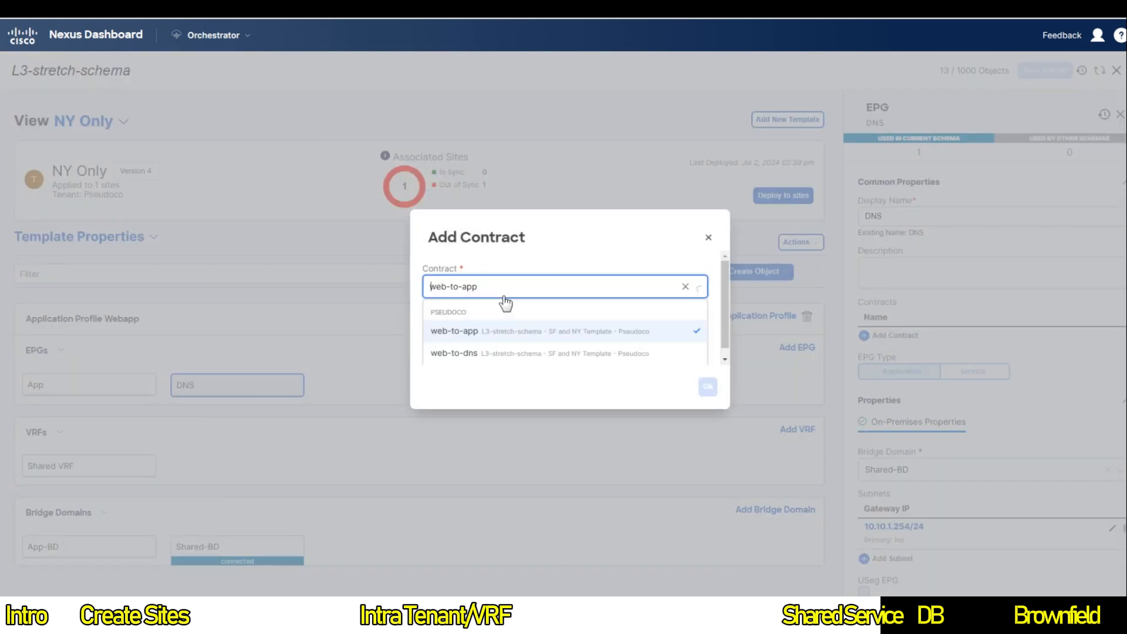
pyautogui.click(491, 345)
# Step: Make the DNS EPG the web-to-dns provider and deploy NY Only to New York
pyautogui.click(591, 333)
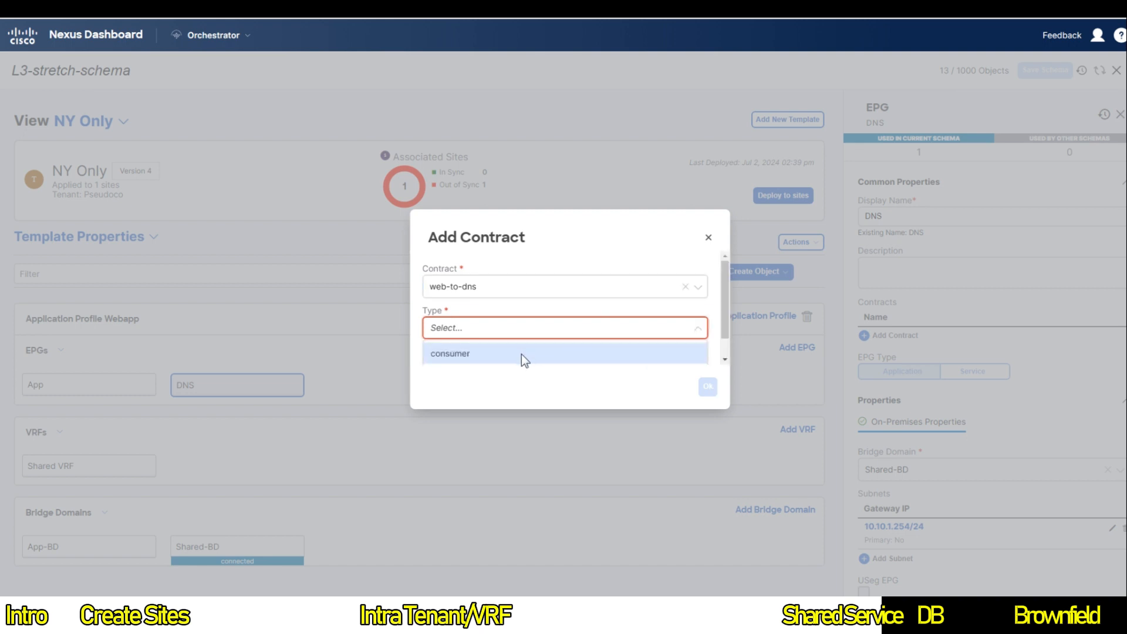
pyautogui.scroll(-1, 521, 354)
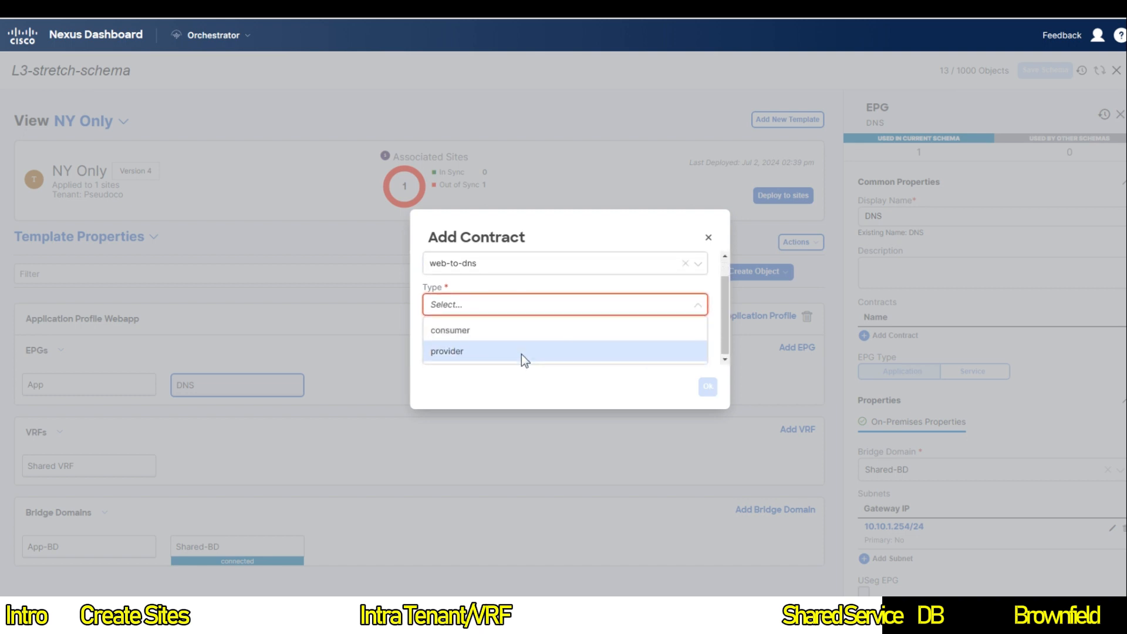
pyautogui.click(464, 353)
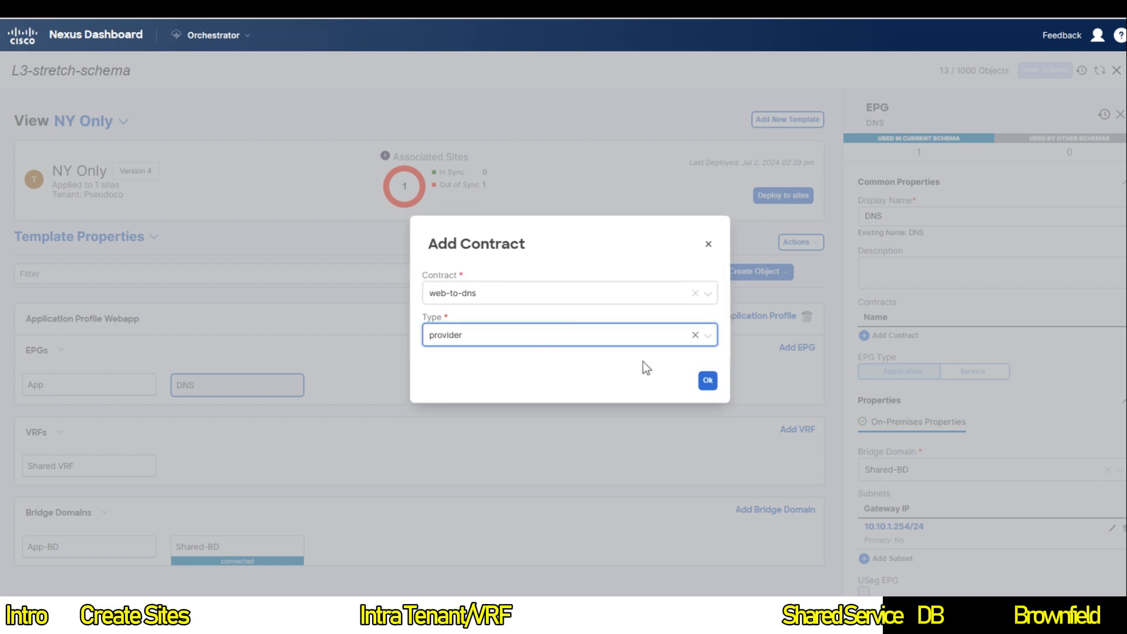
pyautogui.click(705, 380)
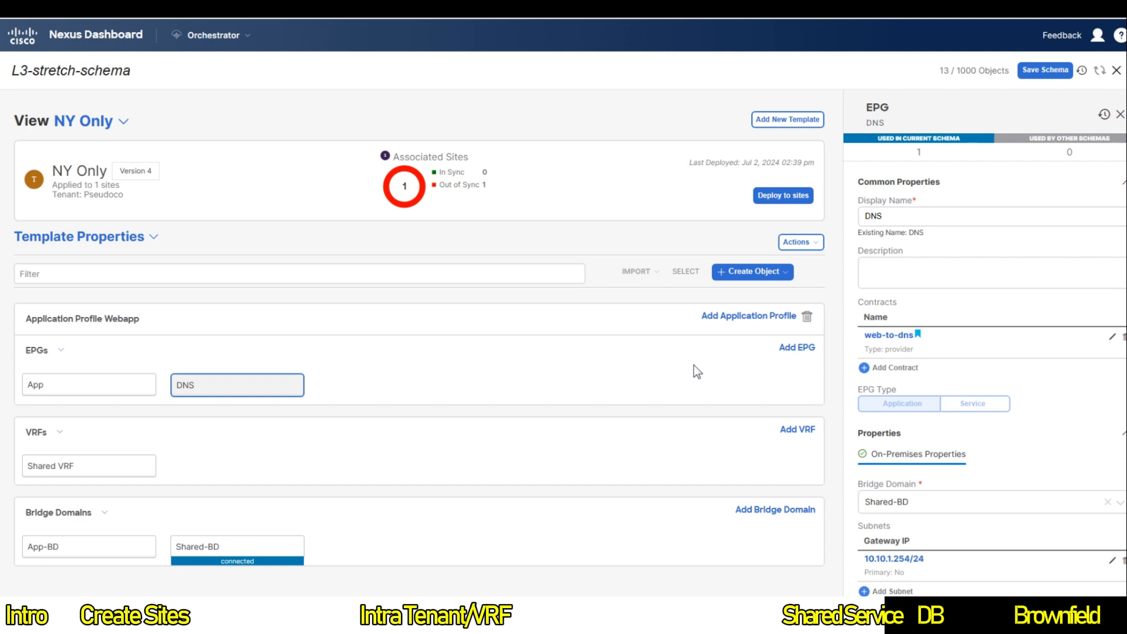
pyautogui.click(782, 198)
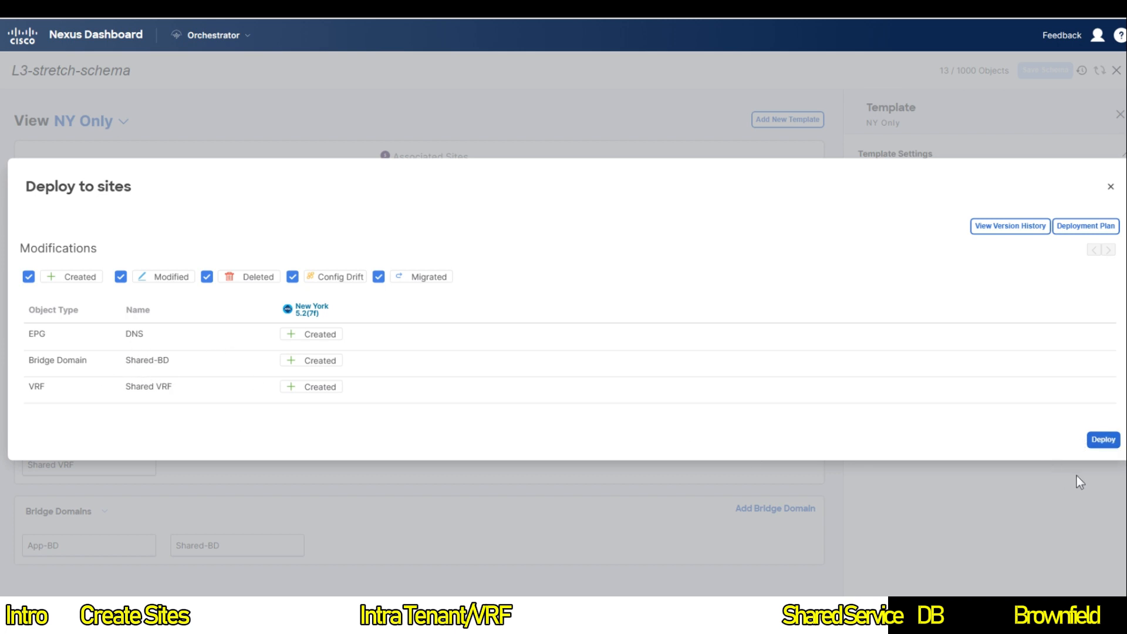
pyautogui.click(1103, 439)
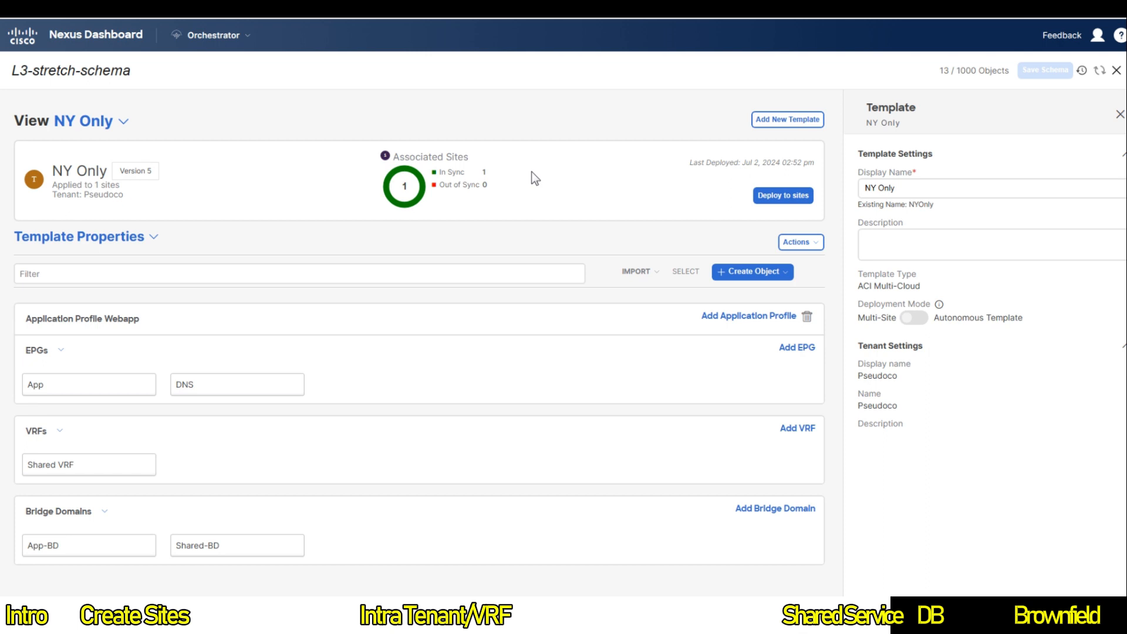
# Step: In the SF Only template, begin adding a contract to the Web EPG
pyautogui.click(78, 124)
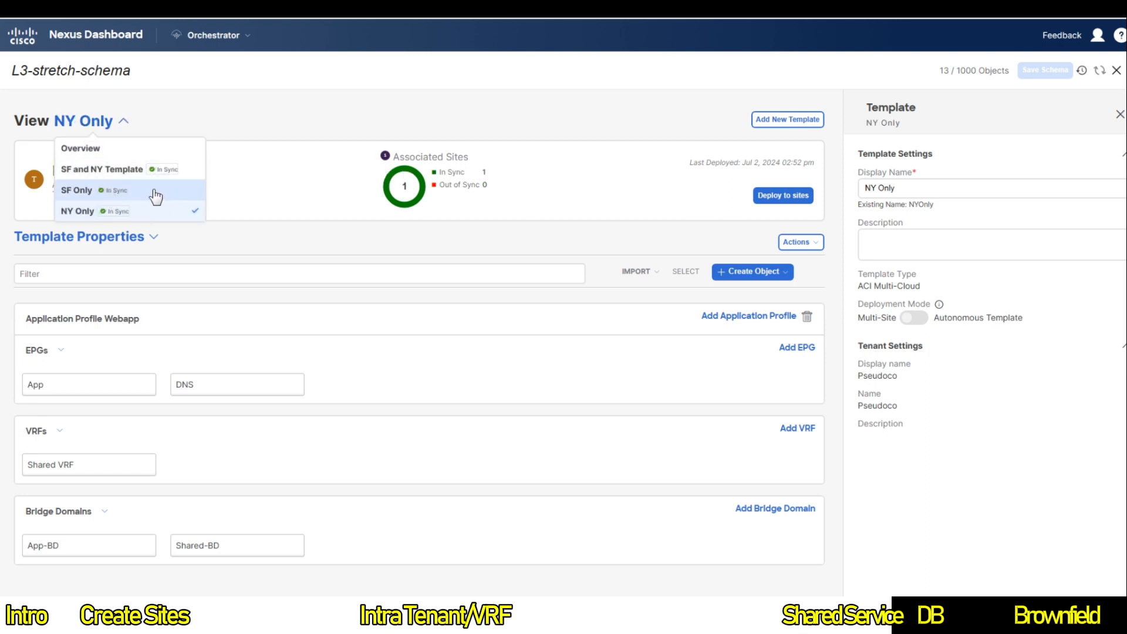
pyautogui.click(126, 193)
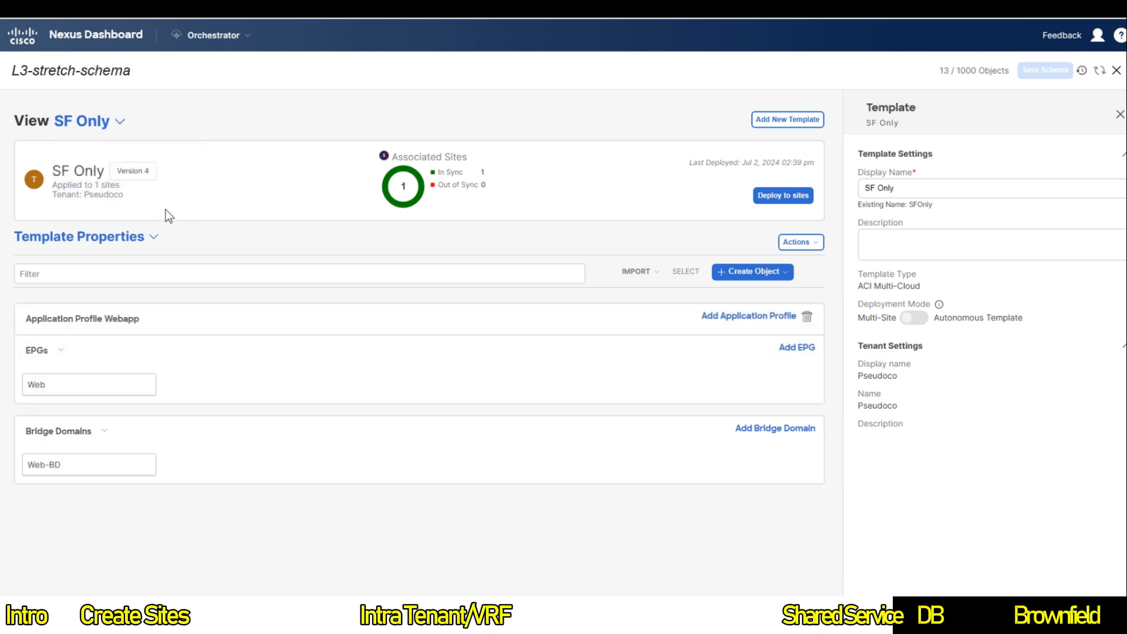
pyautogui.click(122, 399)
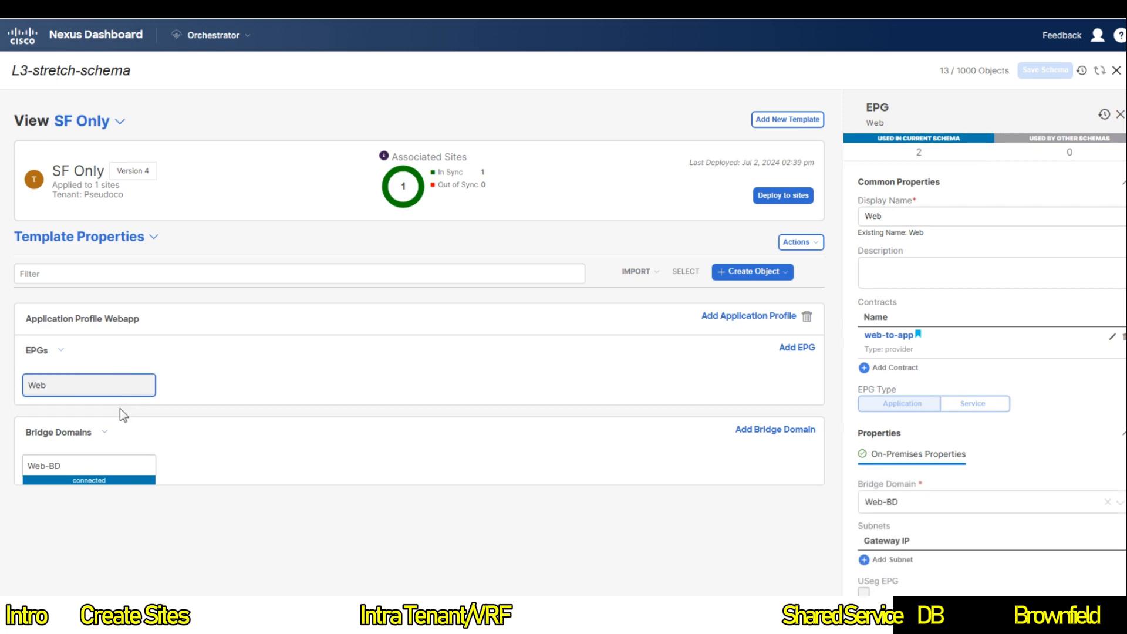
pyautogui.scroll(-1, 1054, 434)
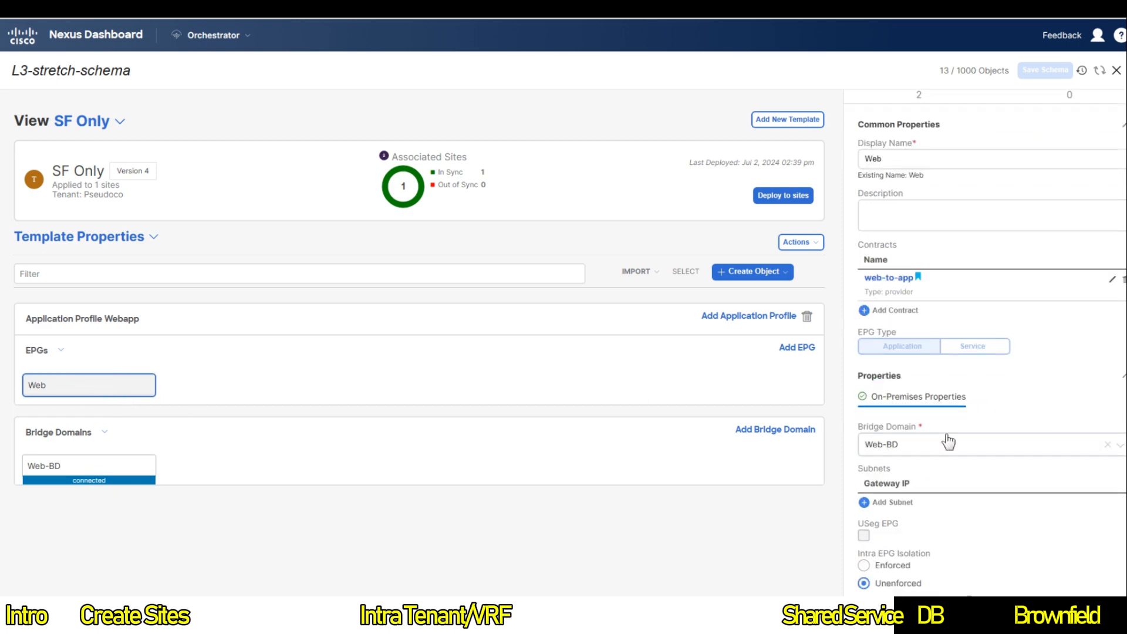
pyautogui.click(896, 313)
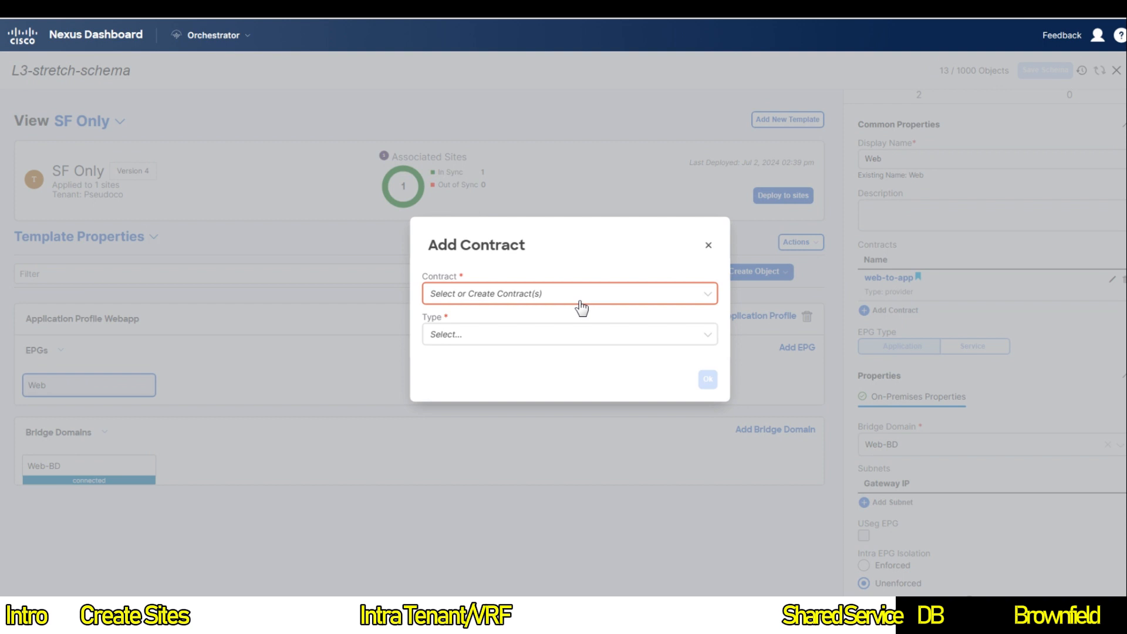
# Step: Attach web-to-dns to the Web EPG as consumer and deploy SF Only to San Francisco
pyautogui.click(581, 305)
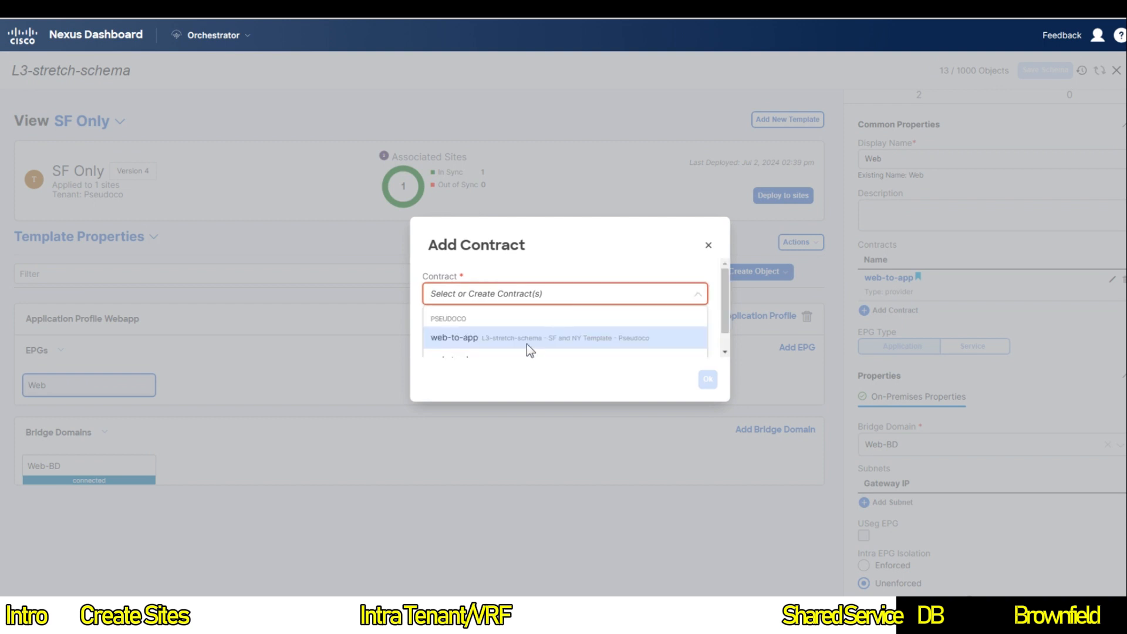
pyautogui.click(489, 352)
pyautogui.click(492, 332)
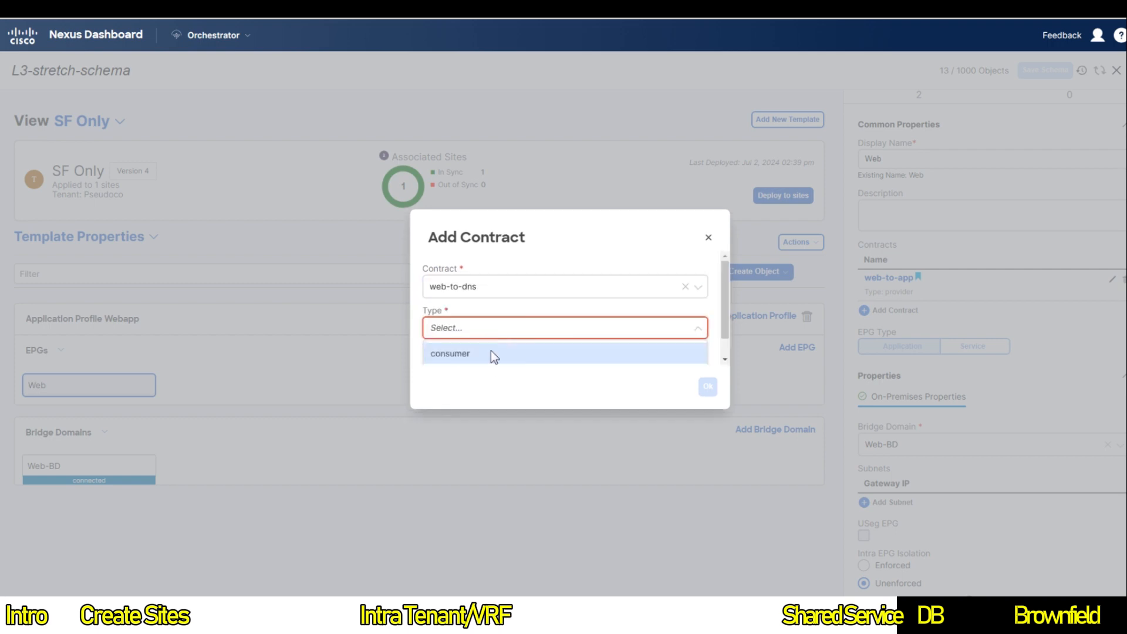
pyautogui.click(475, 350)
pyautogui.click(706, 381)
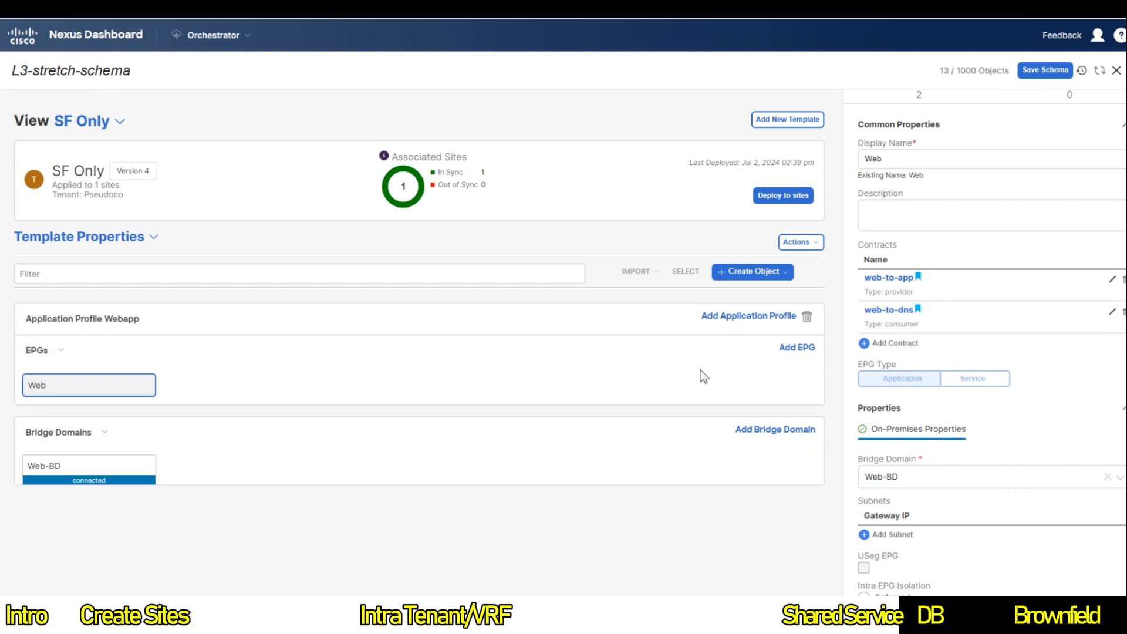
pyautogui.click(783, 196)
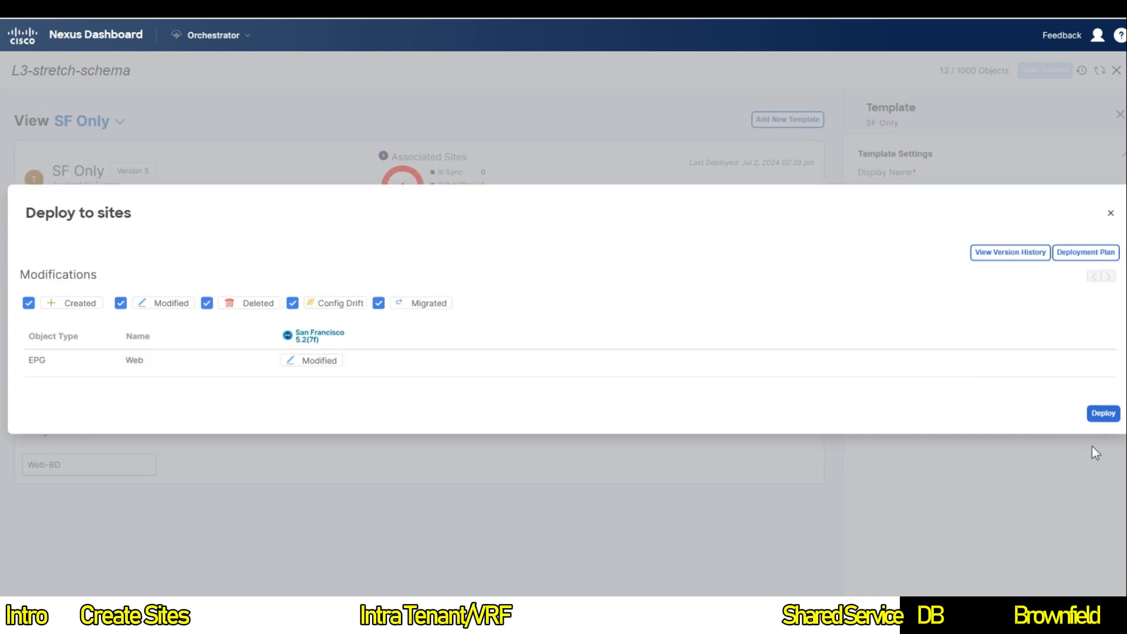
pyautogui.click(1098, 416)
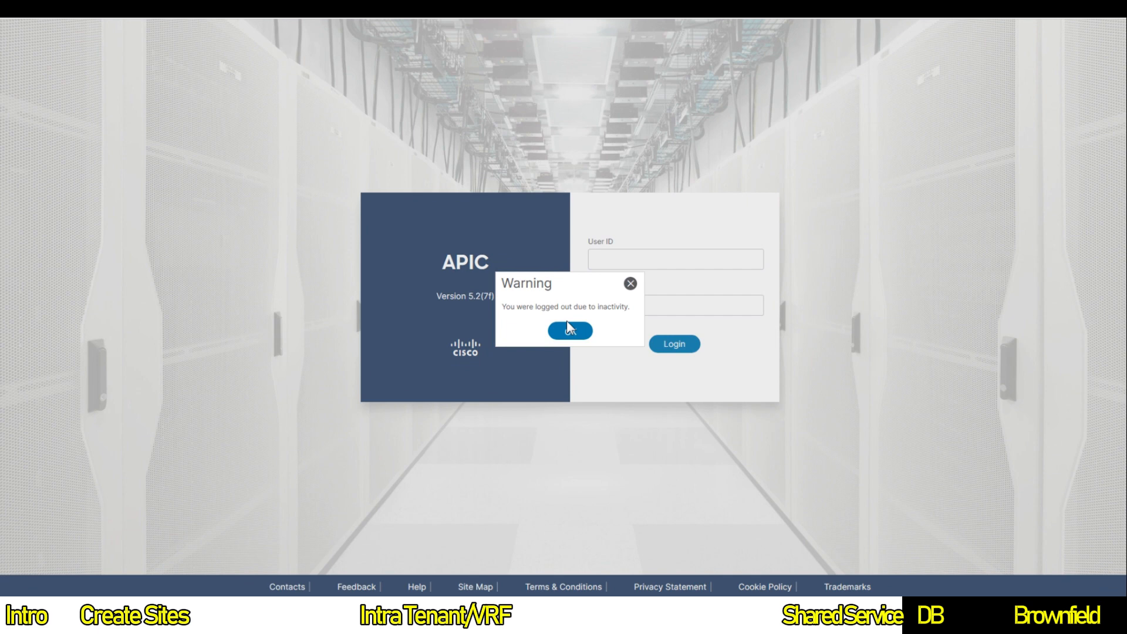
# Step: Log in to APIC as admin with the account password
pyautogui.click(566, 325)
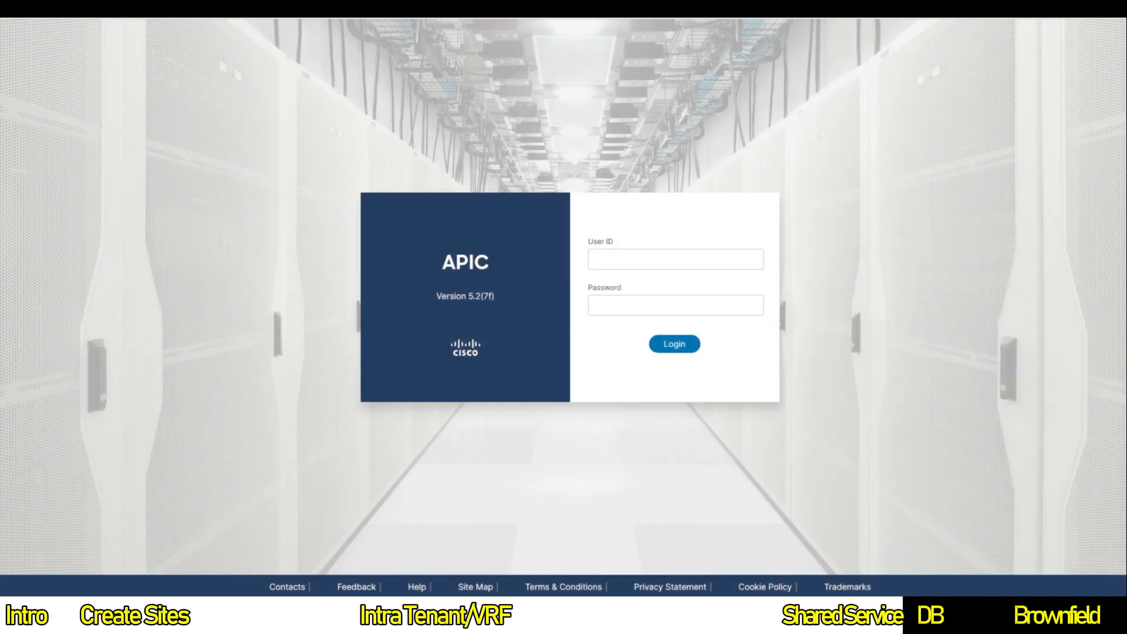
pyautogui.write('admin')
pyautogui.press('Tab')
pyautogui.write('*******')
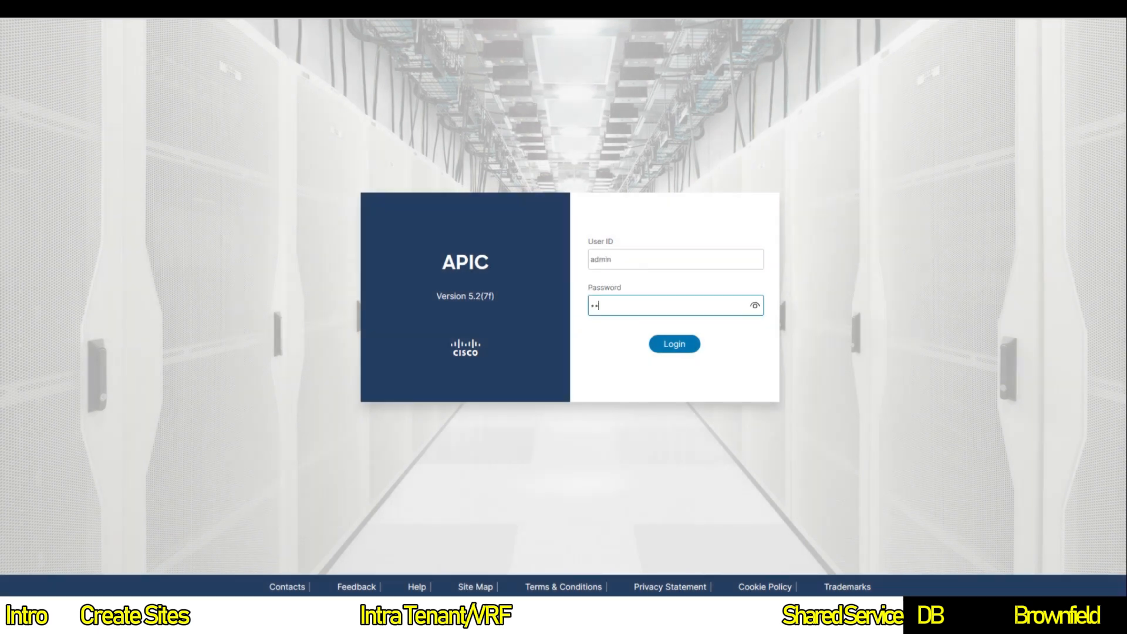
pyautogui.write('***')
pyautogui.press('Return')
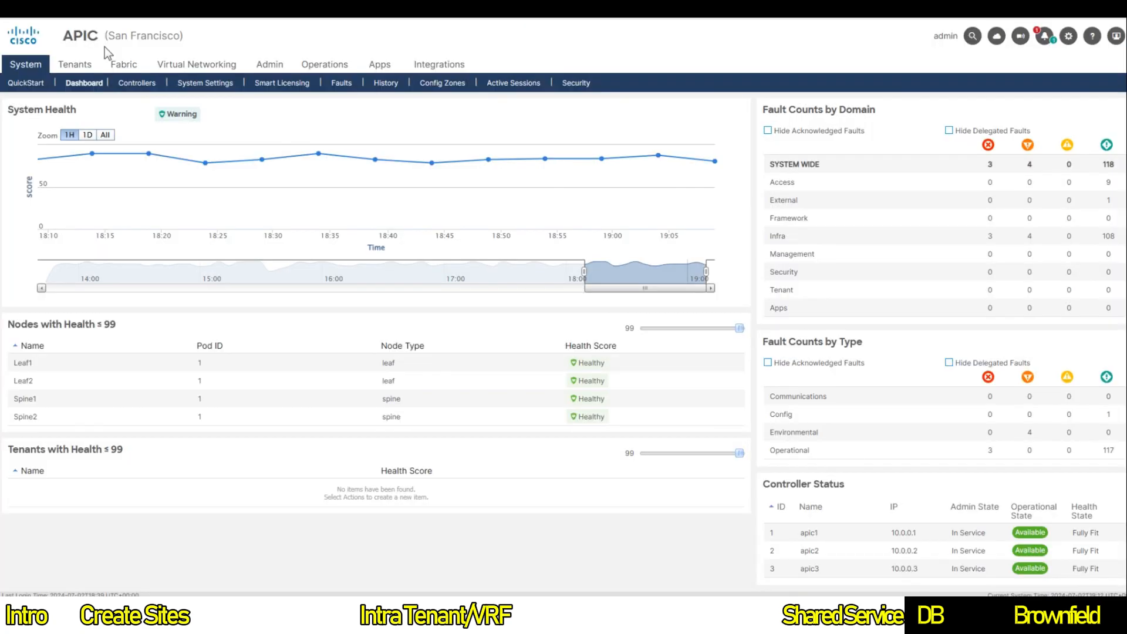
# Step: Open tenant Pseudoco and show the Webapp application profile topology
pyautogui.click(62, 71)
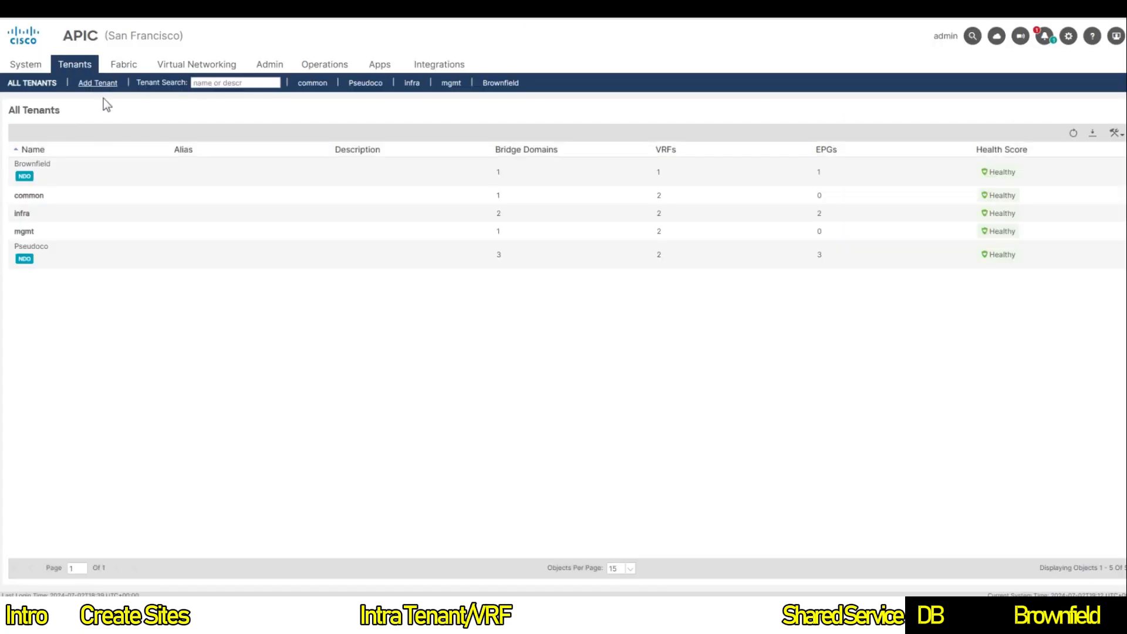
pyautogui.click(68, 253)
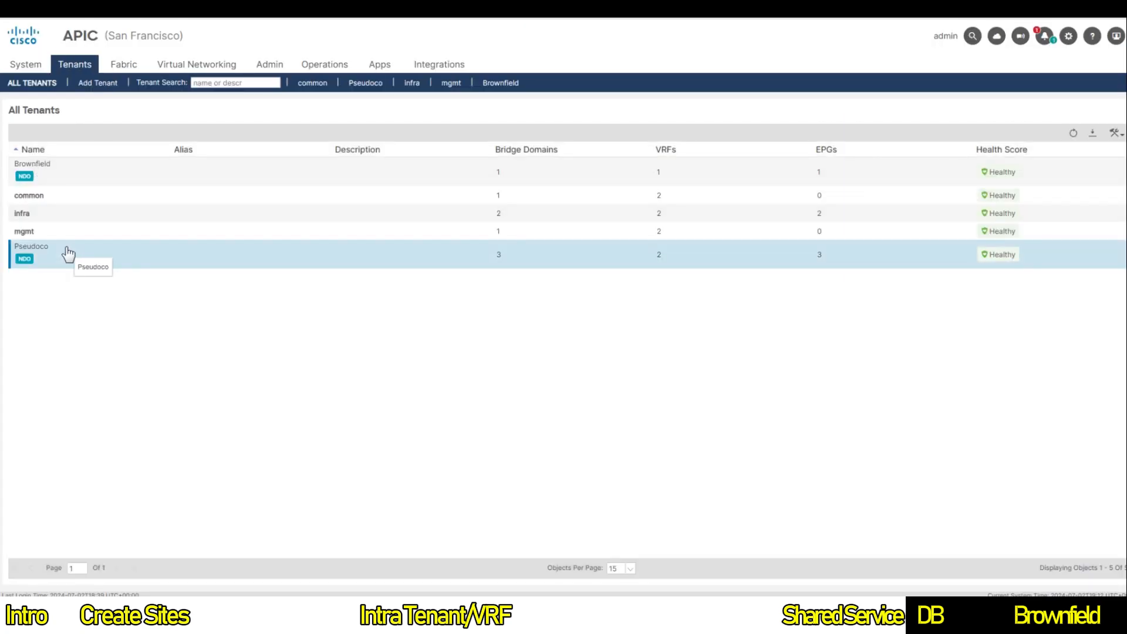
pyautogui.doubleClick(68, 253)
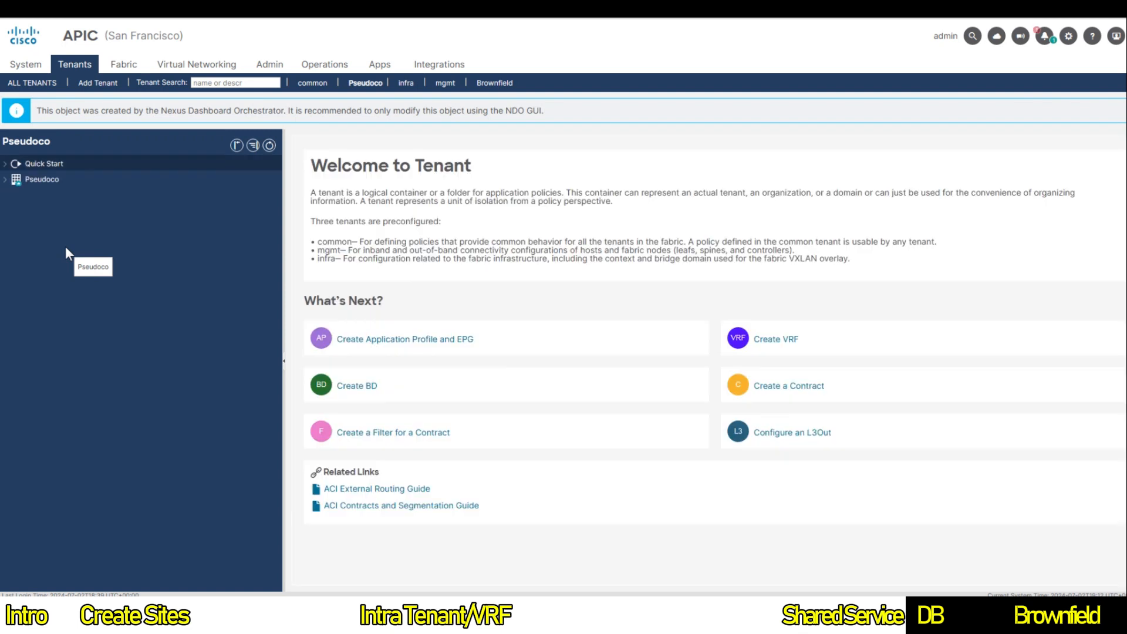
pyautogui.click(11, 183)
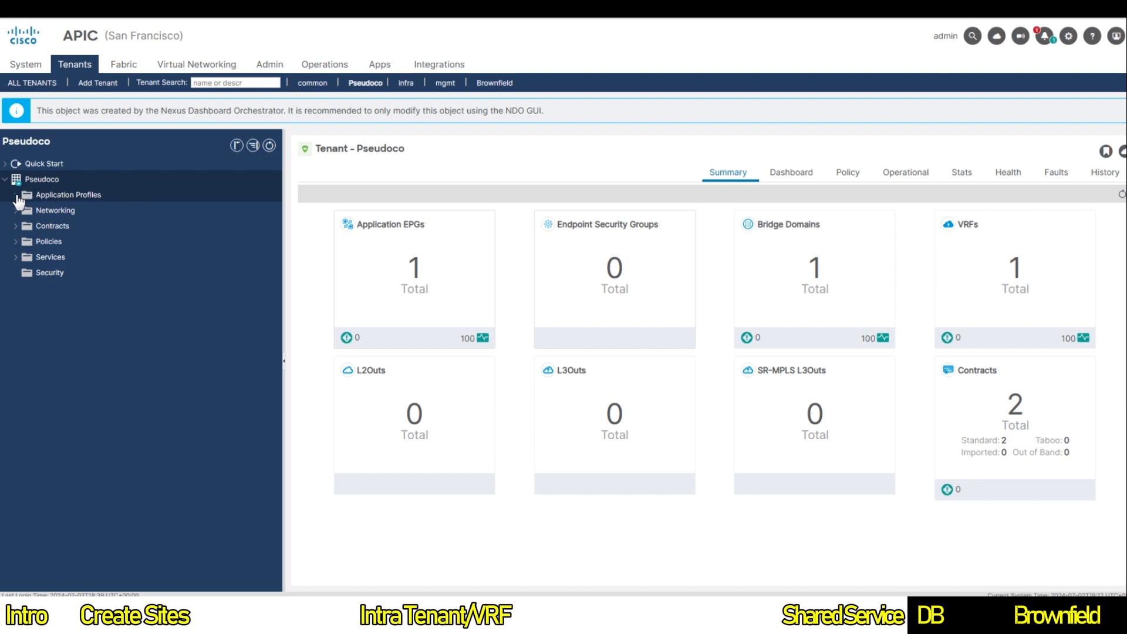
pyautogui.click(16, 197)
pyautogui.click(48, 211)
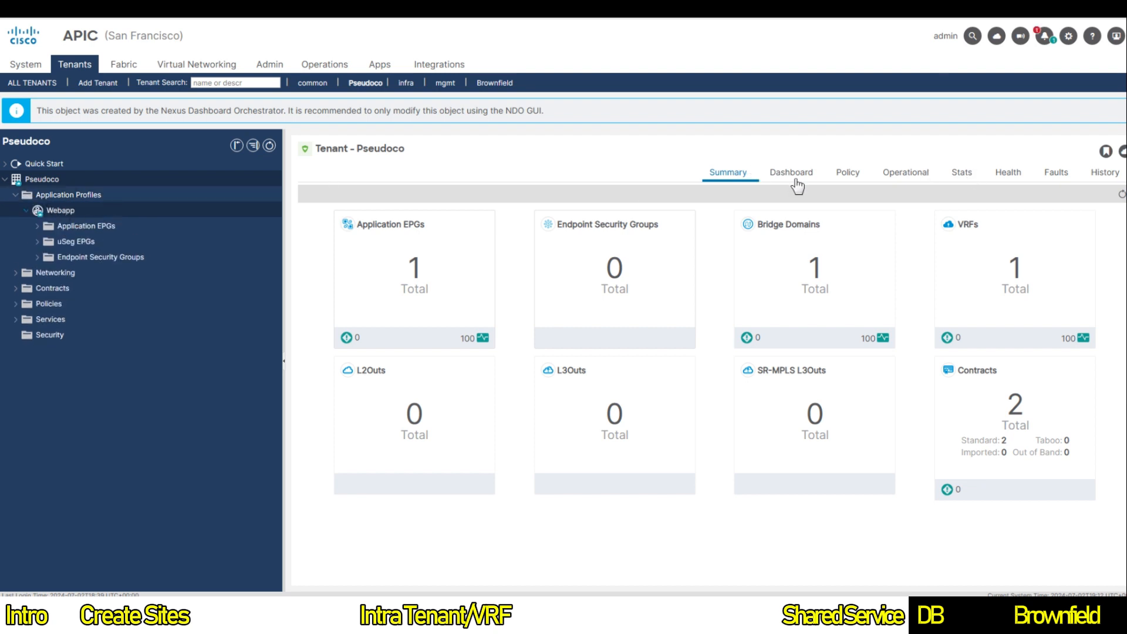
pyautogui.click(61, 210)
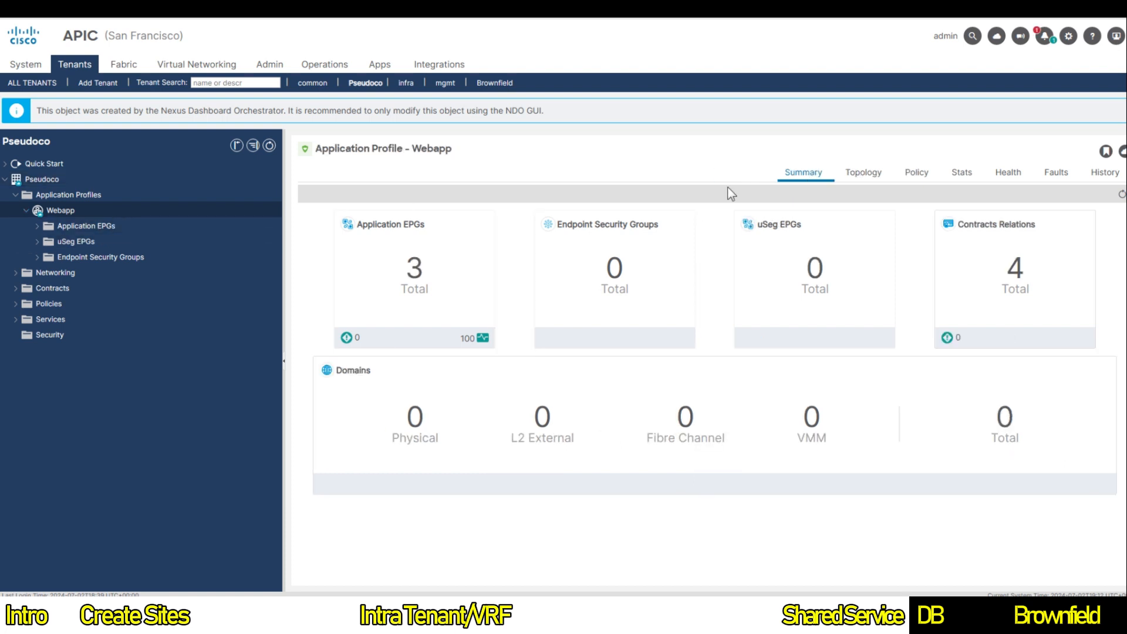
pyautogui.click(882, 175)
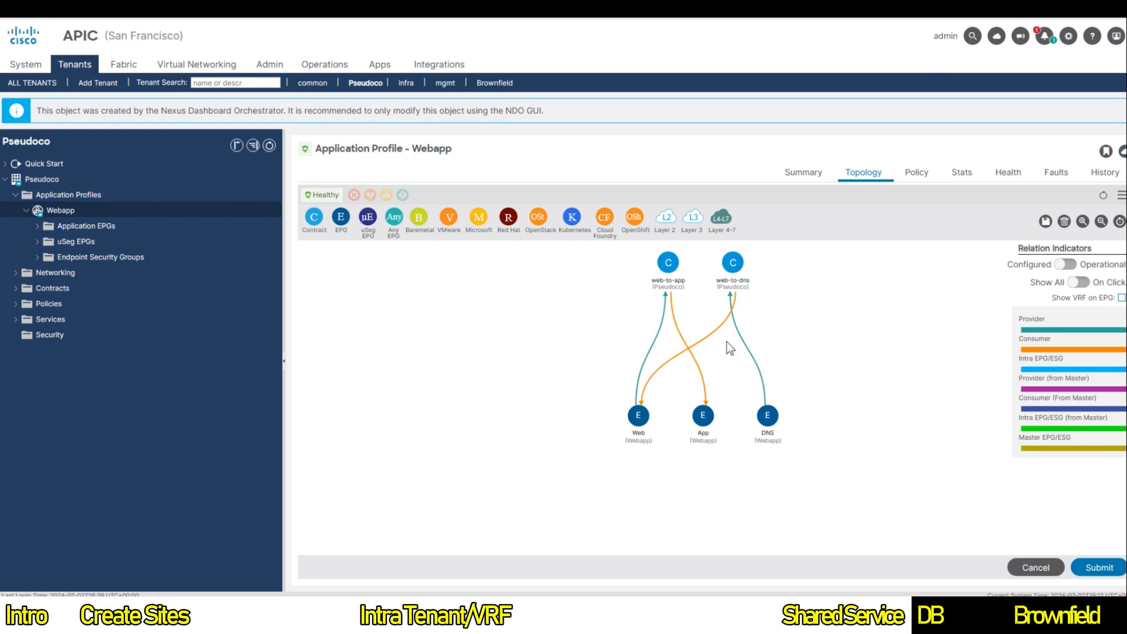
pyautogui.moveTo(729, 286)
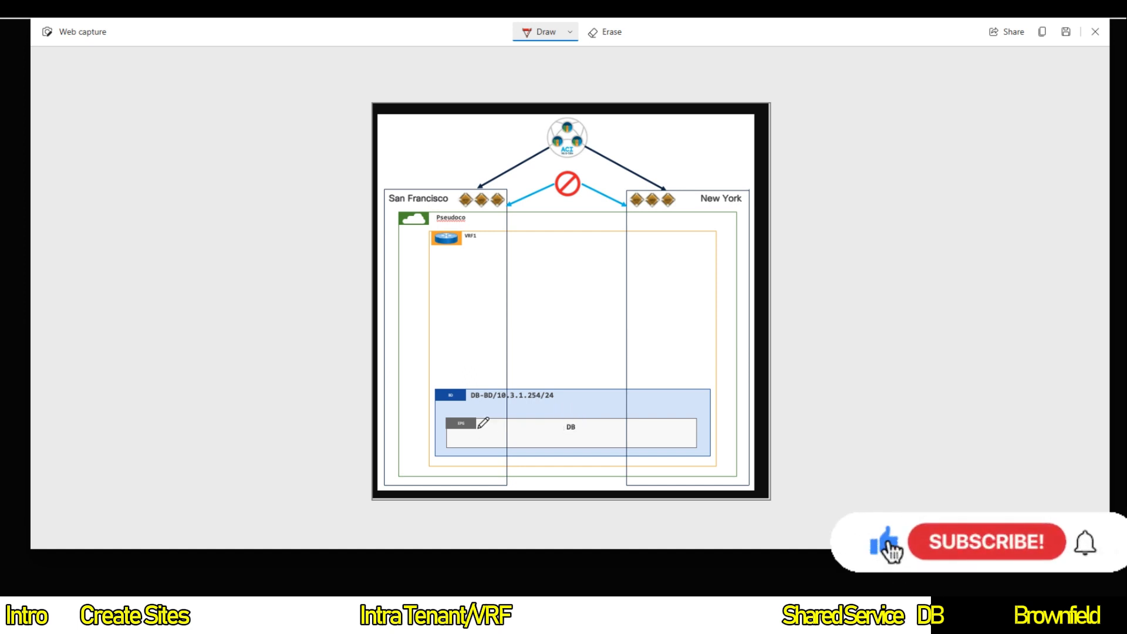
# Step: Ink marks on the DB EPG at both sites, an X across the arrow, and circle DB
pyautogui.moveTo(479, 424); pyautogui.dragTo(481, 438)
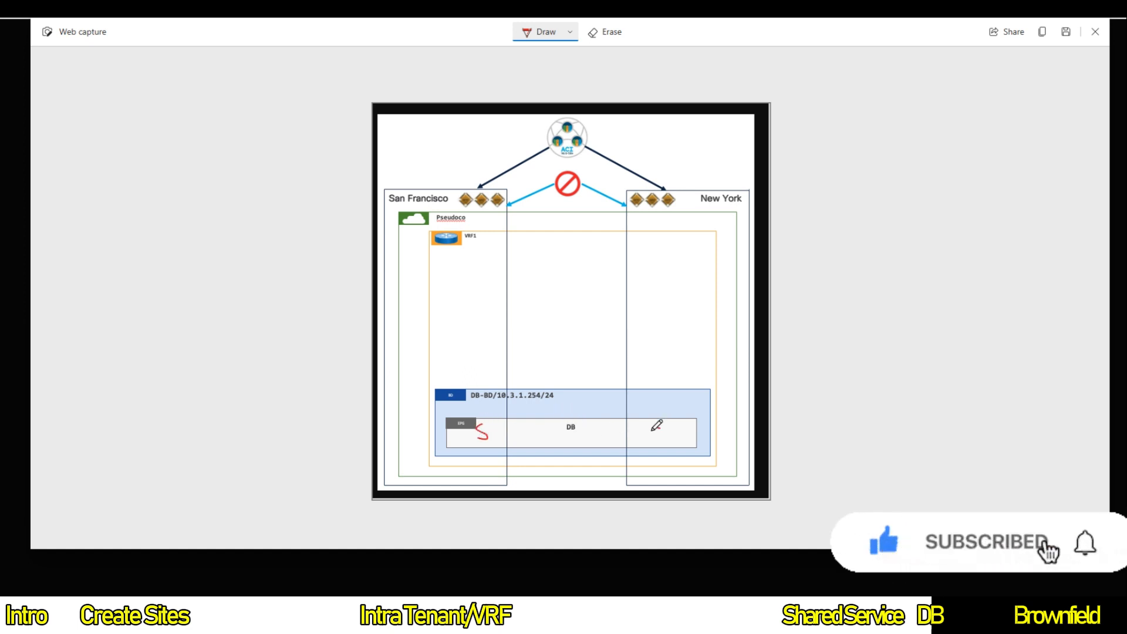
pyautogui.moveTo(661, 428); pyautogui.dragTo(651, 441)
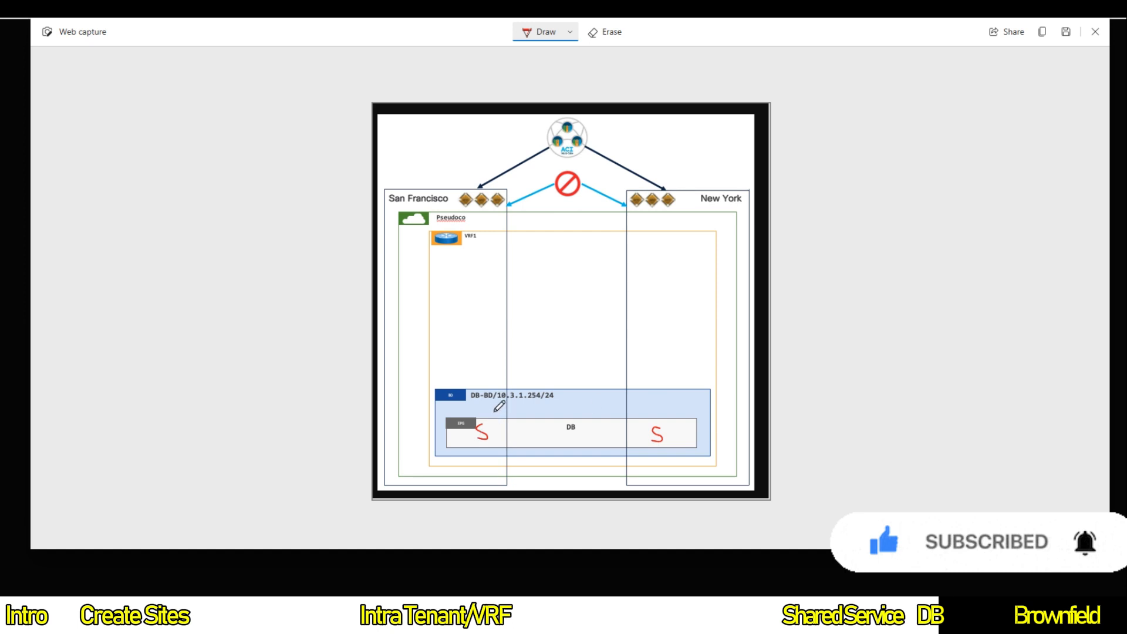
pyautogui.moveTo(499, 426)
pyautogui.mouseDown()
pyautogui.moveTo(492, 434)
pyautogui.moveTo(563, 413)
pyautogui.moveTo(531, 424)
pyautogui.mouseUp()
pyautogui.moveTo(531, 413); pyautogui.dragTo(544, 420)
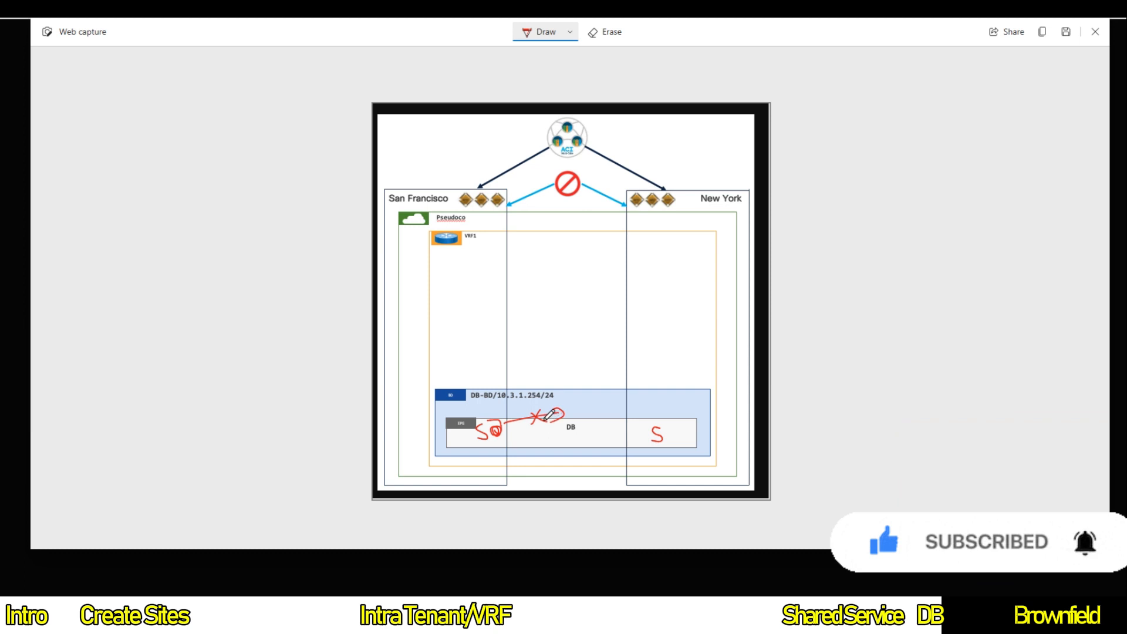
pyautogui.moveTo(561, 430)
pyautogui.mouseDown()
pyautogui.moveTo(581, 424)
pyautogui.moveTo(571, 430)
pyautogui.mouseUp()
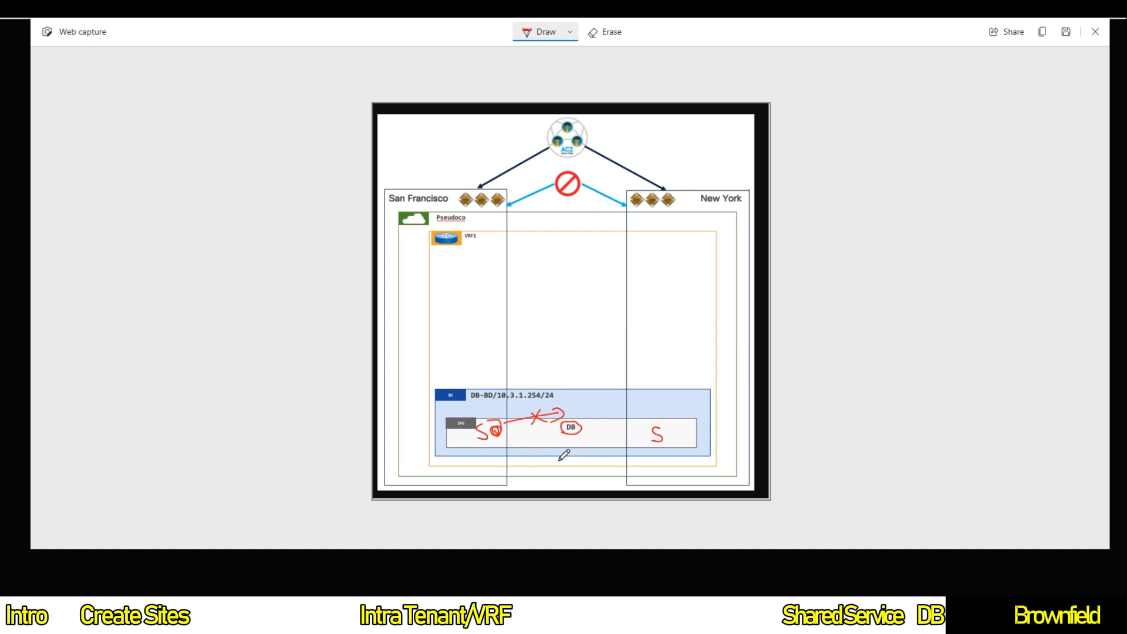
# Step: Tick both DB EPG marks, underline Pseudoco, and mark beside the prohibition sign
pyautogui.moveTo(485, 444); pyautogui.dragTo(502, 445)
pyautogui.moveTo(642, 443); pyautogui.dragTo(659, 446)
pyautogui.moveTo(436, 225); pyautogui.dragTo(486, 223)
pyautogui.moveTo(554, 197)
pyautogui.mouseDown()
pyautogui.moveTo(551, 210)
pyautogui.moveTo(583, 189)
pyautogui.moveTo(602, 203)
pyautogui.mouseUp()
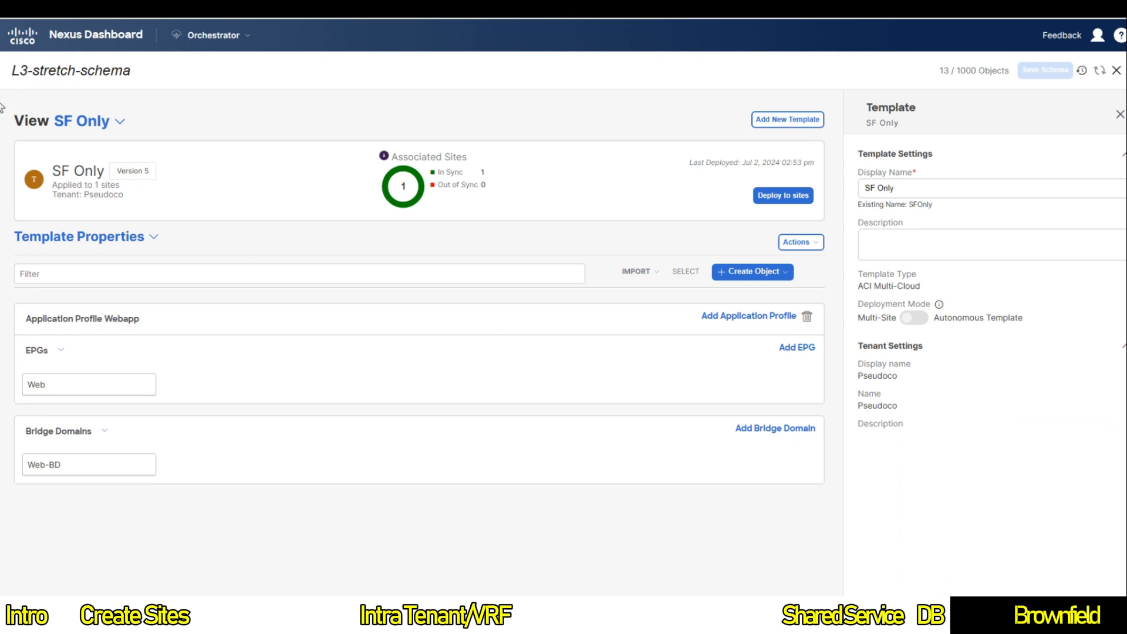
# Step: Add a bridge domain named DB-BD to the SF and NY Template
pyautogui.click(112, 120)
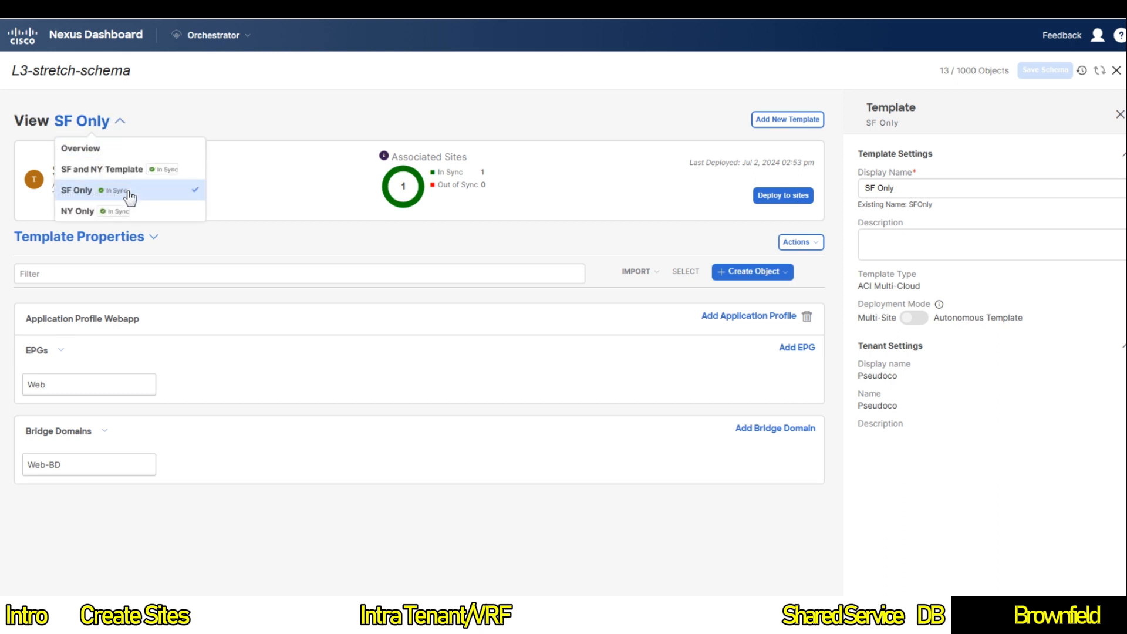
pyautogui.click(119, 171)
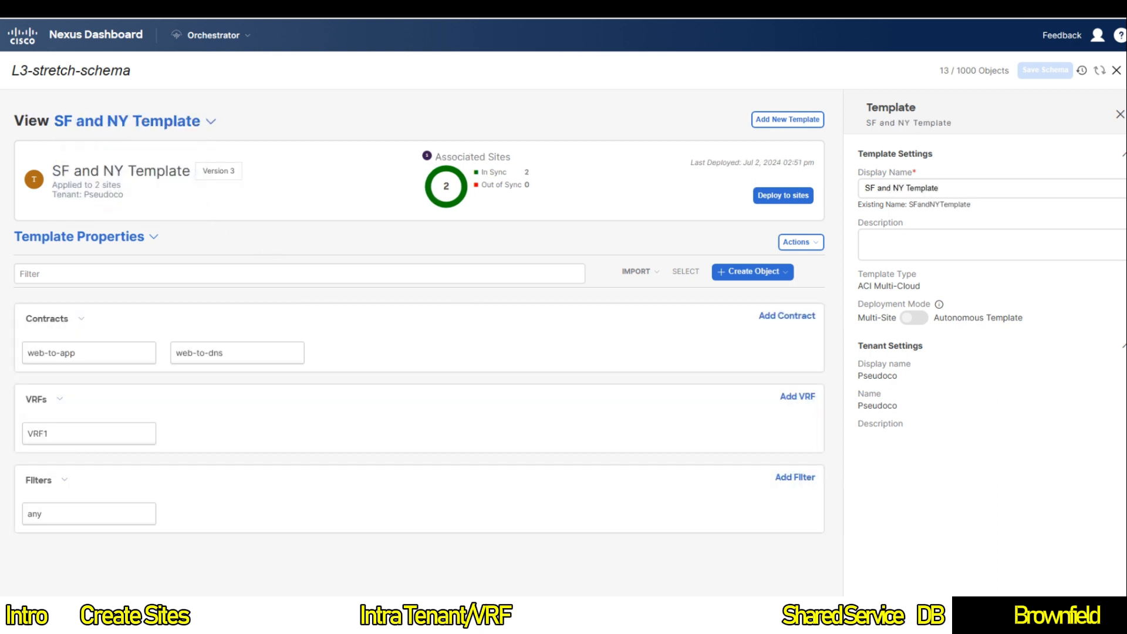
pyautogui.click(781, 272)
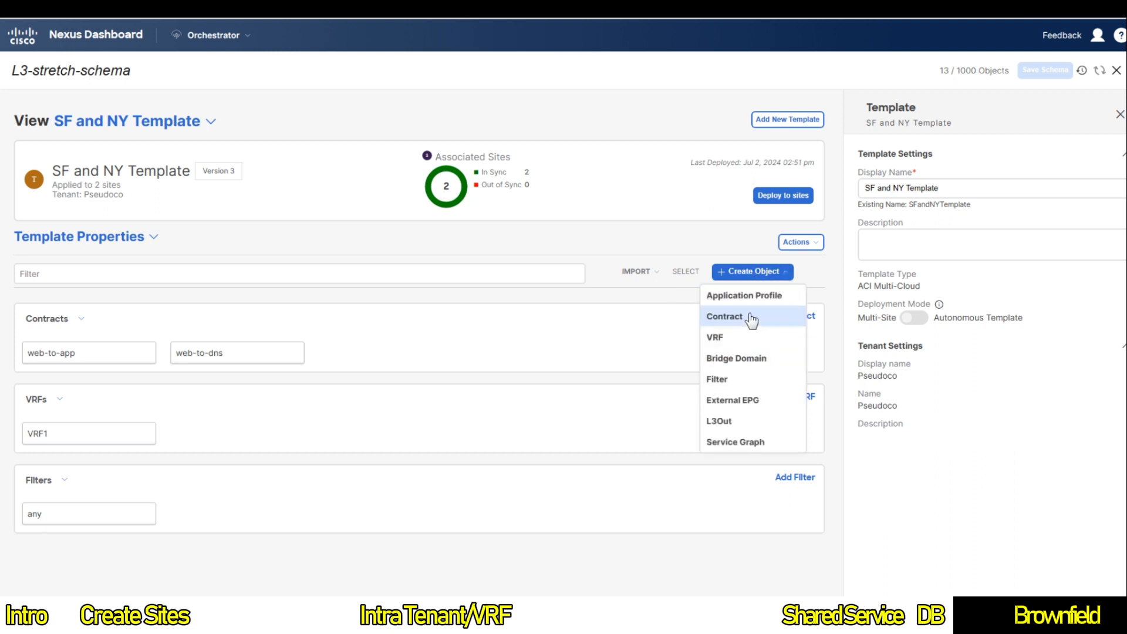
pyautogui.click(748, 359)
pyautogui.tripleClick(925, 218)
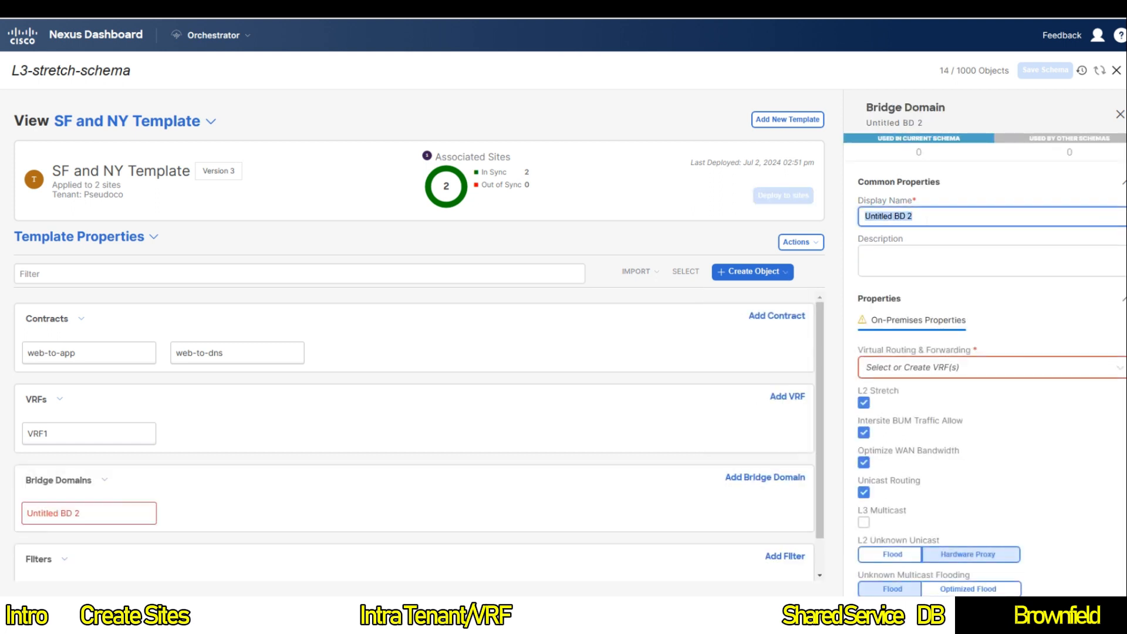
pyautogui.write('DB-')
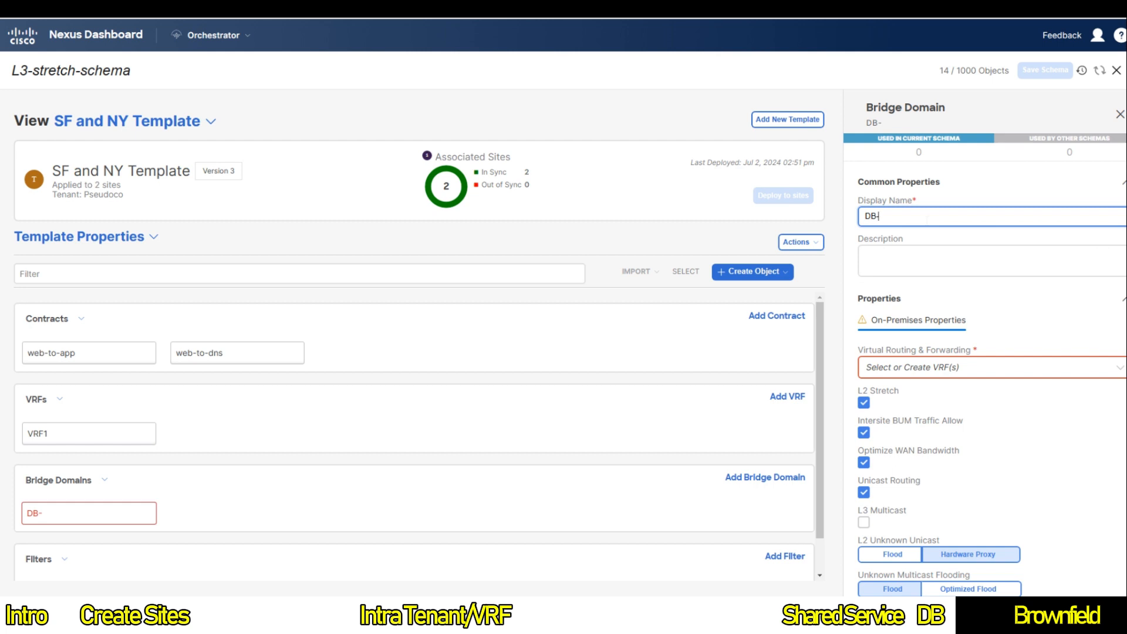
pyautogui.write('BD')
# Step: Attach DB-BD to VRF1, disable intersite BUM traffic, and start a new subnet
pyautogui.click(932, 369)
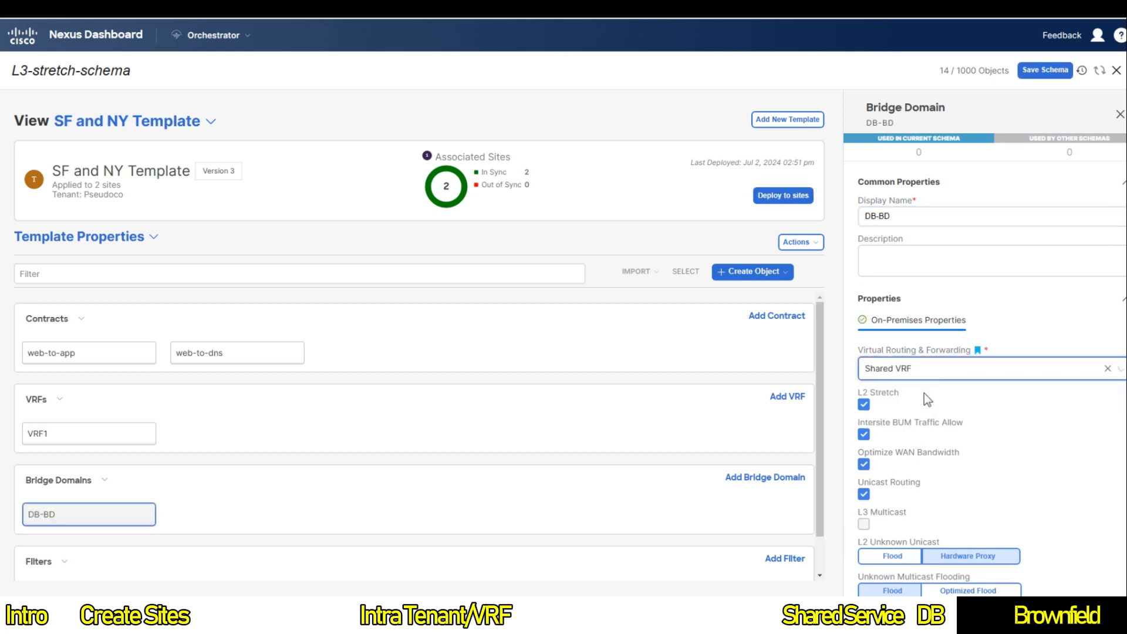
pyautogui.click(925, 374)
pyautogui.click(893, 417)
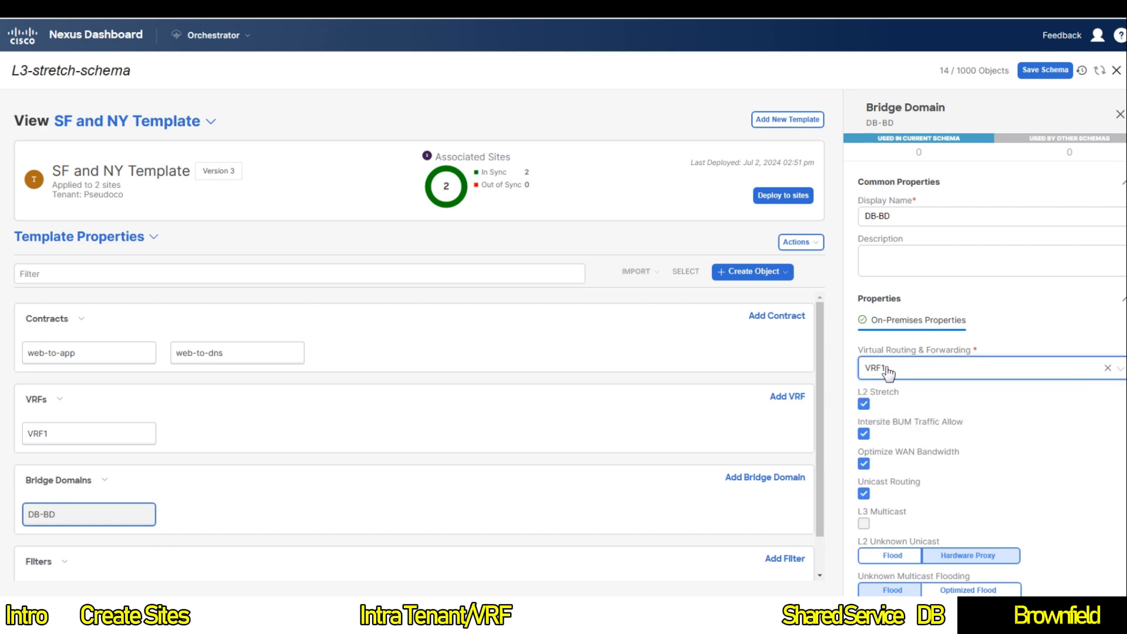
pyautogui.scroll(-1, 904, 399)
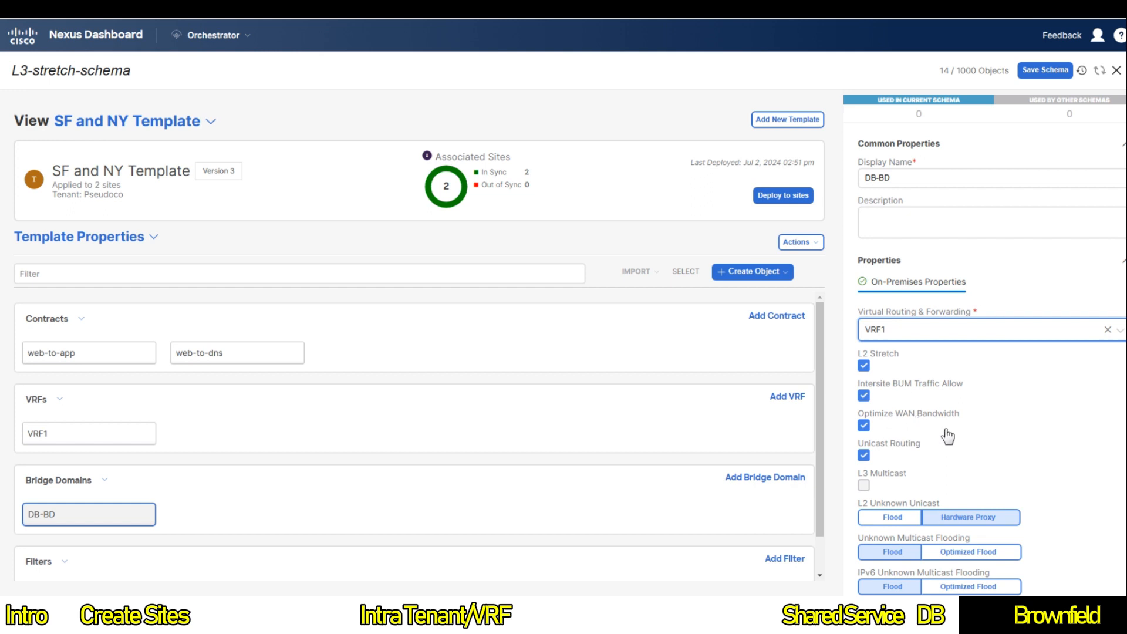
pyautogui.click(863, 397)
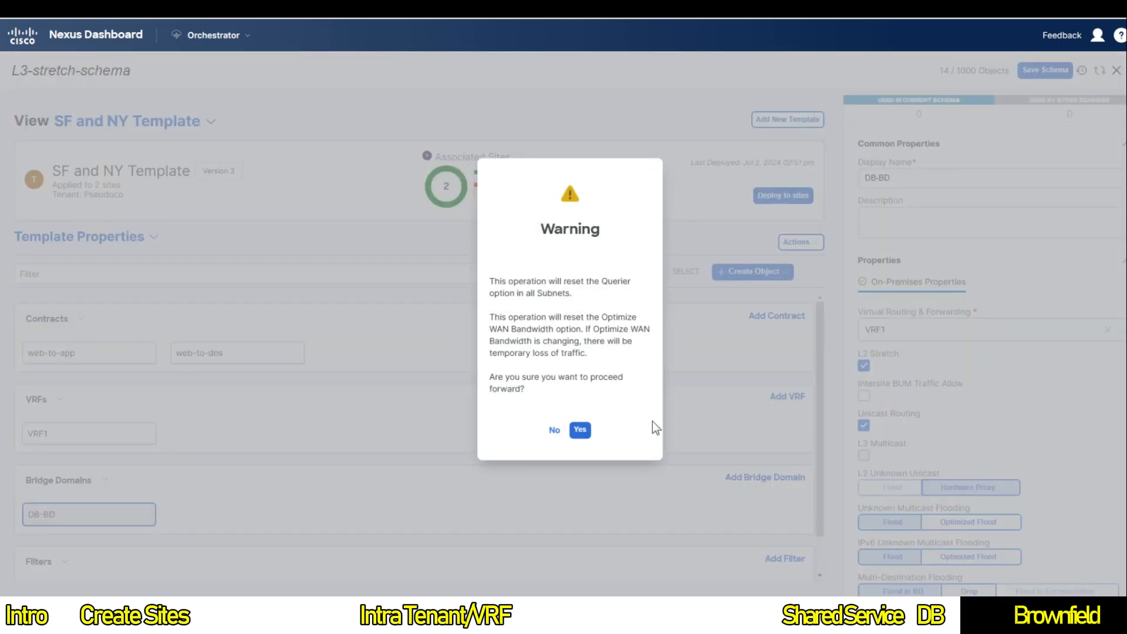
pyautogui.click(588, 434)
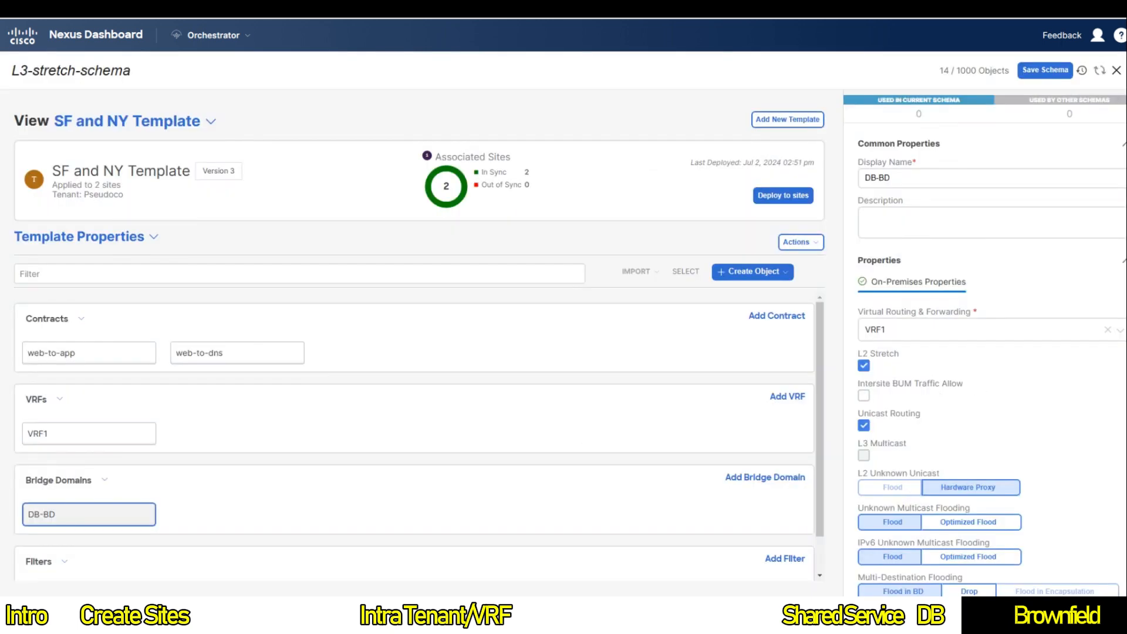
pyautogui.scroll(-3, 980, 399)
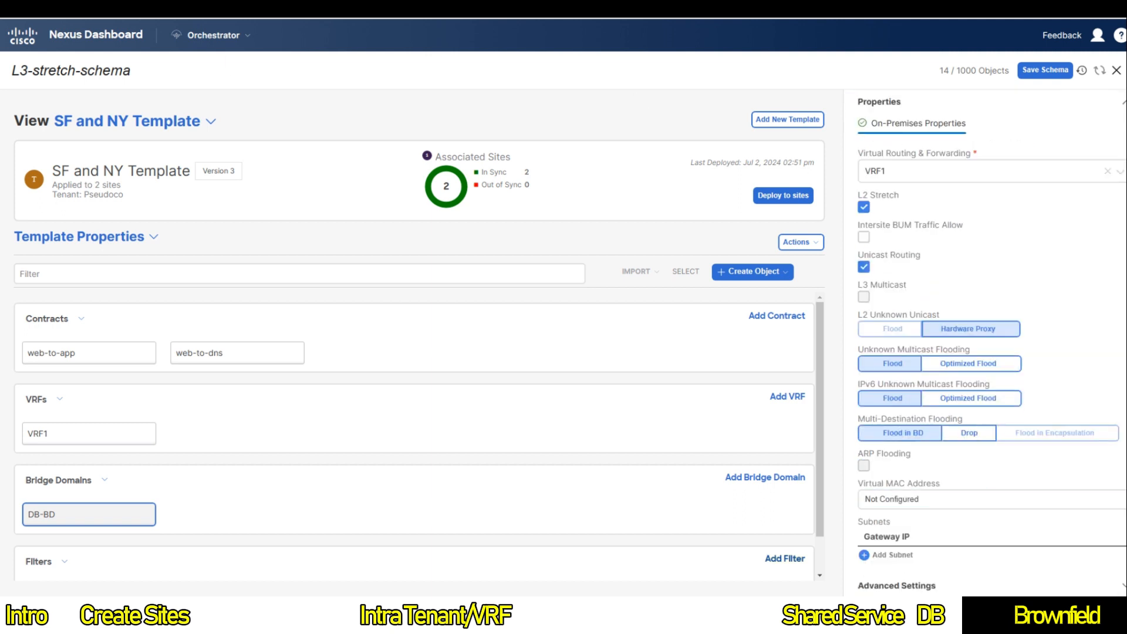
pyautogui.click(892, 555)
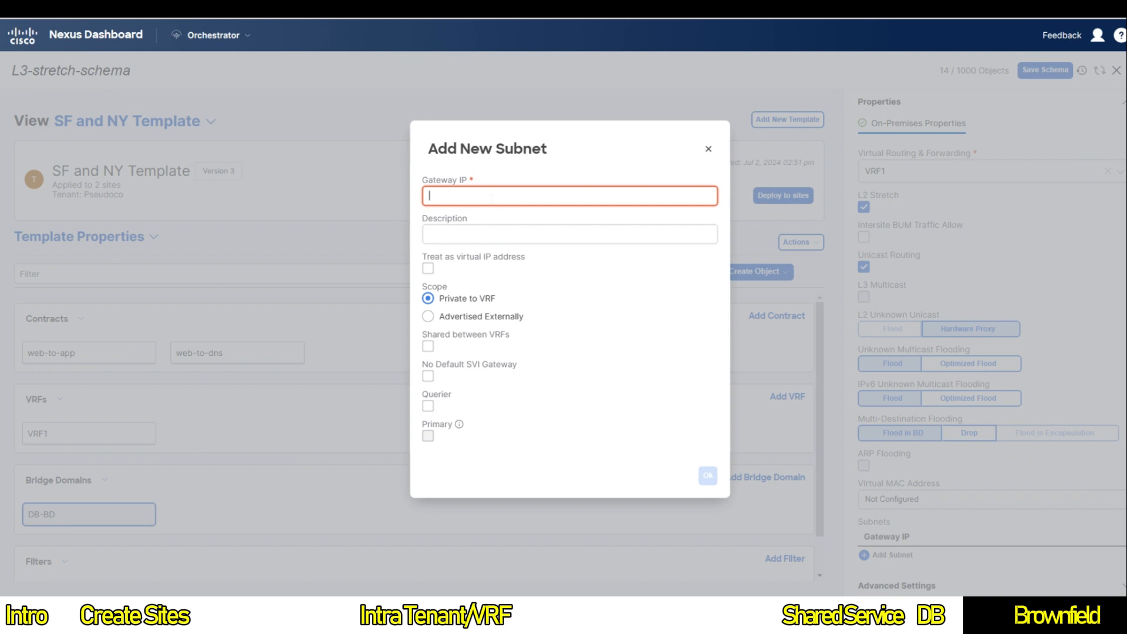
# Step: Add gateway subnet 10.3.1.254/24 to DB-BD and save the schema
pyautogui.write('10.3.1.254/24')
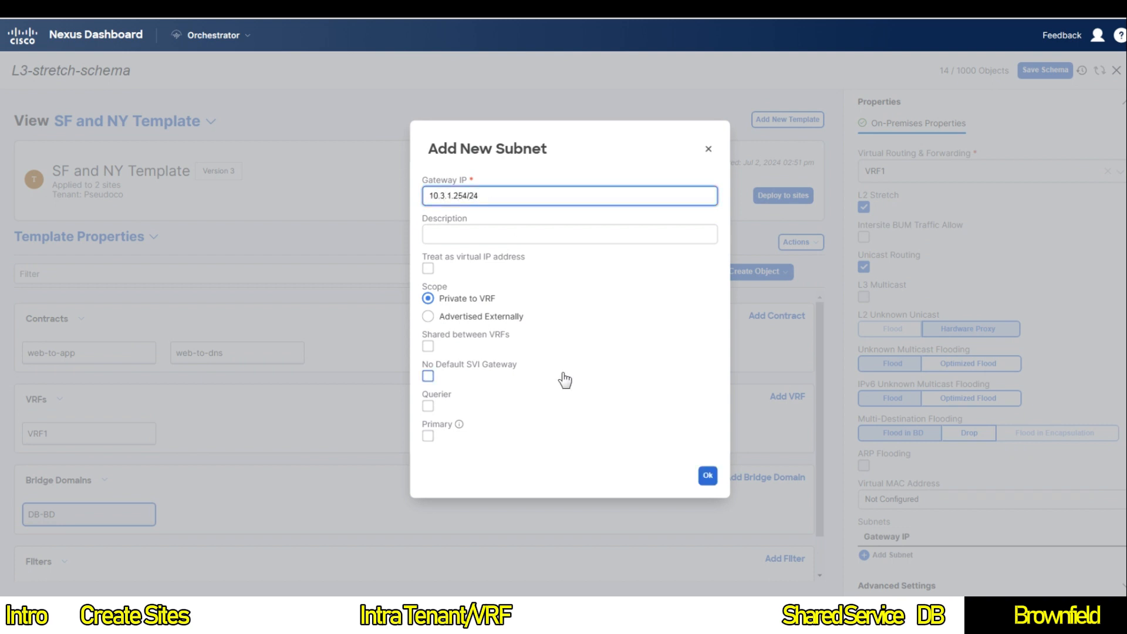
pyautogui.click(708, 475)
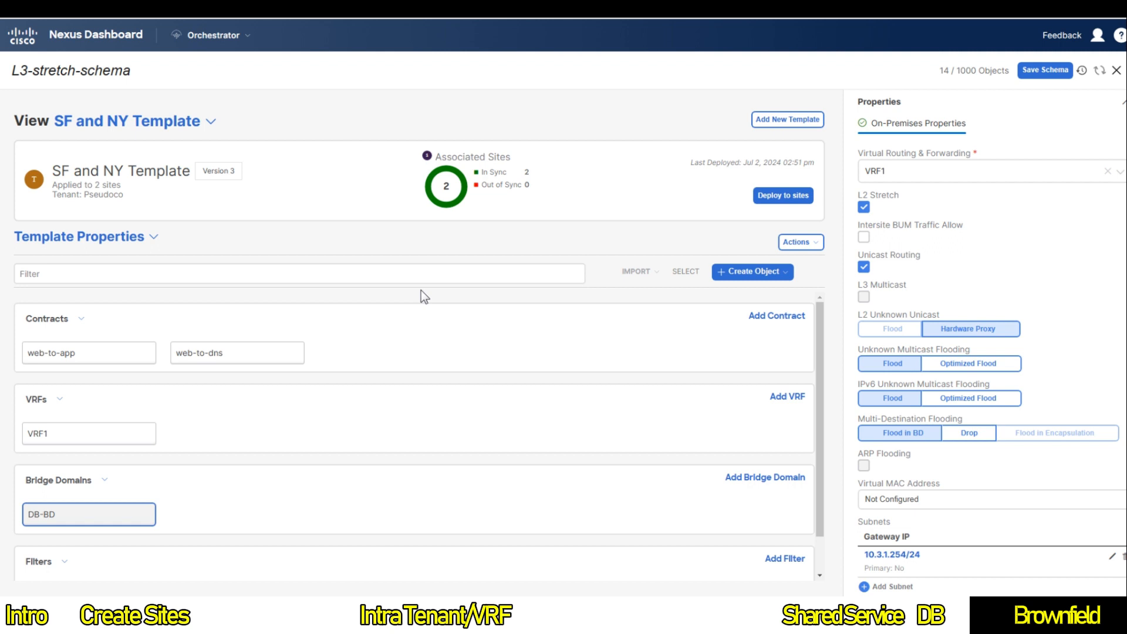
pyautogui.click(1047, 73)
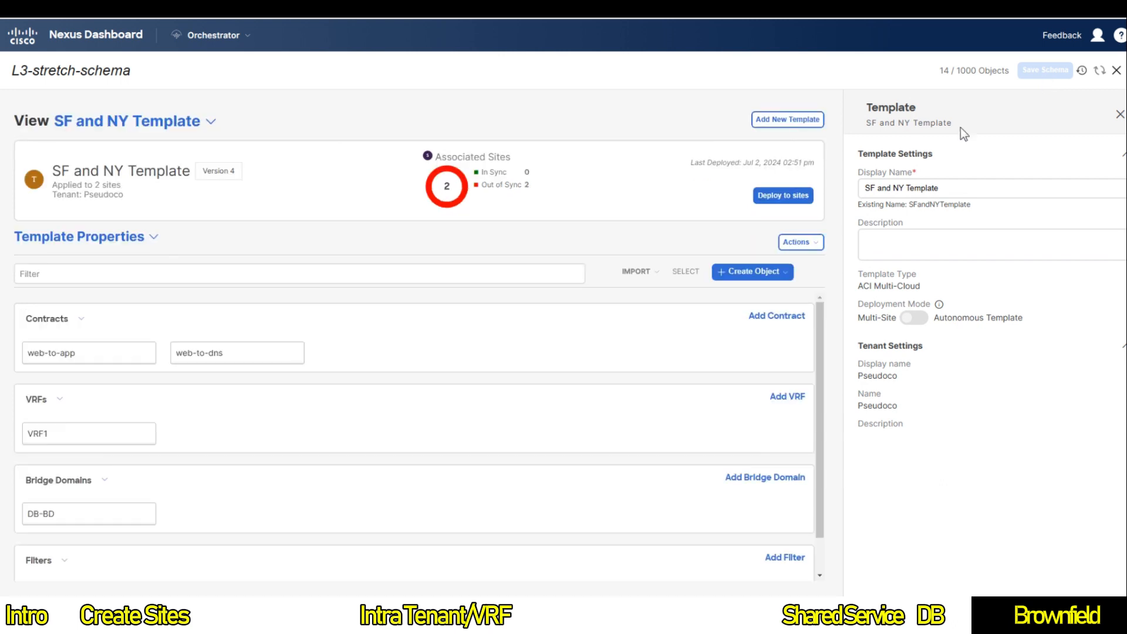
# Step: Create a new application profile named Webapp
pyautogui.click(756, 273)
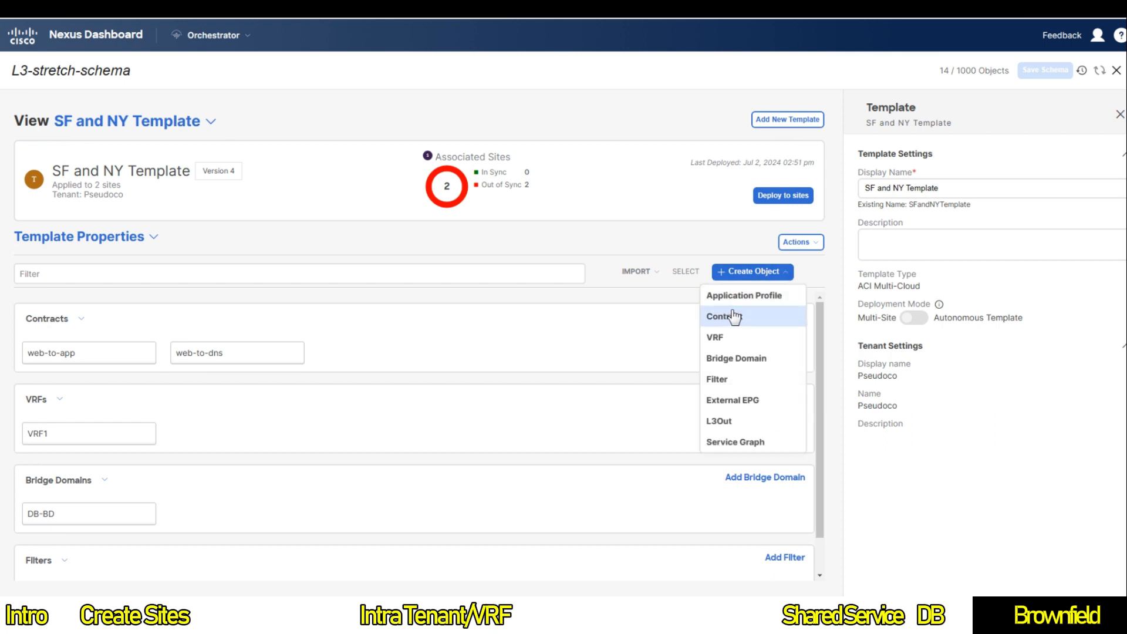
pyautogui.click(754, 297)
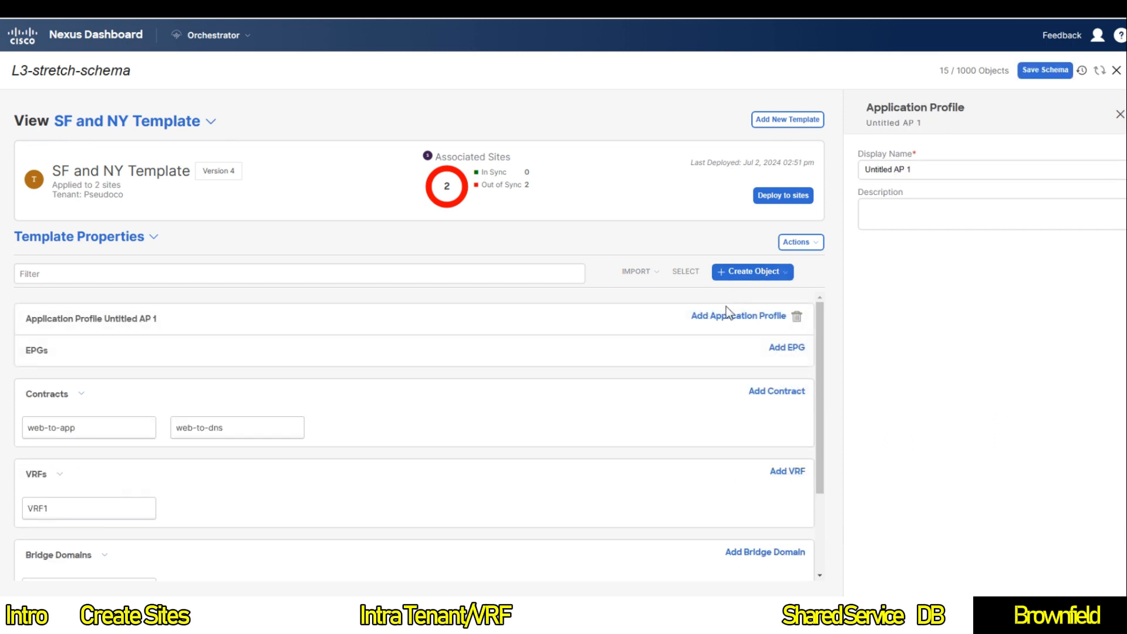
pyautogui.click(914, 172)
pyautogui.hotkey('ctrl', 'a')
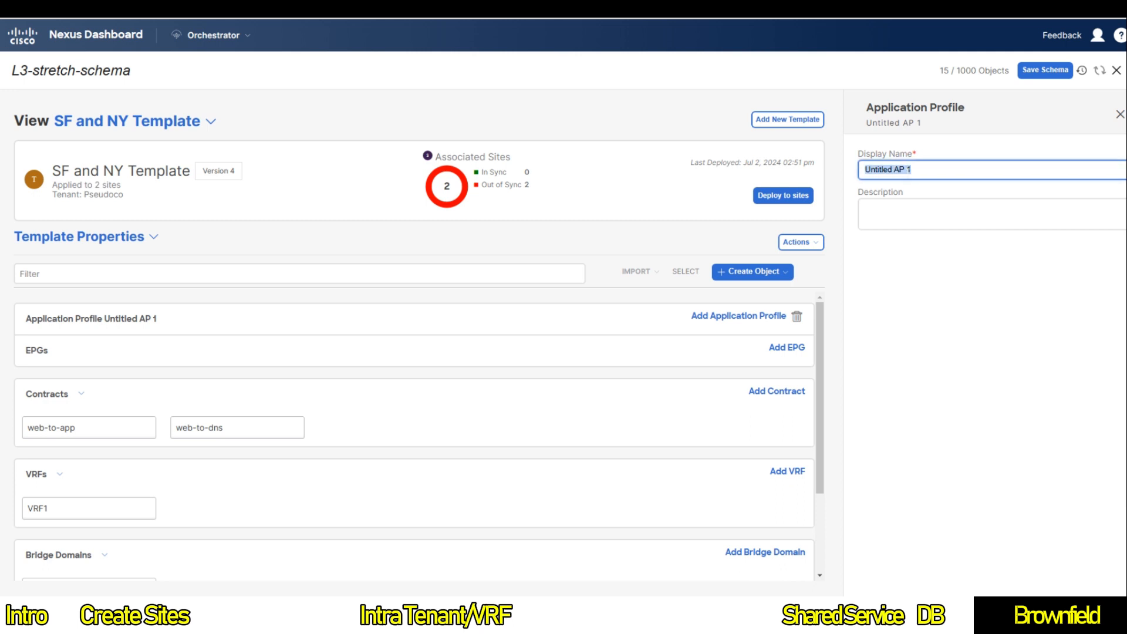
pyautogui.write('Webapp')
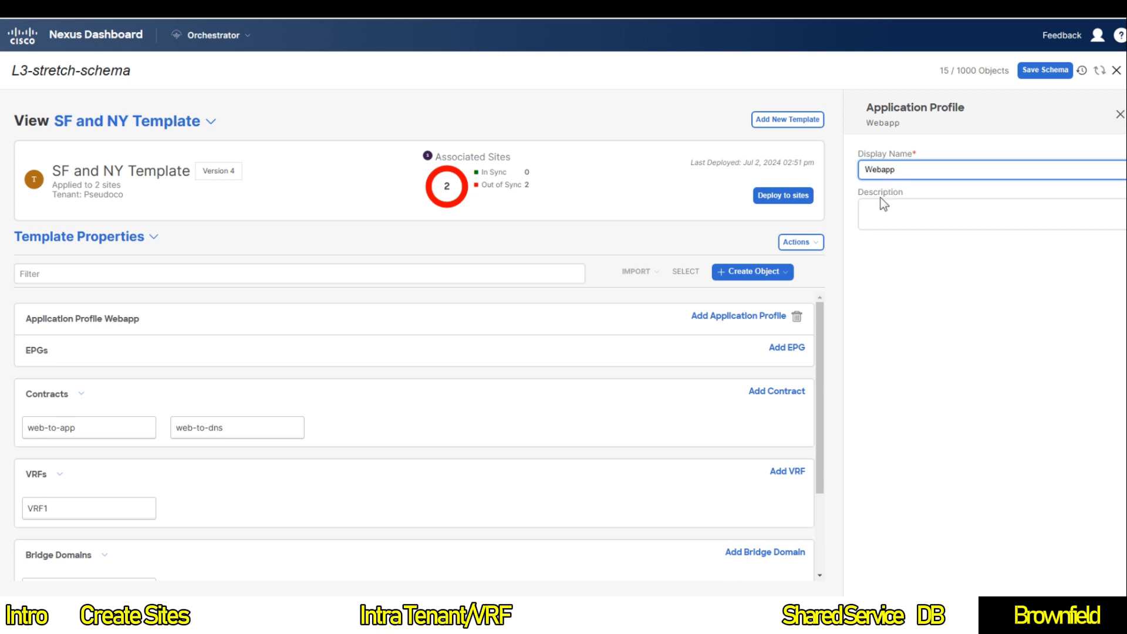
pyautogui.scroll(-2, 641, 439)
pyautogui.scroll(2, 674, 410)
# Step: Add EPG DB bound to DB-BD in Webapp and save the schema
pyautogui.click(788, 349)
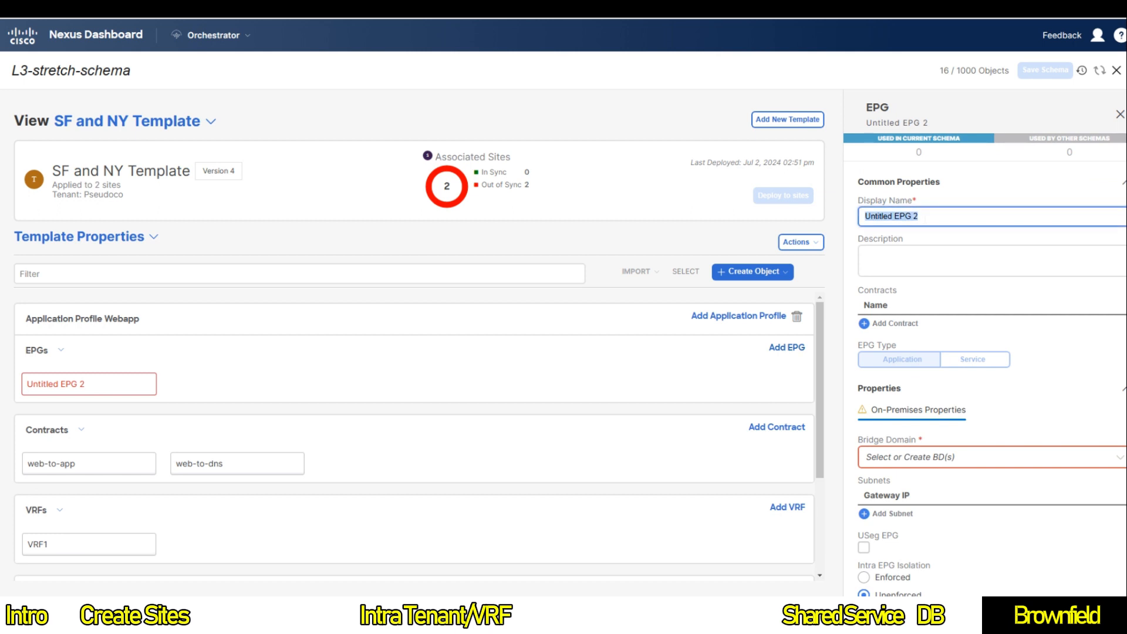
pyautogui.write('BD')
pyautogui.press('BackSpace')
pyautogui.press('BackSpace')
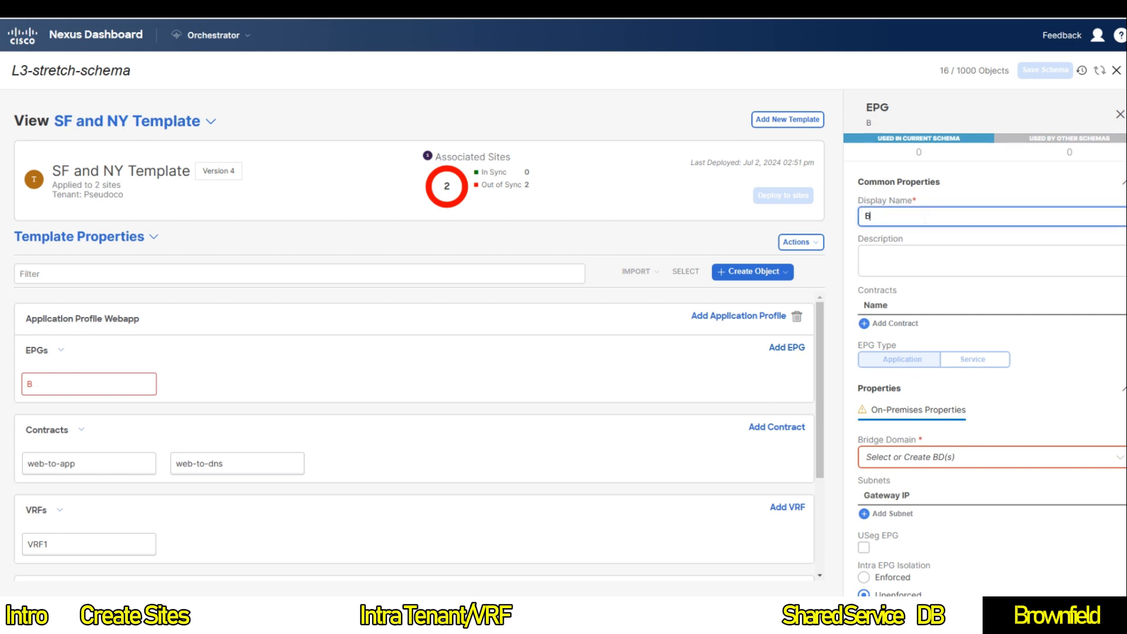
pyautogui.write('DB')
pyautogui.press('Tab')
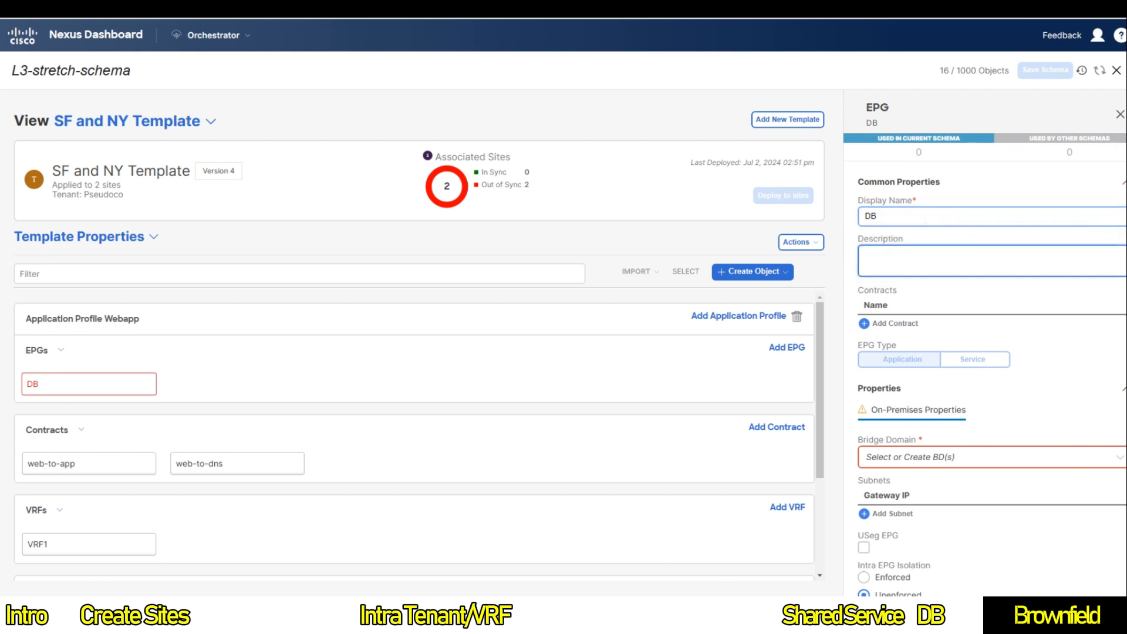
pyautogui.click(913, 456)
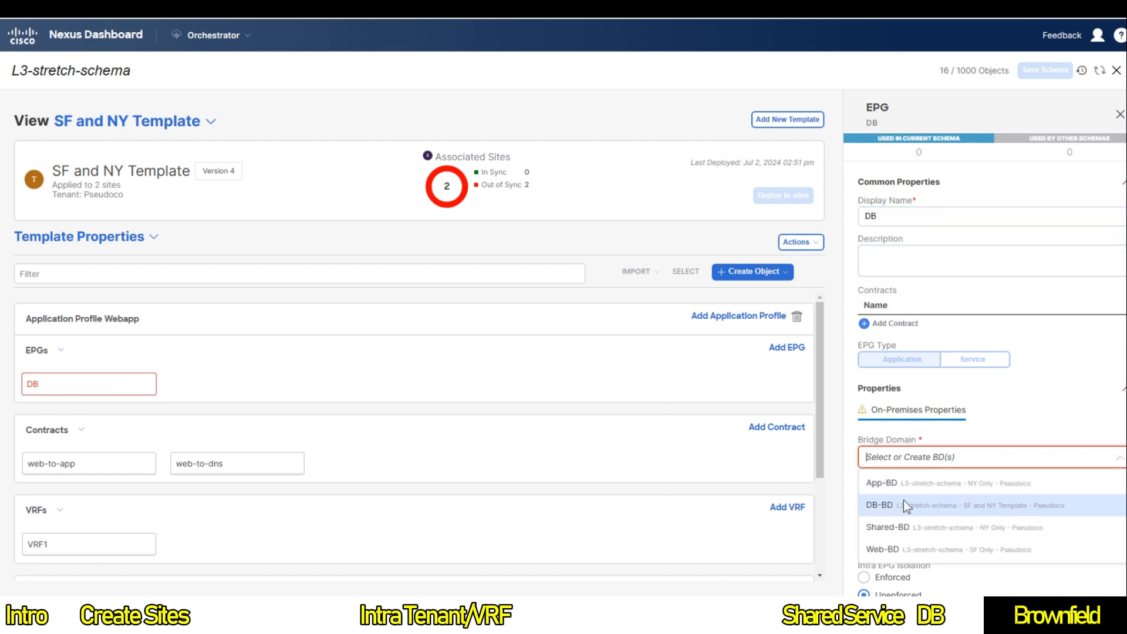
pyautogui.click(902, 508)
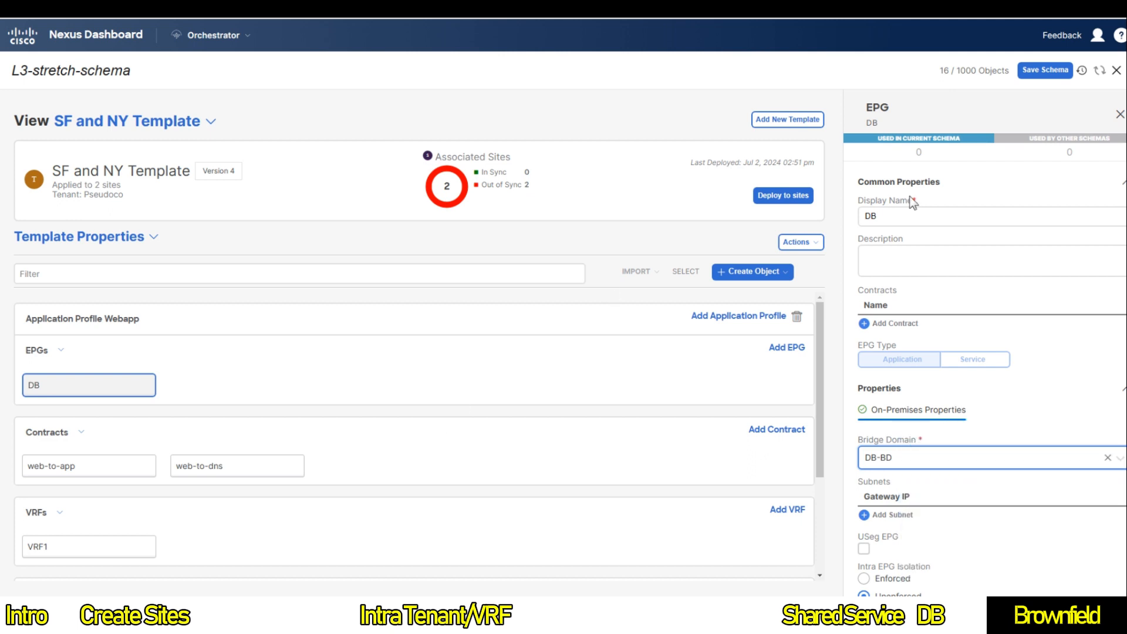
pyautogui.click(1031, 74)
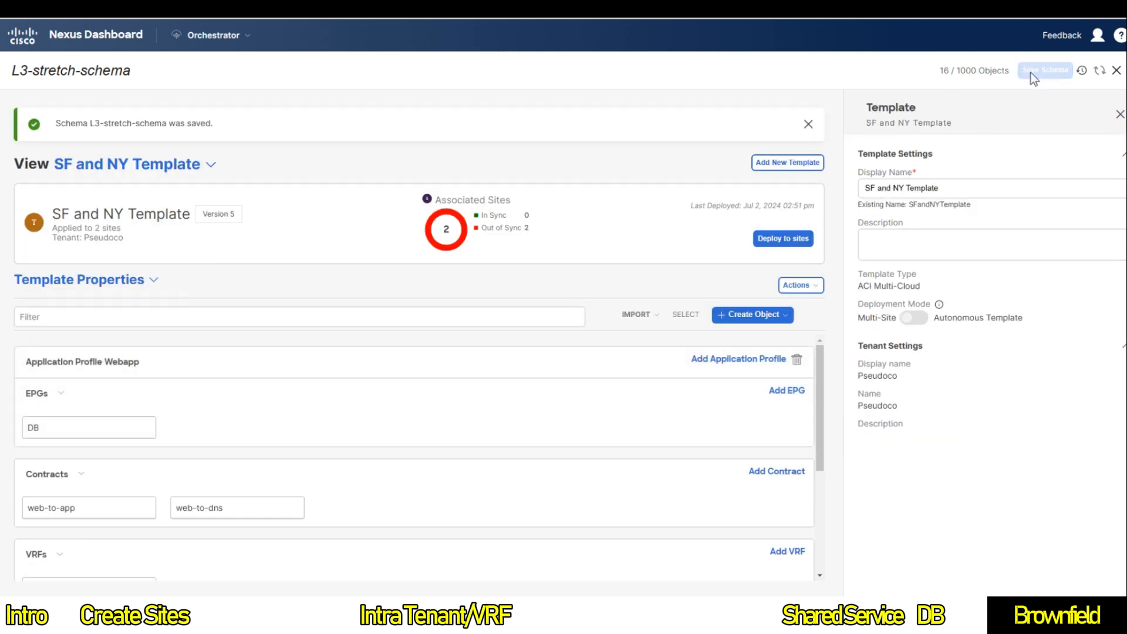
# Step: Review the Webapp, DB EPG and DB-BD objects, then deploy them to New York and San Francisco
pyautogui.click(775, 240)
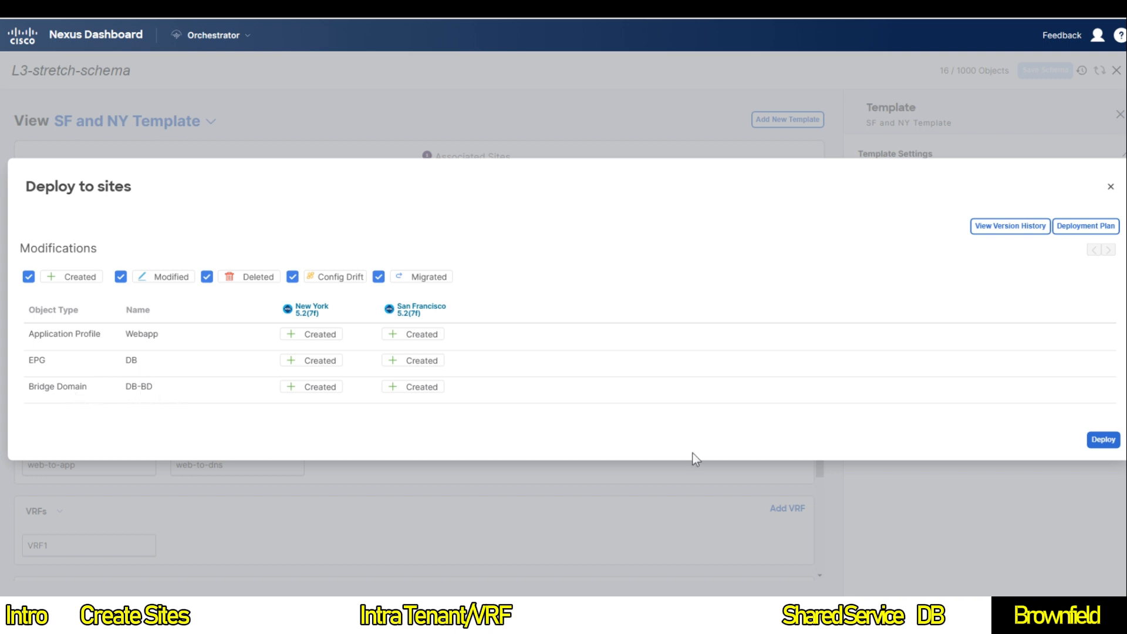
pyautogui.click(1103, 441)
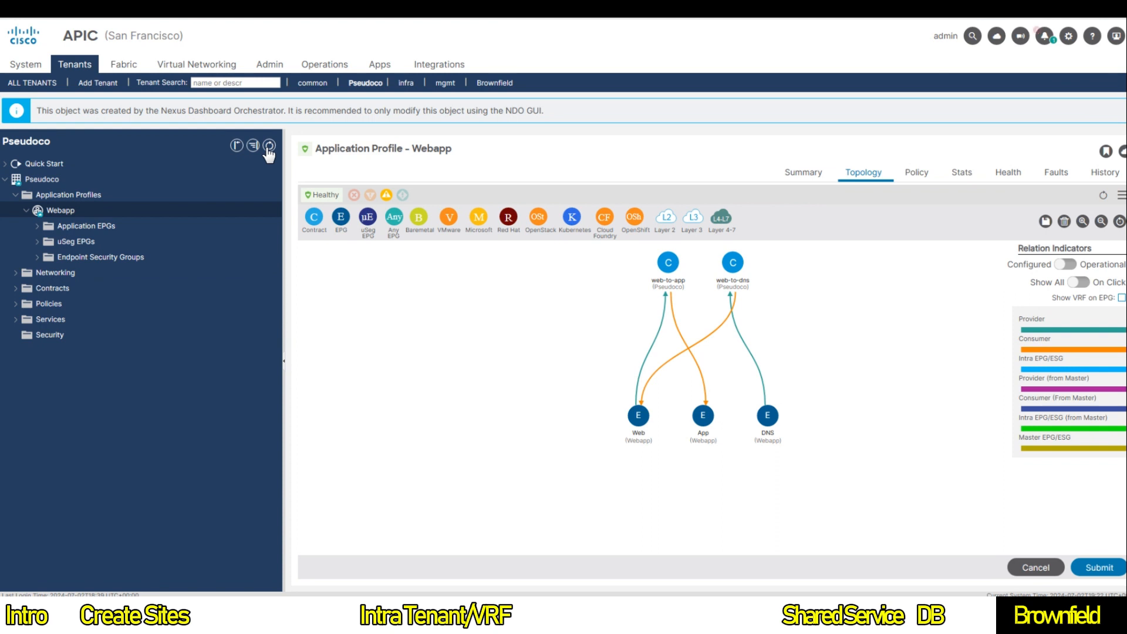
# Step: Check San Francisco's Webapp EPG list and topology for the DB EPG bound to DB-BD
pyautogui.click(37, 227)
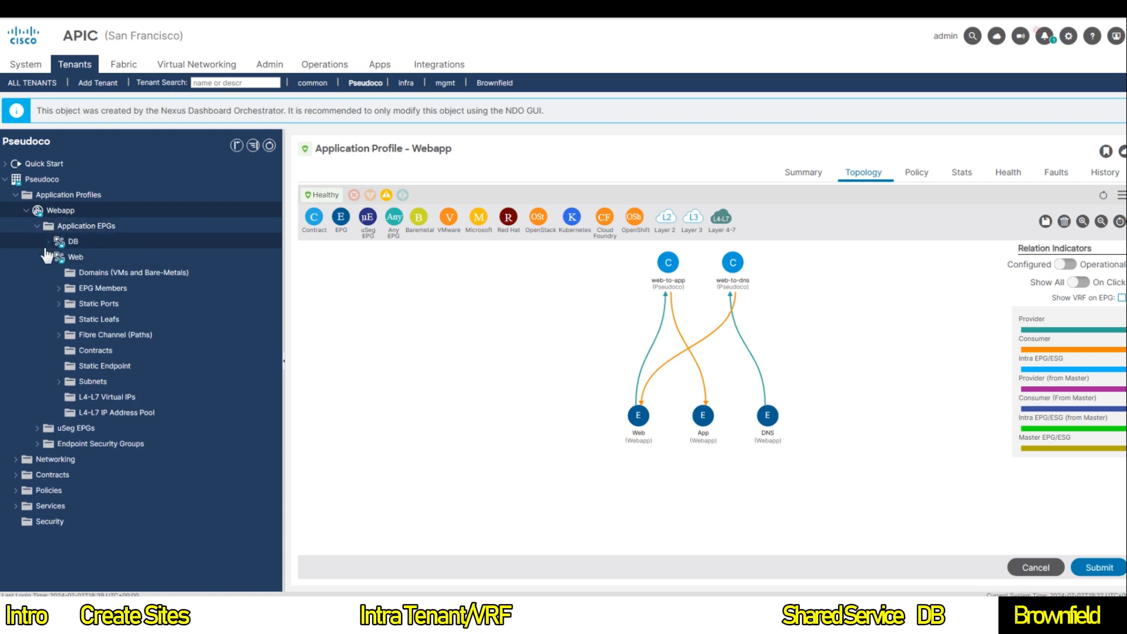
pyautogui.click(69, 227)
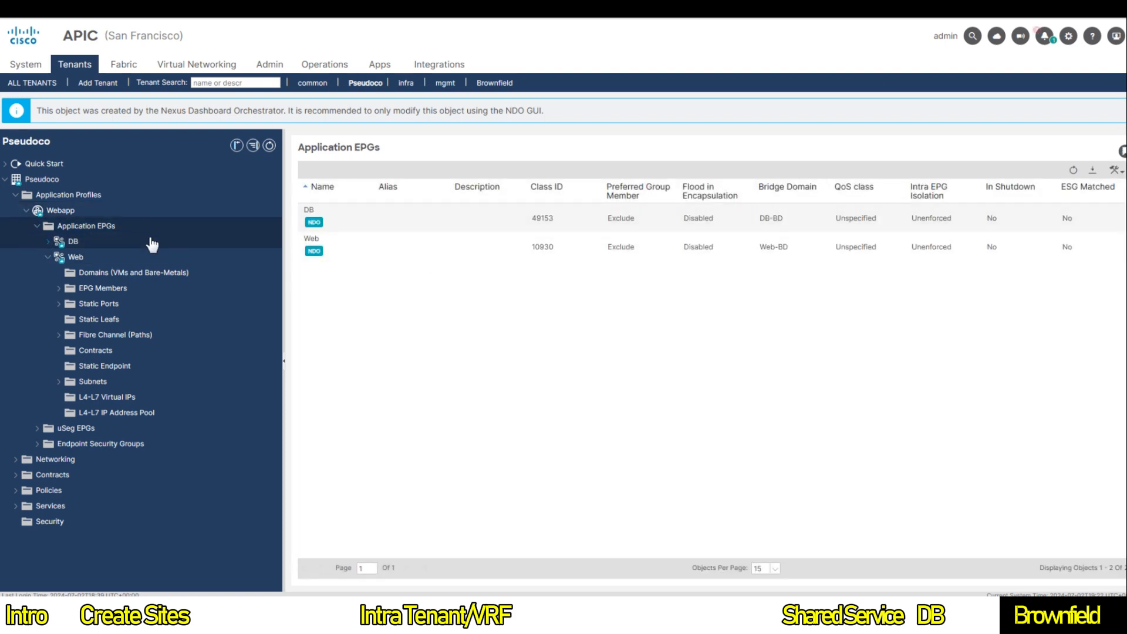
pyautogui.click(87, 213)
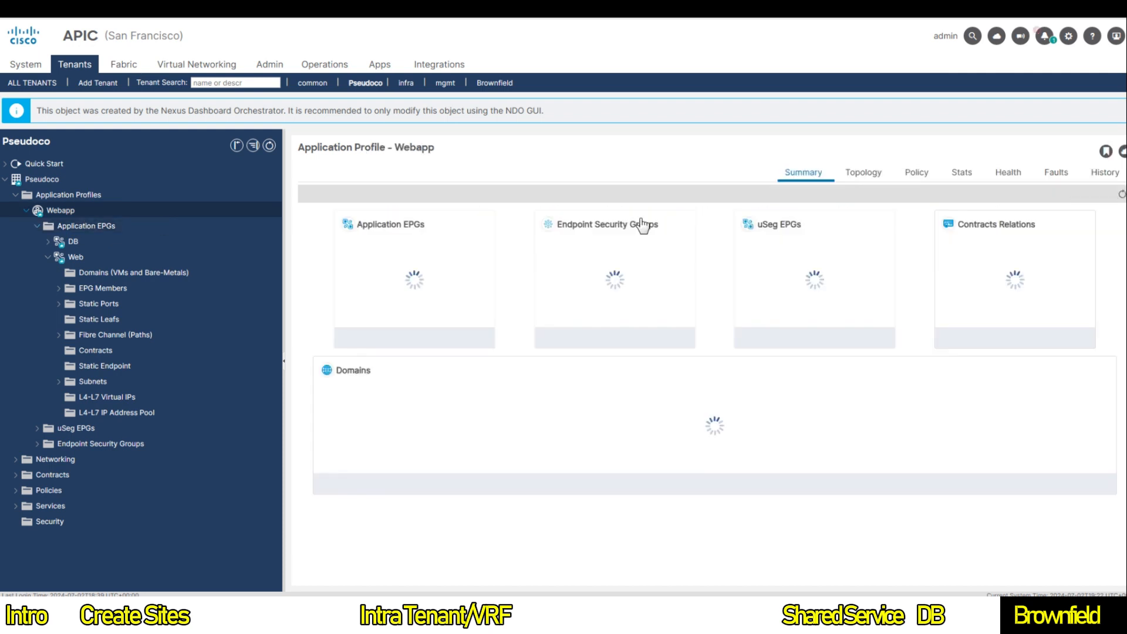
pyautogui.click(867, 173)
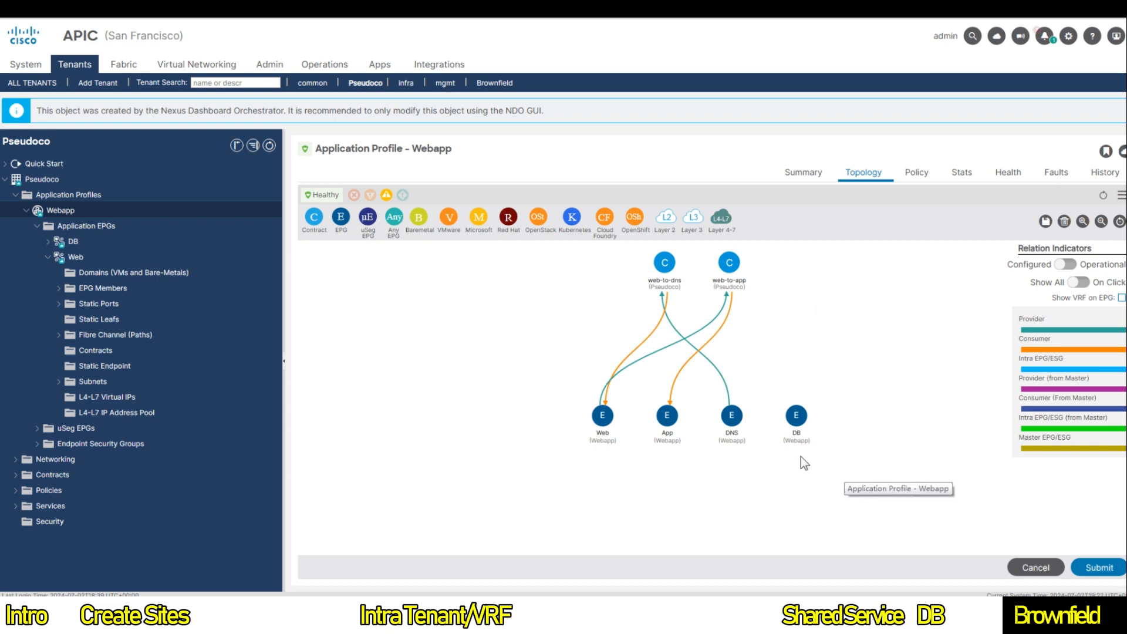
pyautogui.moveTo(802, 416)
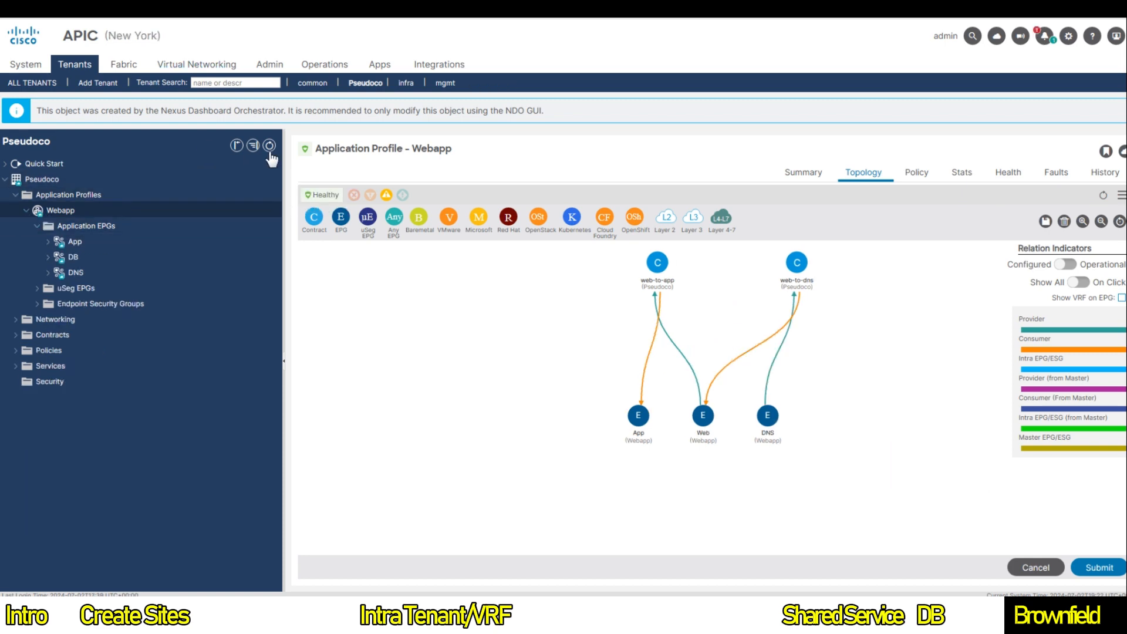
# Step: Check New York's Webapp EPG list, summary and topology for the four EPGs including DB
pyautogui.click(94, 226)
pyautogui.click(172, 214)
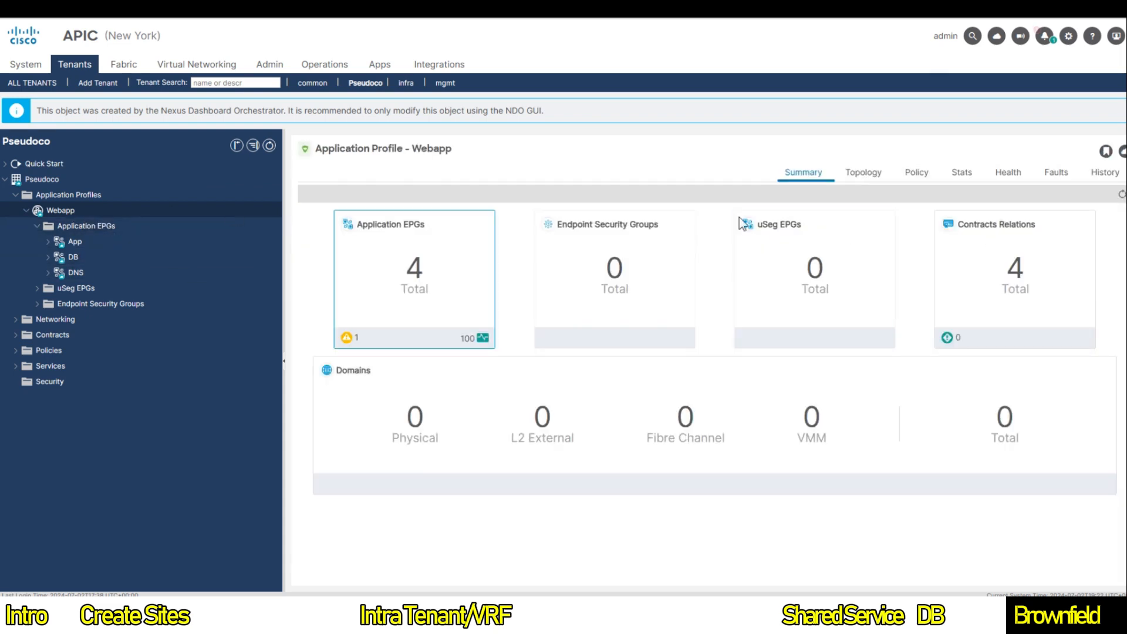
pyautogui.click(851, 186)
pyautogui.moveTo(818, 409)
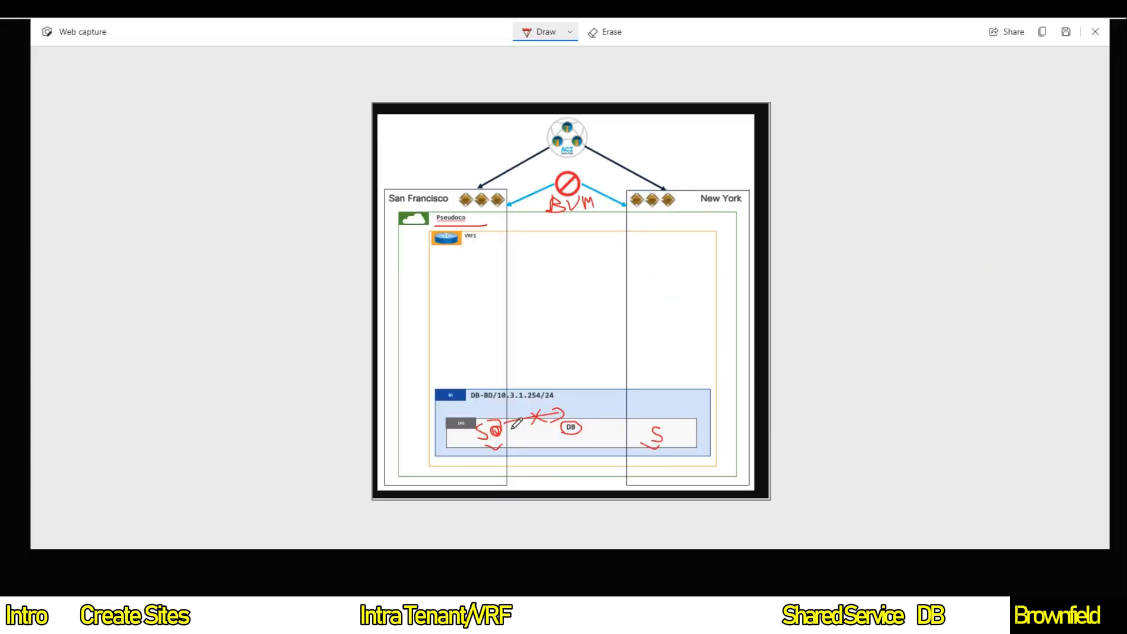
# Step: Underline the DB-BD/10.3.1.254/24 label and circle the blocked BUM note in red
pyautogui.moveTo(445, 402)
pyautogui.mouseDown()
pyautogui.moveTo(554, 402)
pyautogui.moveTo(588, 429)
pyautogui.mouseUp()
pyautogui.moveTo(554, 225)
pyautogui.mouseDown()
pyautogui.moveTo(590, 216)
pyautogui.moveTo(549, 205)
pyautogui.moveTo(584, 232)
pyautogui.mouseUp()
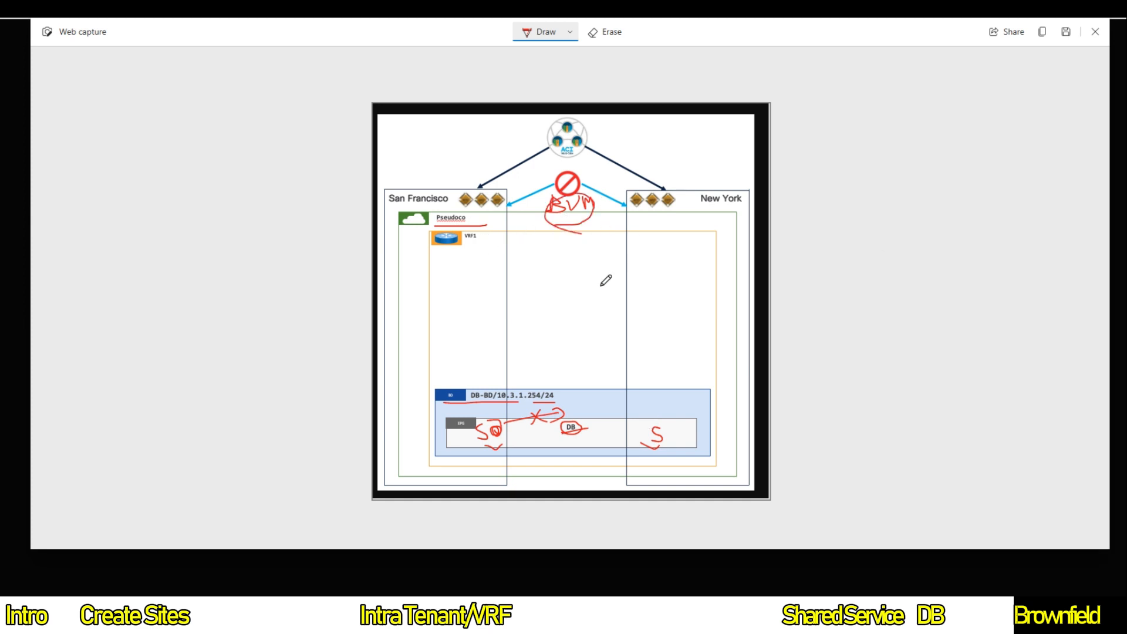
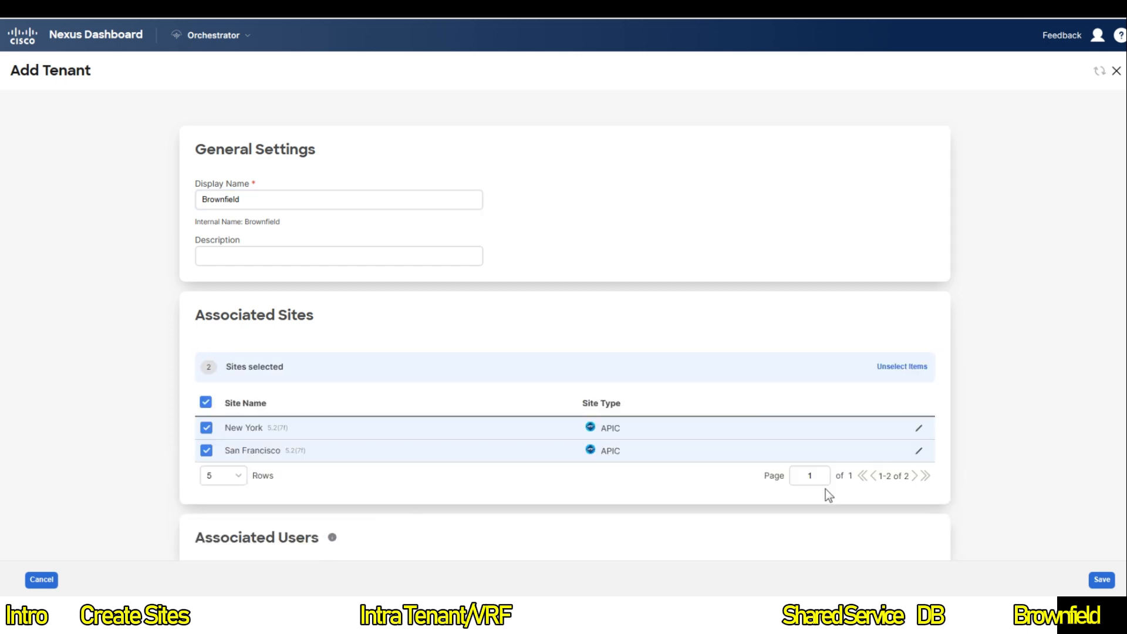
# Step: Save the new Brownfield tenant and go to the Schemas list
pyautogui.scroll(-2, 825, 488)
pyautogui.click(1101, 580)
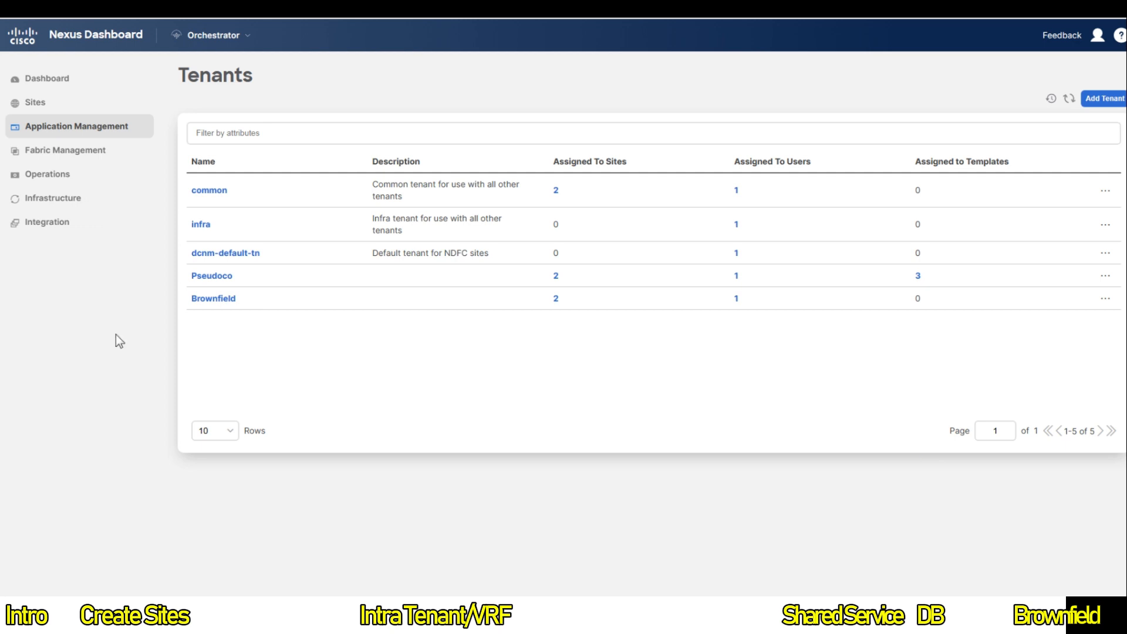
pyautogui.moveTo(107, 136)
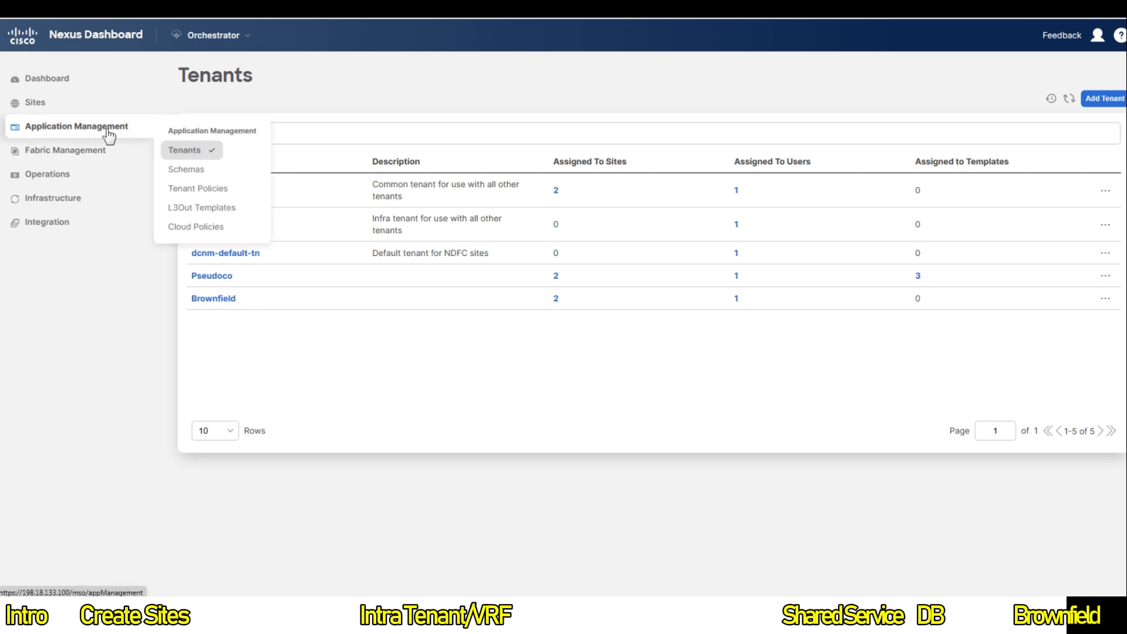
pyautogui.click(197, 171)
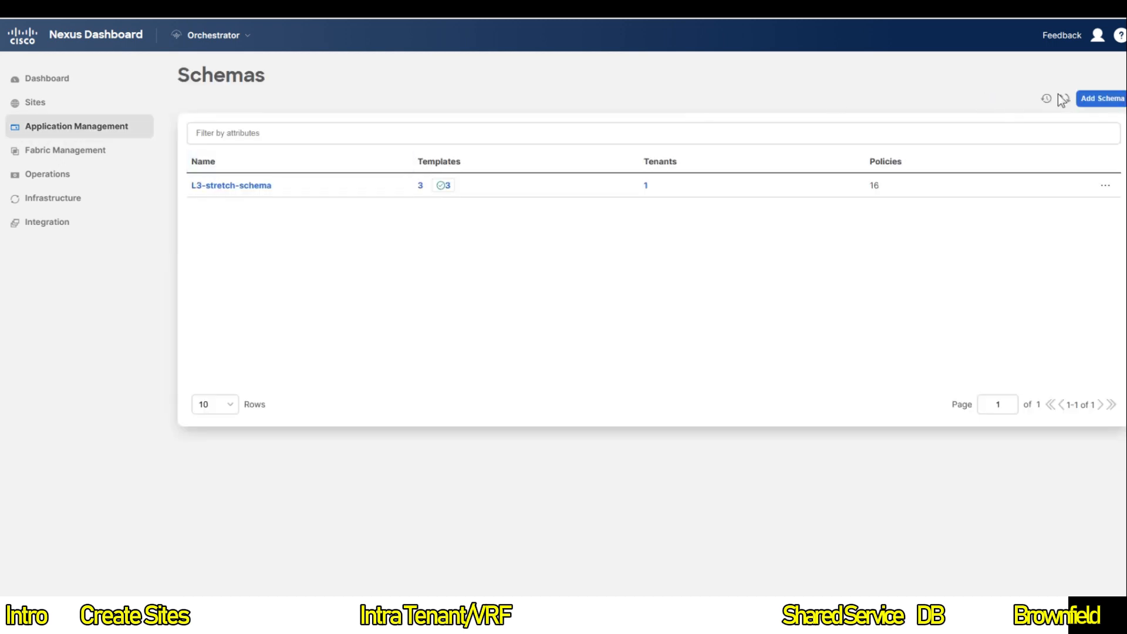
# Step: Create a schema named Migration-Schema and start adding a new template to it
pyautogui.click(1099, 98)
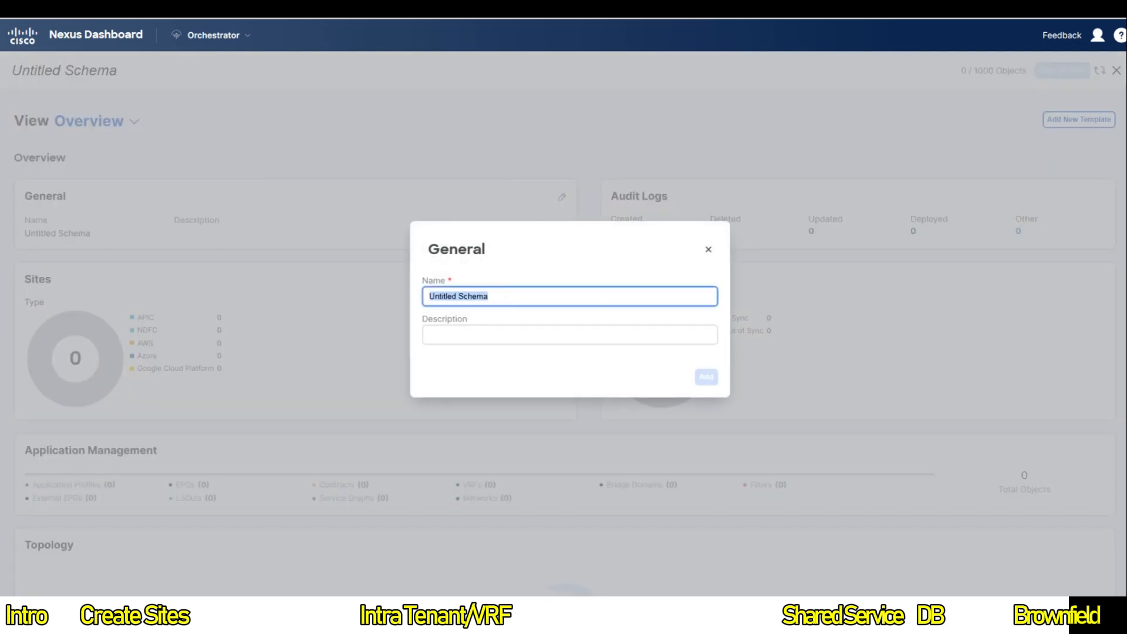
pyautogui.press('Left')
pyautogui.press('Right')
pyautogui.press('Left')
pyautogui.press('Delete')
pyautogui.press('Delete')
pyautogui.press('Delete')
pyautogui.press('Delete')
pyautogui.press('Delete')
pyautogui.press('Delete')
pyautogui.press('Delete')
pyautogui.press('Delete')
pyautogui.press('Delete')
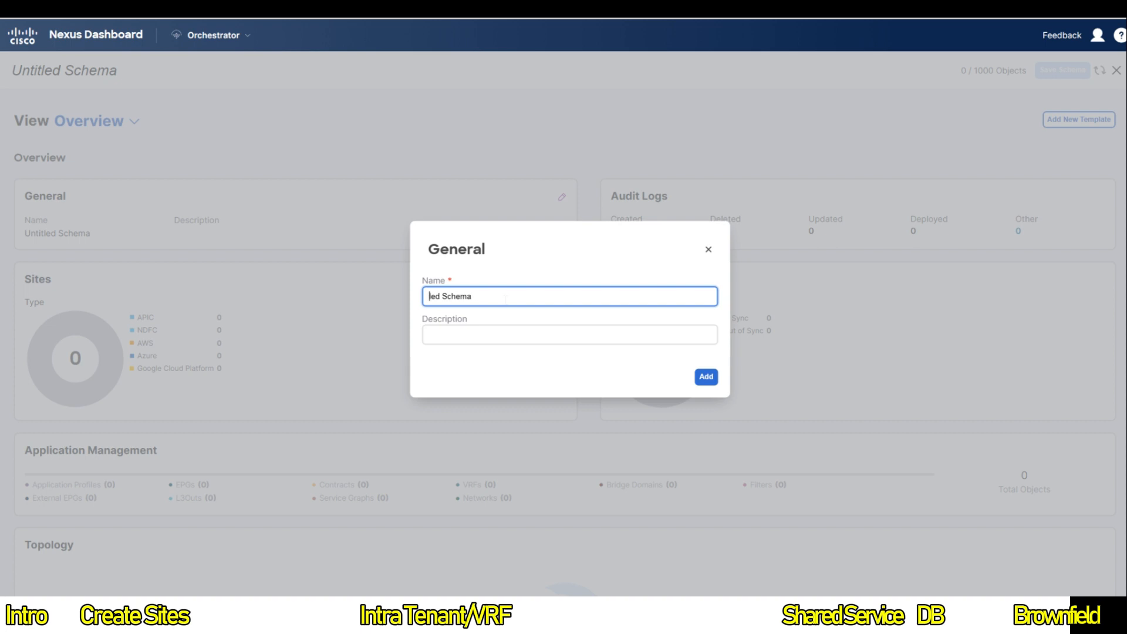
pyautogui.write('Migration-')
pyautogui.click(707, 378)
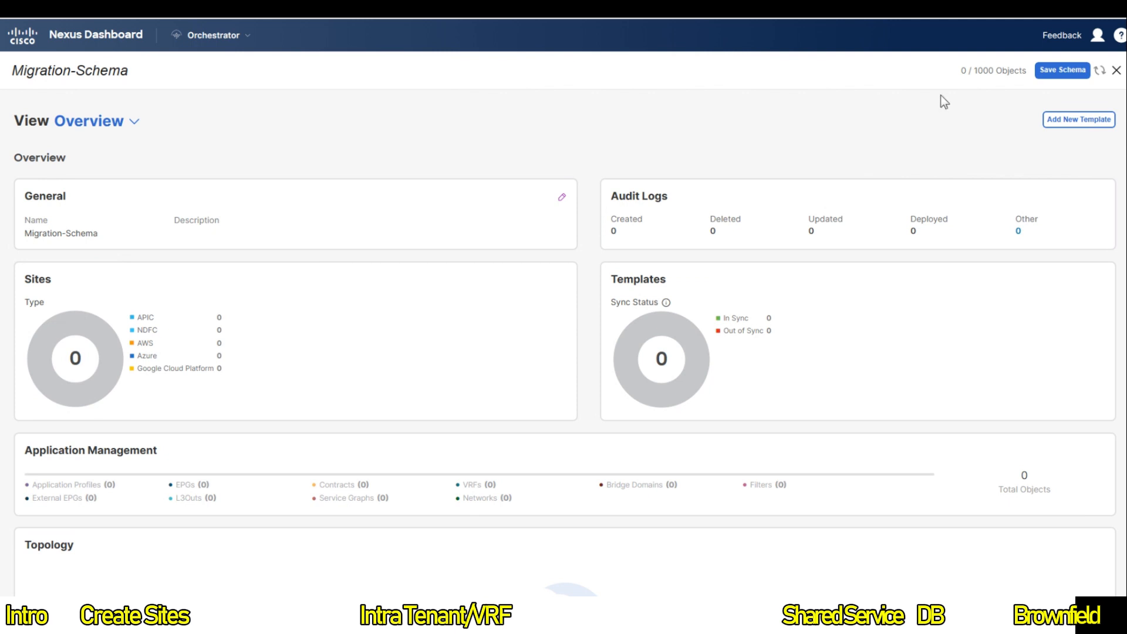
pyautogui.click(1084, 122)
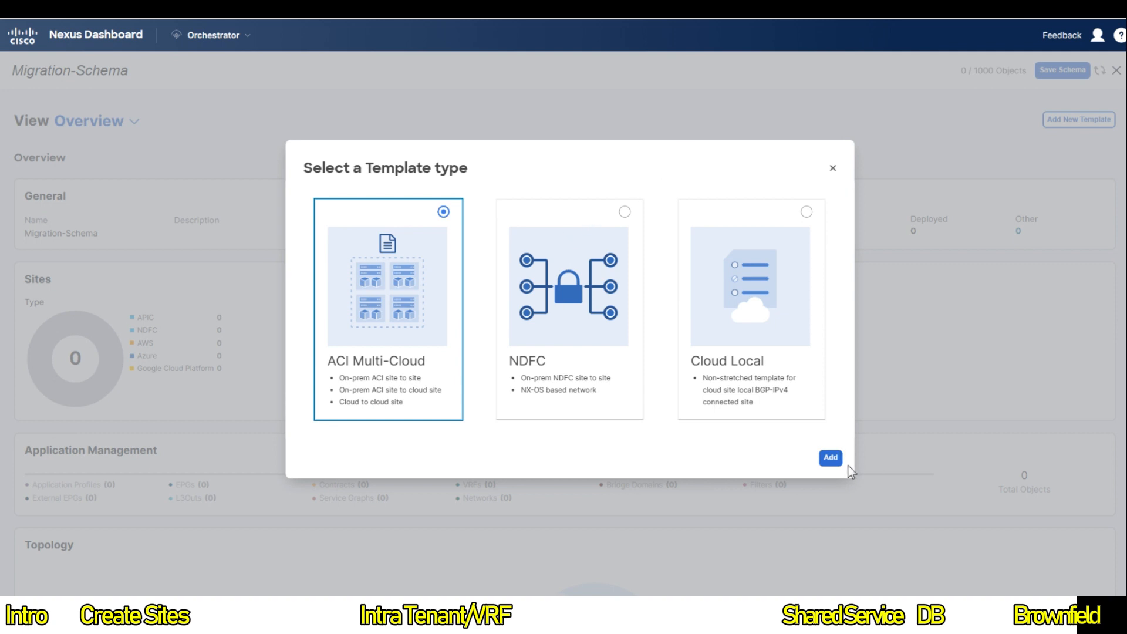
# Step: Add an ACI Multi-Cloud Template 1 for the Brownfield tenant and save the schema
pyautogui.click(831, 458)
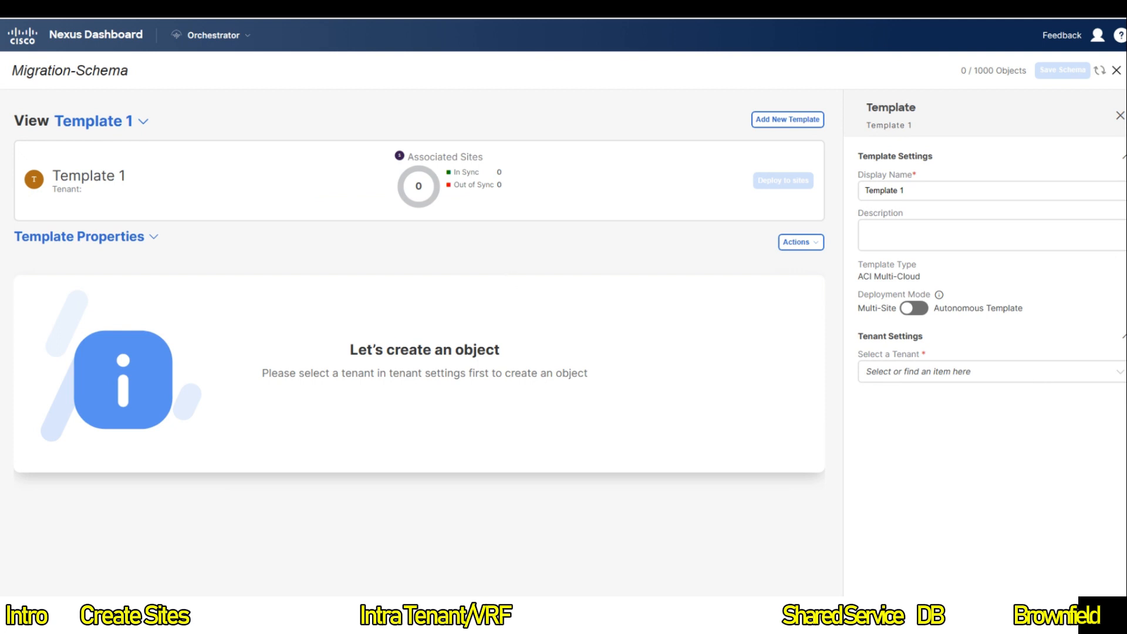
pyautogui.click(935, 375)
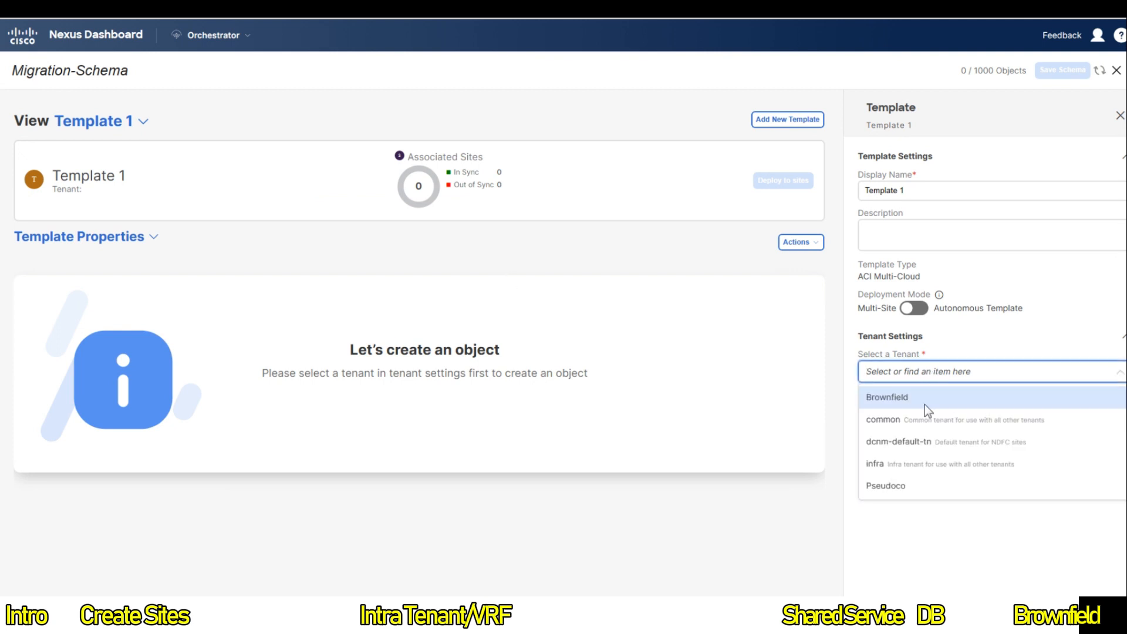
pyautogui.click(887, 403)
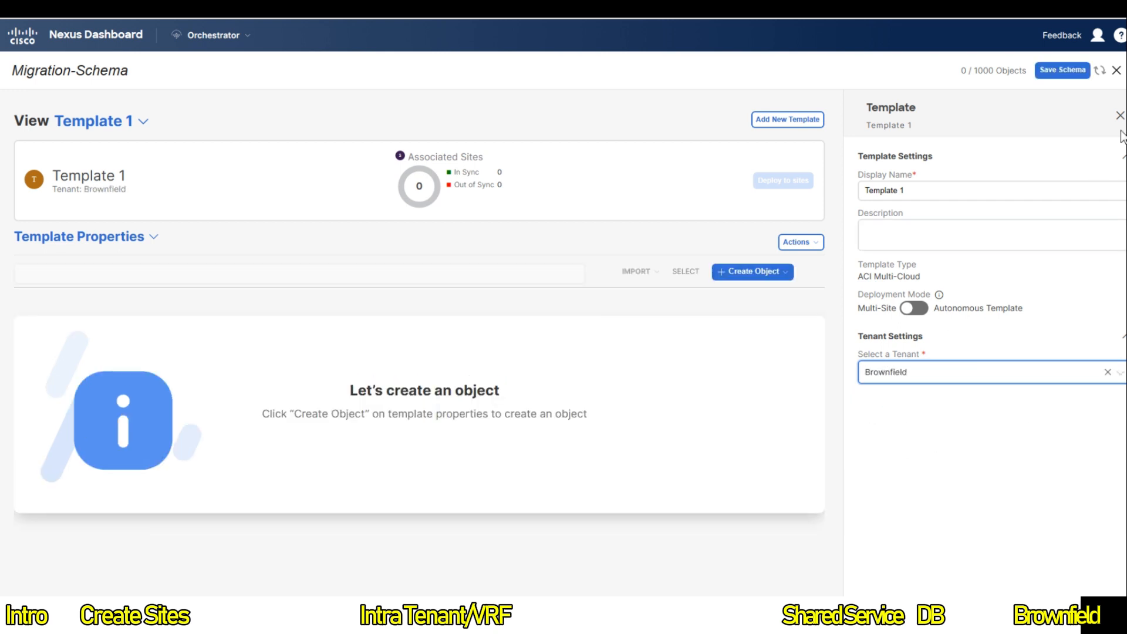
pyautogui.click(1061, 70)
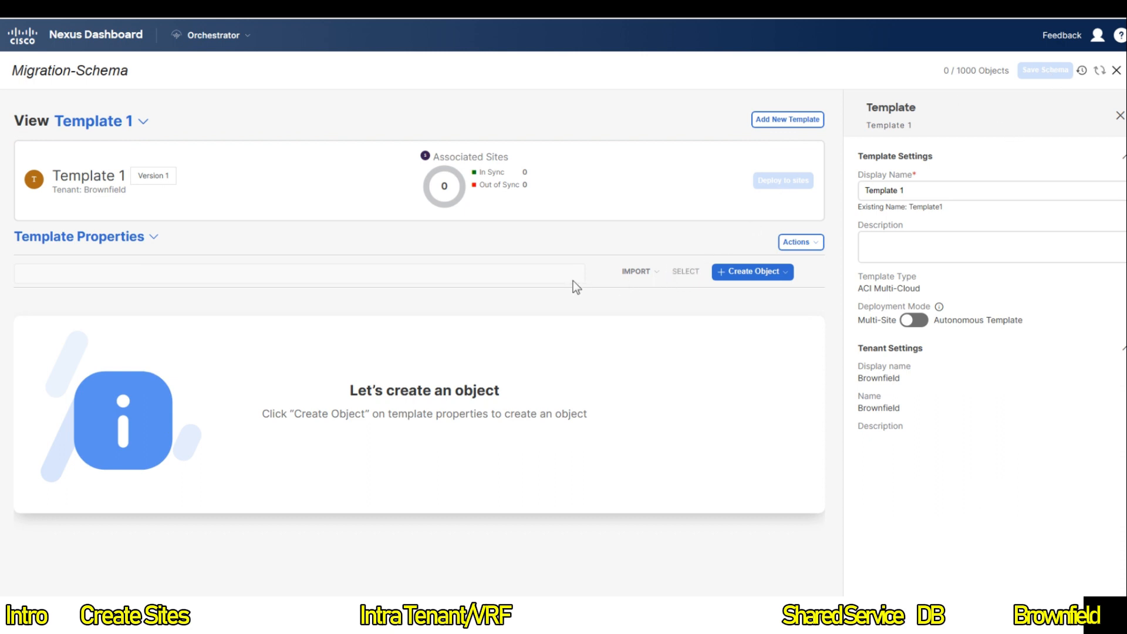
pyautogui.click(633, 274)
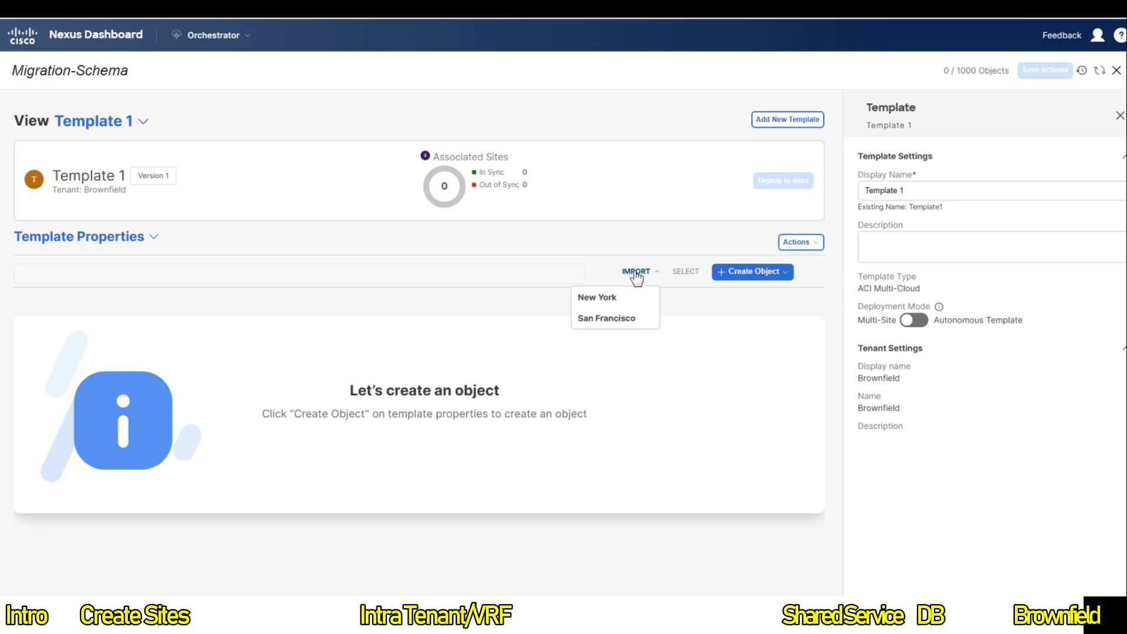
# Step: Import San Francisco's AP application profile with its EPG, VRF and BD relations
pyautogui.click(621, 322)
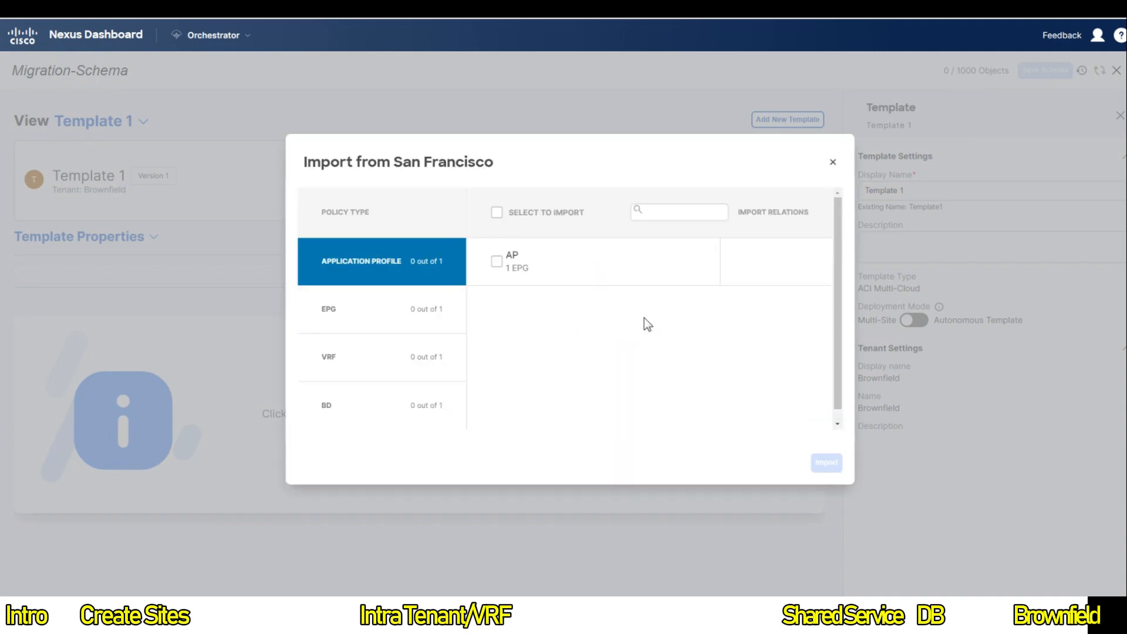
pyautogui.click(496, 261)
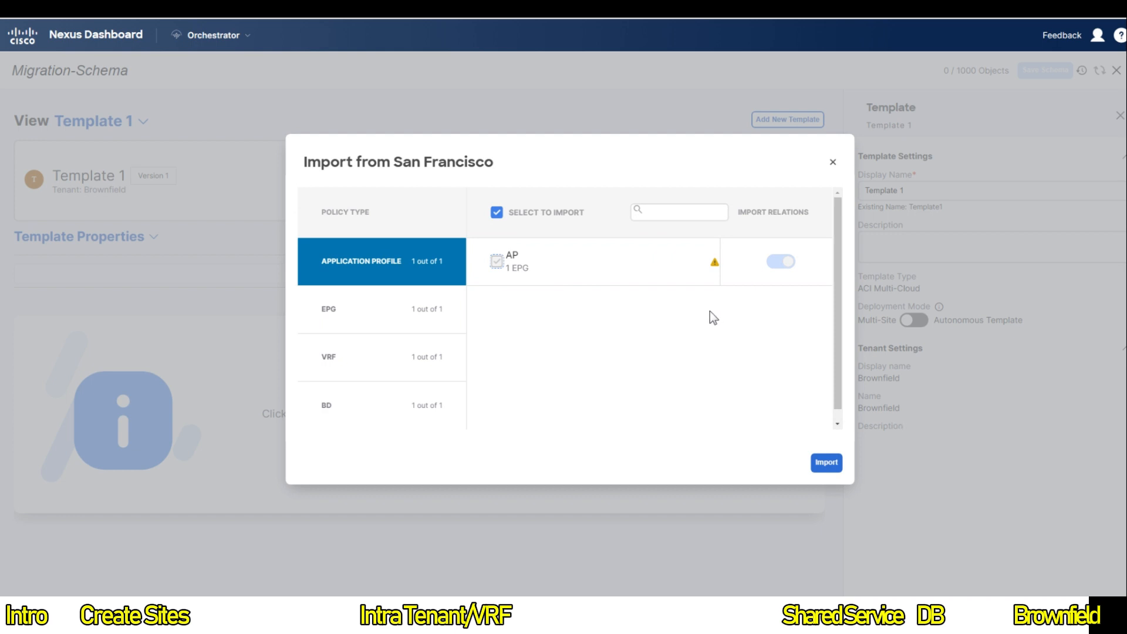
pyautogui.click(826, 463)
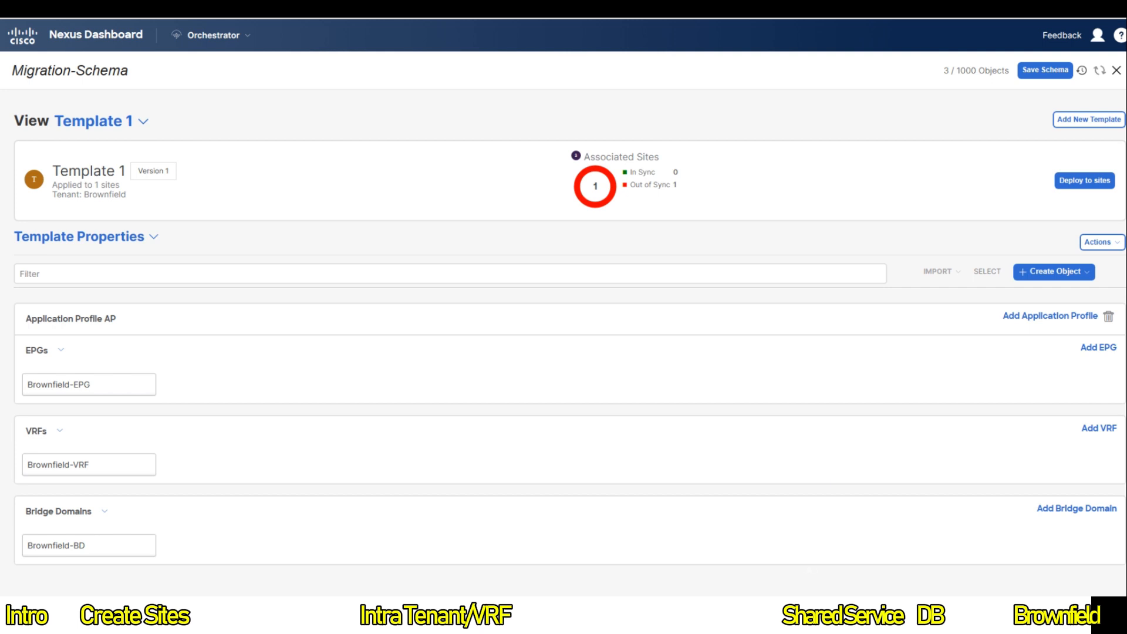
# Step: Review Brownfield-BD's imported settings: Brownfield-VRF, unicast routing on, Hardware Proxy, Flood in BD
pyautogui.click(103, 550)
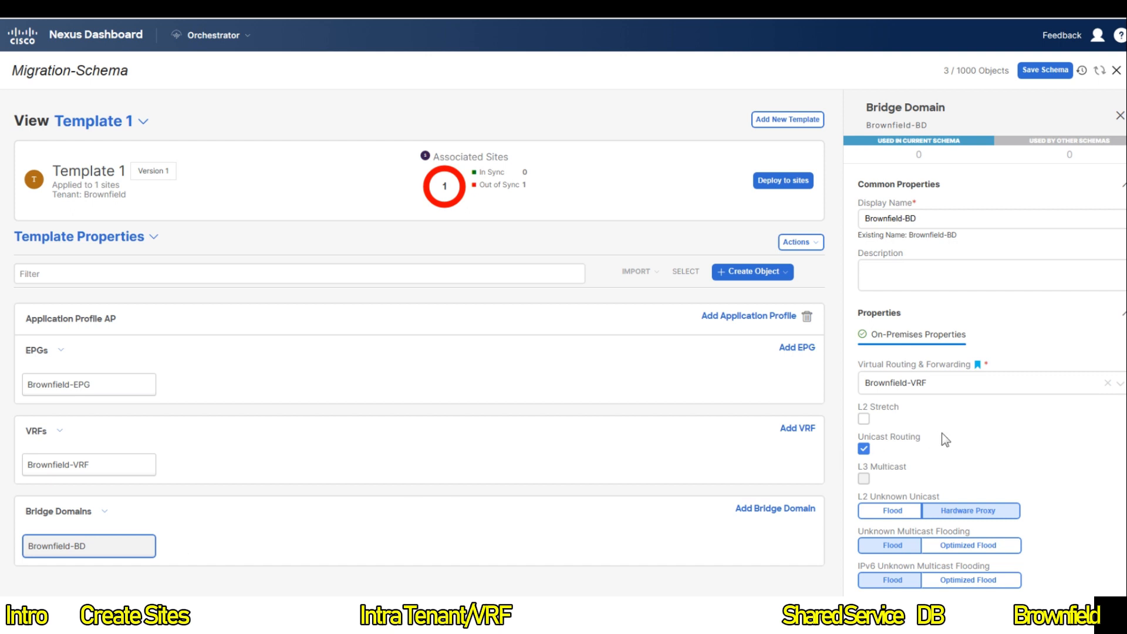
pyautogui.scroll(-3, 945, 440)
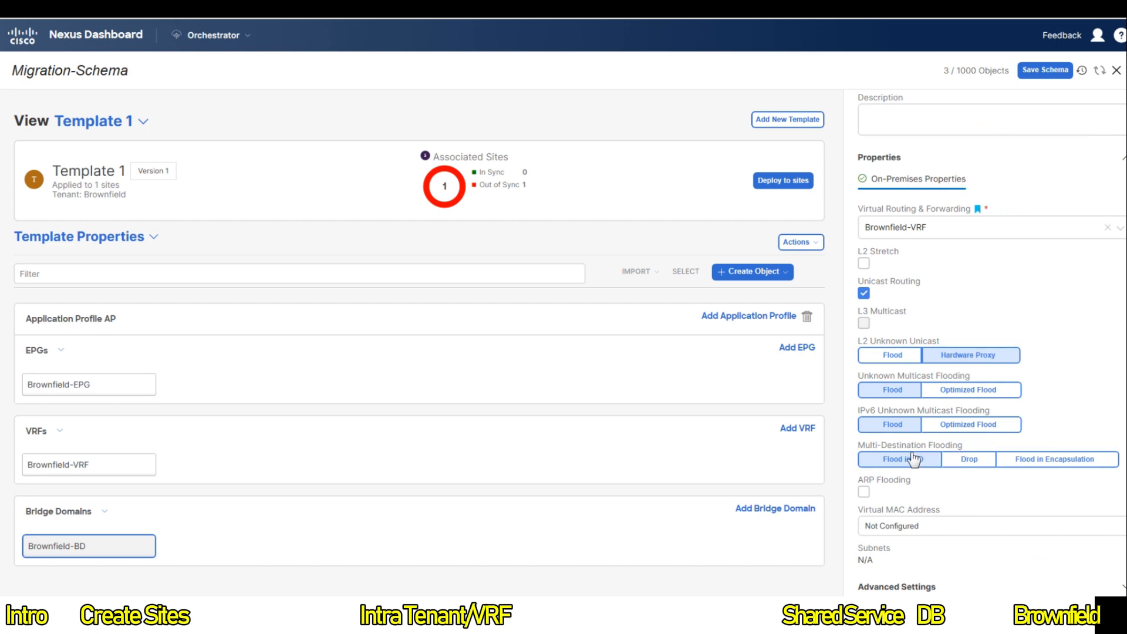
pyautogui.scroll(3, 914, 459)
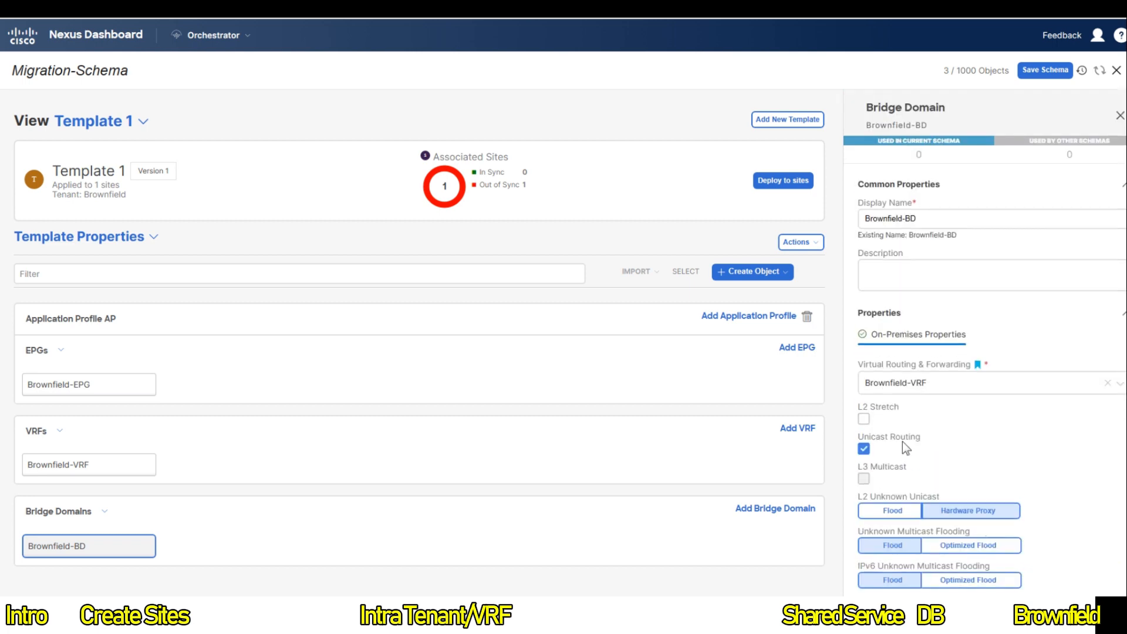
pyautogui.scroll(-3, 902, 442)
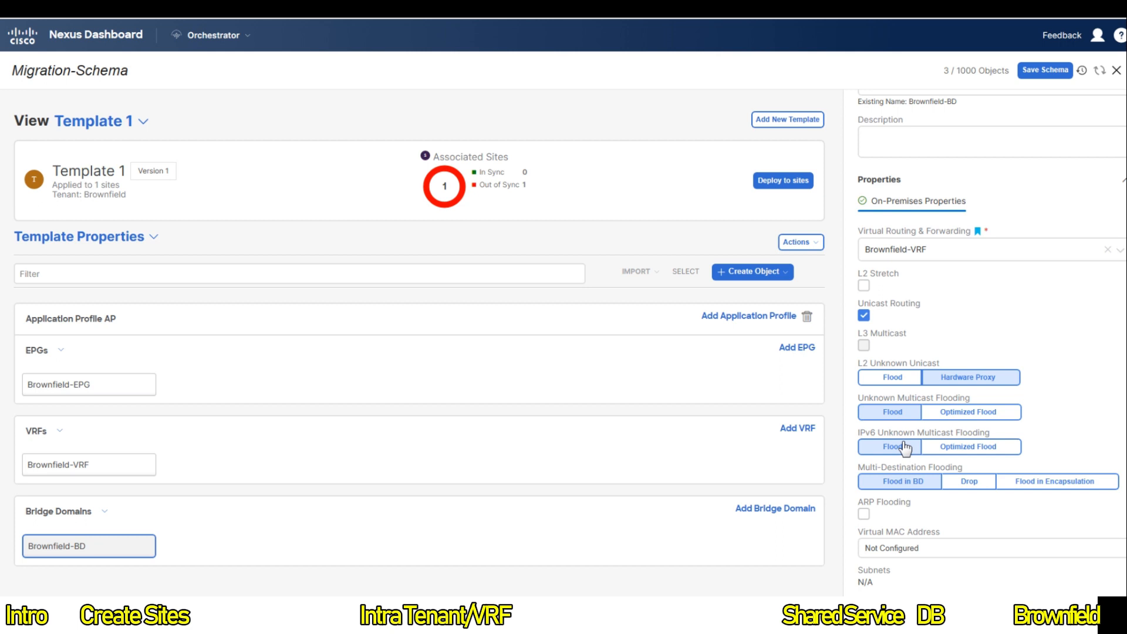
pyautogui.scroll(-1, 932, 432)
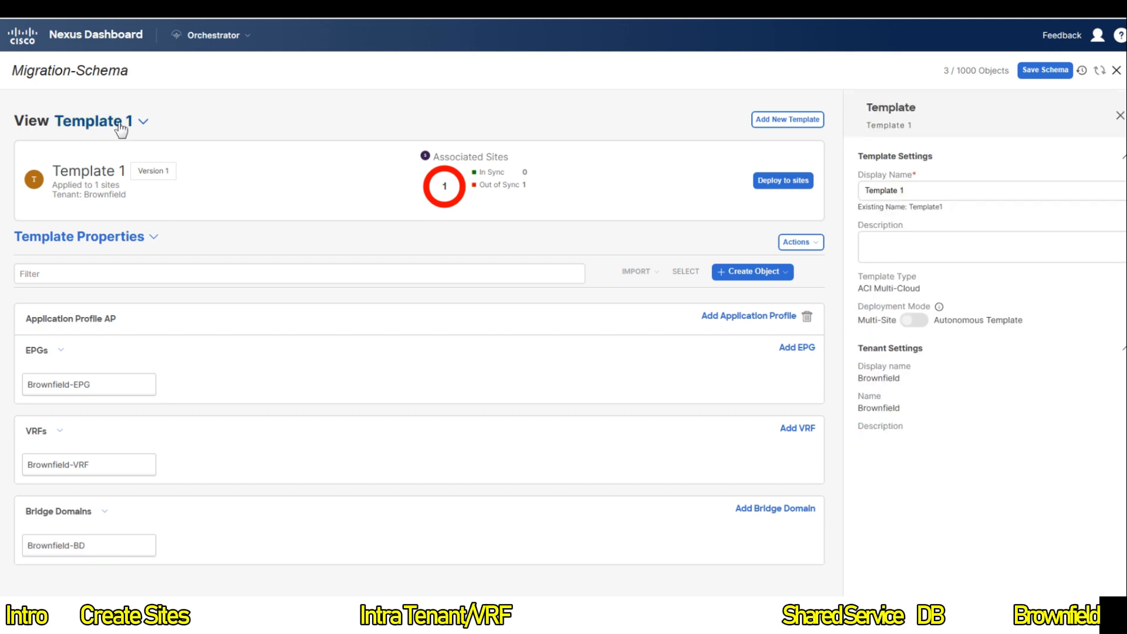
# Step: Change the template's display name from Template 1 to Migration-Template
pyautogui.click(118, 124)
pyautogui.click(84, 171)
pyautogui.tripleClick(893, 192)
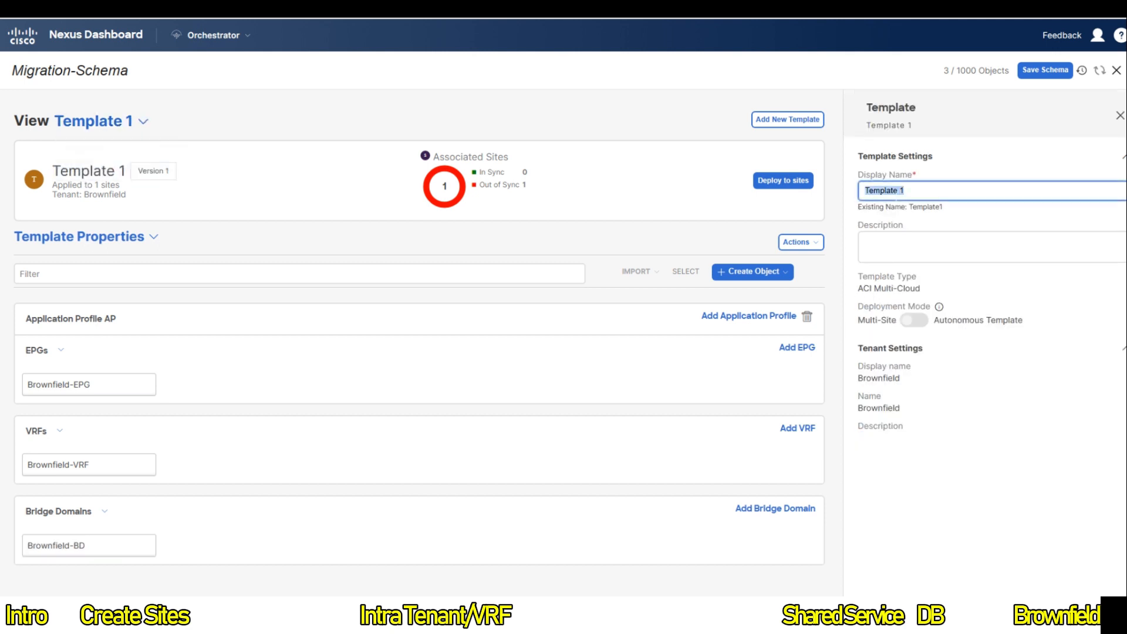
pyautogui.write('Migration')
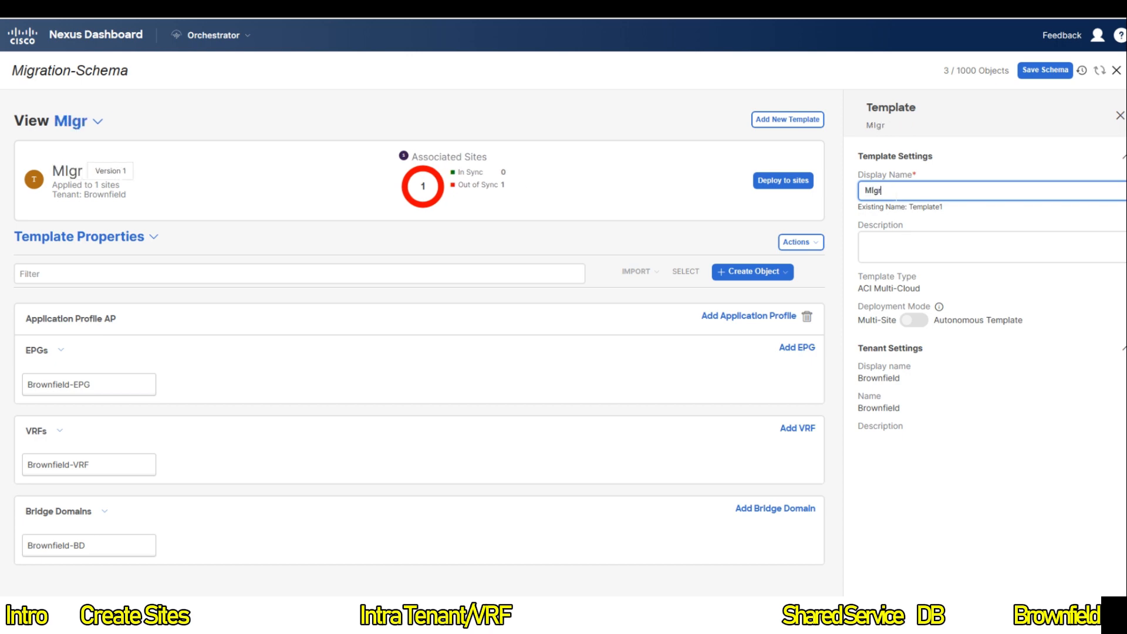
pyautogui.press('BackSpace')
pyautogui.press('BackSpace')
pyautogui.press('BackSpace')
pyautogui.press('BackSpace')
pyautogui.press('BackSpace')
pyautogui.press('BackSpace')
pyautogui.press('BackSpace')
pyautogui.press('BackSpace')
pyautogui.press('BackSpace')
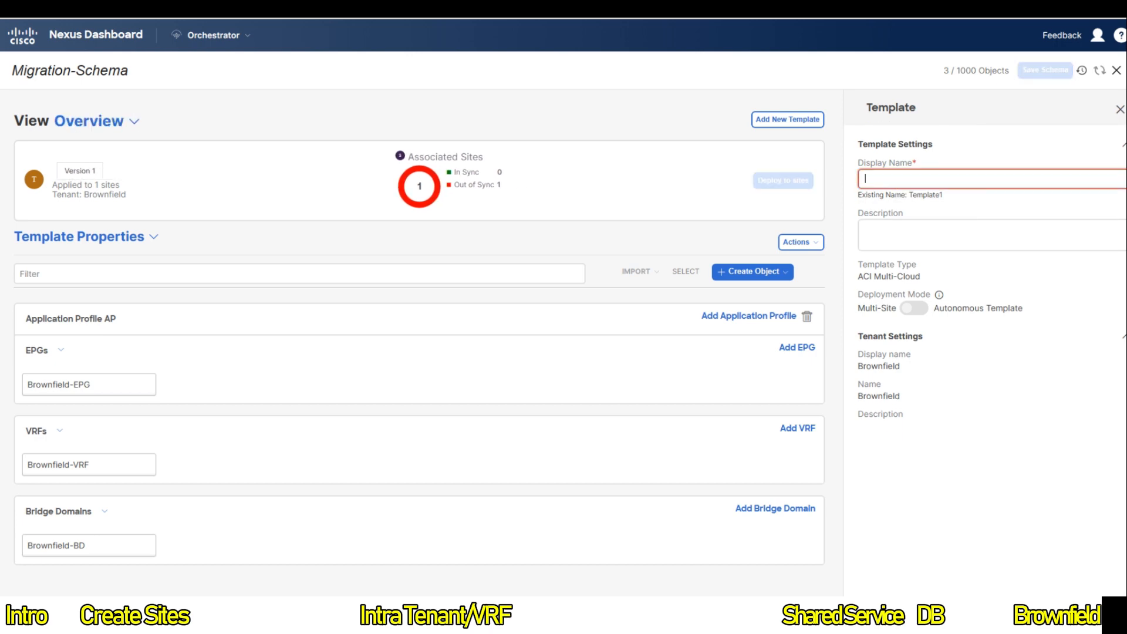
pyautogui.write('Migration-')
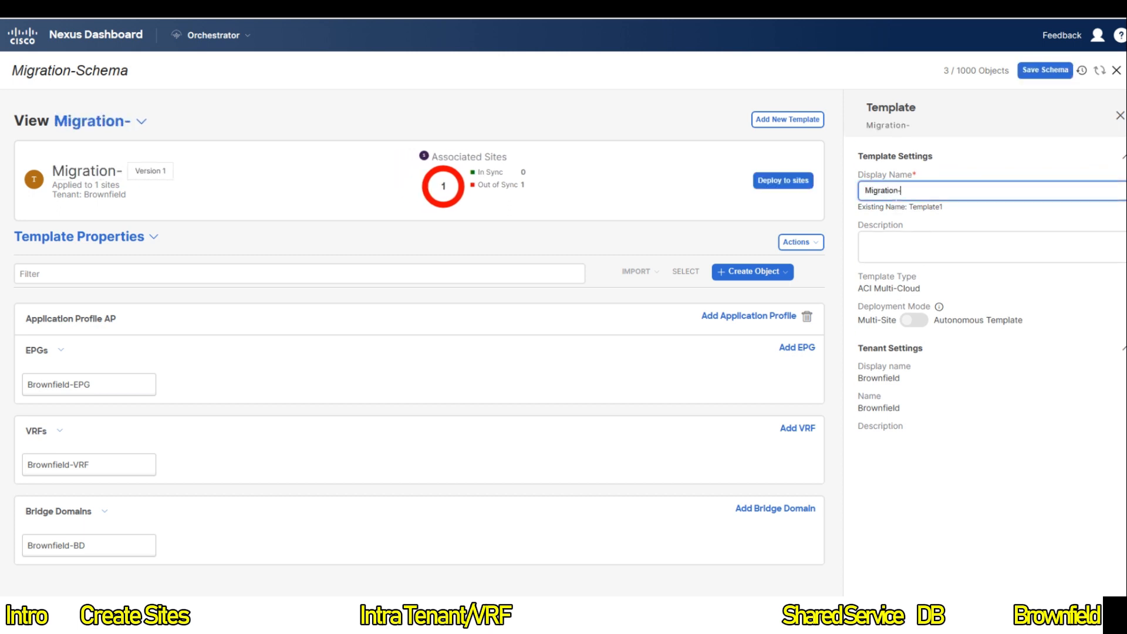
pyautogui.write('Template')
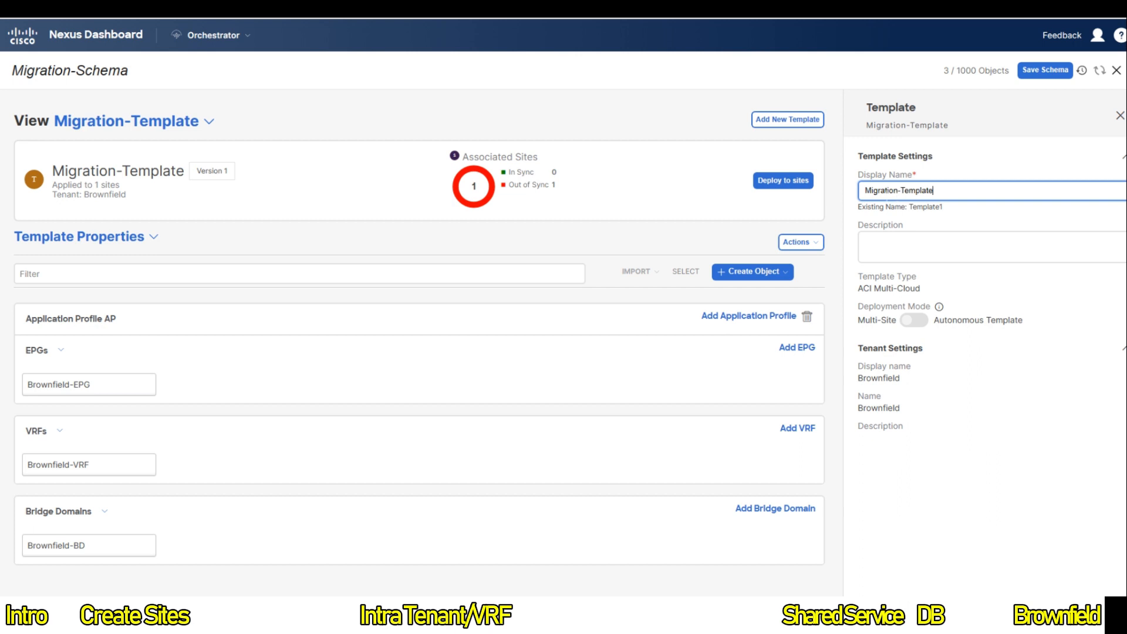
pyautogui.click(799, 242)
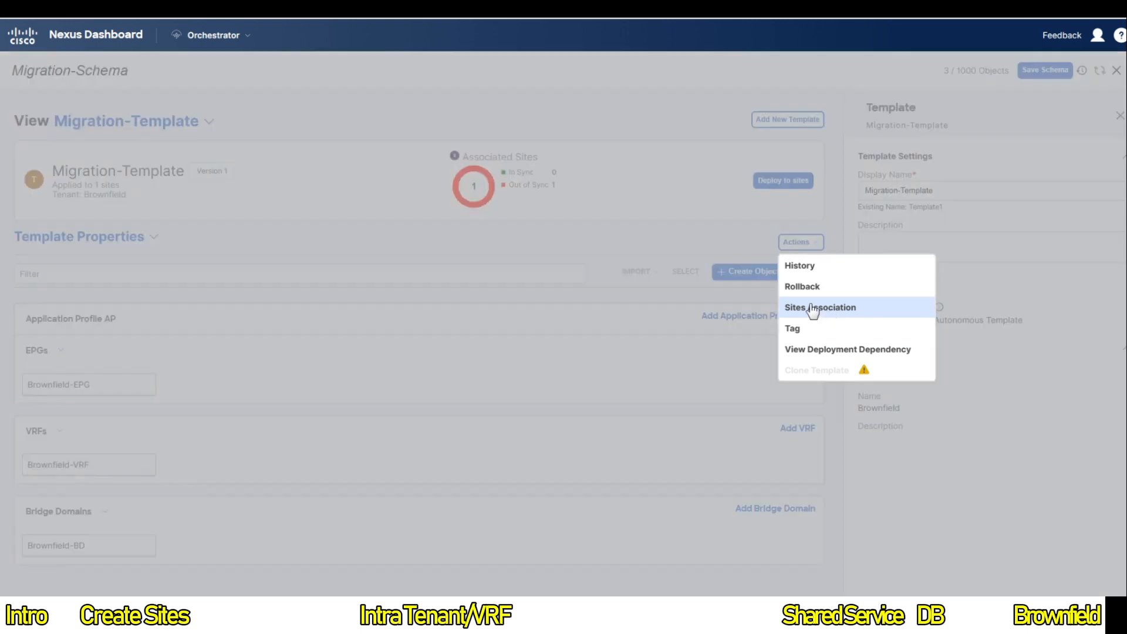
# Step: Associate Migration-Template with New York and San Francisco and save the schema as Version 2
pyautogui.click(812, 307)
pyautogui.click(305, 306)
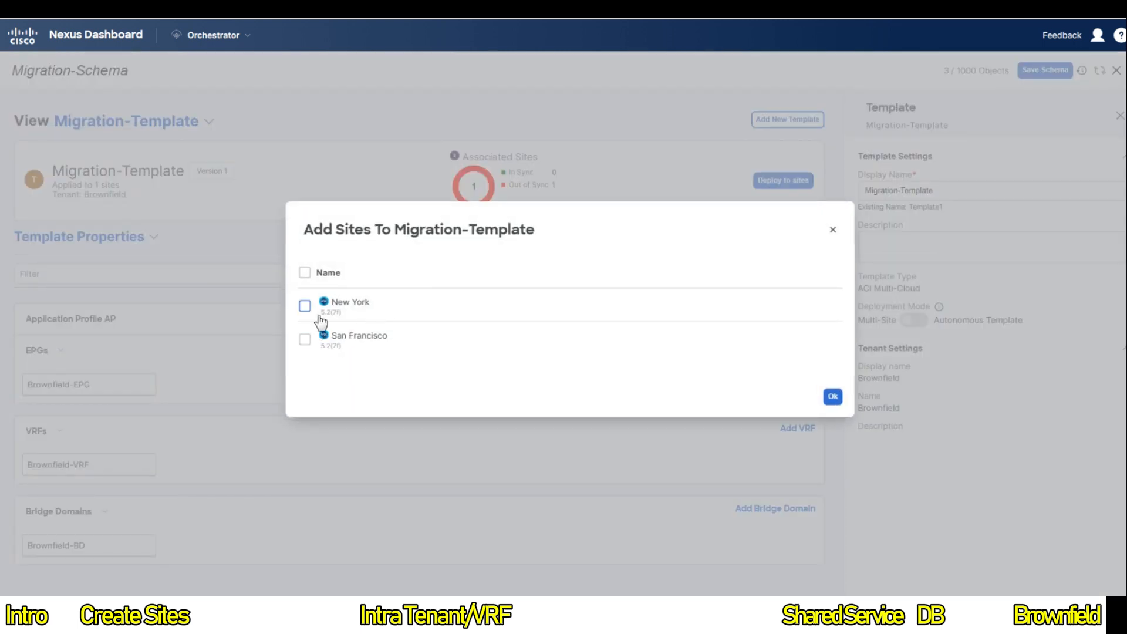
pyautogui.click(305, 340)
pyautogui.click(833, 397)
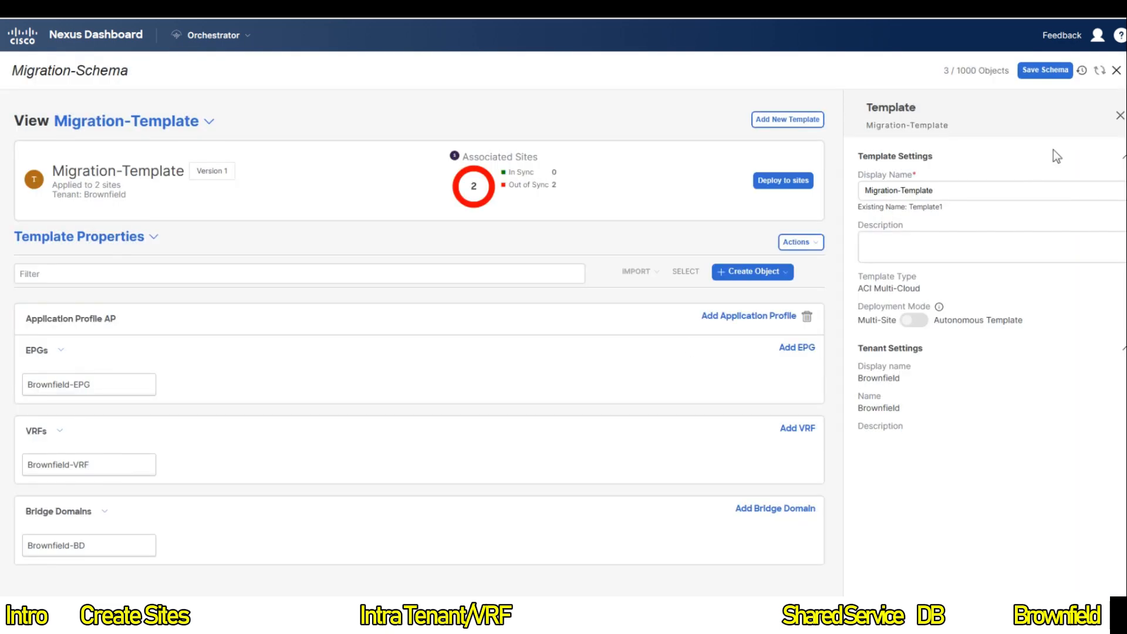
pyautogui.click(1055, 74)
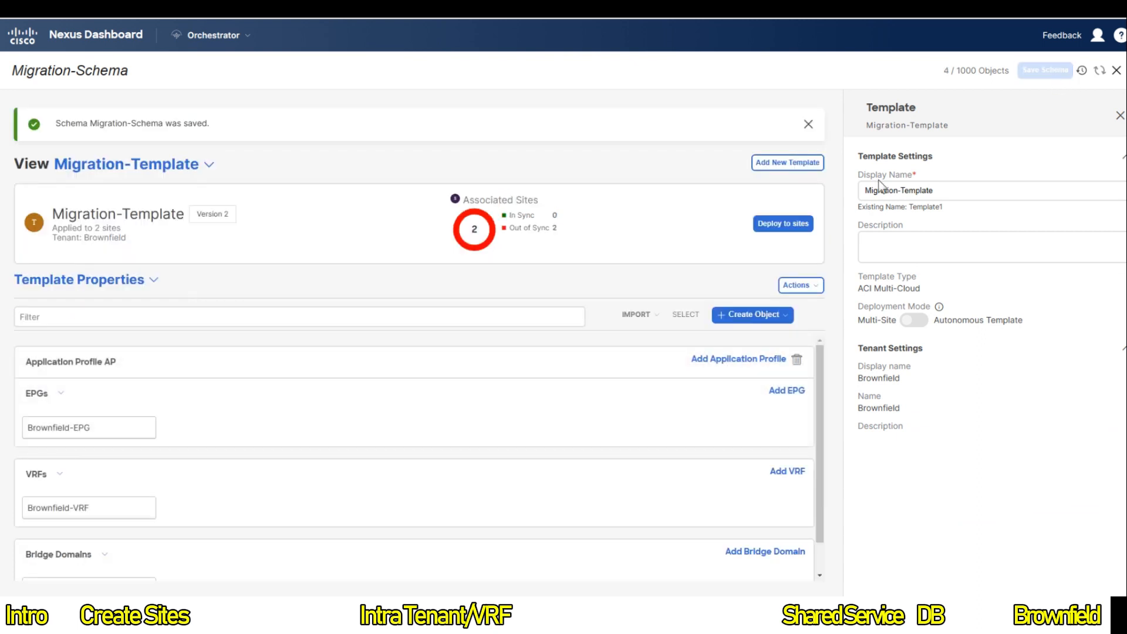
pyautogui.click(782, 222)
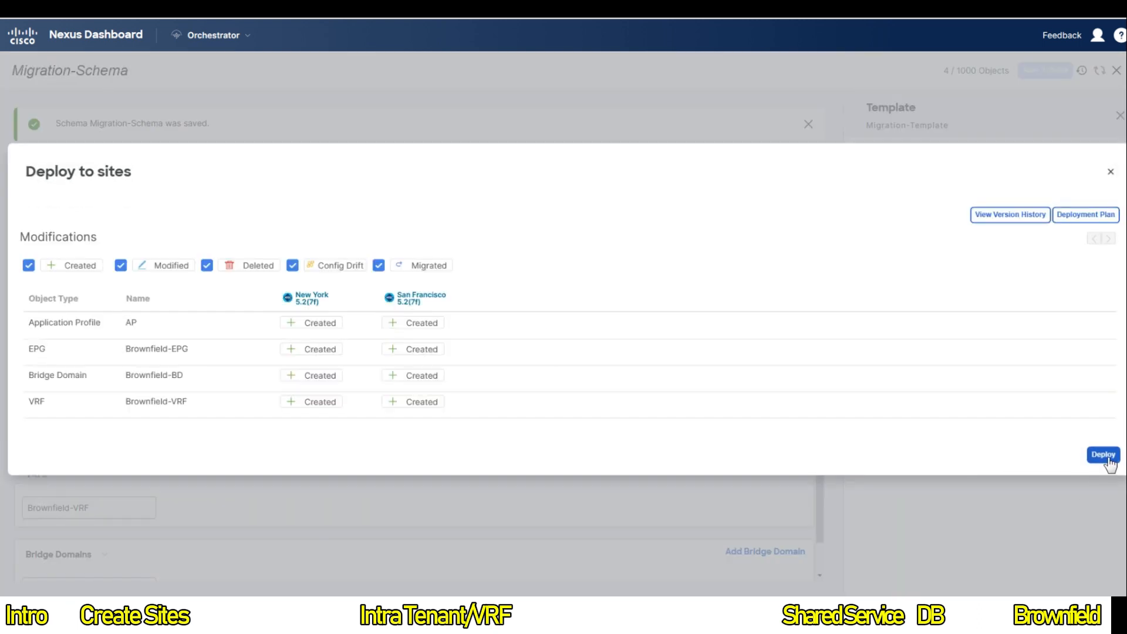
# Step: Deploy the AP, EPG, bridge domain and VRF to New York and San Francisco
pyautogui.click(1102, 454)
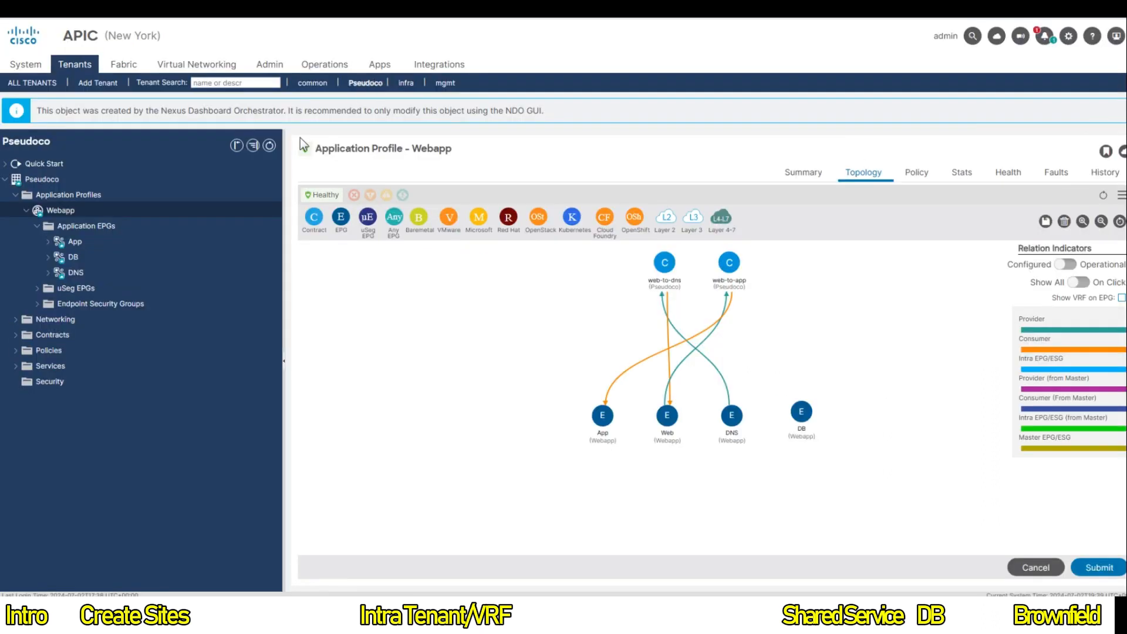
# Step: Open the Brownfield tenant in New York APIC and expand AP, Brownfield-EPG, Brownfield-VRF and Brownfield-BD
pyautogui.click(31, 84)
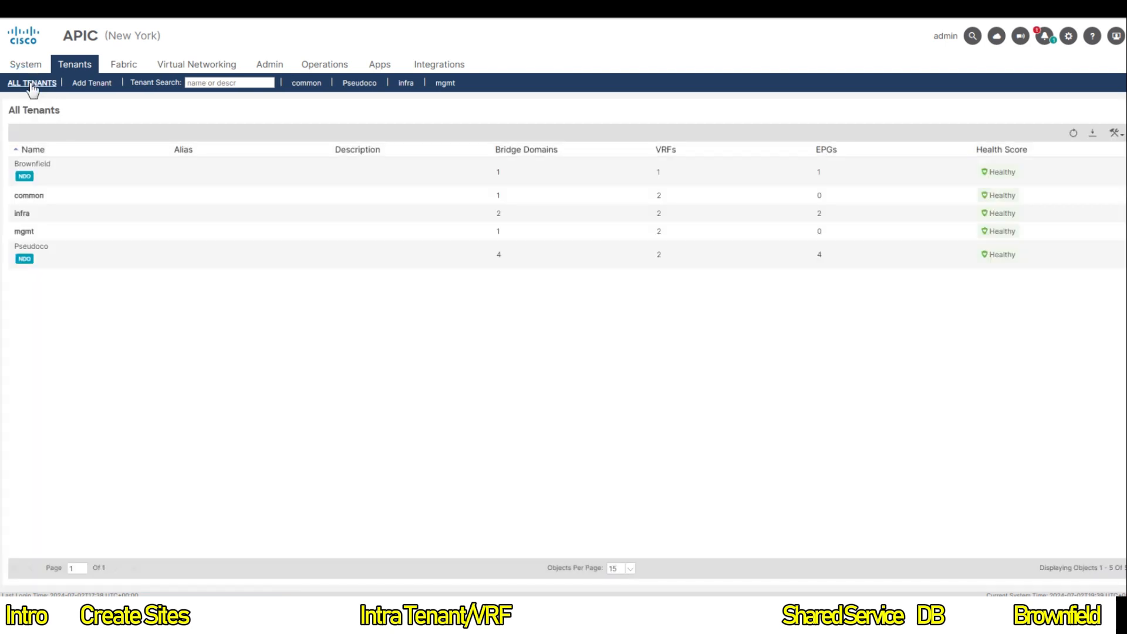
pyautogui.doubleClick(66, 182)
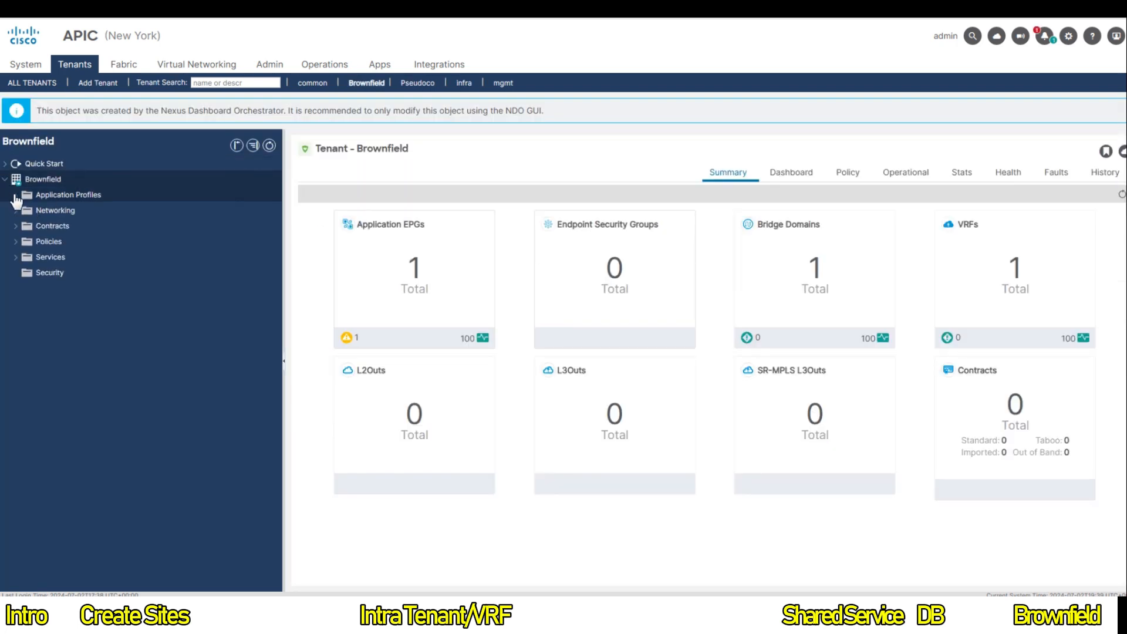
pyautogui.click(14, 195)
pyautogui.click(27, 211)
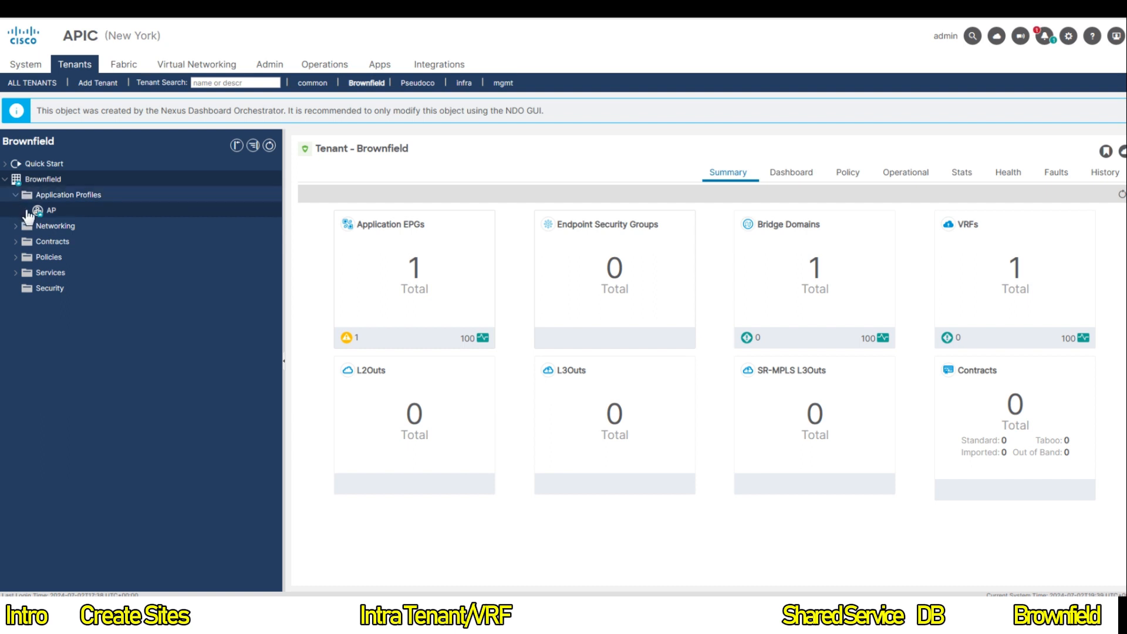
pyautogui.click(26, 211)
pyautogui.click(37, 226)
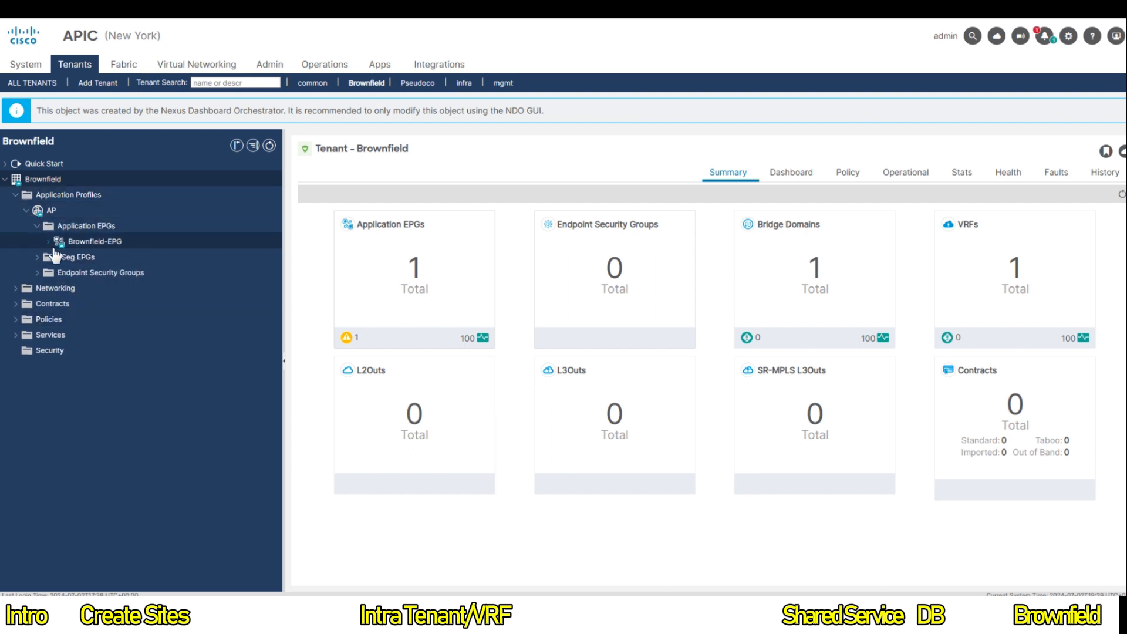
pyautogui.click(48, 242)
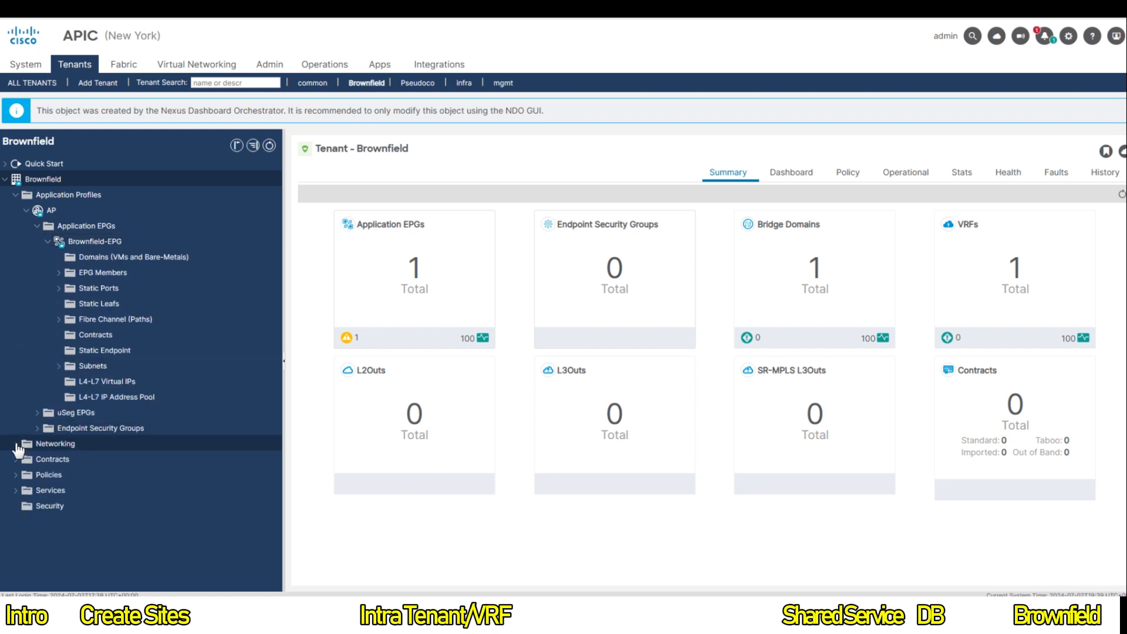
pyautogui.click(32, 437)
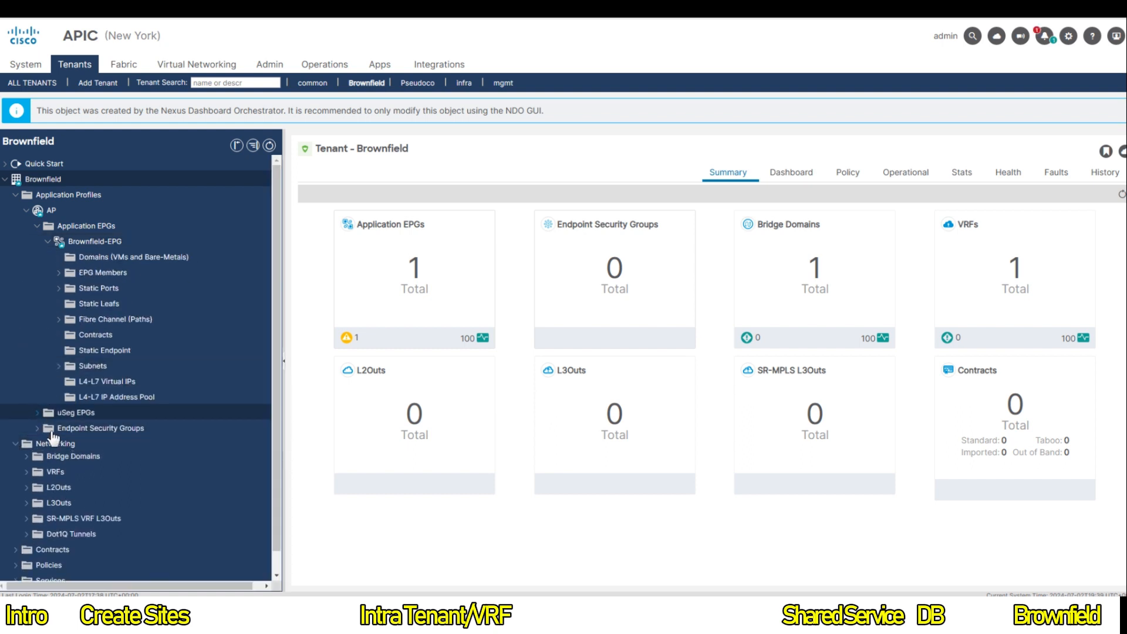
pyautogui.click(26, 473)
pyautogui.click(26, 459)
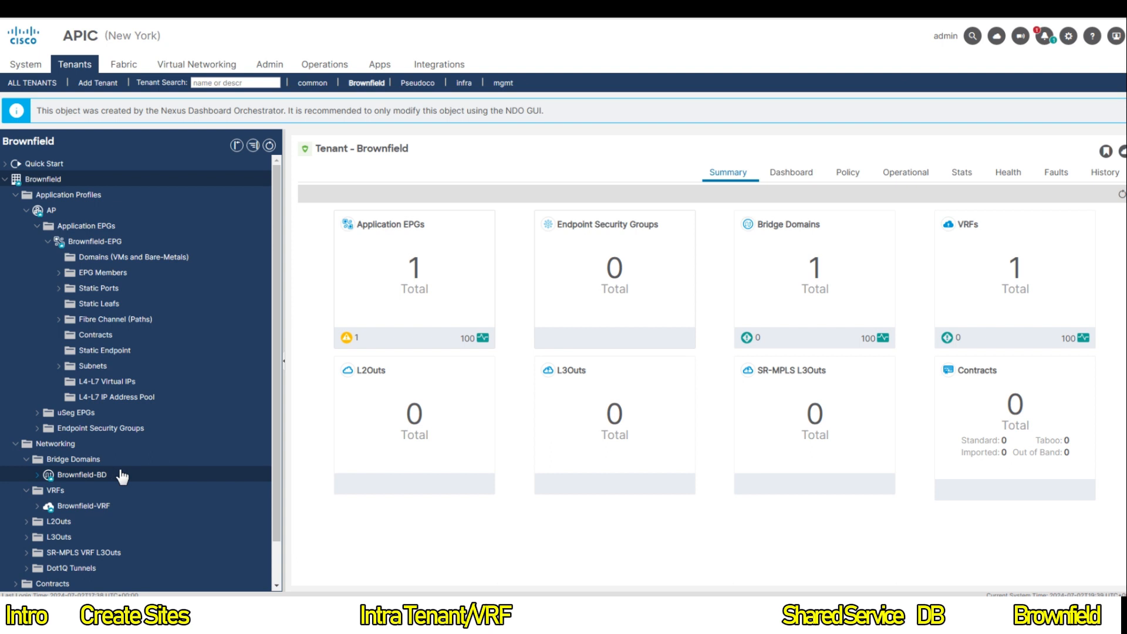